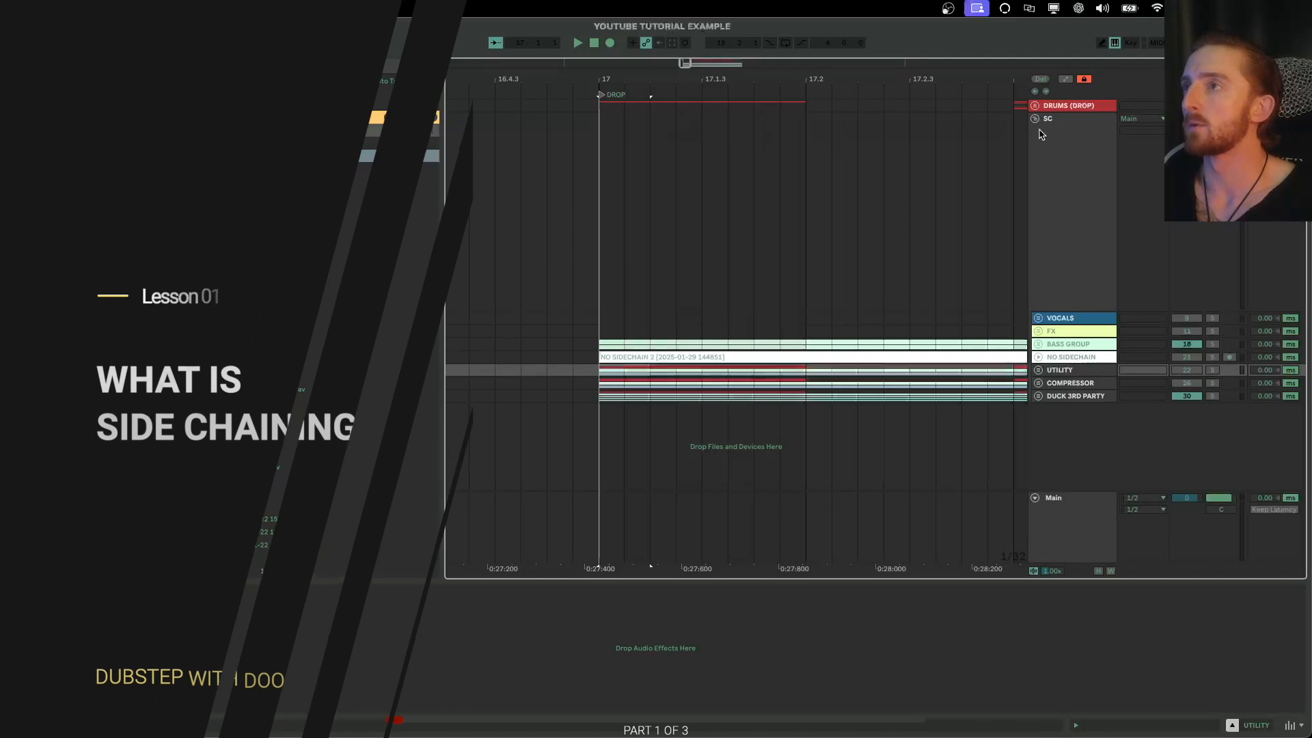
Unfold the UTILITY group to examine its KICK, ALL TOGETHER and BASS LOOP SC waveforms at the drop.
click(1039, 371)
scroll(791, 344, down, 5)
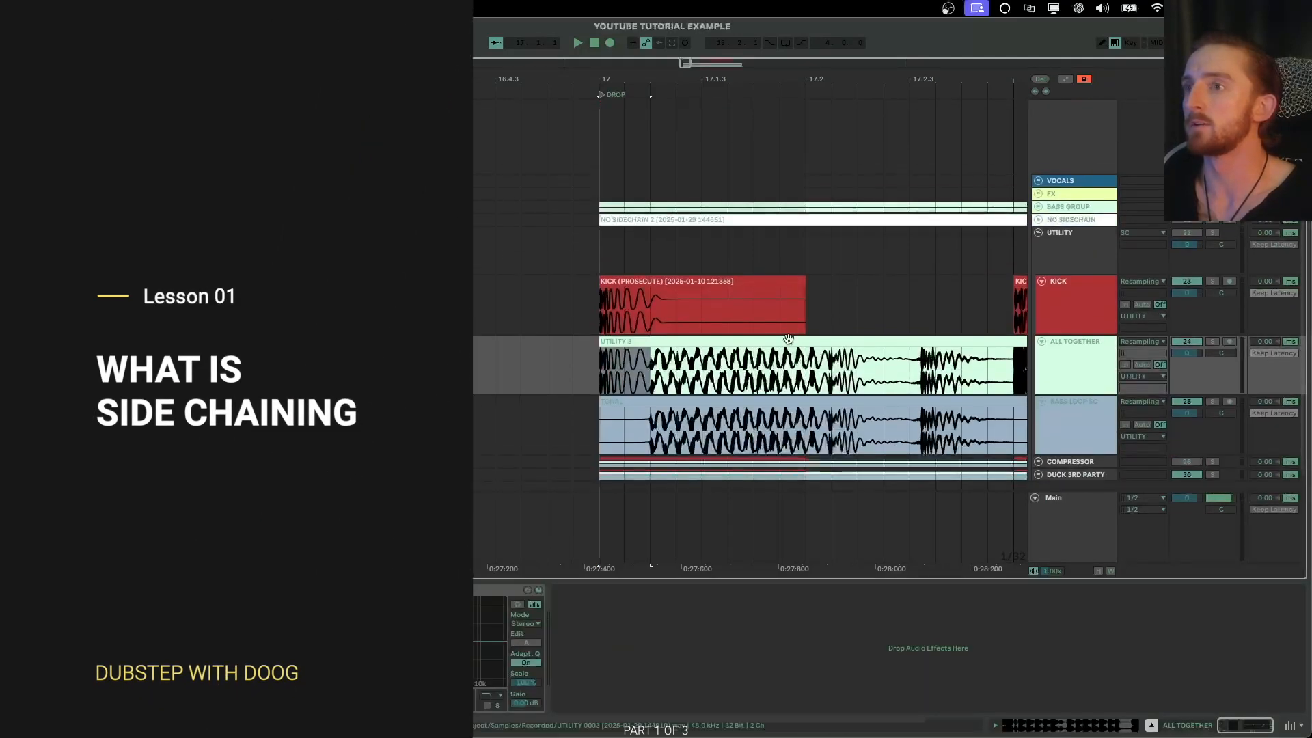
scroll(664, 356, up, 4)
click(652, 355)
scroll(658, 375, down, 1)
scroll(618, 370, down, 5)
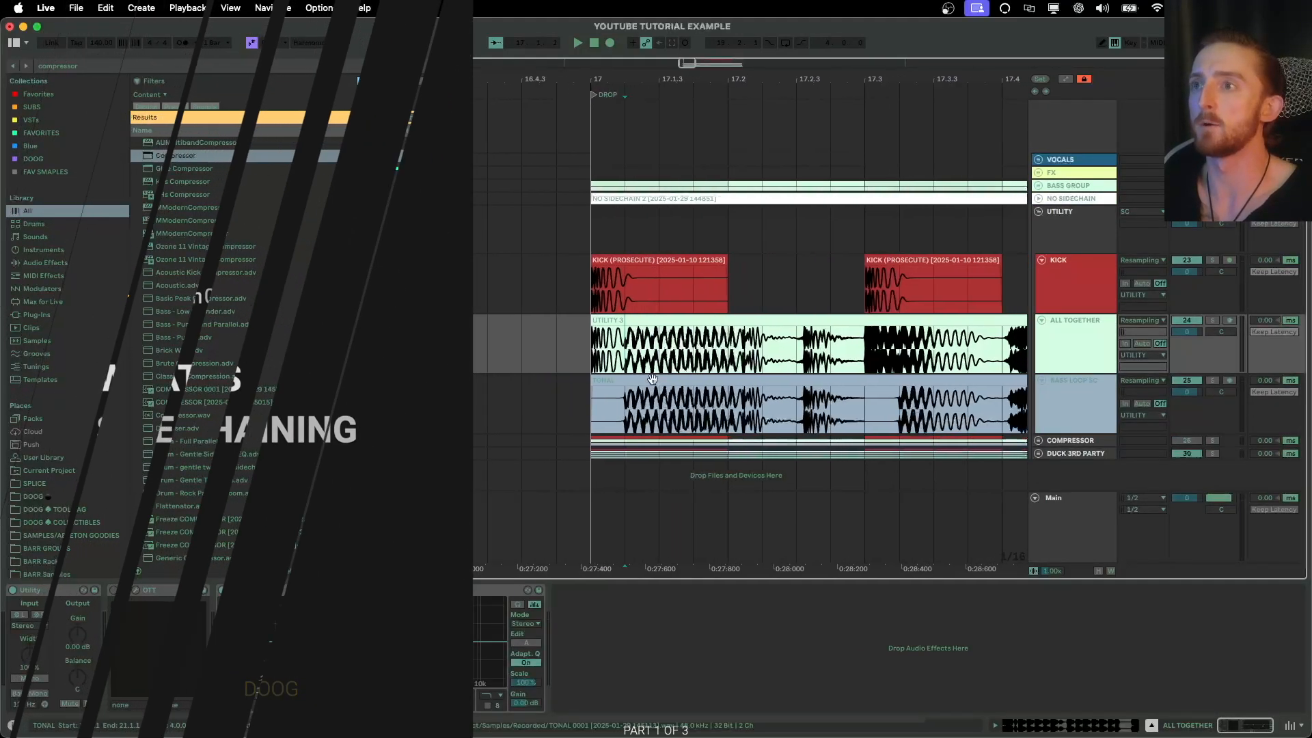
Highlight the ALL TOGETHER clip from 17.1.1 to 19.1.1 to examine the combined kick and bass waveform.
drag(571, 349, 837, 349)
scroll(837, 350, right, 3)
shift+click(917, 352)
scroll(873, 353, left, 2)
scroll(604, 351, up, 4)
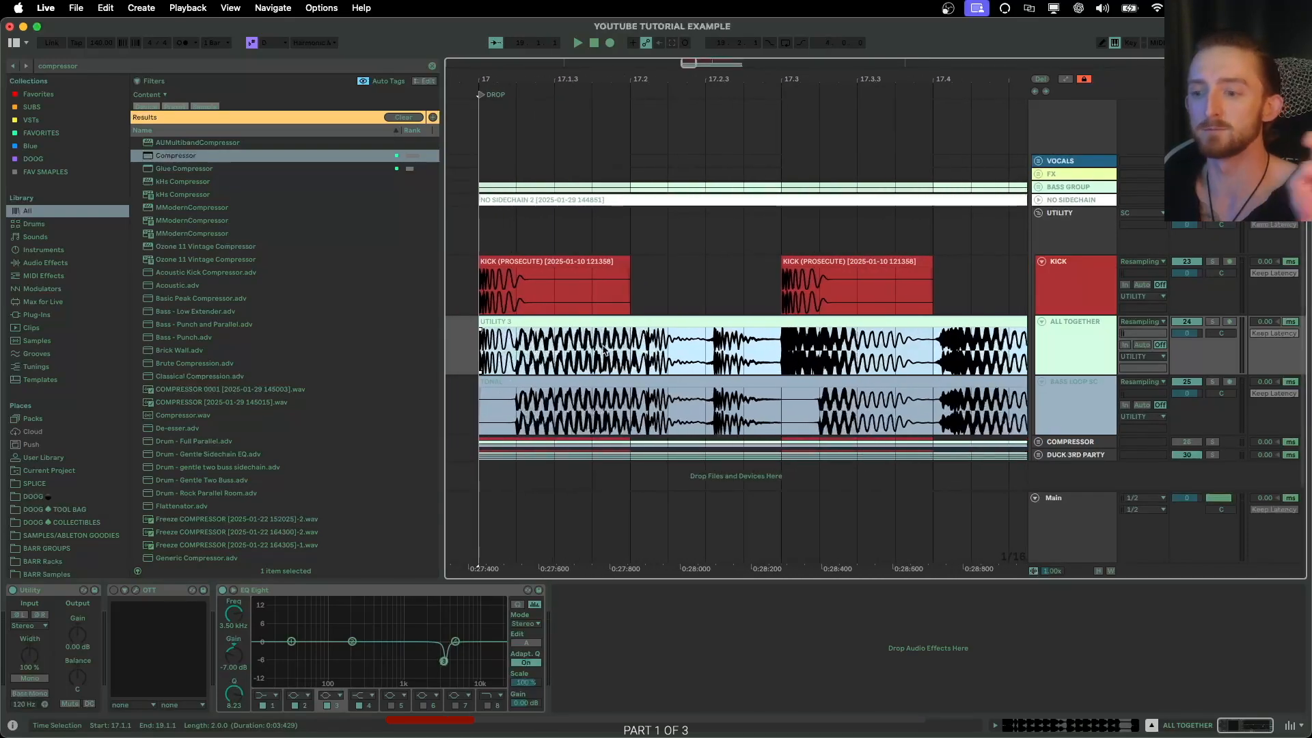
scroll(623, 362, left, 2)
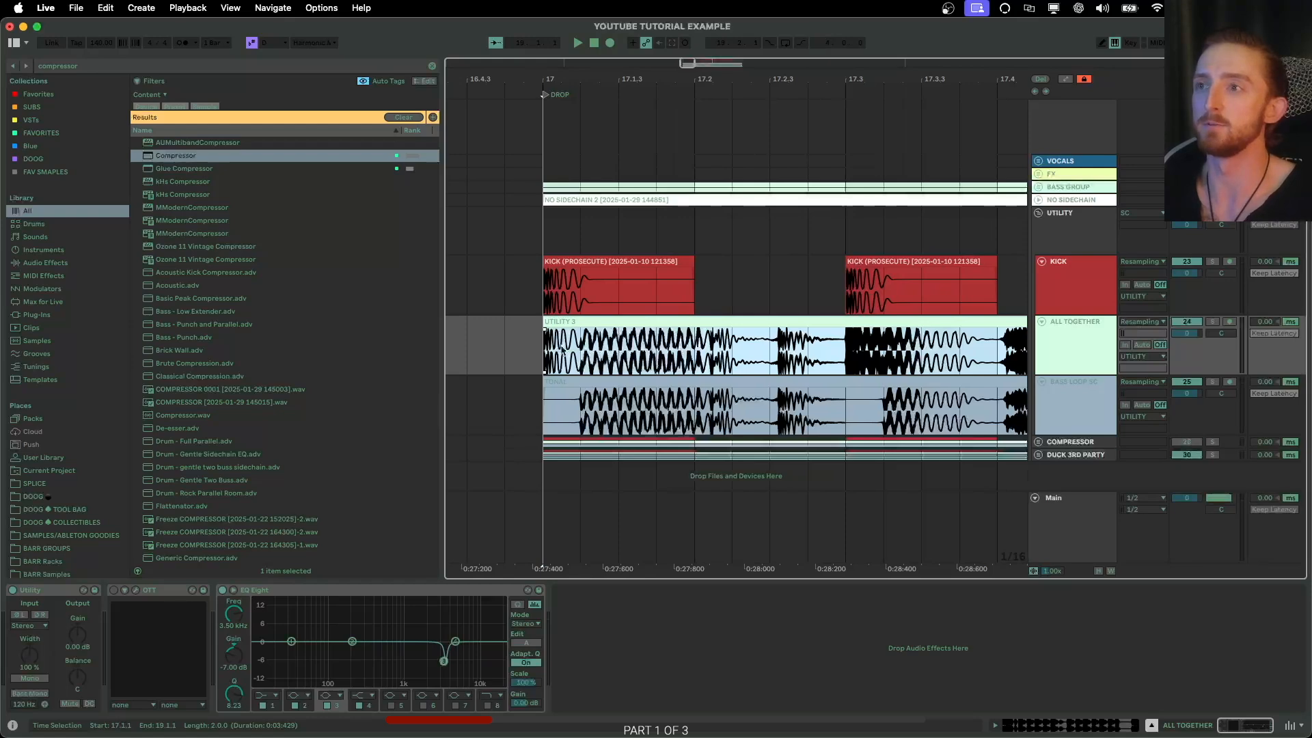
scroll(546, 366, down, 3)
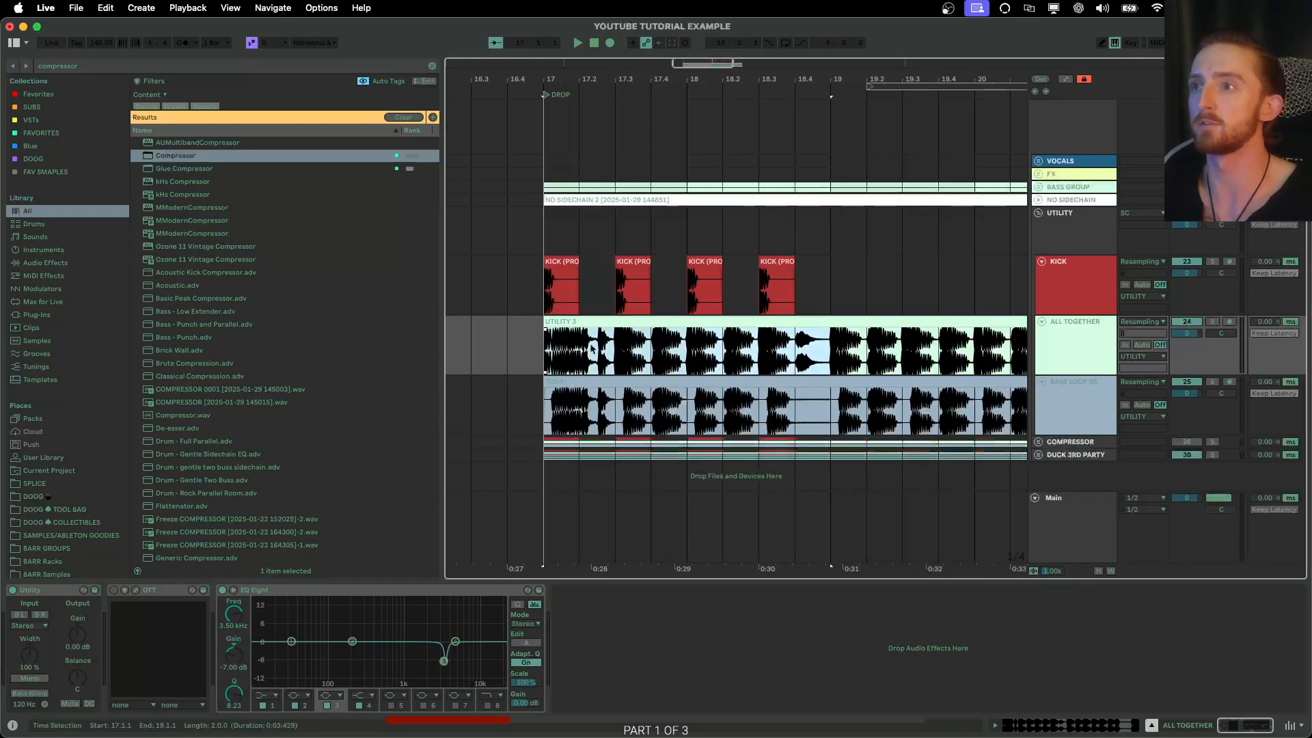
click(507, 346)
Highlight the BASS LOOP SC clip, including its gaps under the kicks at 17.1.1–17.1.2 and 17.3.1–17.3.2.
scroll(571, 407, up, 4)
scroll(561, 429, up, 3)
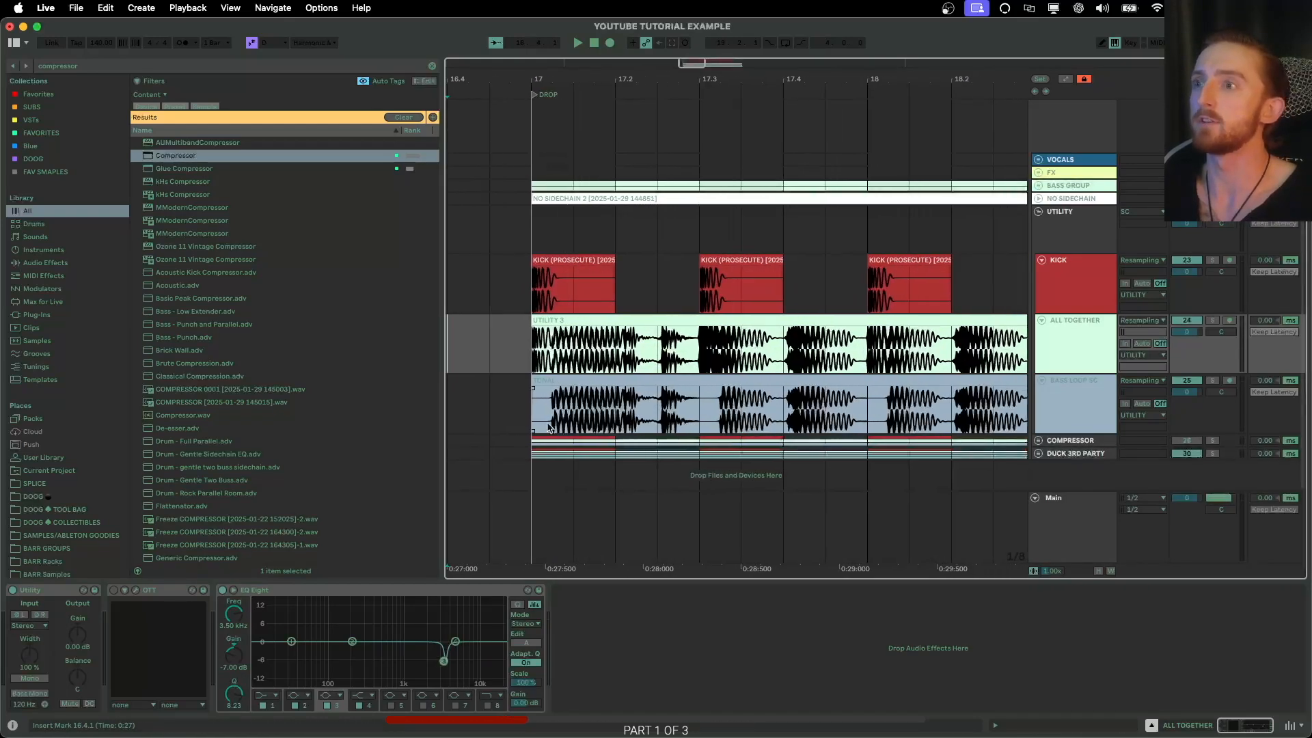
drag(523, 410, 970, 407)
scroll(976, 415, right, 3)
scroll(971, 406, left, 4)
scroll(595, 408, up, 2)
scroll(596, 408, up, 3)
drag(584, 404, 644, 409)
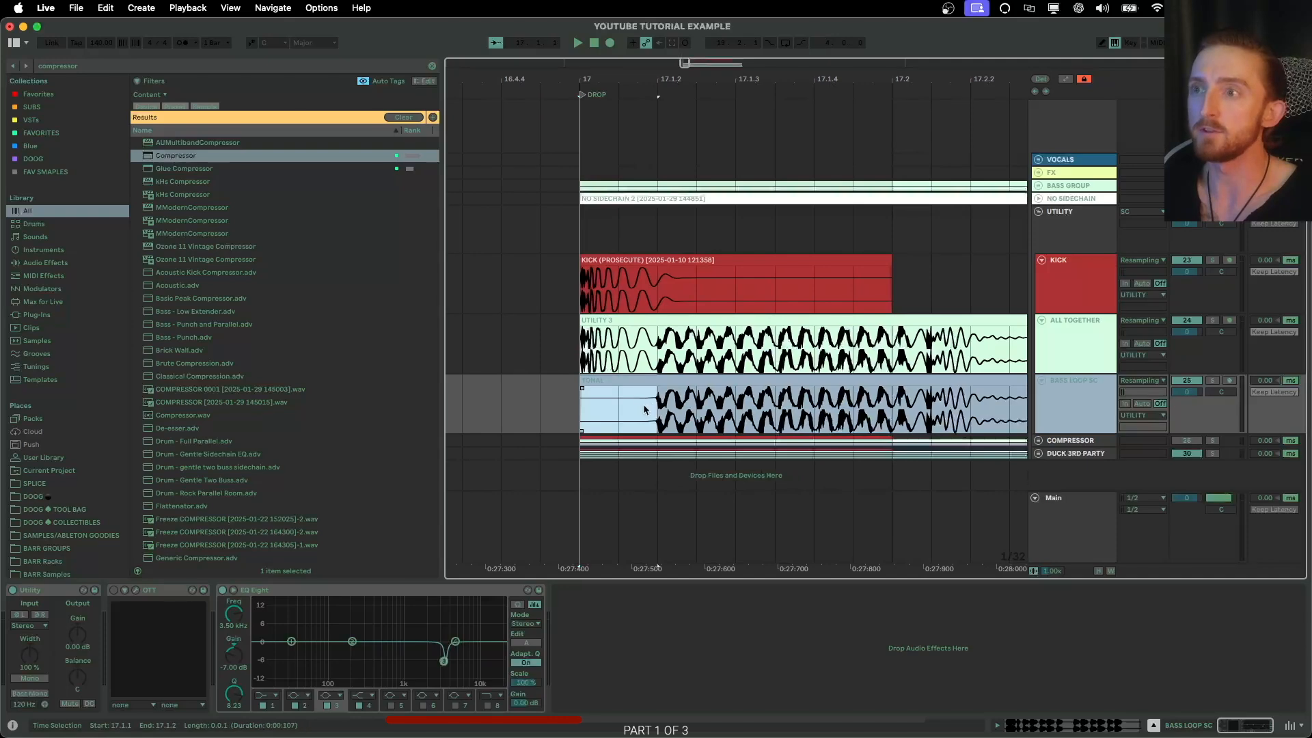
scroll(654, 408, down, 6)
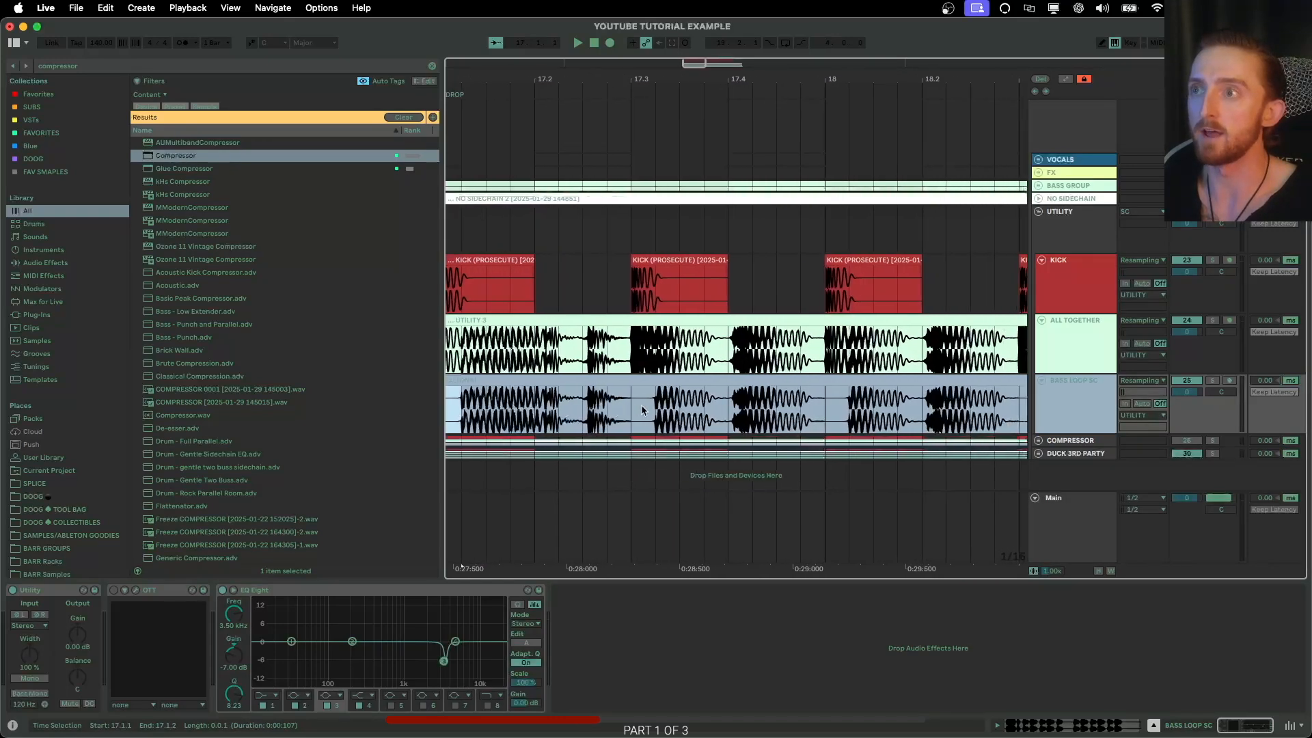
scroll(581, 396, up, 4)
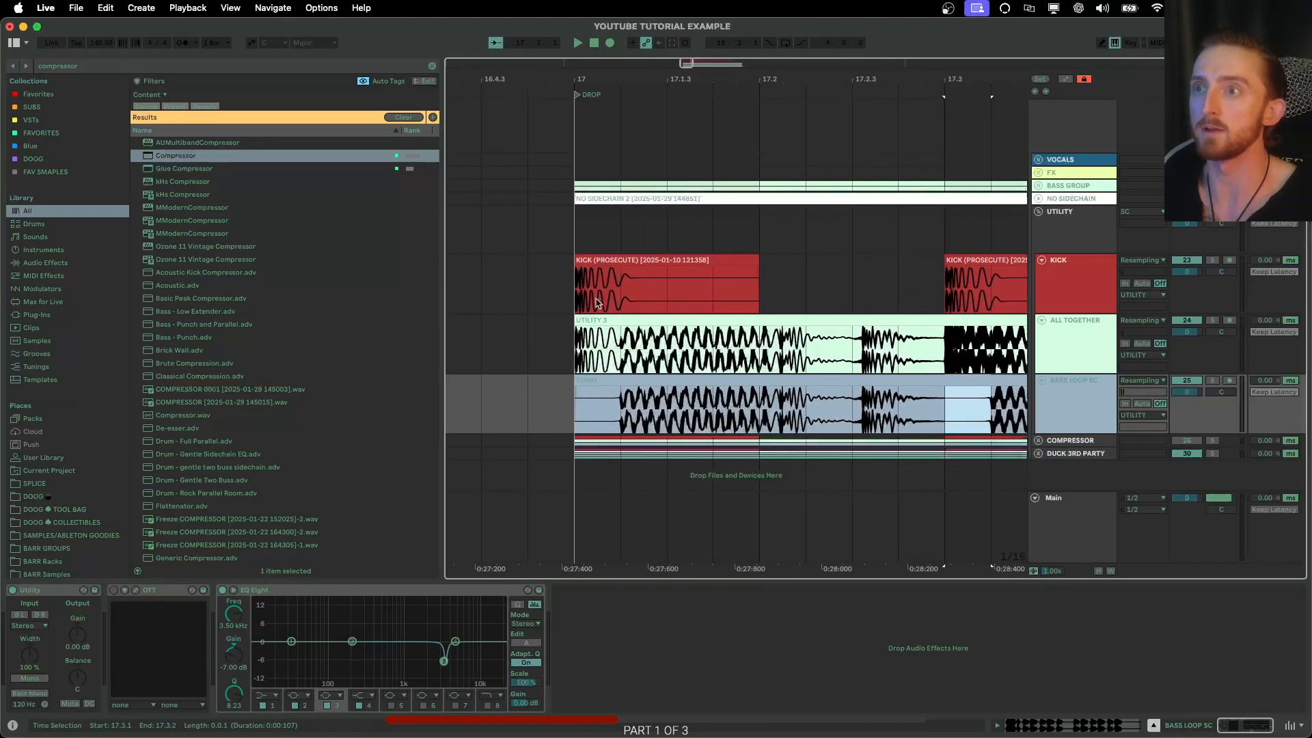
Split the first kick clip at 17.1.2, try pasting its opening part onto the BASS LOOP SC track, and undo the paste.
click(620, 294)
key(super+e)
click(603, 261)
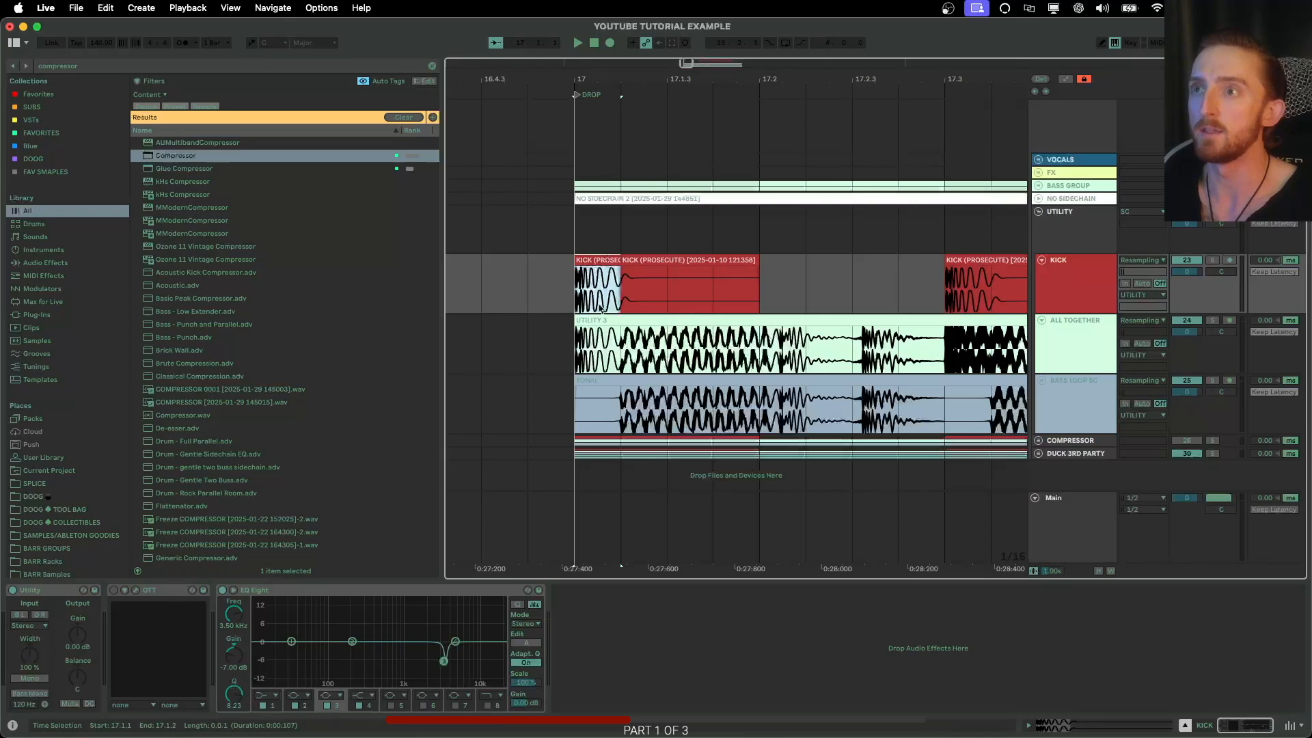
click(575, 421)
key(super+v)
scroll(599, 403, up, 2)
key(super+z)
Copy the kick's opening slice again, try placing it in the bass loop's first gap, and undo it.
mouse_move(554, 383)
mouse_down()
mouse_move(580, 383)
mouse_move(568, 388)
mouse_up()
scroll(573, 400, down, 2)
scroll(576, 398, up, 1)
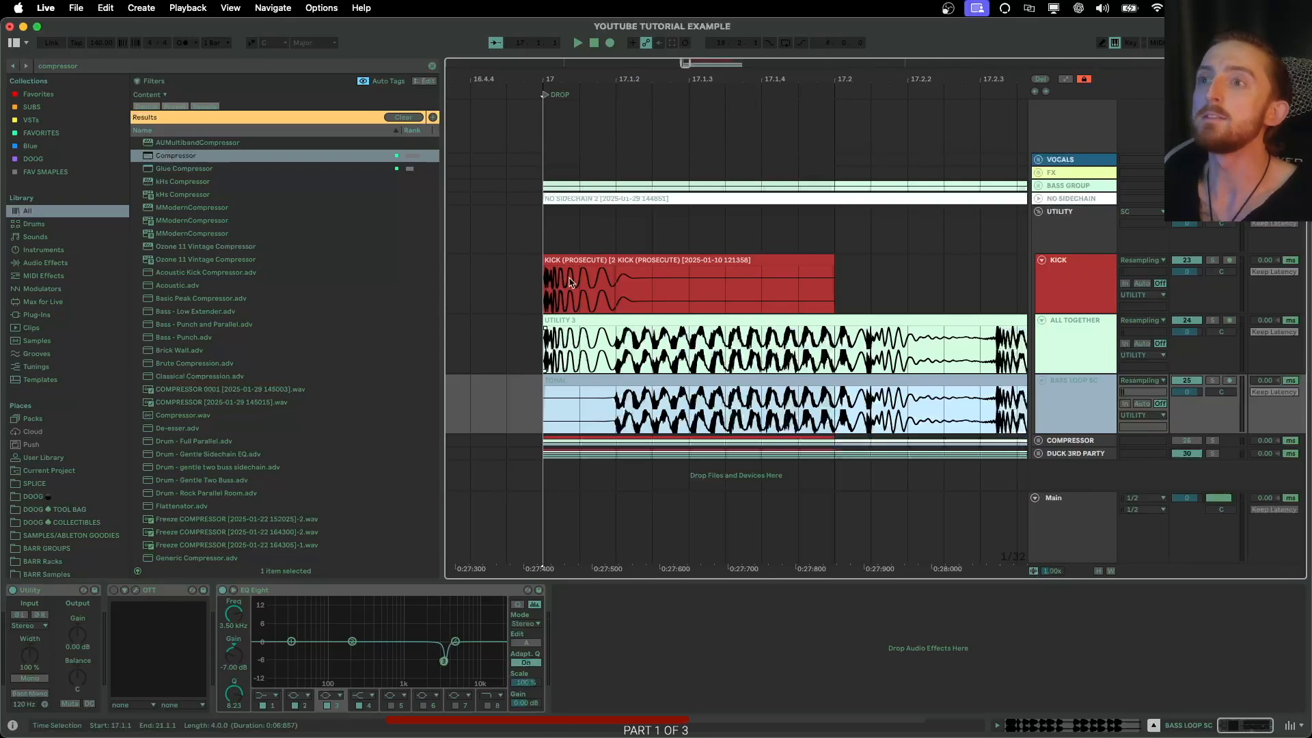
drag(568, 283, 589, 283)
click(555, 404)
key(super+v)
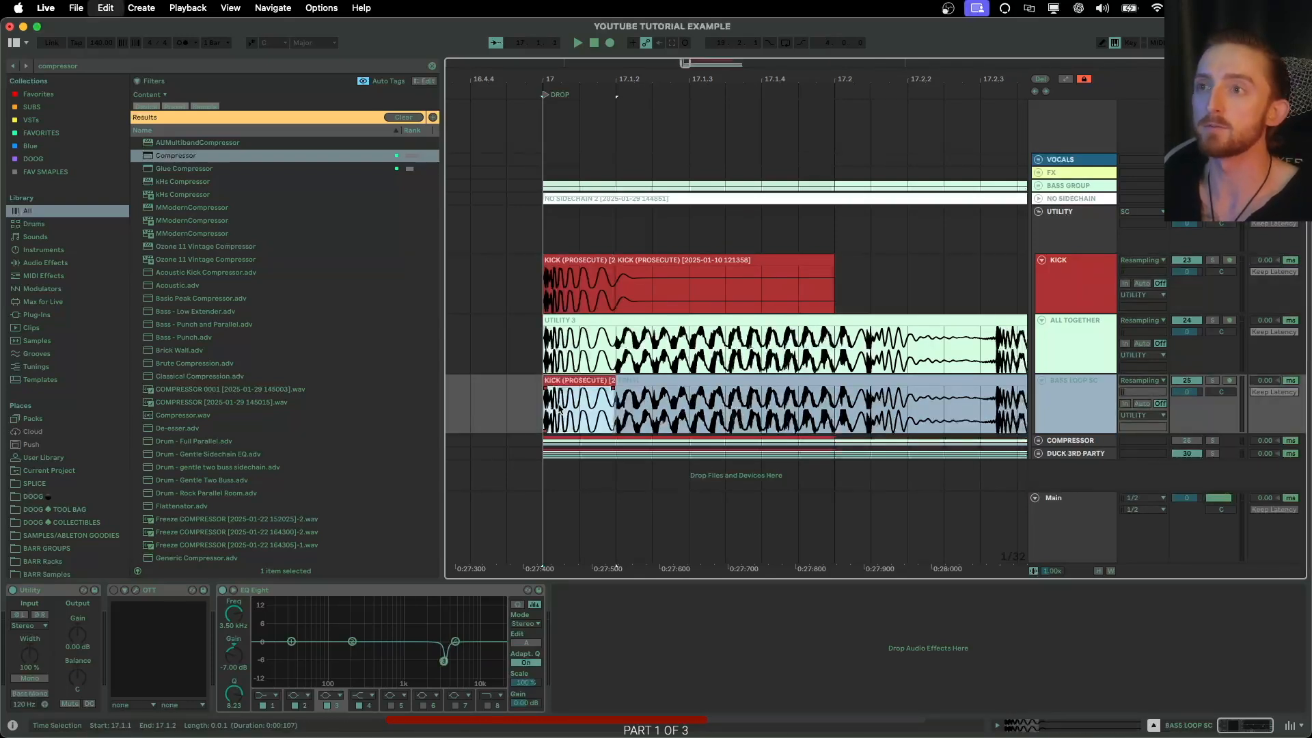
key(super+z)
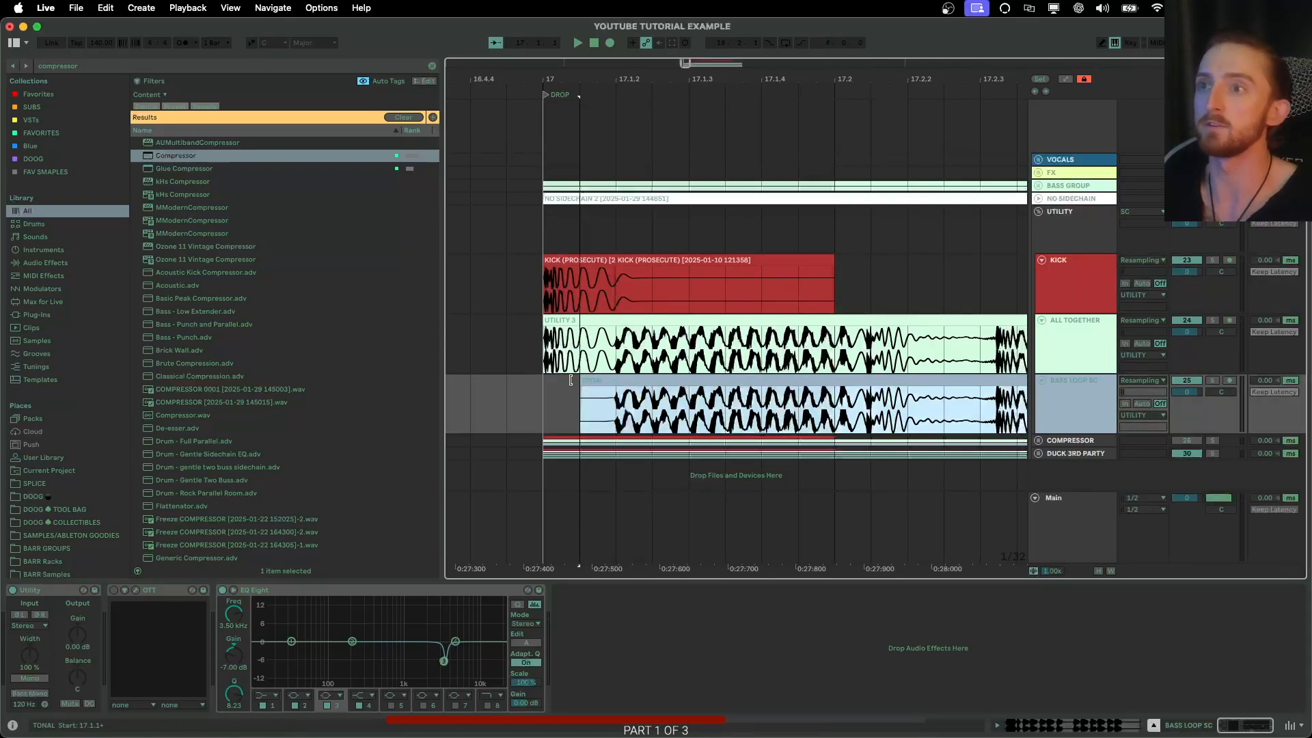
Solo the KICK track and examine its frequency content in the expanded EQ Eight display, closing it again.
click(1050, 278)
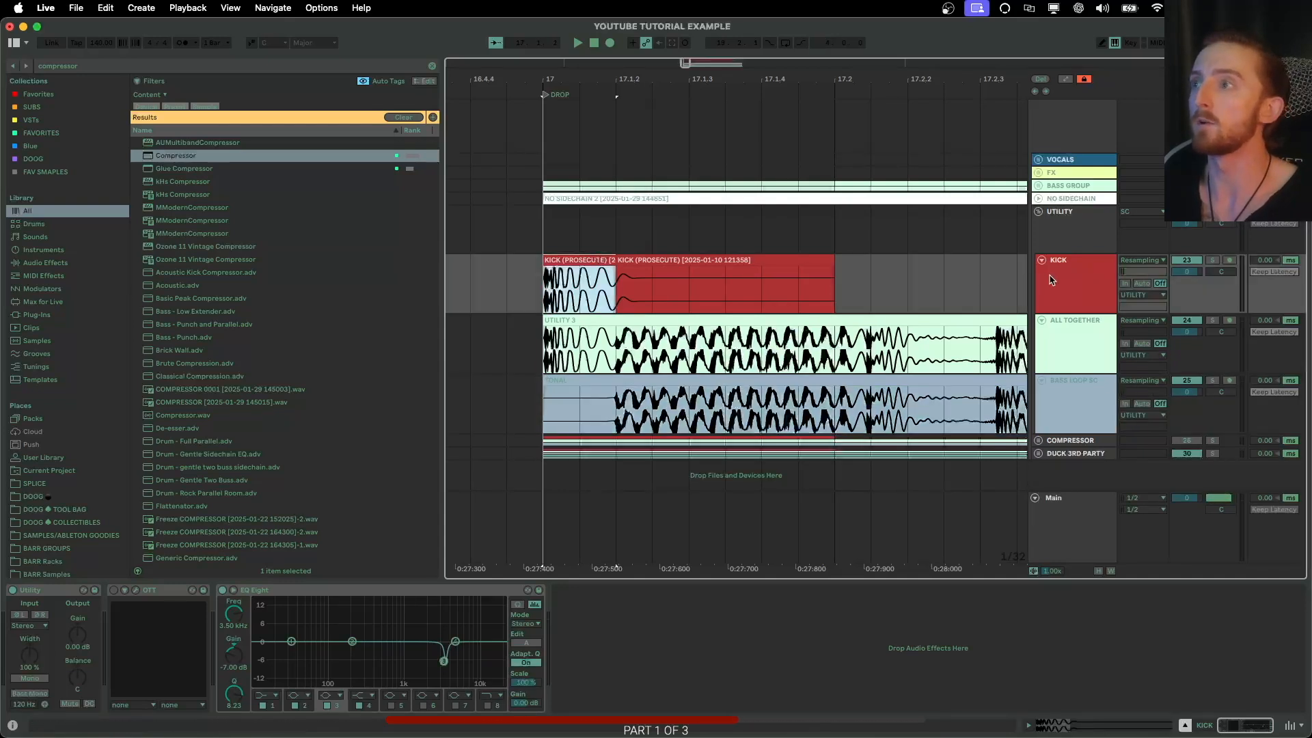
click(1212, 261)
click(233, 590)
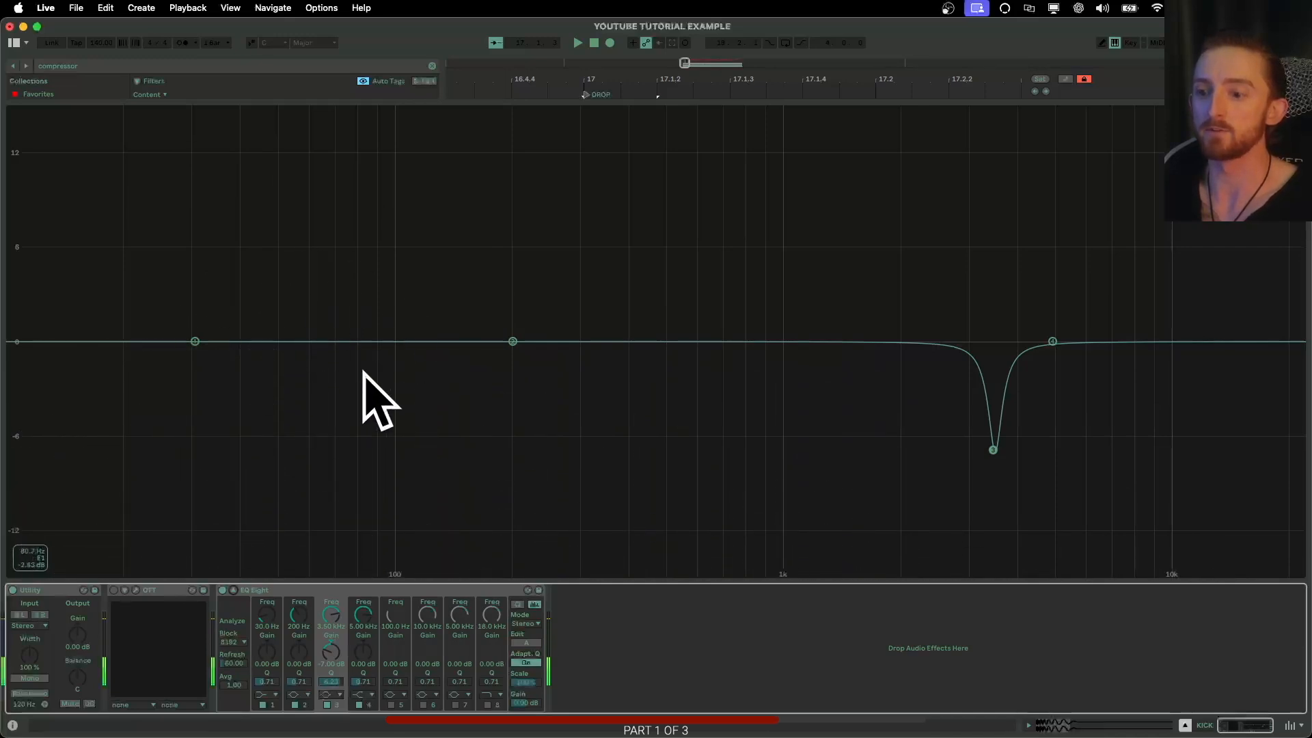
click(234, 591)
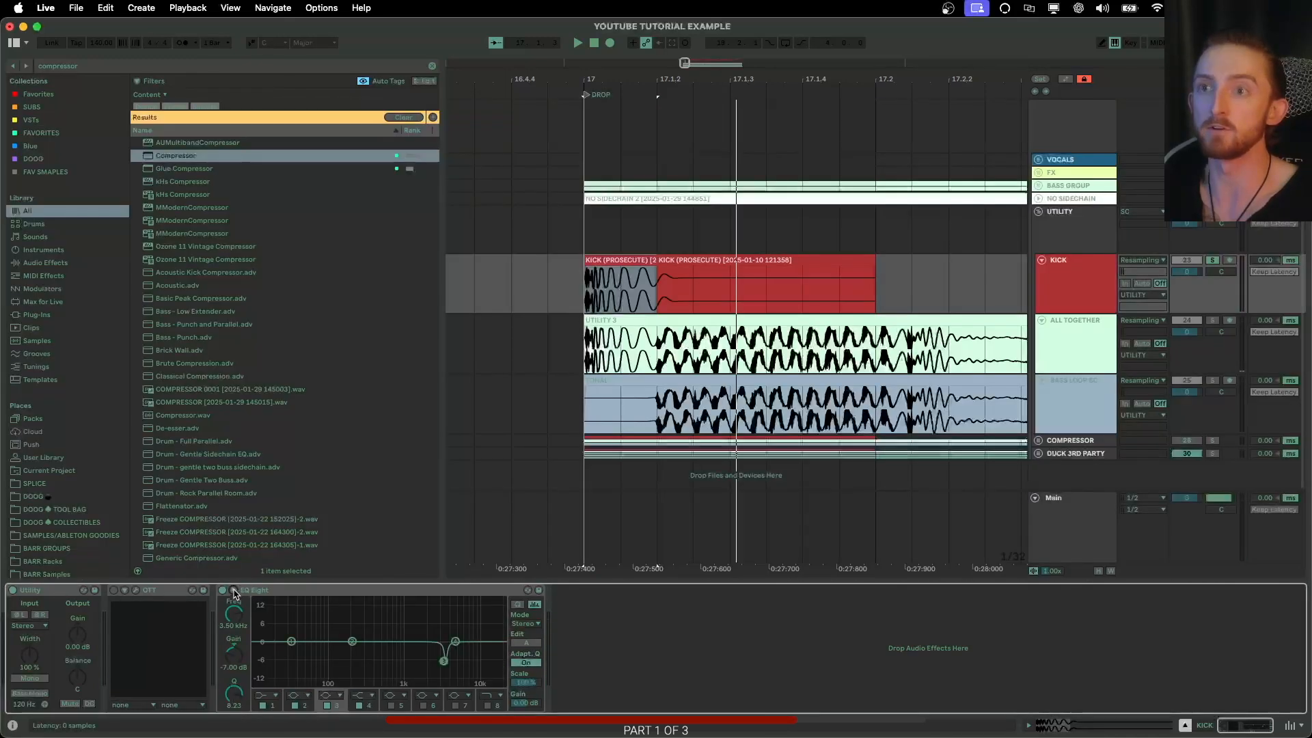
Highlight the full first kick clip from 17.1.1 to 17.2.1 and compare it with the tracks below.
drag(586, 276, 868, 273)
scroll(635, 354, right, 2)
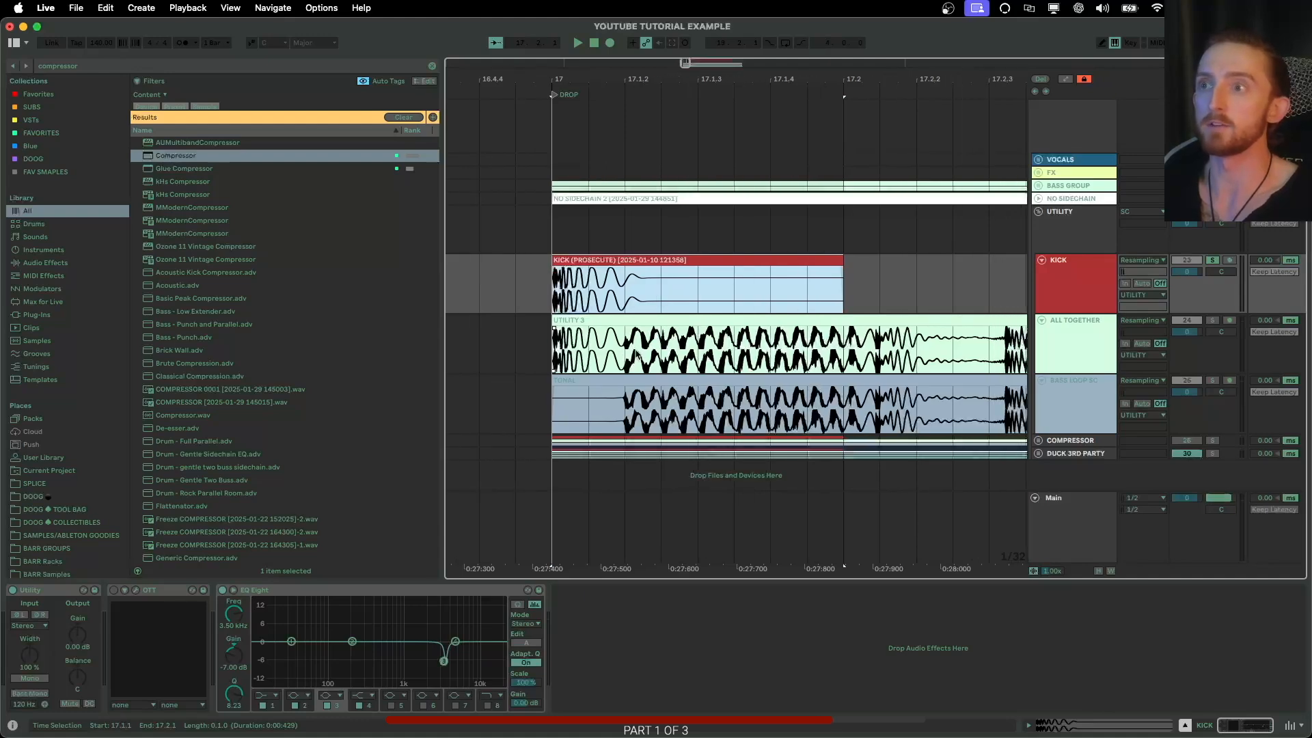
scroll(629, 356, right, 2)
scroll(589, 349, down, 5)
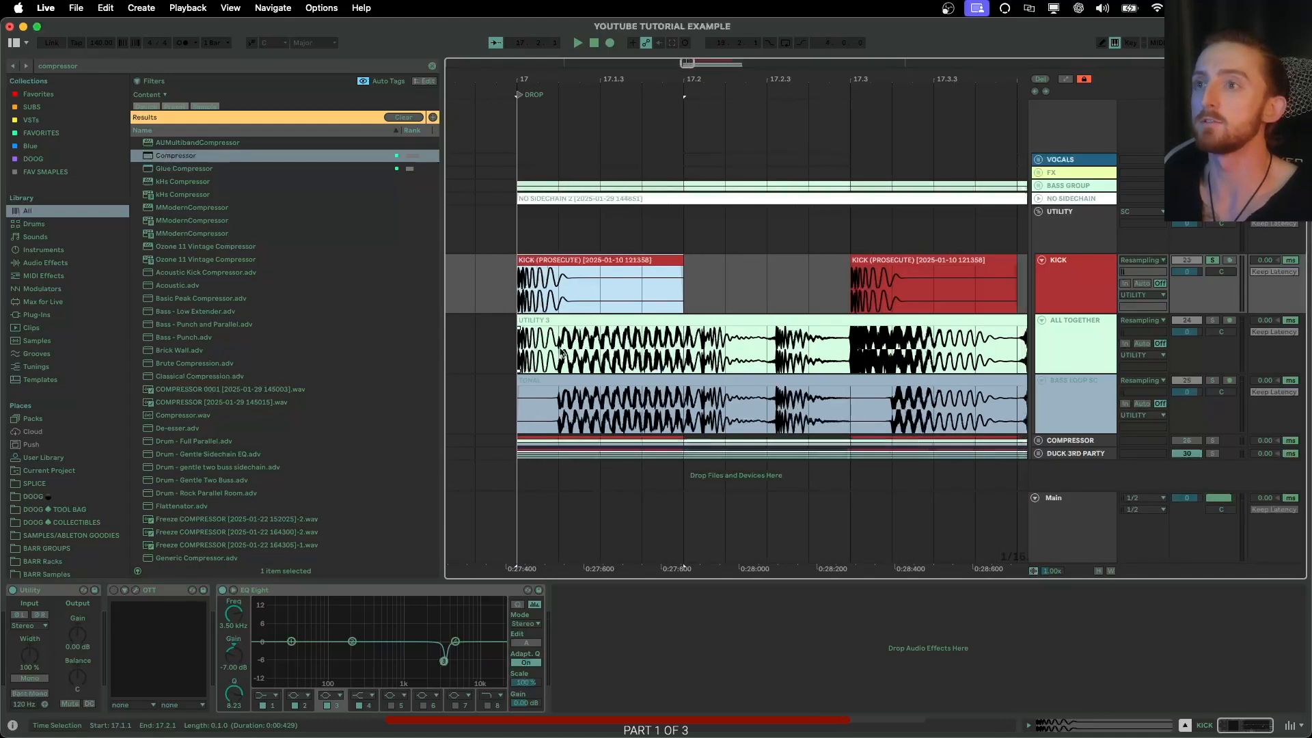
scroll(700, 340, up, 2)
scroll(699, 340, left, 1)
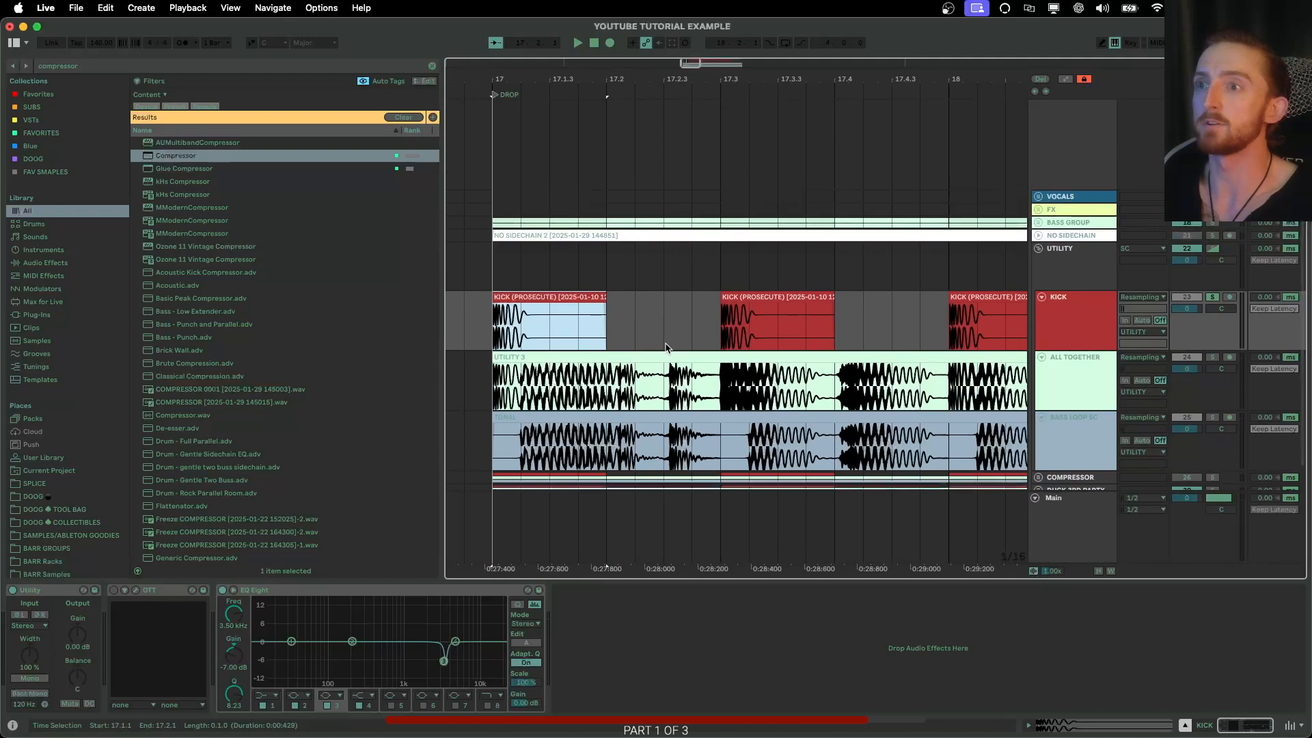
Mark the bass loop's silent gap at 17.1.1–17.1.2 and the matching one under the second kick.
drag(494, 444, 520, 446)
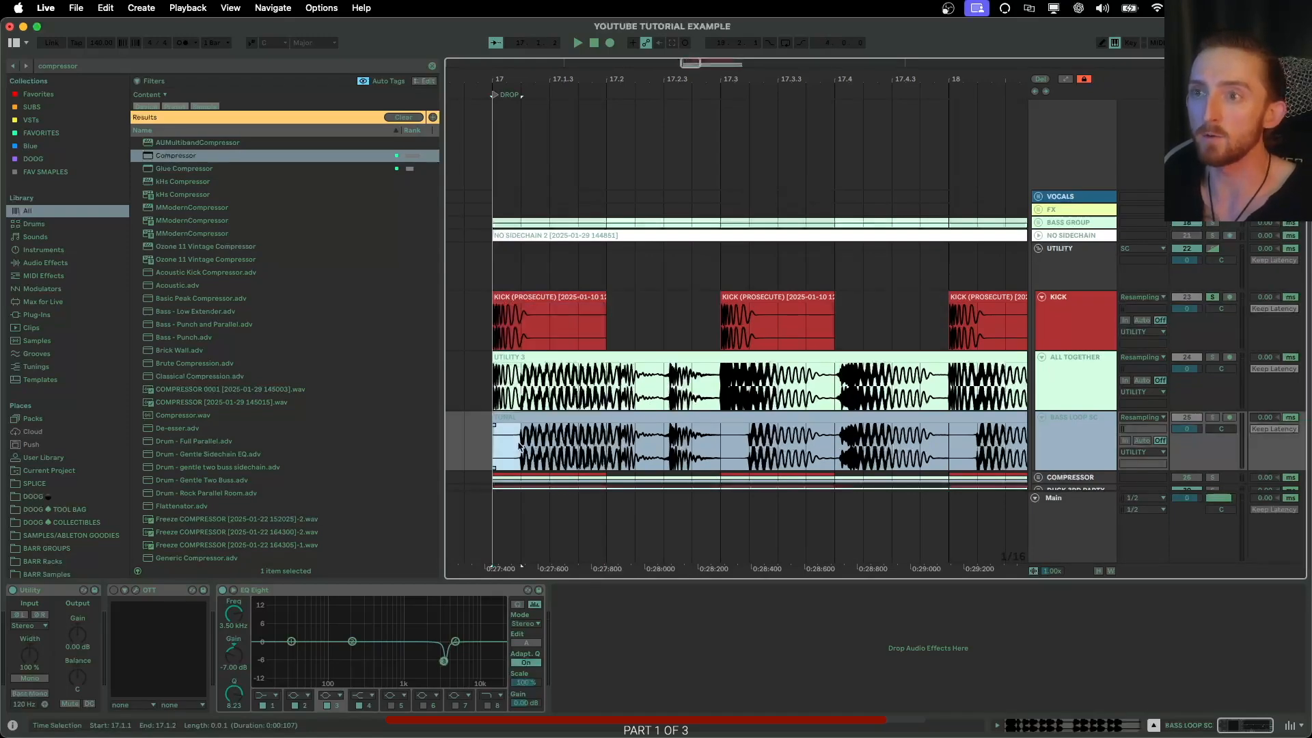
drag(723, 442, 755, 439)
scroll(738, 443, right, 3)
scroll(758, 441, left, 3)
click(499, 439)
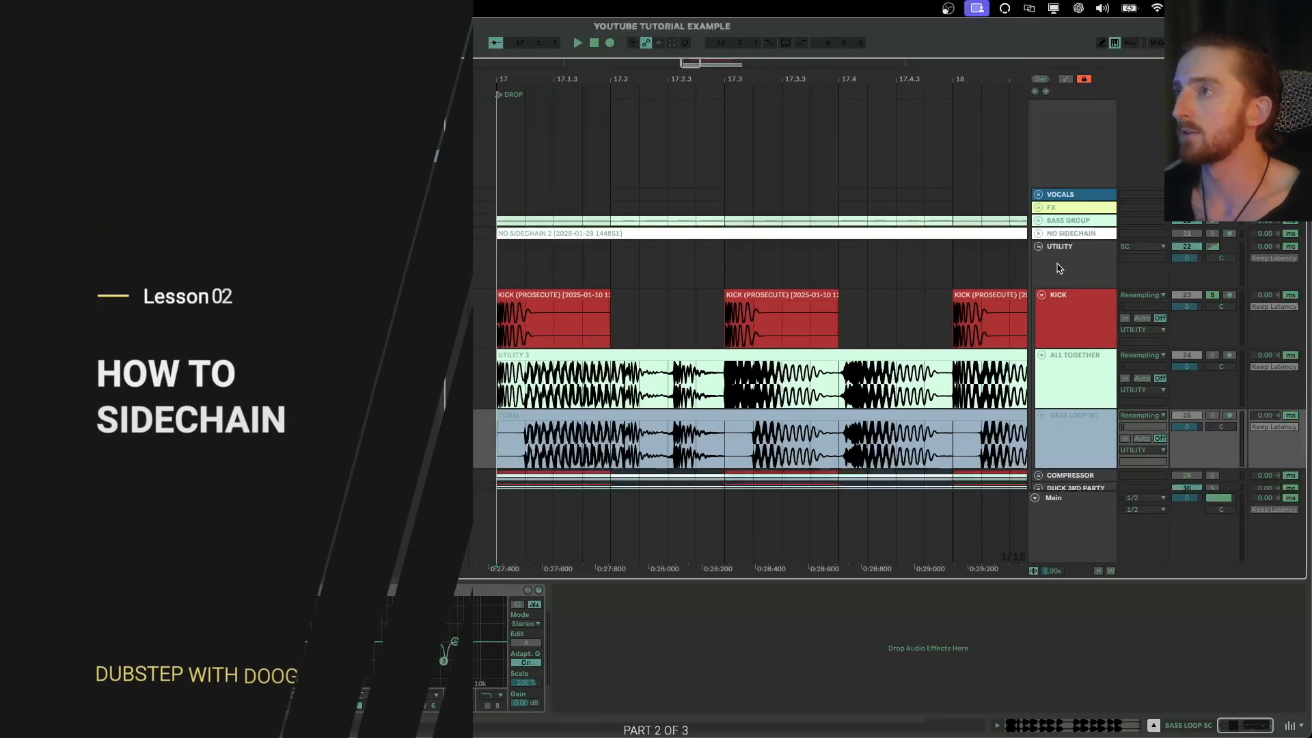
Fold the UTILITY group and its parent SC group.
click(1039, 247)
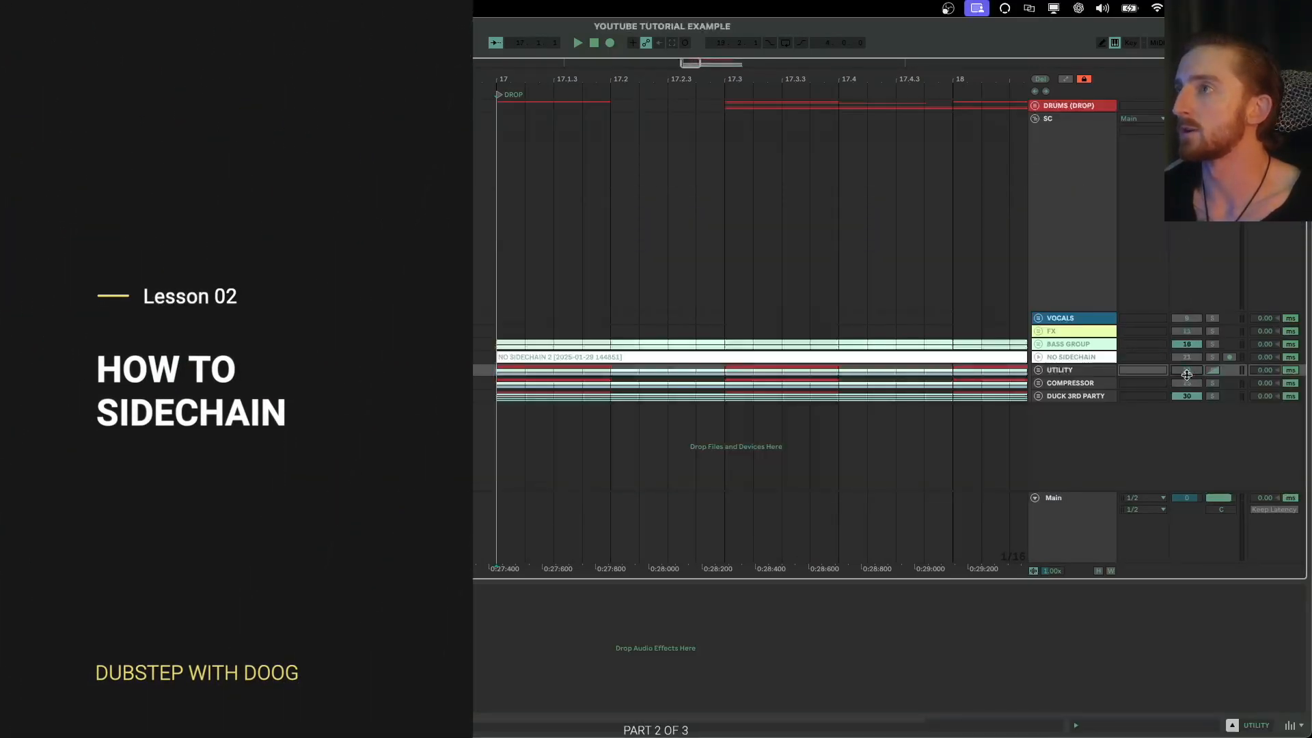
click(1048, 154)
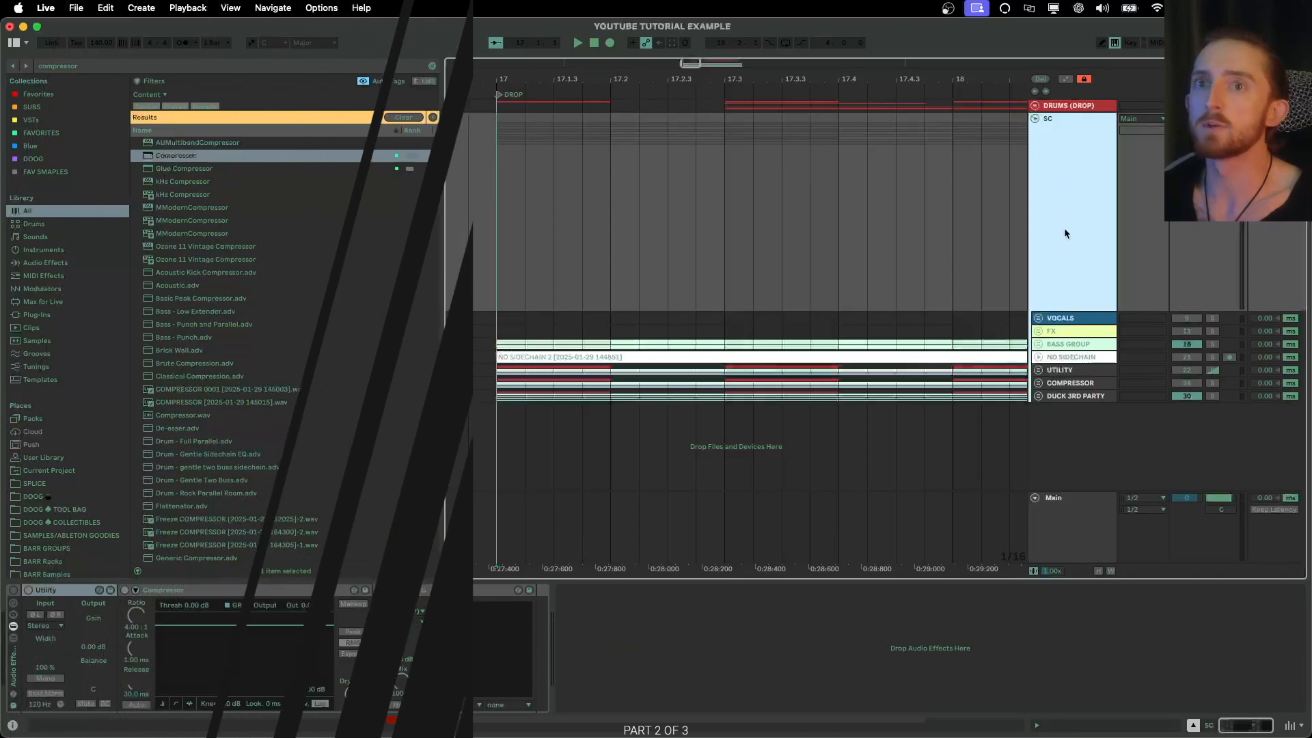
click(1035, 119)
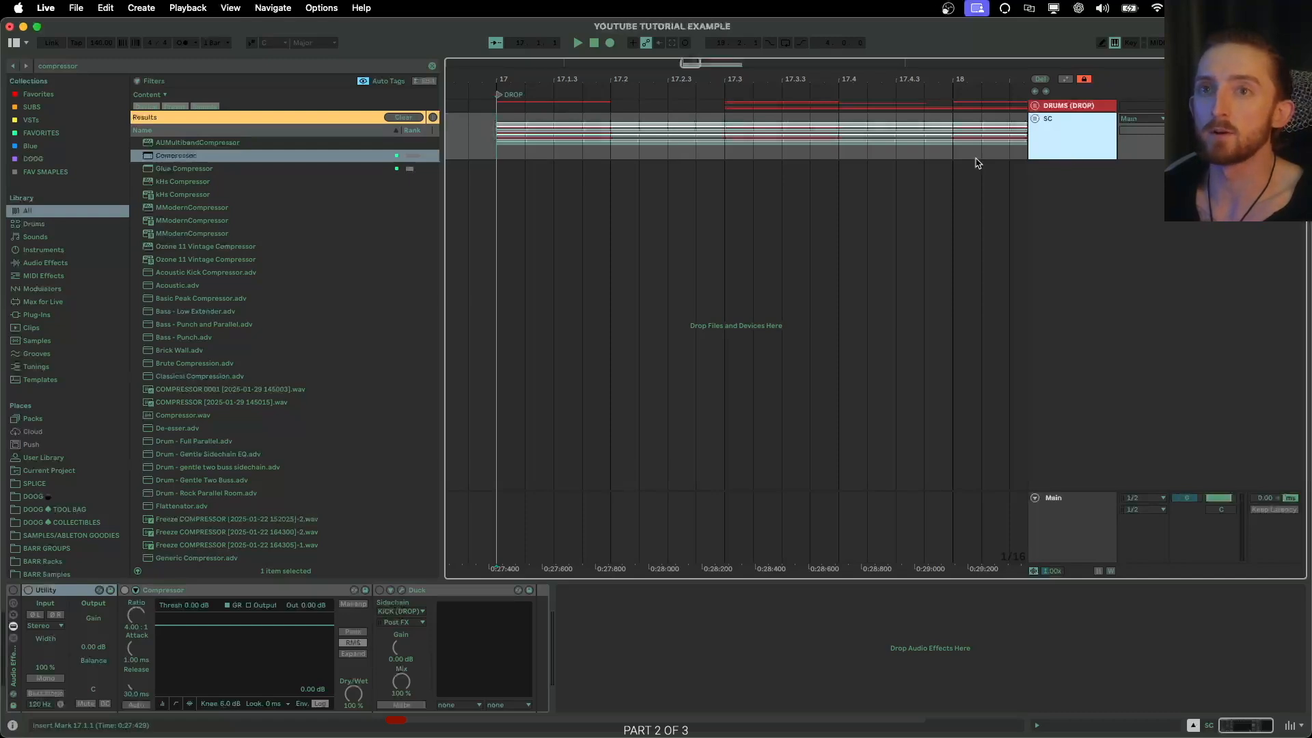
Unfold the DRUMS (DROP) group to show its KICK (DROP) track, and select the SC group.
click(170, 595)
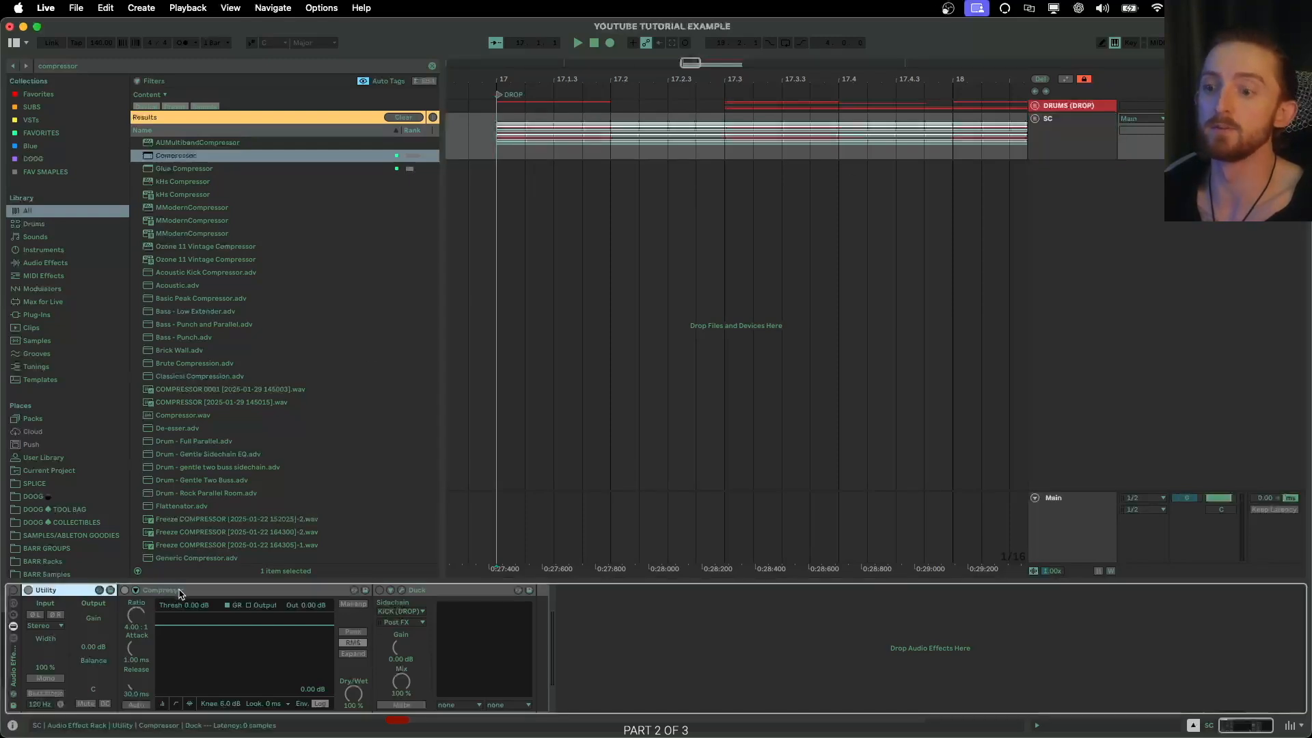
click(1034, 107)
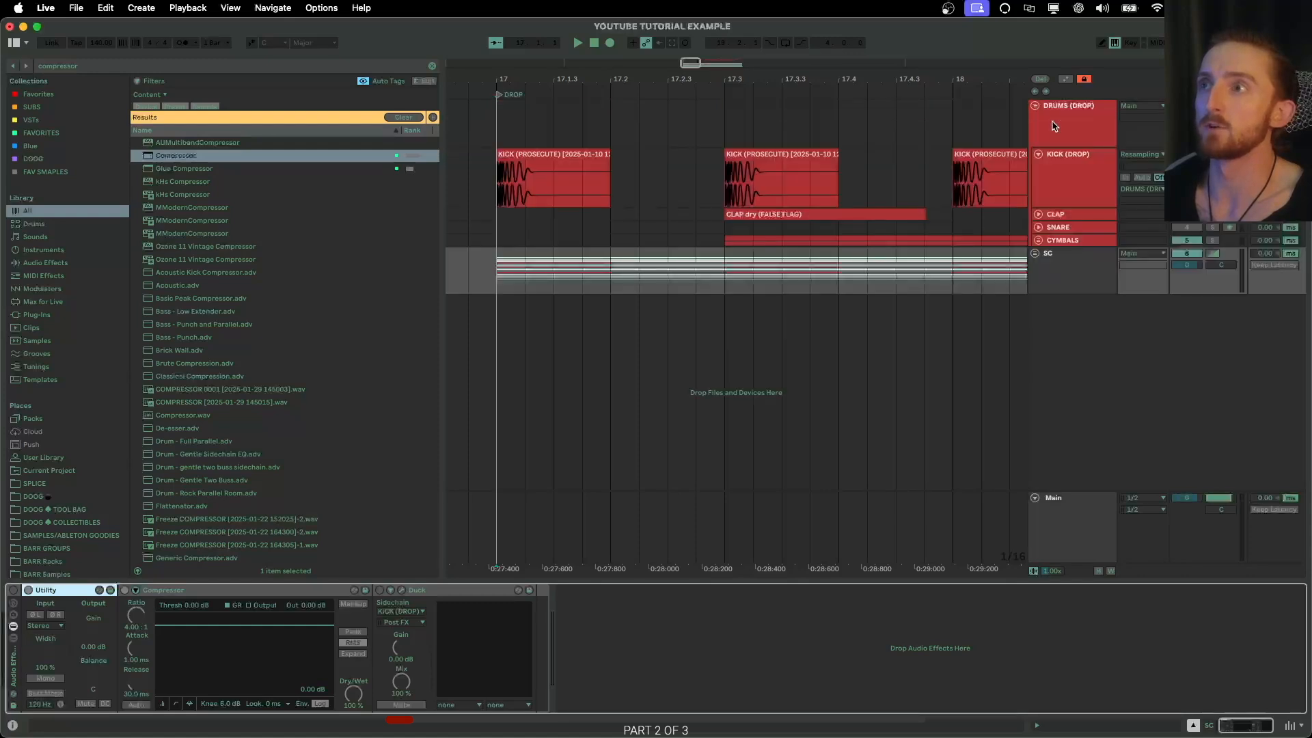
click(1054, 280)
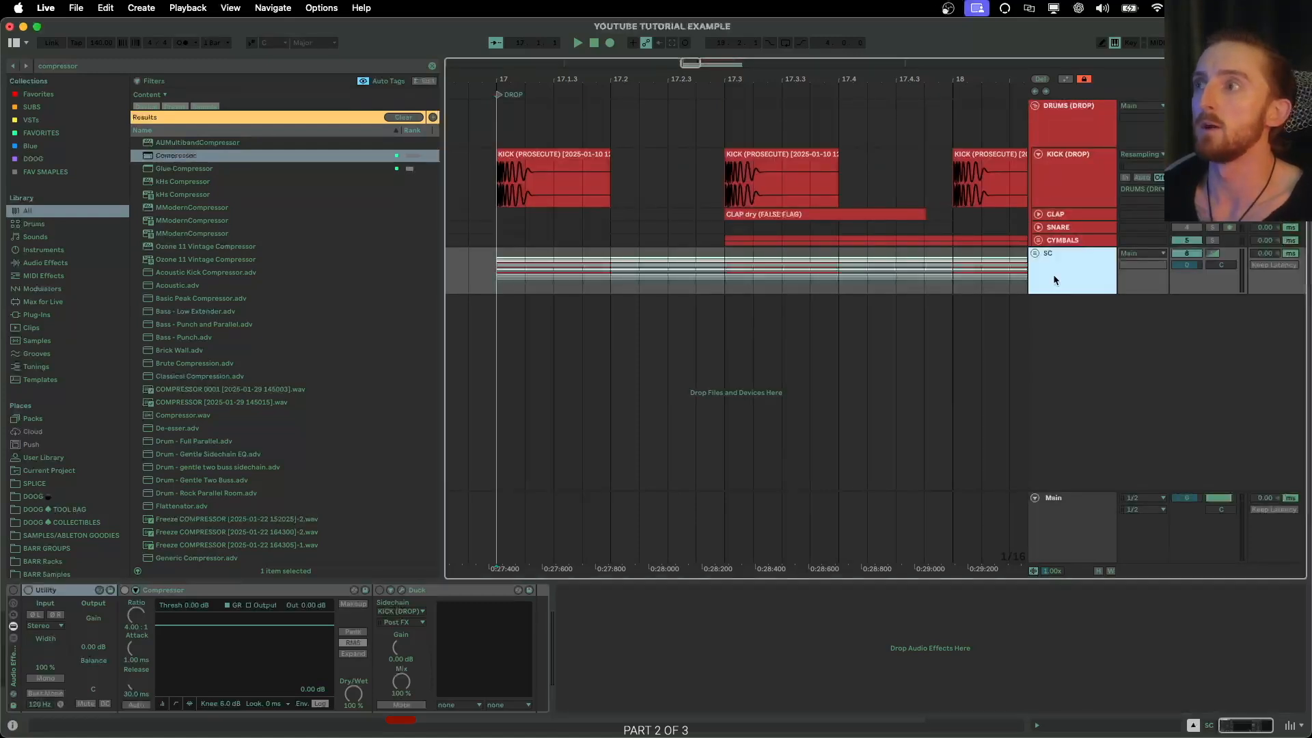
Turn on the SC group's Audio Effect Rack, collapse its Compressor, and select the Duck device.
click(15, 593)
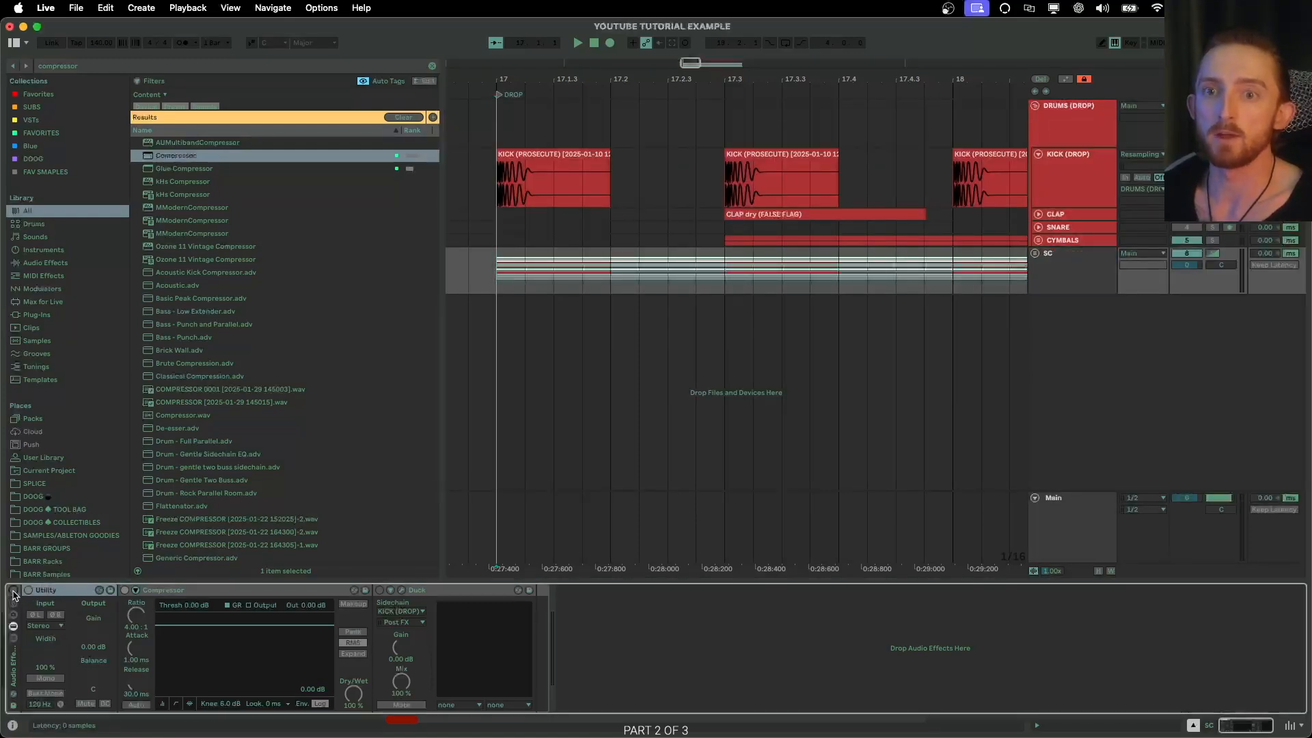
click(48, 592)
click(188, 592)
double_click(188, 592)
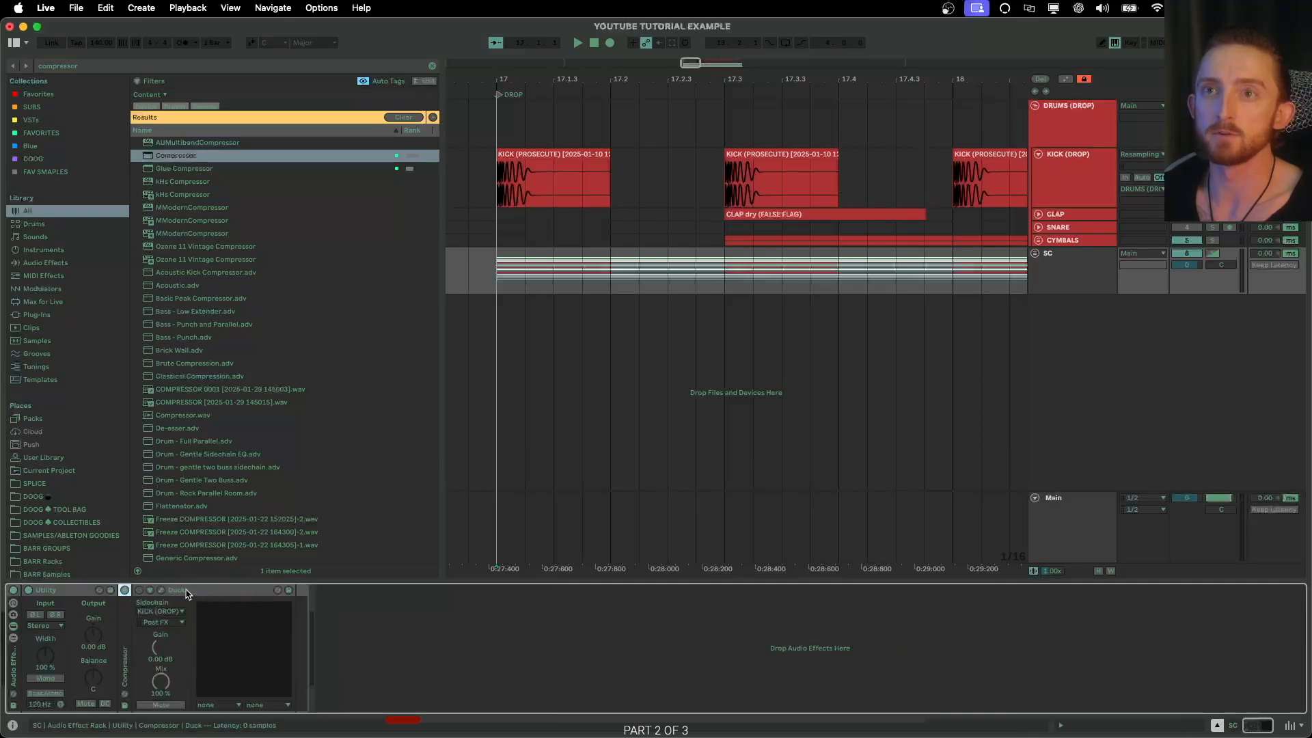
click(191, 592)
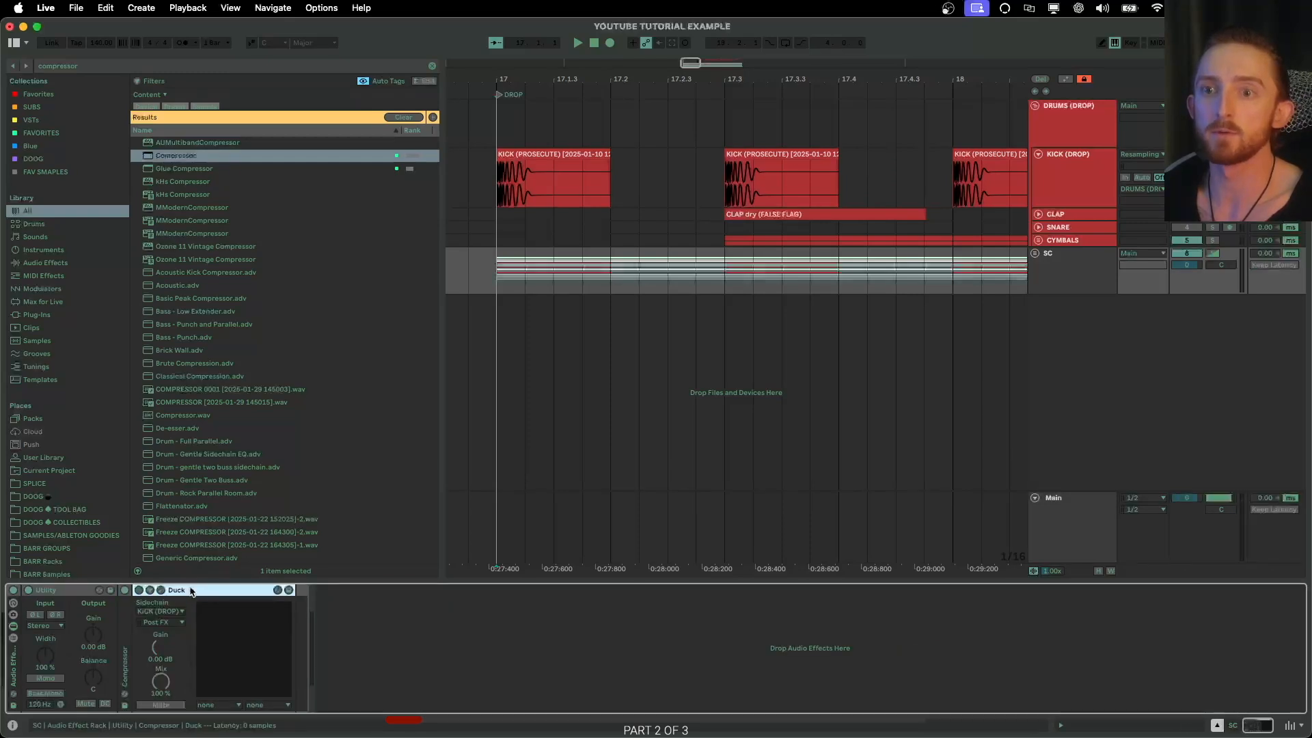
Show the Utility Gain automation on the SC group and add a breakpoint at 17.1.1 where the first kick starts.
right_click(92, 639)
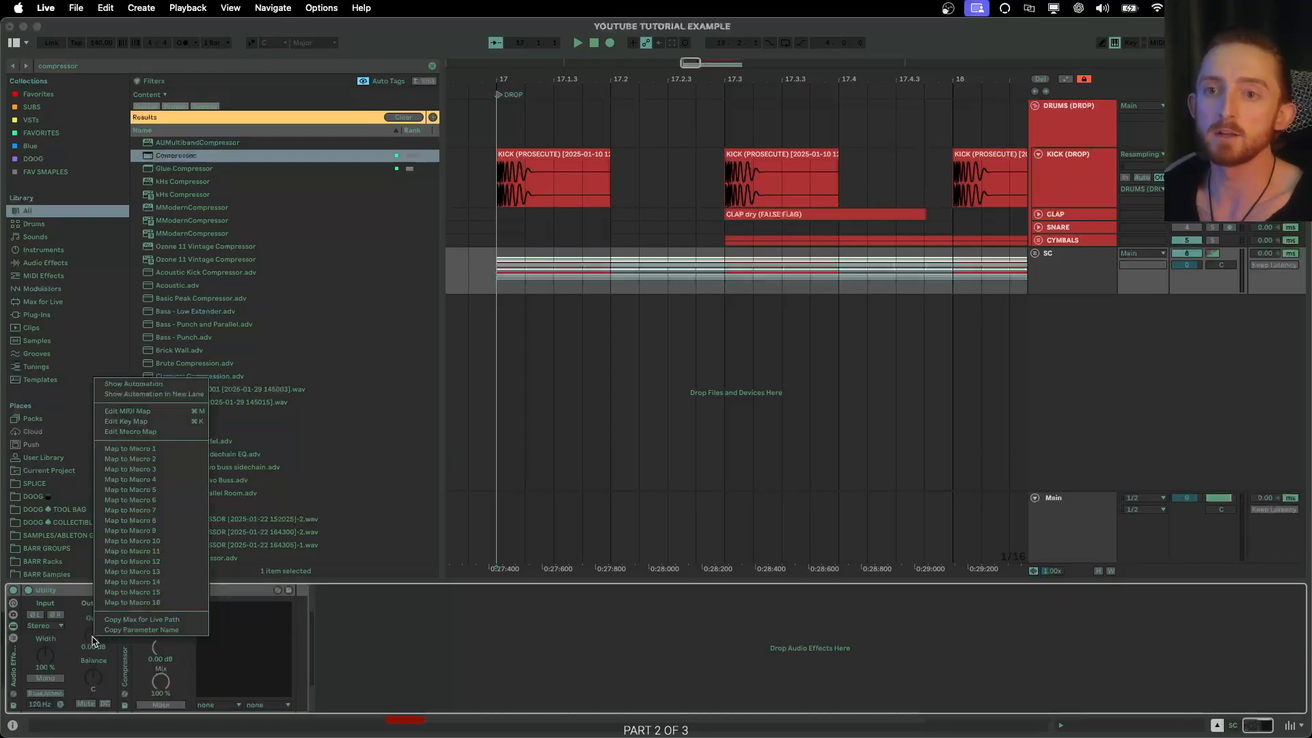
click(152, 384)
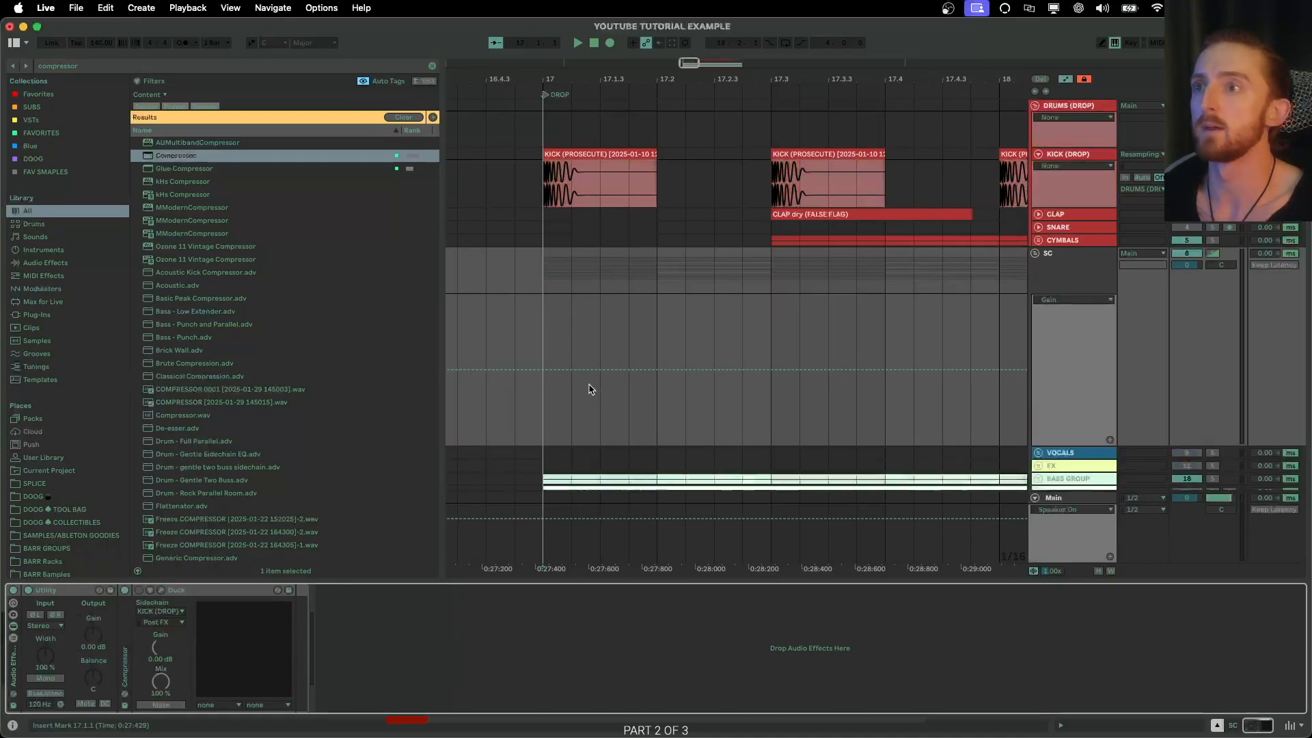
scroll(724, 397, up, 5)
scroll(696, 384, down, 3)
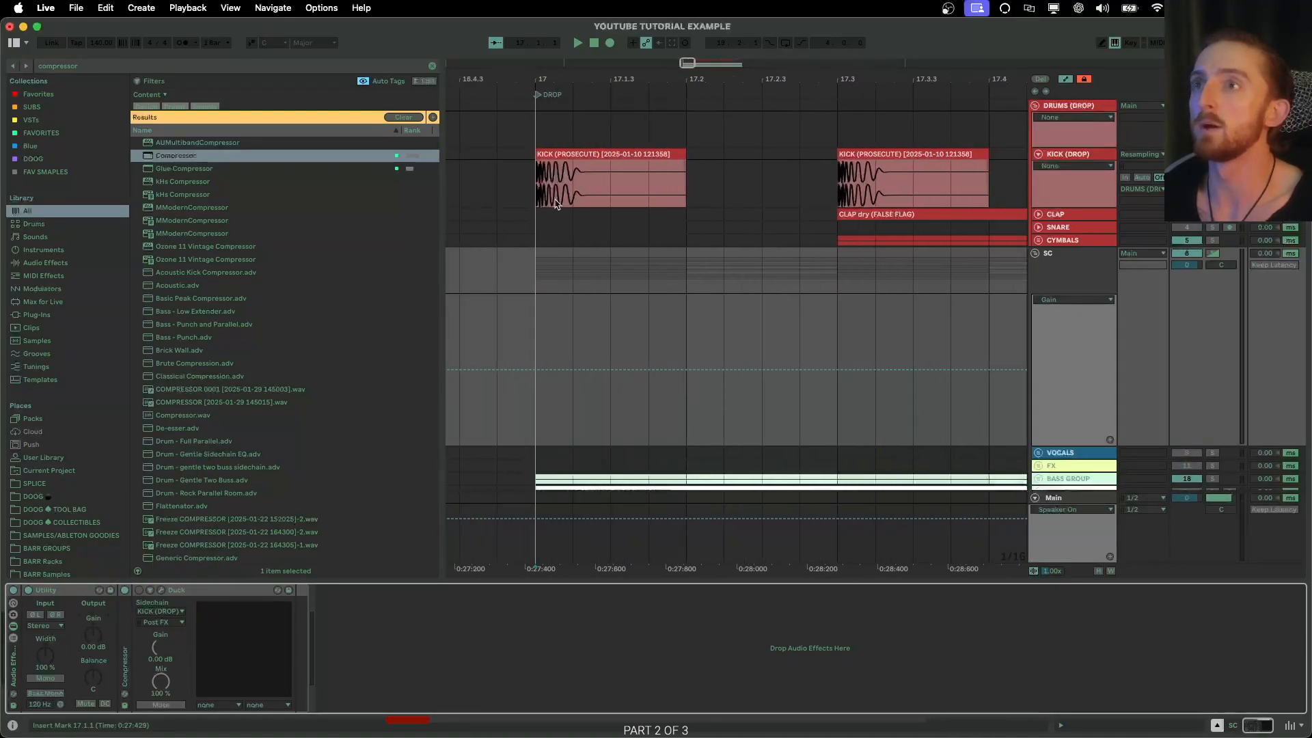
scroll(552, 200, up, 5)
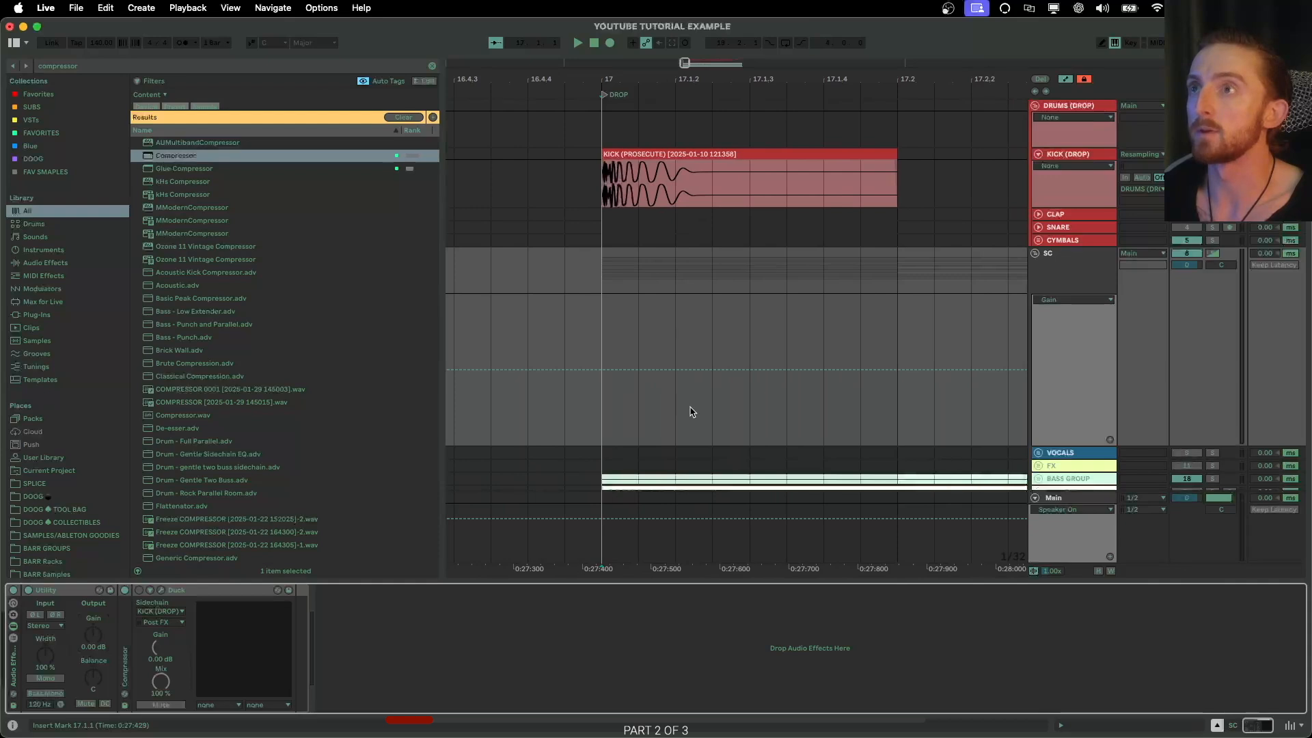
scroll(676, 403, up, 3)
click(585, 373)
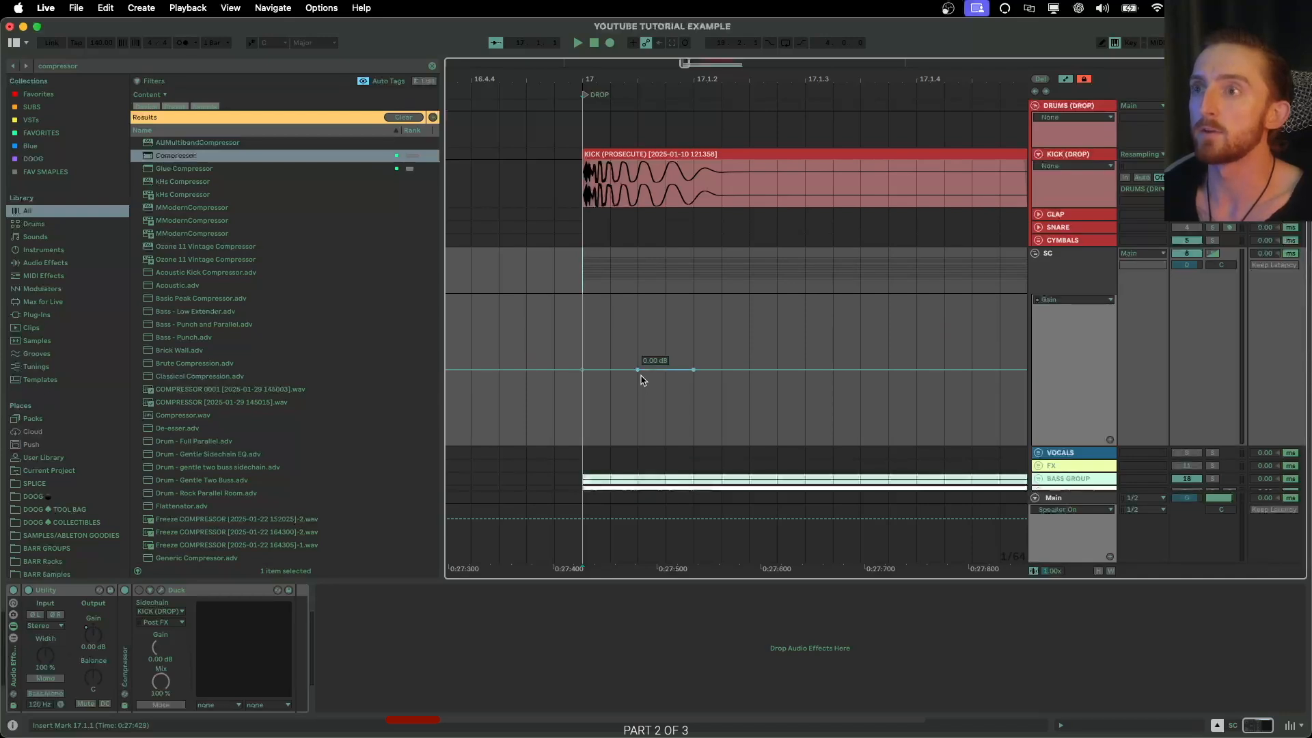
Pull the SC Gain automation to -inf dB at 17.1.1, curving up to 0 dB by 17.1.2, and duplicate this two-beat pattern through bar 22.
drag(637, 372, 582, 444)
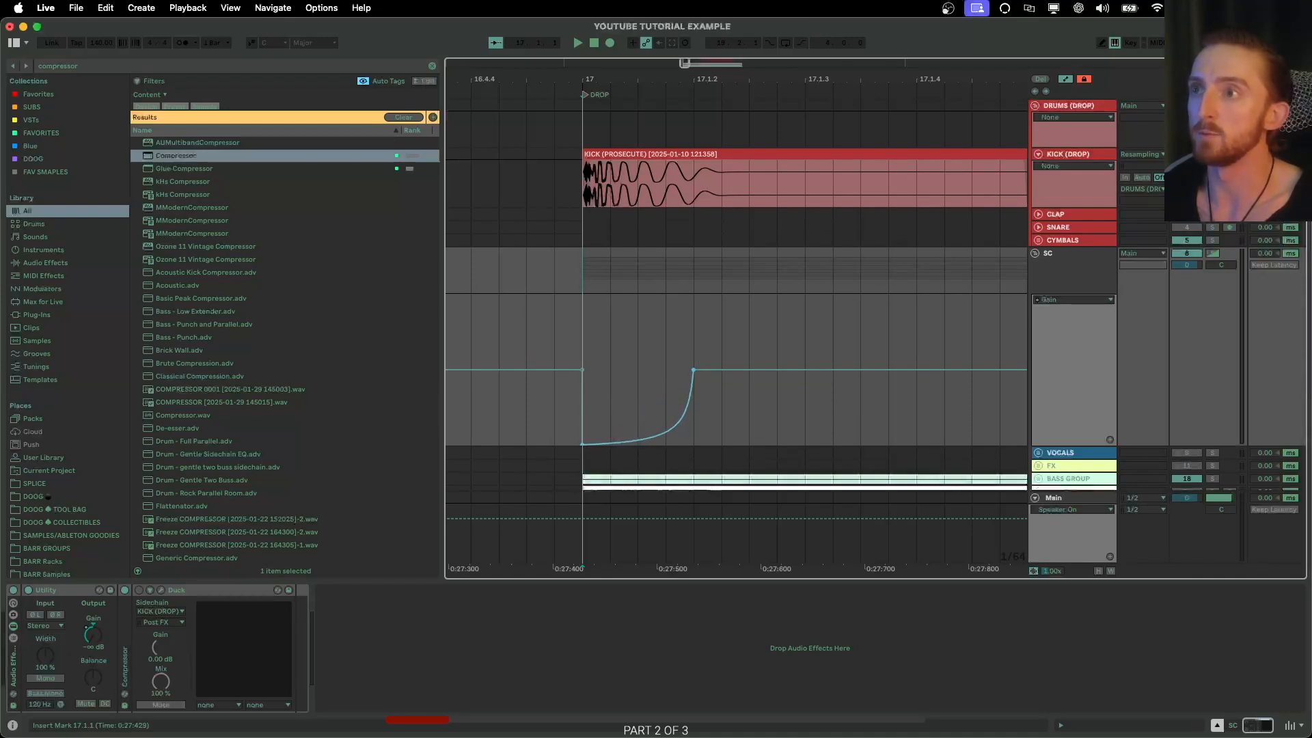
scroll(560, 342, down, 6)
drag(560, 337, 793, 351)
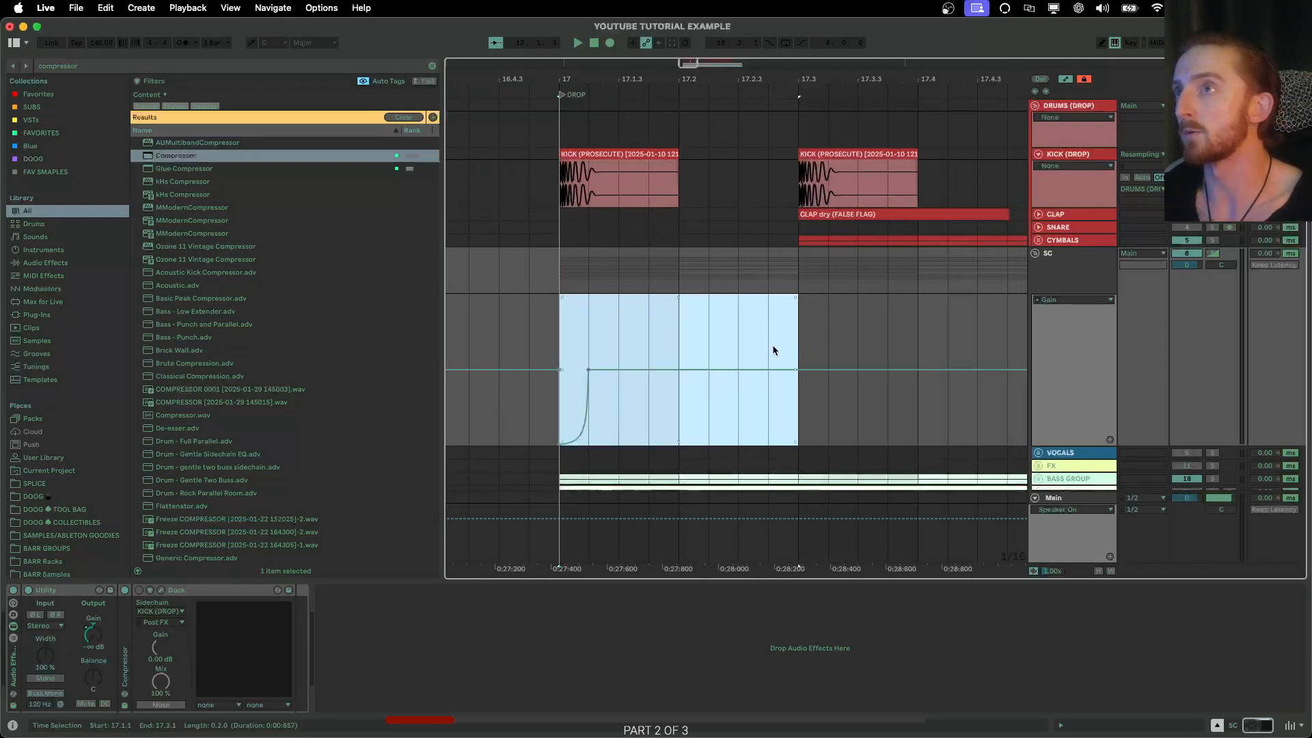
scroll(773, 350, down, 3)
key(super+d)
key(super+d)
key(super+d)
key(super+d)
key(super+d)
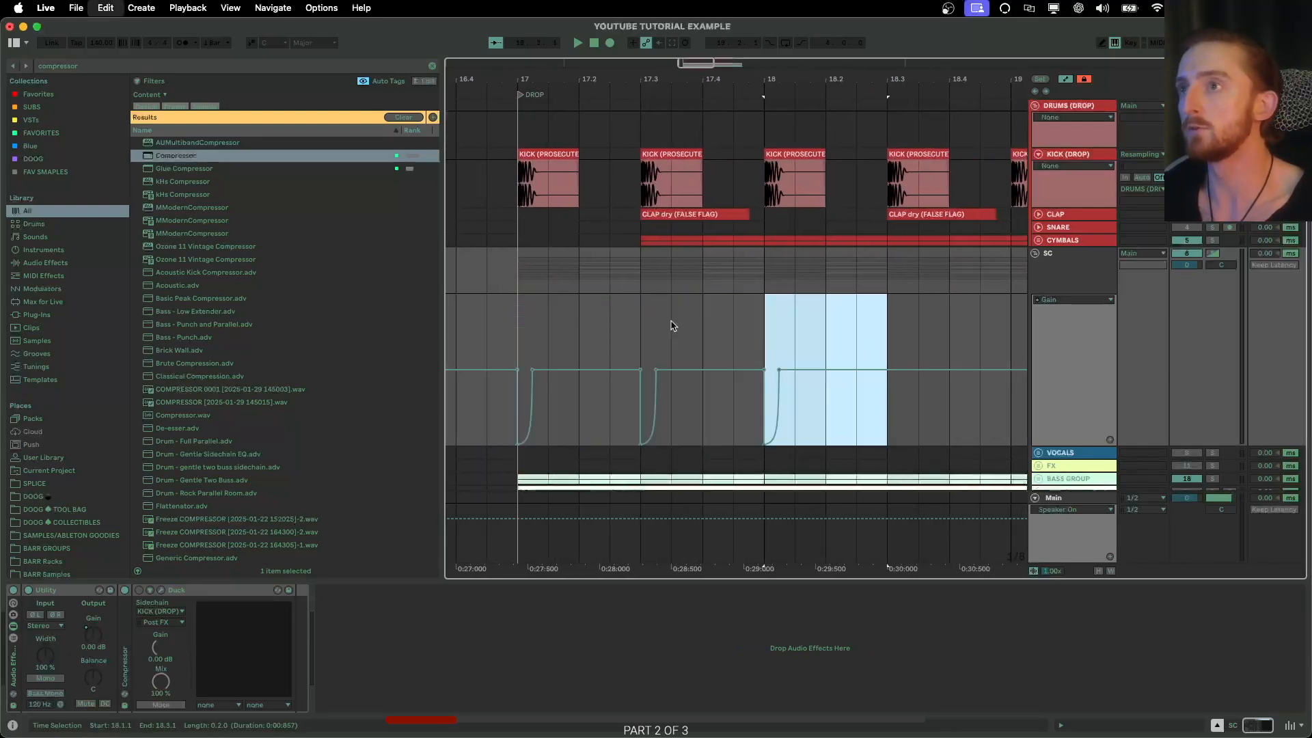
key(super+d)
key(super+d)
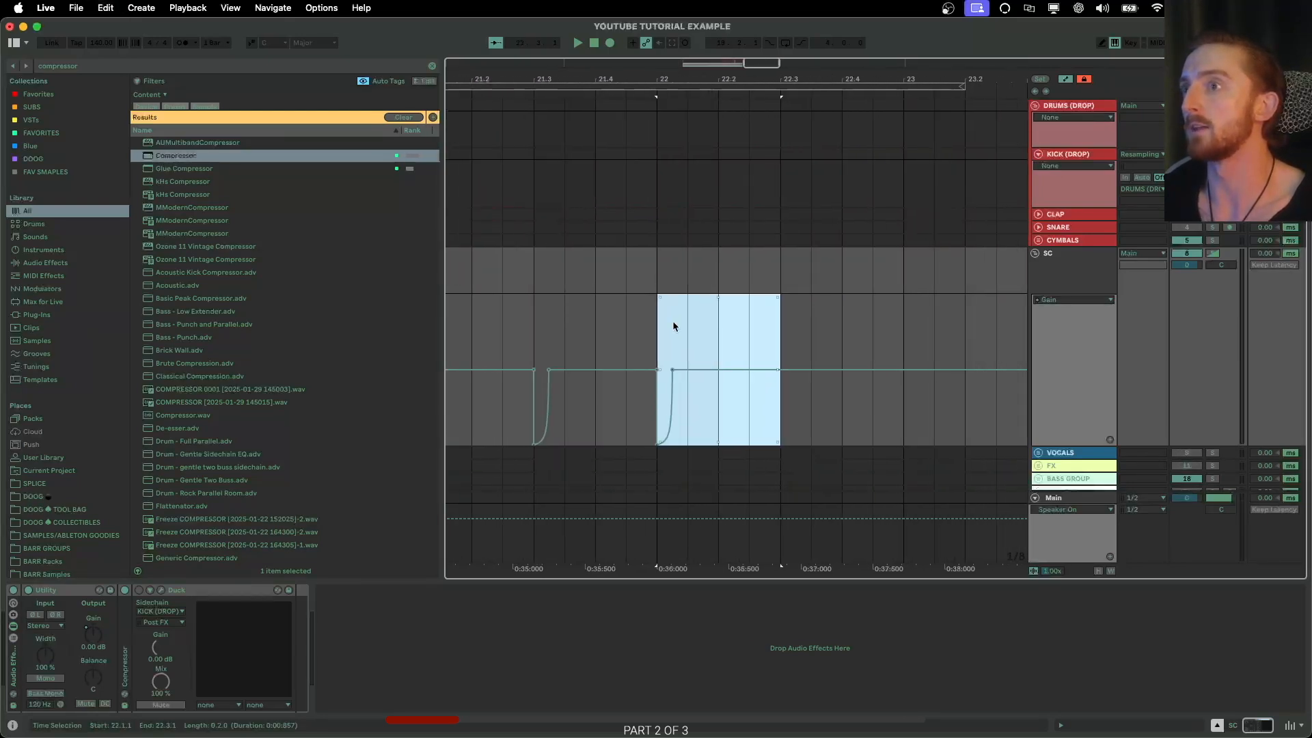
Examine the repeated gain dips on the SC group and the span from 17.1.1 to 17.1.2 under the first kick.
scroll(669, 327, left, 9)
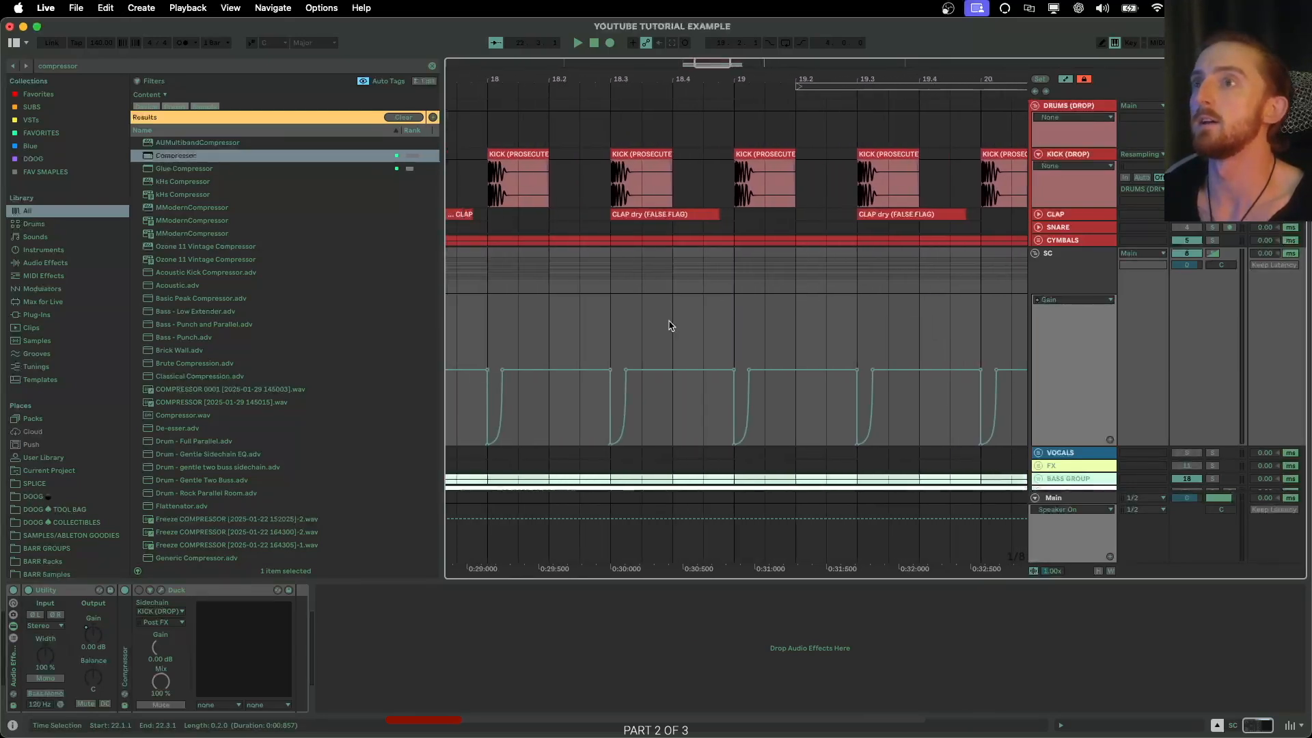
scroll(666, 331, up, 4)
scroll(675, 336, down, 1)
scroll(675, 335, down, 1)
scroll(675, 336, up, 2)
scroll(675, 336, left, 2)
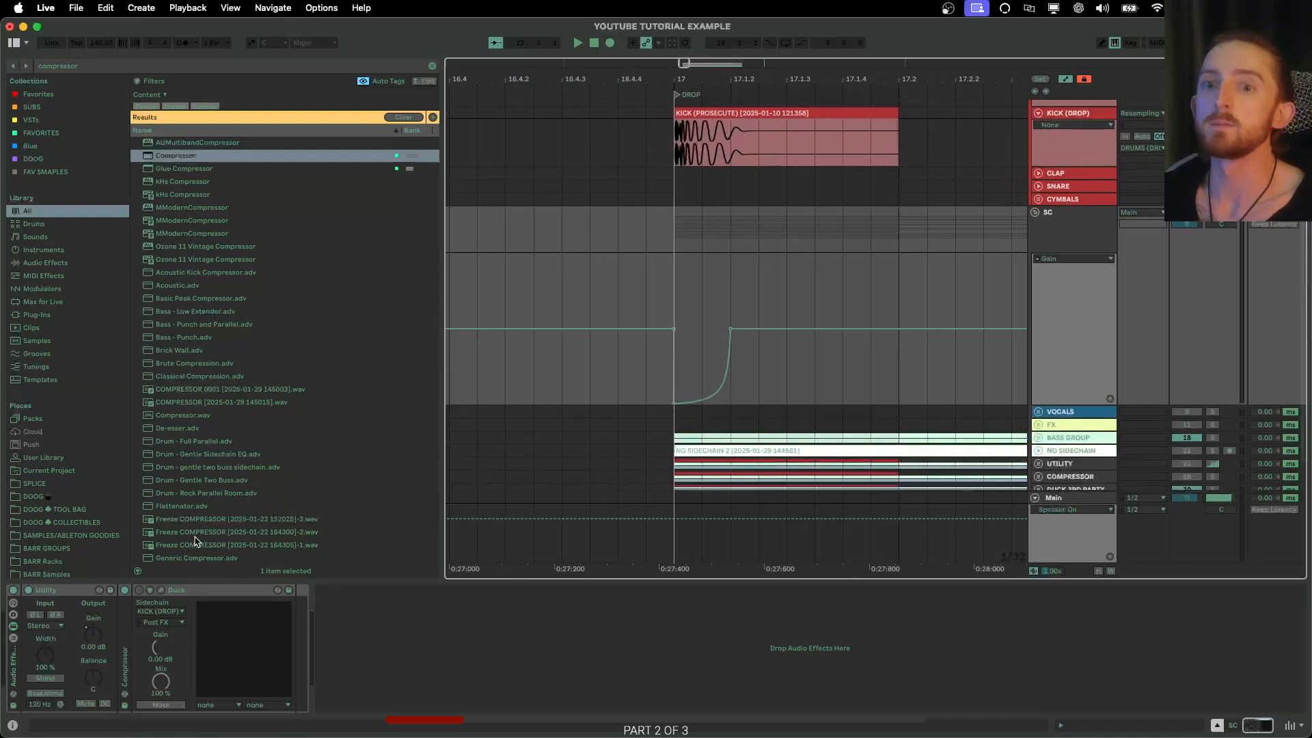
scroll(867, 331, up, 3)
scroll(605, 294, up, 2)
drag(604, 293, 691, 292)
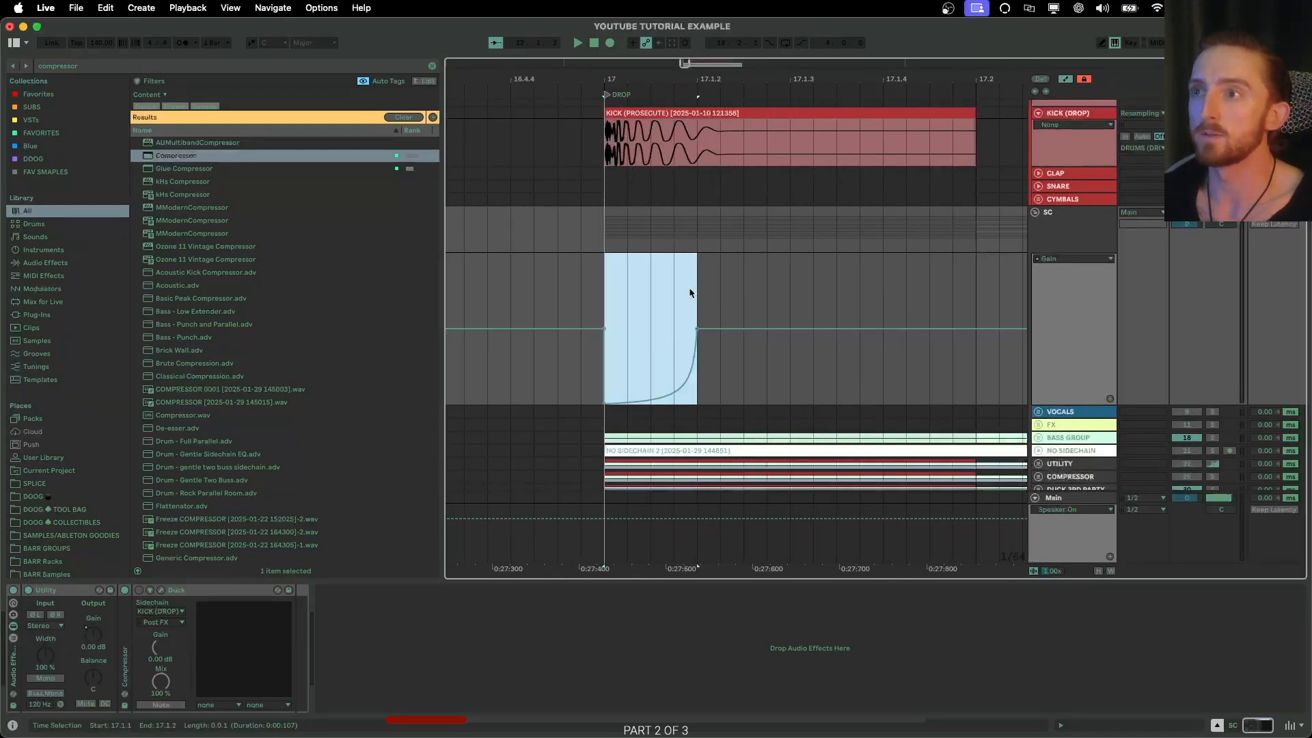
scroll(656, 291, down, 1)
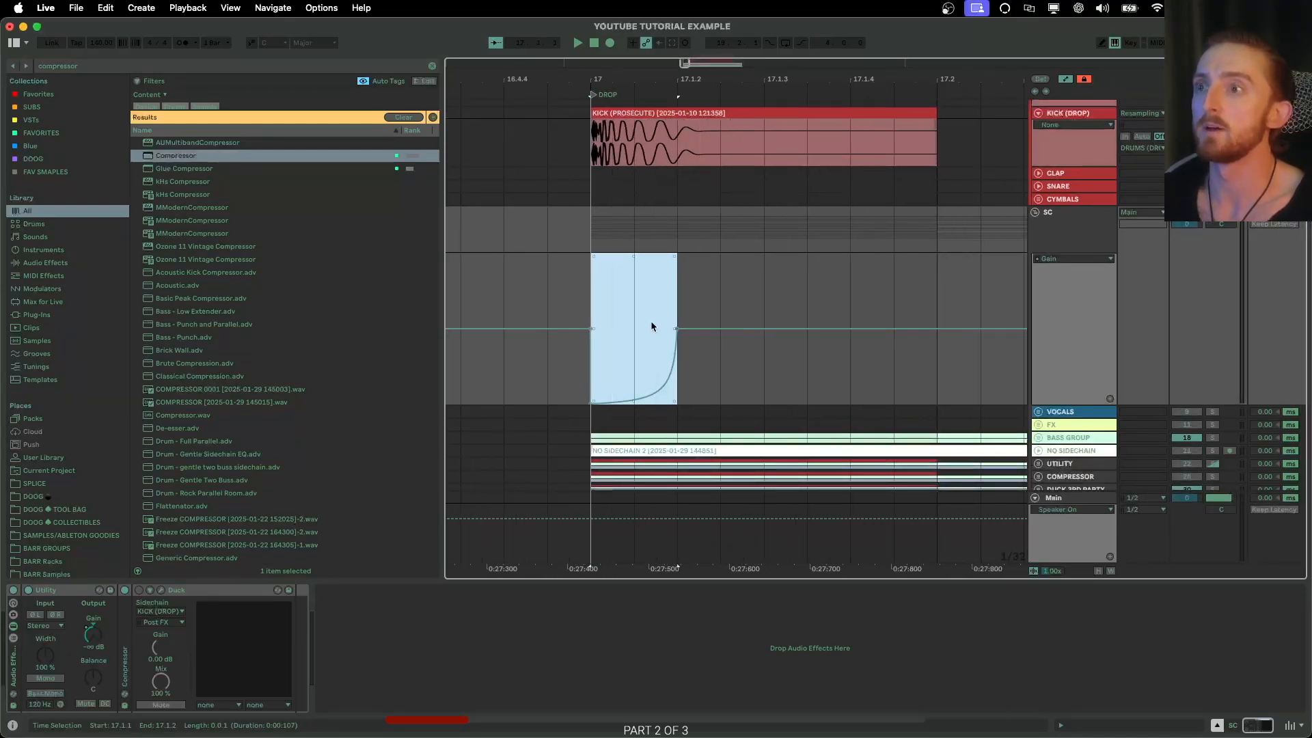
scroll(649, 321, up, 2)
scroll(663, 328, down, 2)
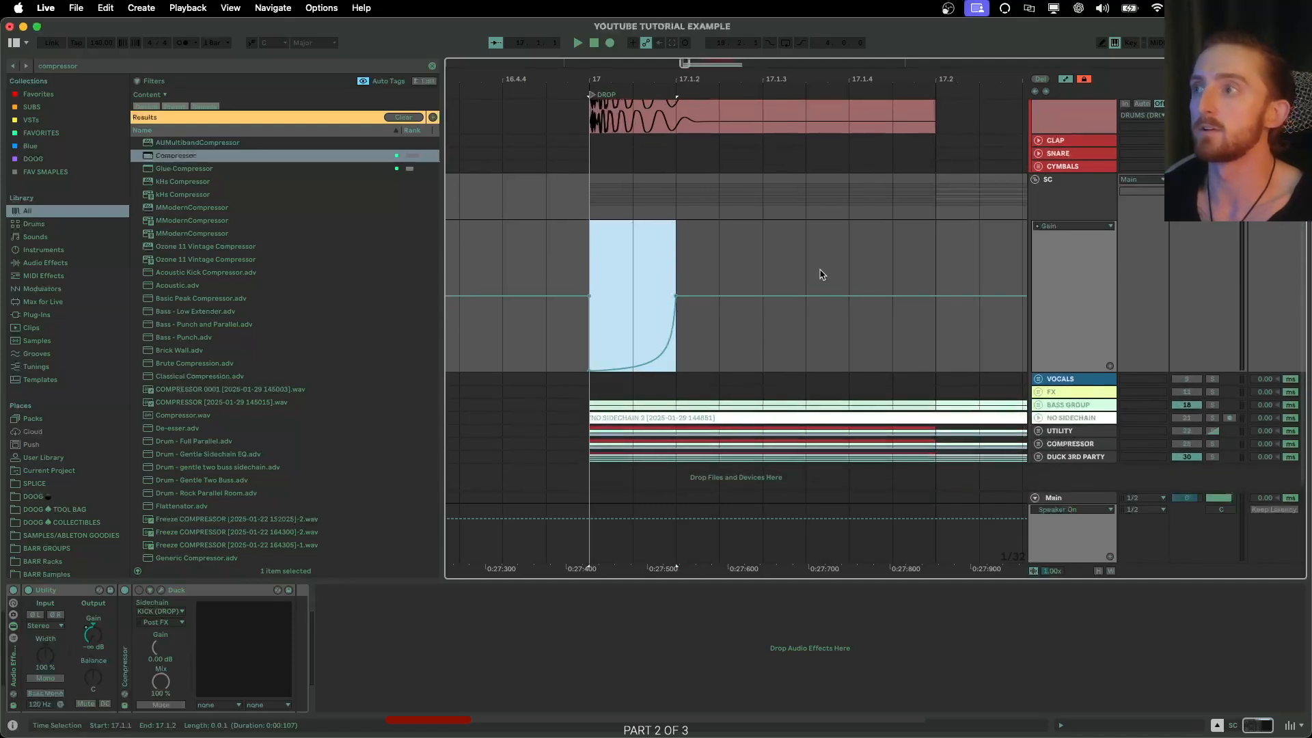
Hide the arrangement's automation lanes and bring back the automation of the Utility's Gain on the SC group.
click(1065, 79)
scroll(816, 296, right, 2)
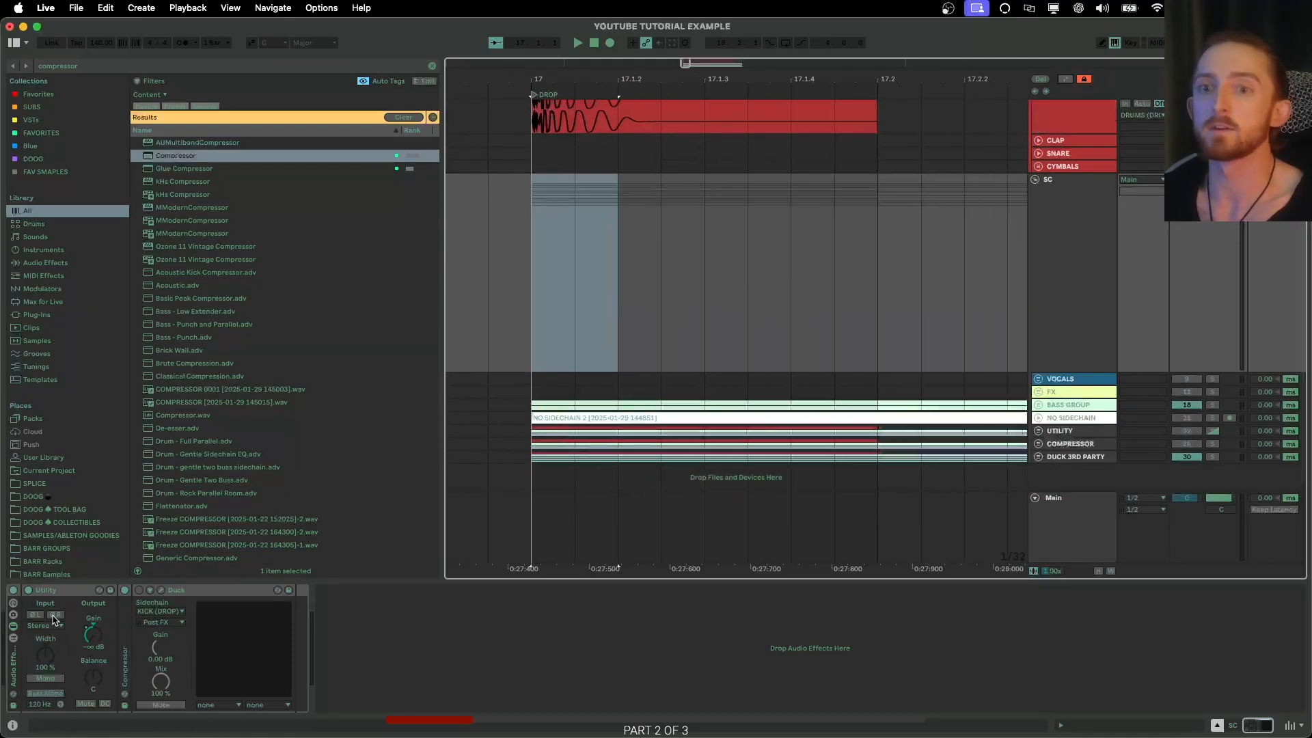
right_click(99, 639)
click(195, 355)
scroll(576, 314, right, 2)
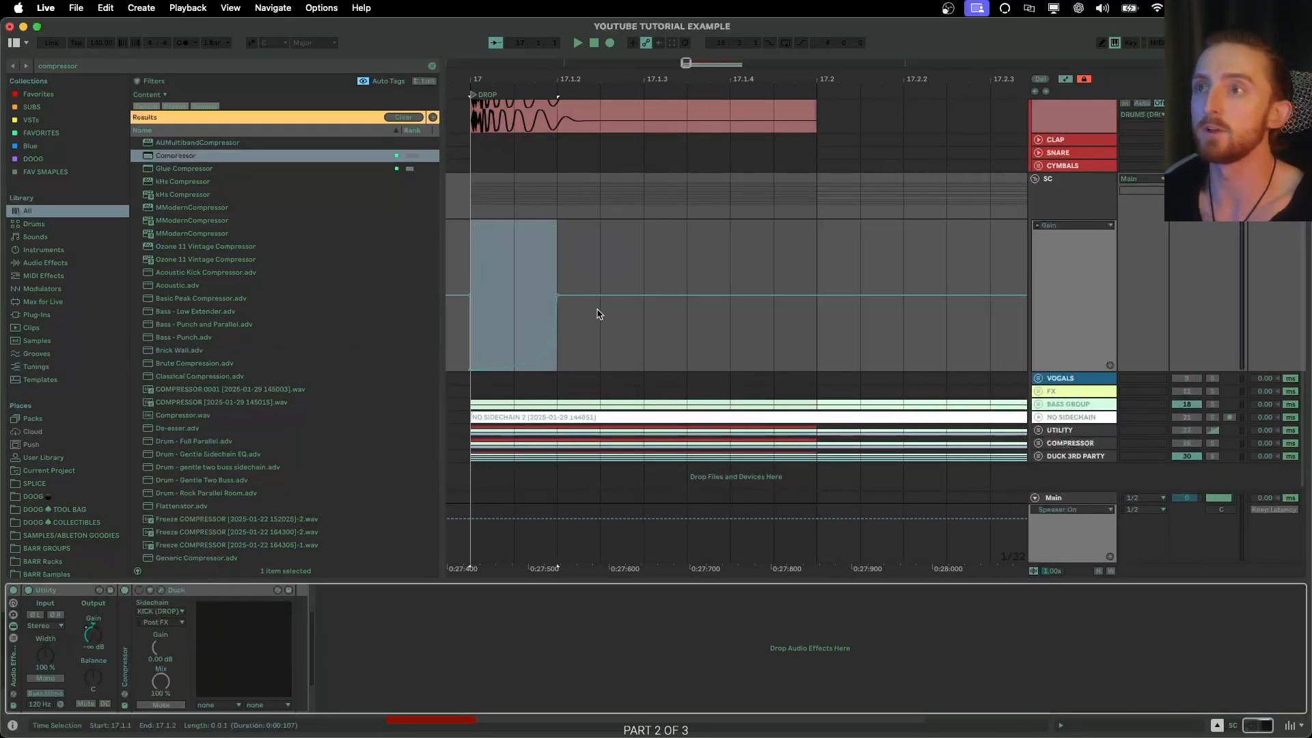
Duplicate the first kick clip to 17.2.1 and duplicate its one-beat gain dip on the SC group to the same beat.
scroll(635, 328, down, 3)
click(635, 328)
scroll(637, 332, up, 3)
scroll(637, 333, right, 1)
click(655, 153)
key(super+d)
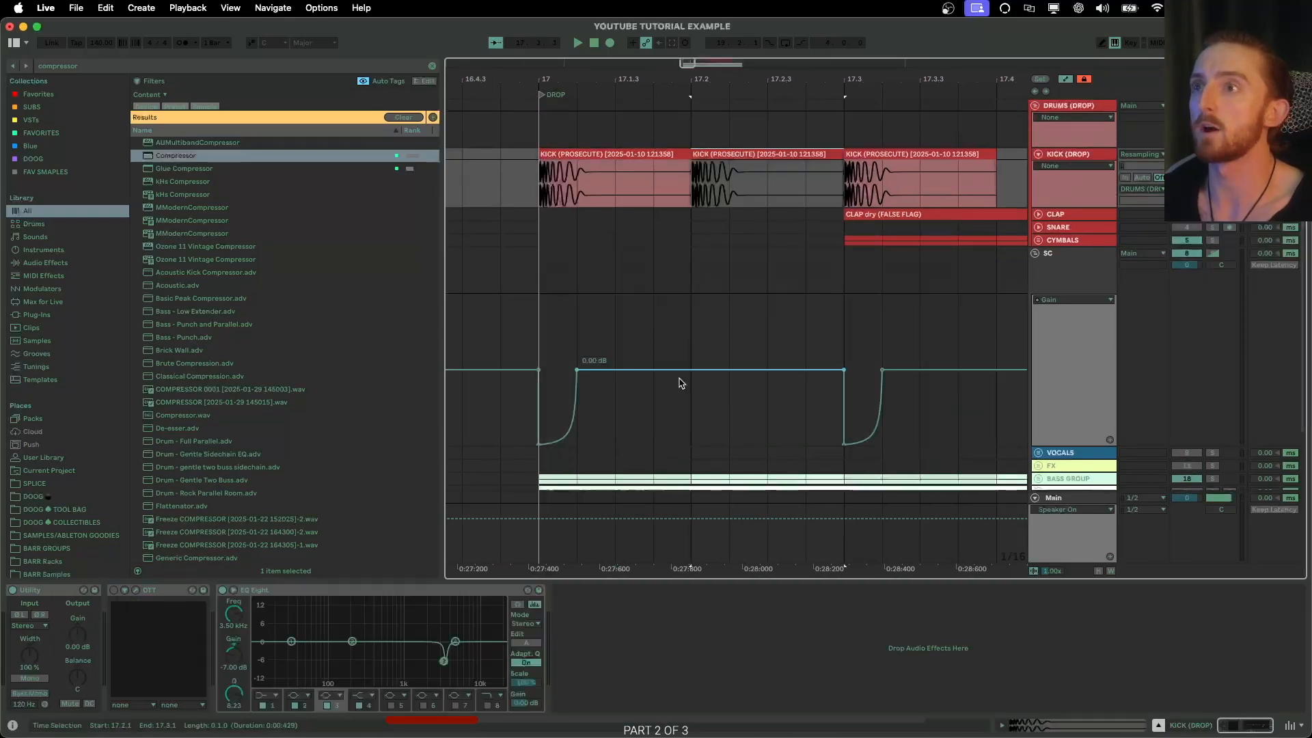
click(693, 338)
shift+click(545, 340)
key(super+d)
scroll(696, 319, right, 1)
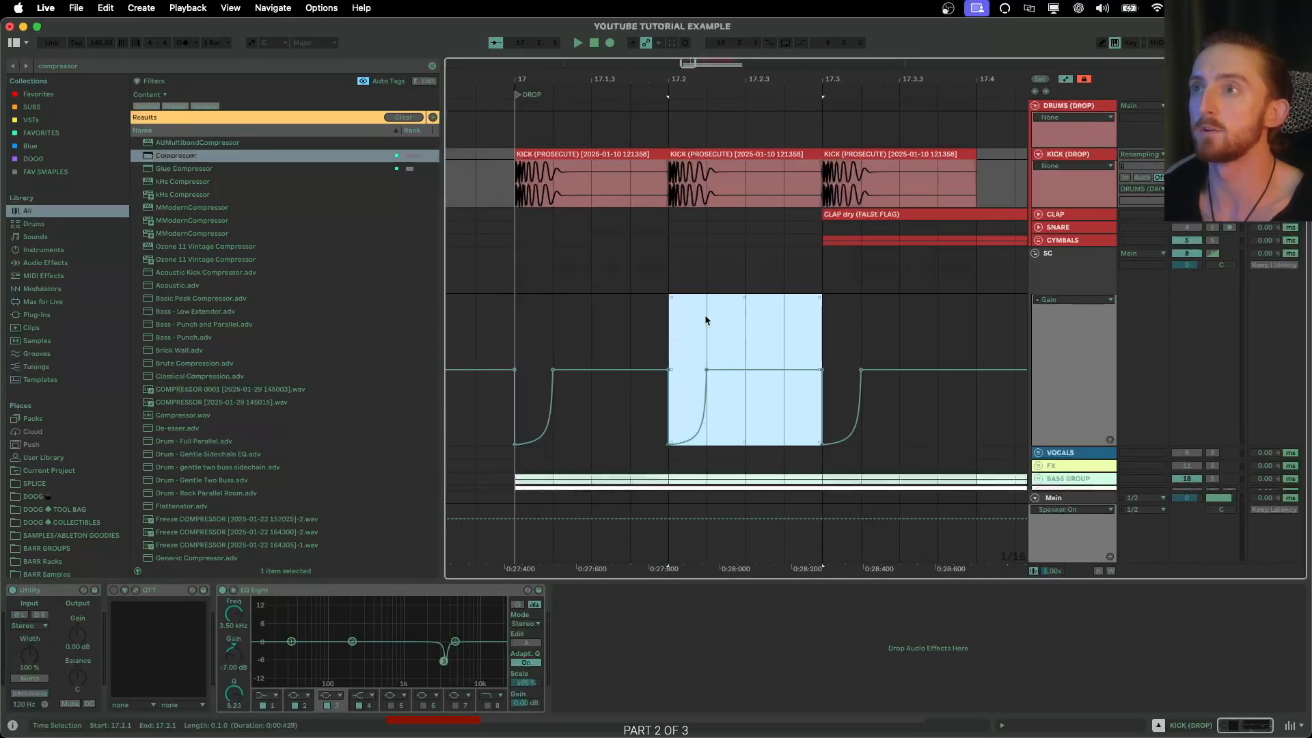
Shorten the kick at 17.2.1 and place three chopped kicks in a row starting at 17.2.3.
scroll(700, 318, up, 3)
click(803, 154)
drag(882, 155, 793, 157)
key(super+d)
key(super+d)
key(super+d)
scroll(687, 343, right, 2)
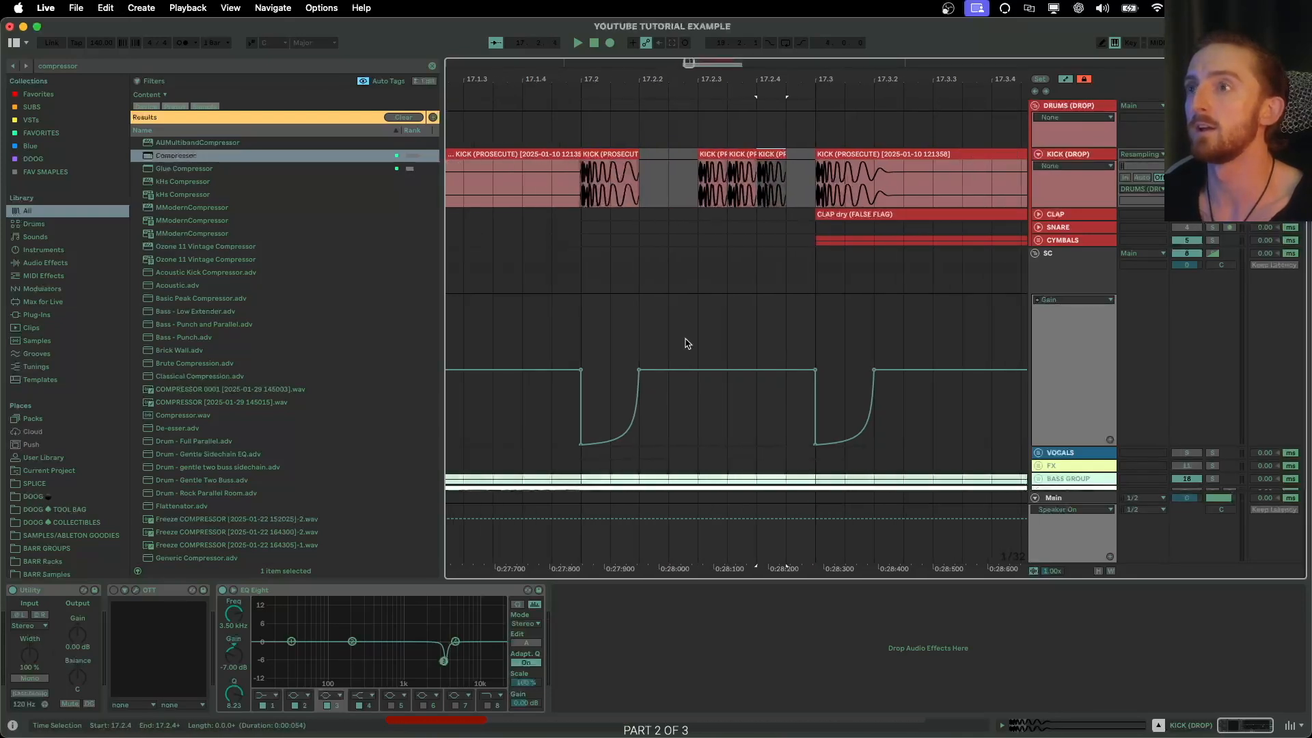
Draw a short curved gain dip to -inf dB under the chopped kick at 17.2.3 and duplicate it under the two following kicks.
click(701, 375)
scroll(719, 373, up, 5)
drag(719, 371, 684, 444)
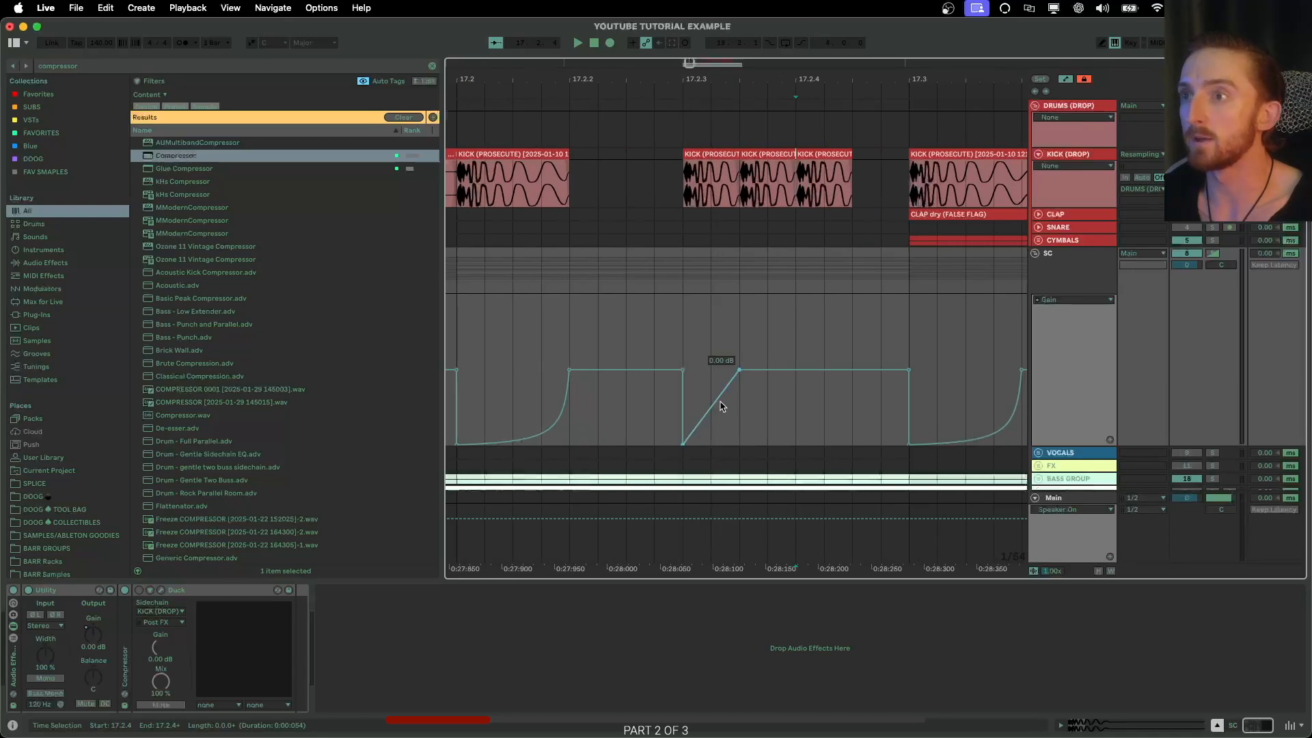
drag(690, 352, 744, 350)
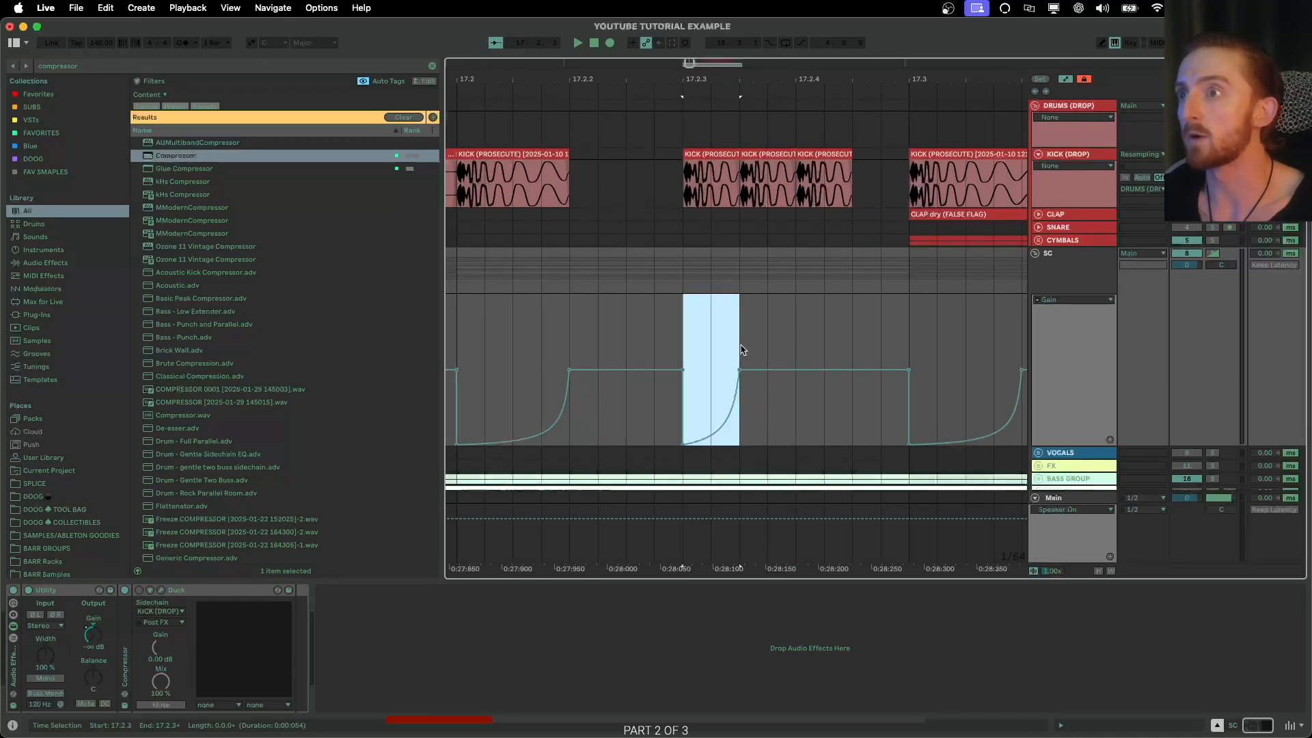
key(ctrl+d)
key(ctrl+d)
scroll(624, 337, right, 3)
drag(640, 338, 806, 346)
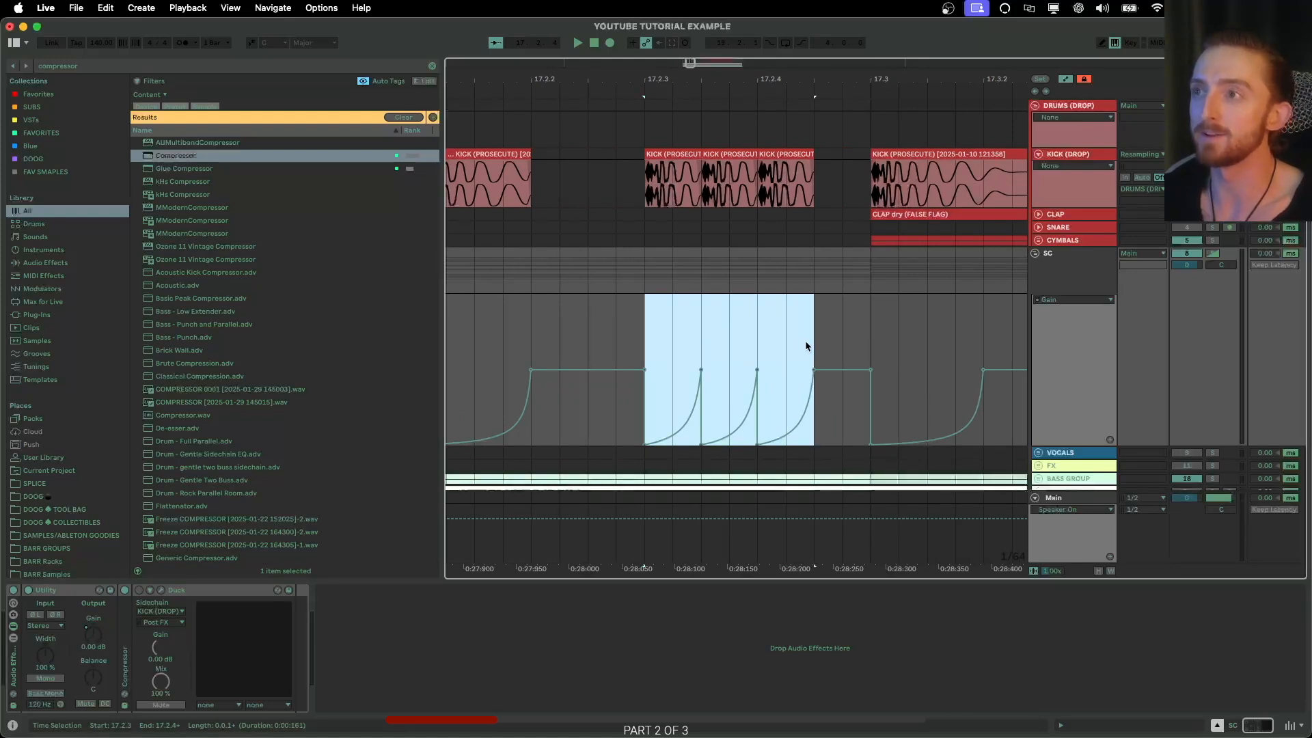
Play the start of the drop from 17.2.3, 17.2.1 and 17.1.1 to hear the SC group ducking around the chopped kicks.
scroll(736, 335, down, 5)
scroll(722, 334, up, 2)
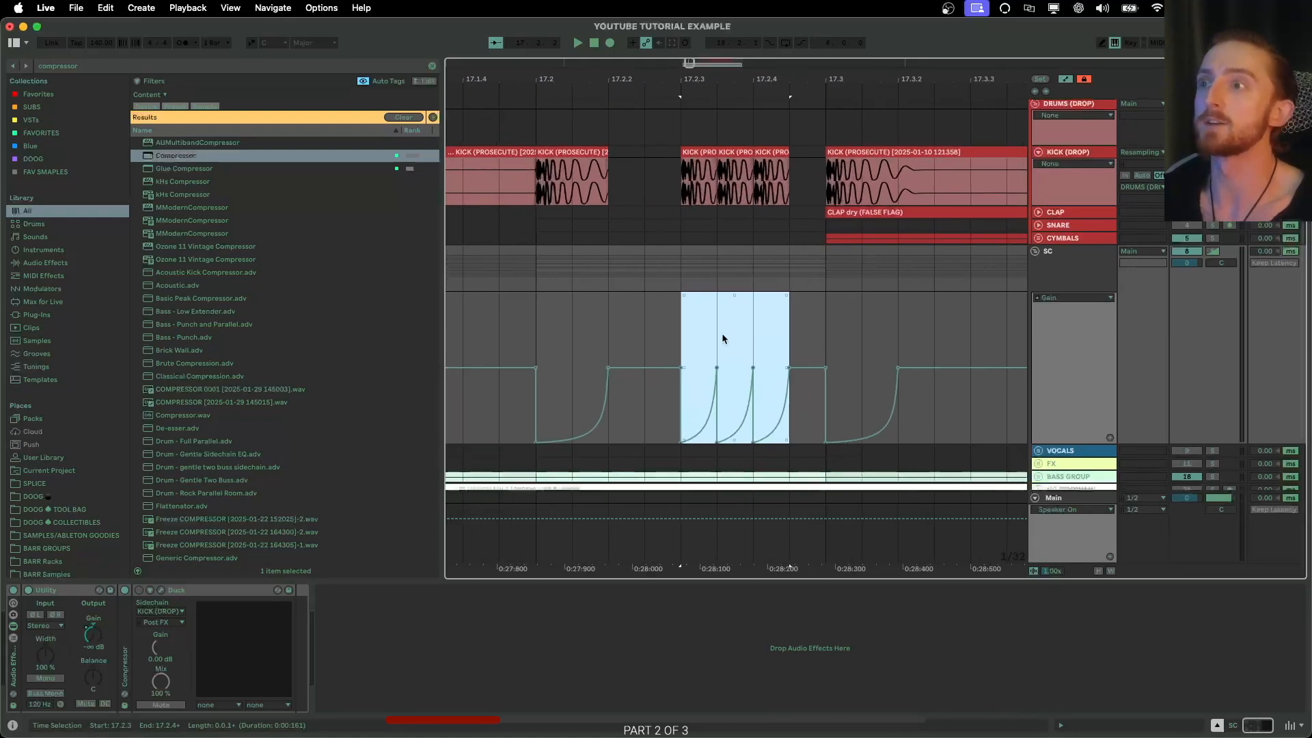
scroll(721, 334, down, 1)
scroll(805, 322, down, 2)
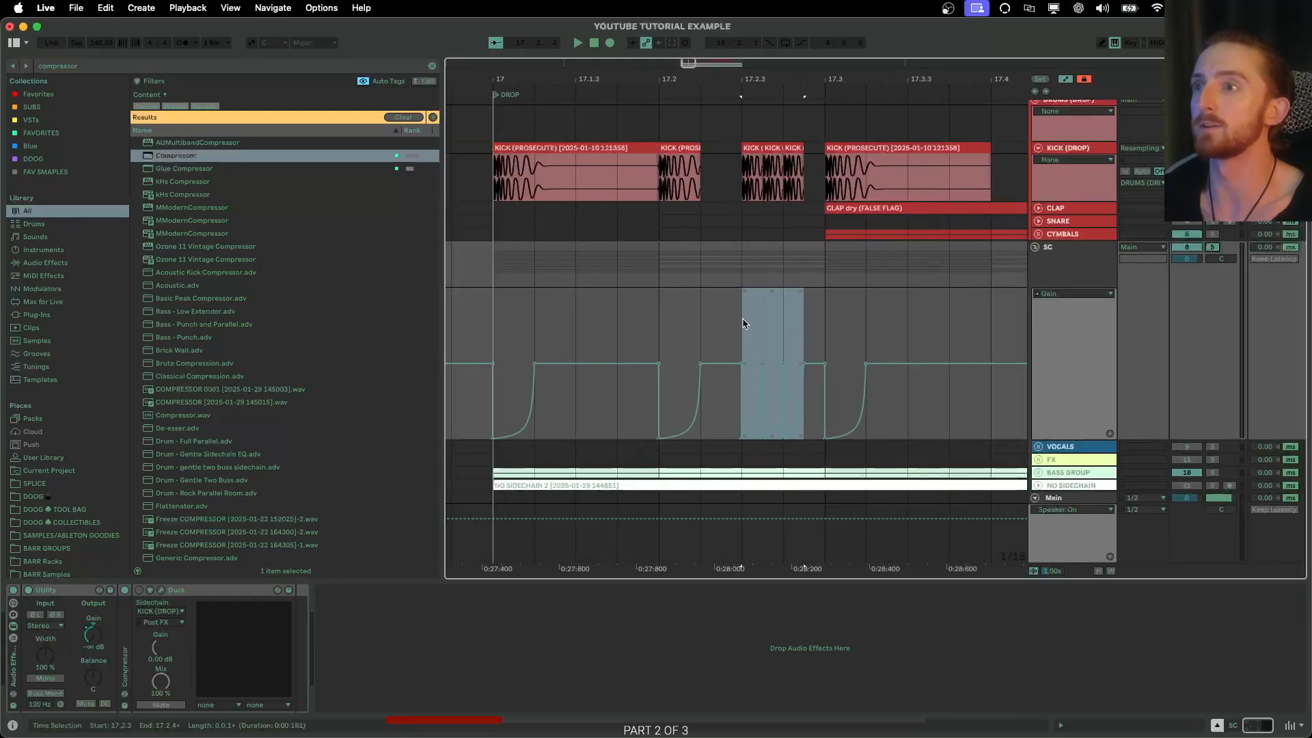
click(739, 308)
key(space)
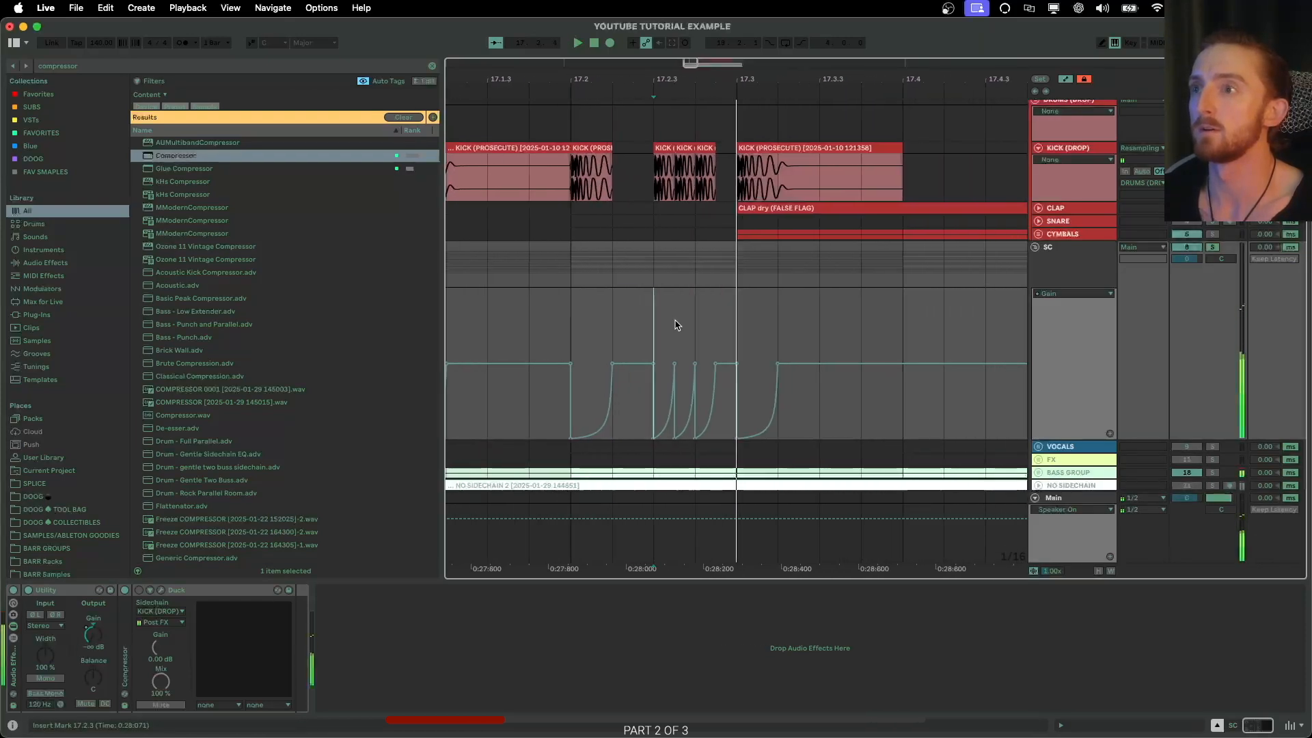
click(569, 330)
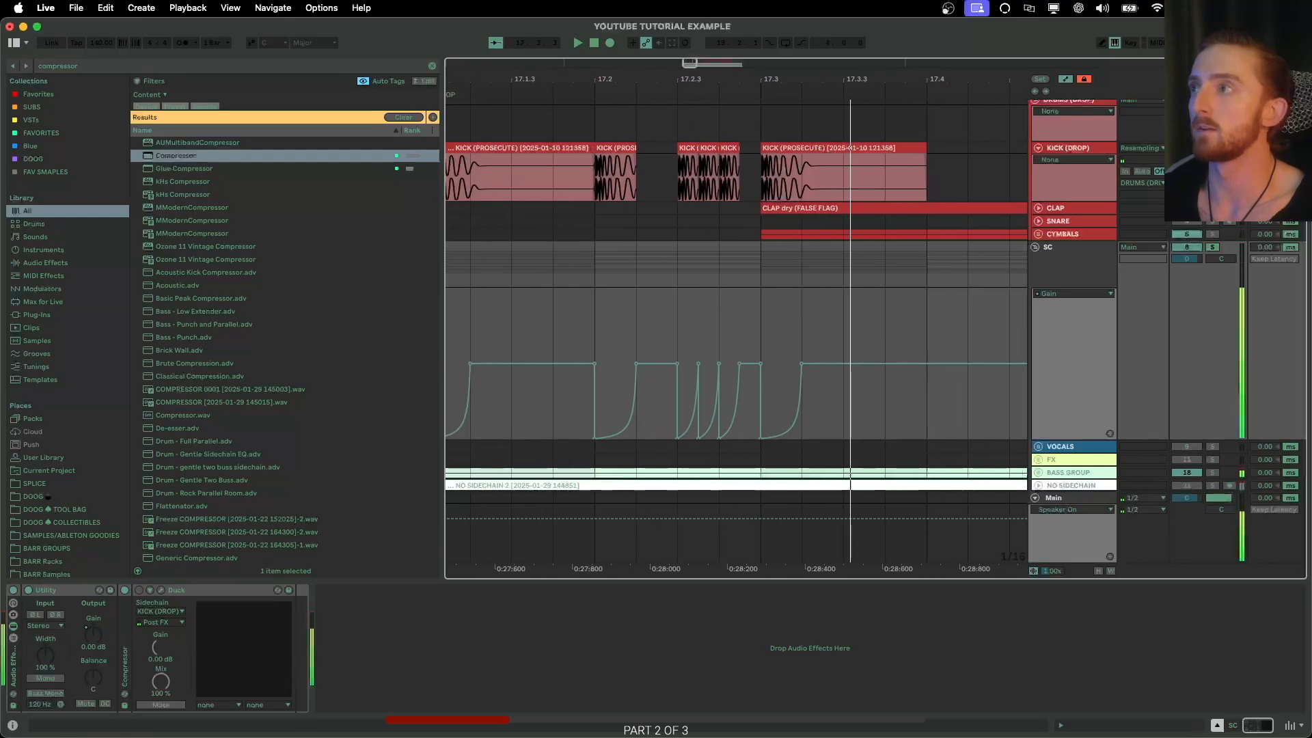
click(1212, 148)
scroll(565, 276, left, 3)
click(540, 279)
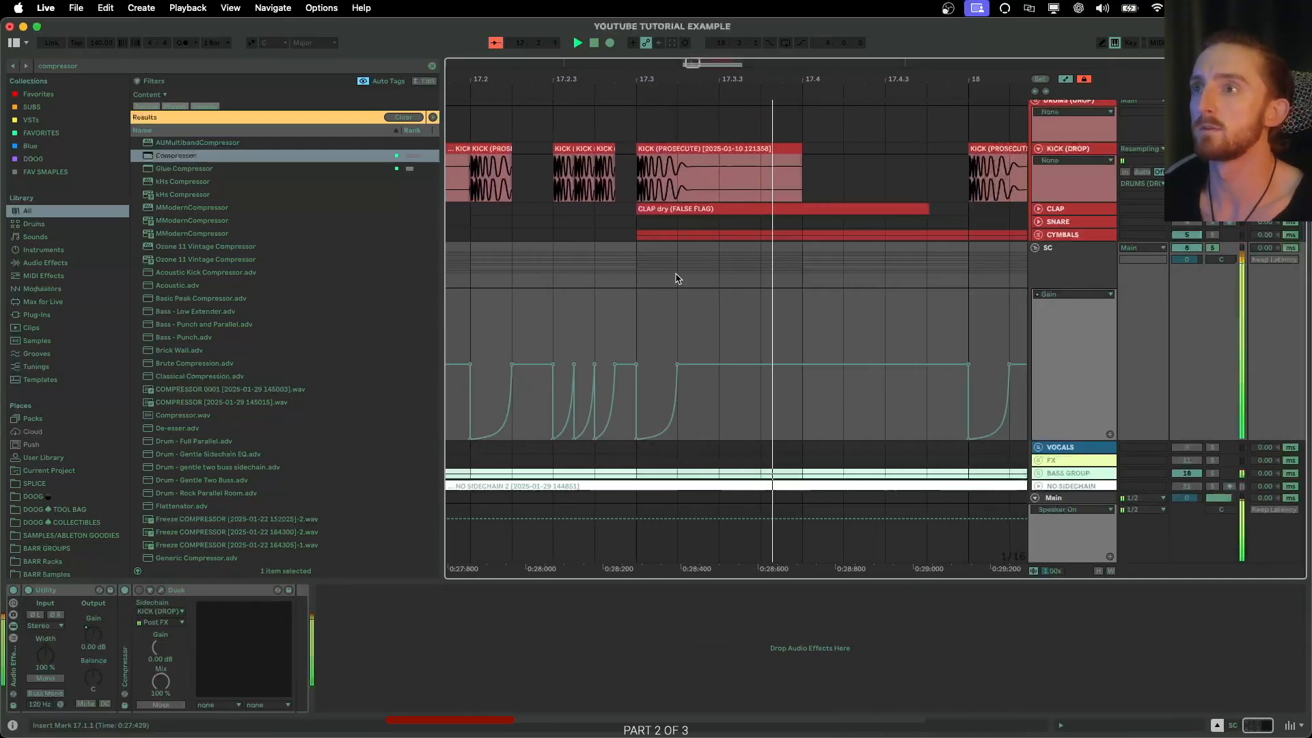
click(655, 284)
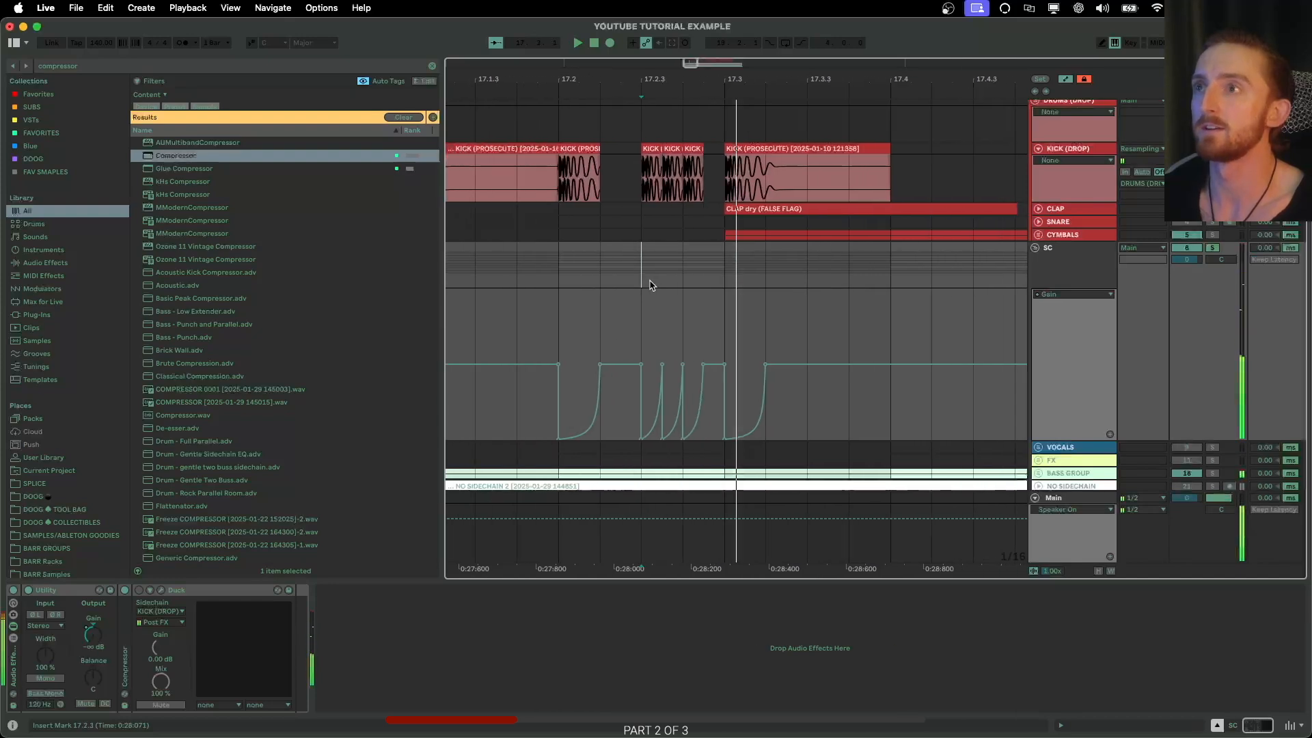
click(649, 286)
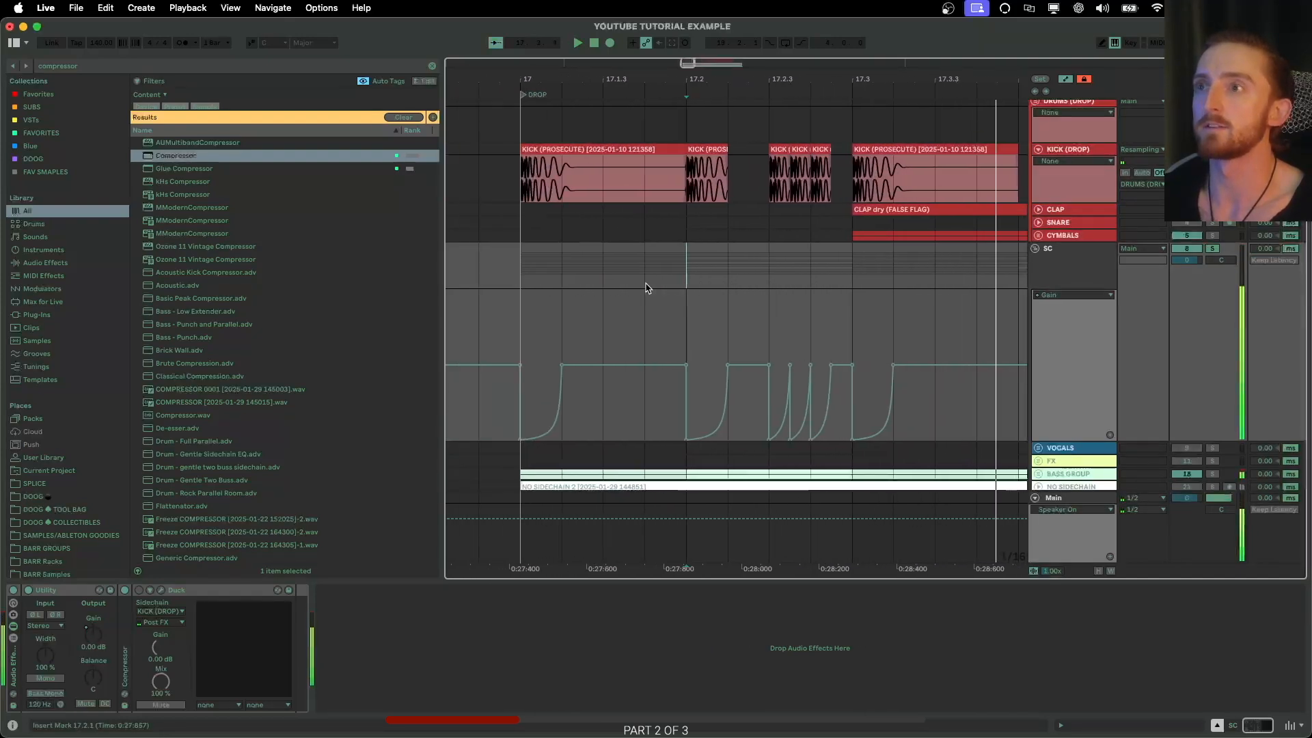
Undo the extra gain dips and the chopped kick edits between 17.2.1 and 17.3.1.
scroll(779, 380, up, 2)
scroll(777, 401, up, 3)
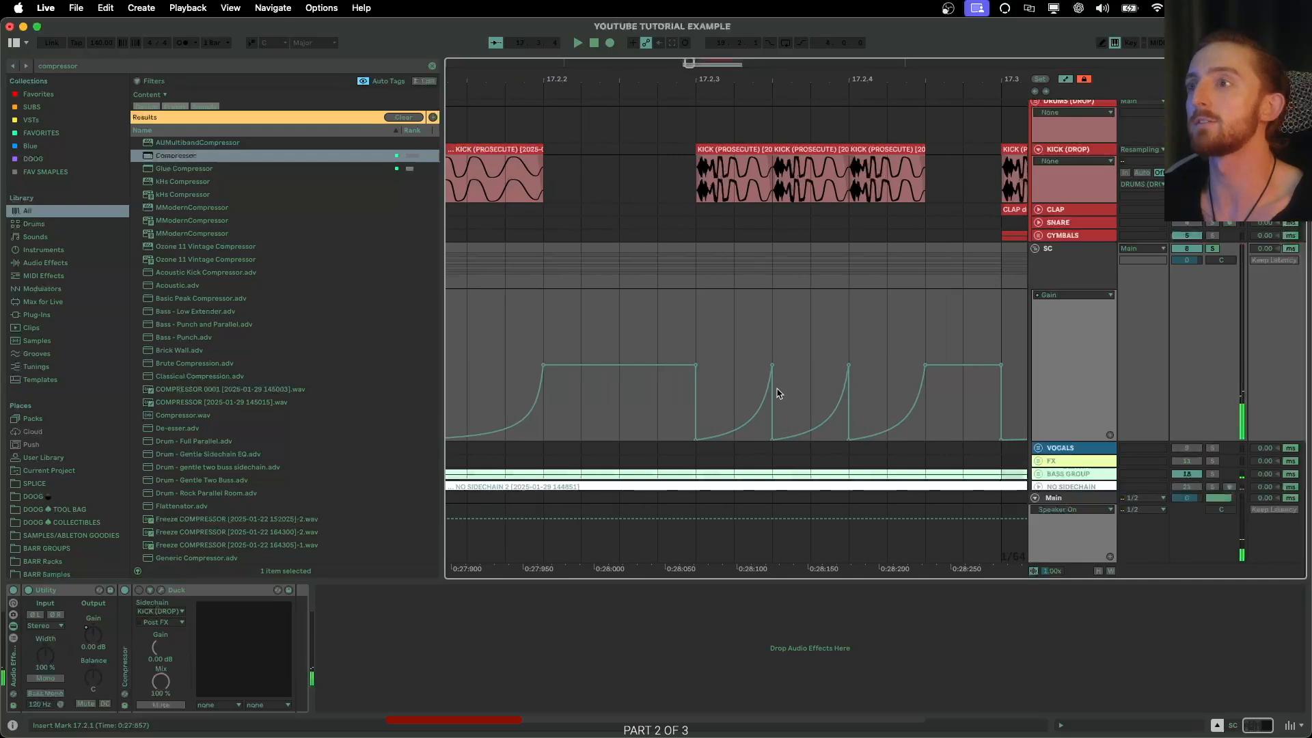
drag(750, 390, 723, 370)
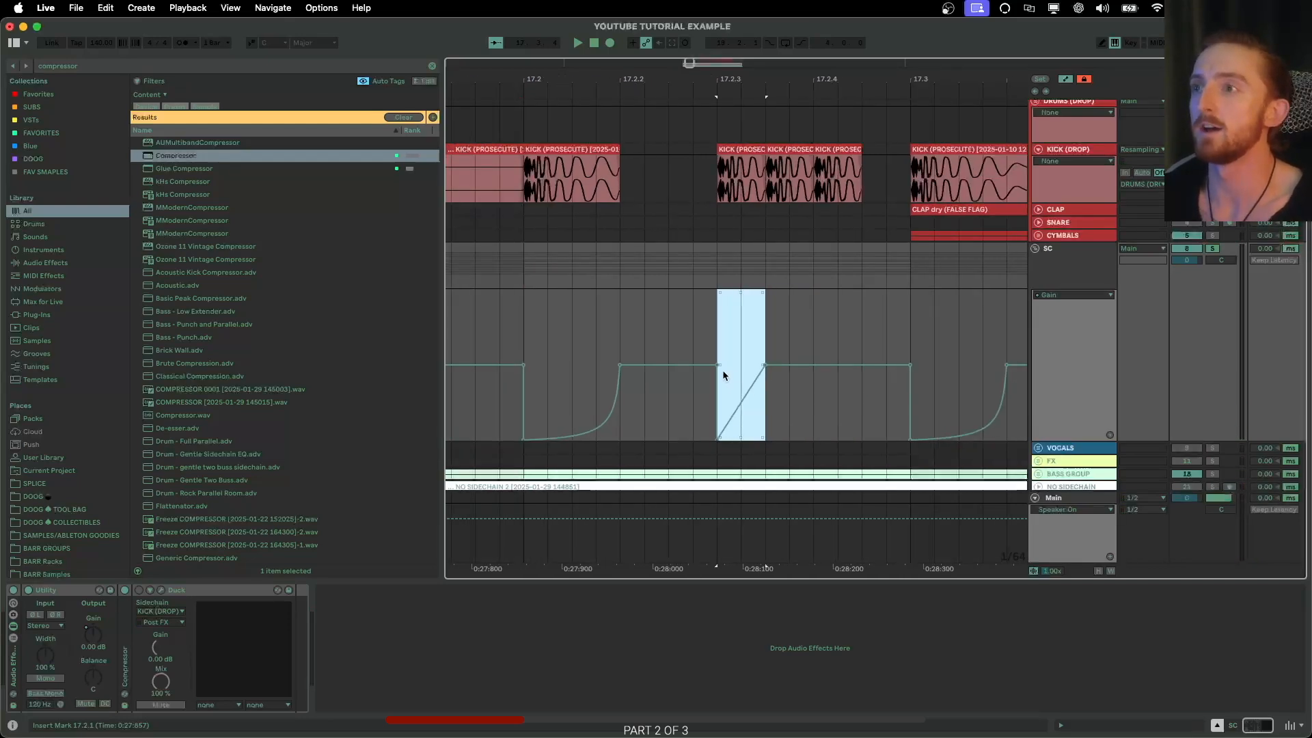
key(super+z)
key(super+z)
key(super+z)
key(super+z)
key(super+z)
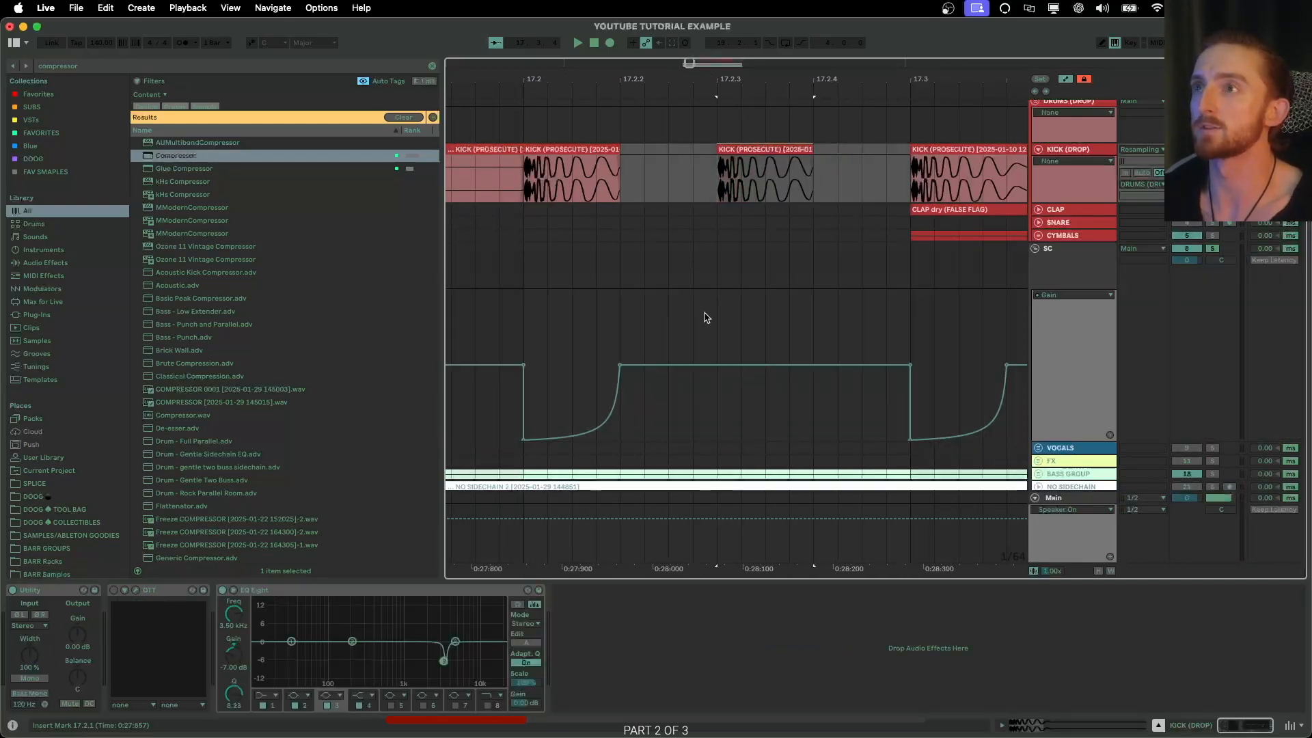
scroll(702, 317, down, 3)
key(super+z)
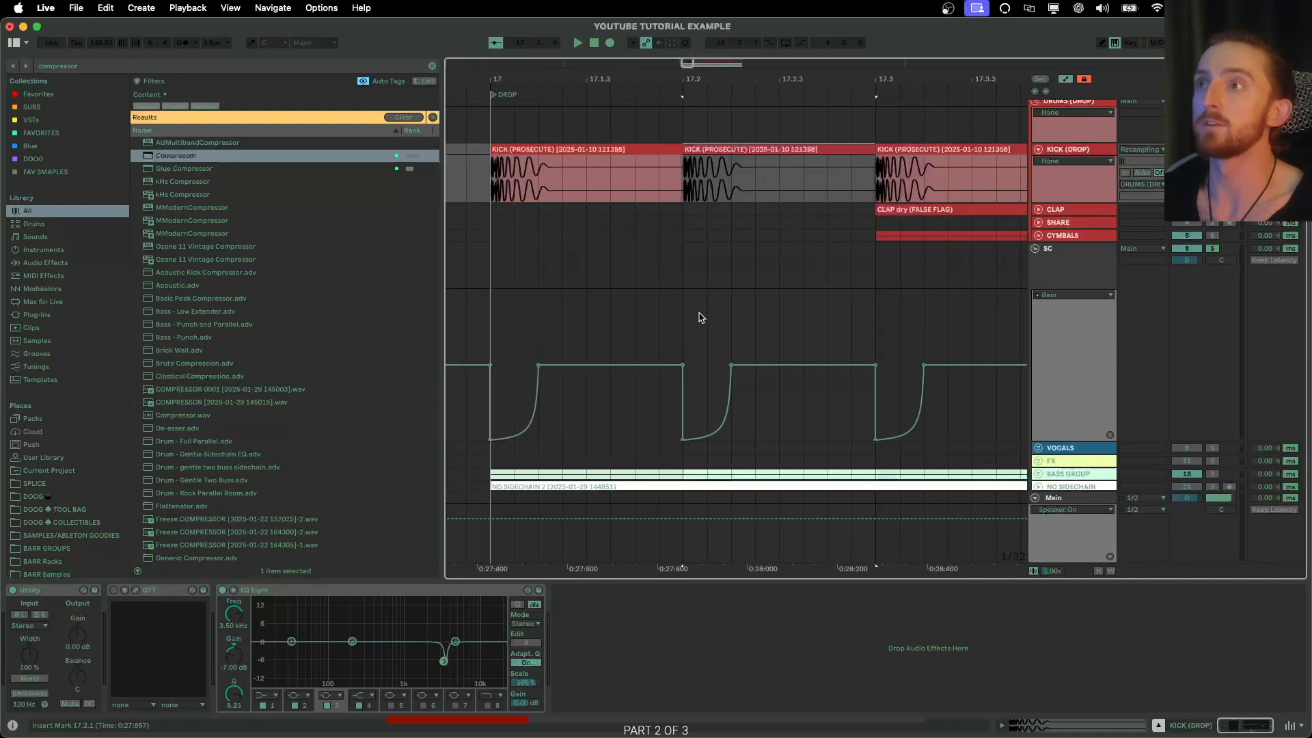
Highlight the SC Gain automation from 17.1.1 to 17.1.2 and compare its recovery curve with the first kick's waveform.
scroll(697, 320, left, 3)
scroll(571, 341, up, 3)
drag(572, 340, 655, 333)
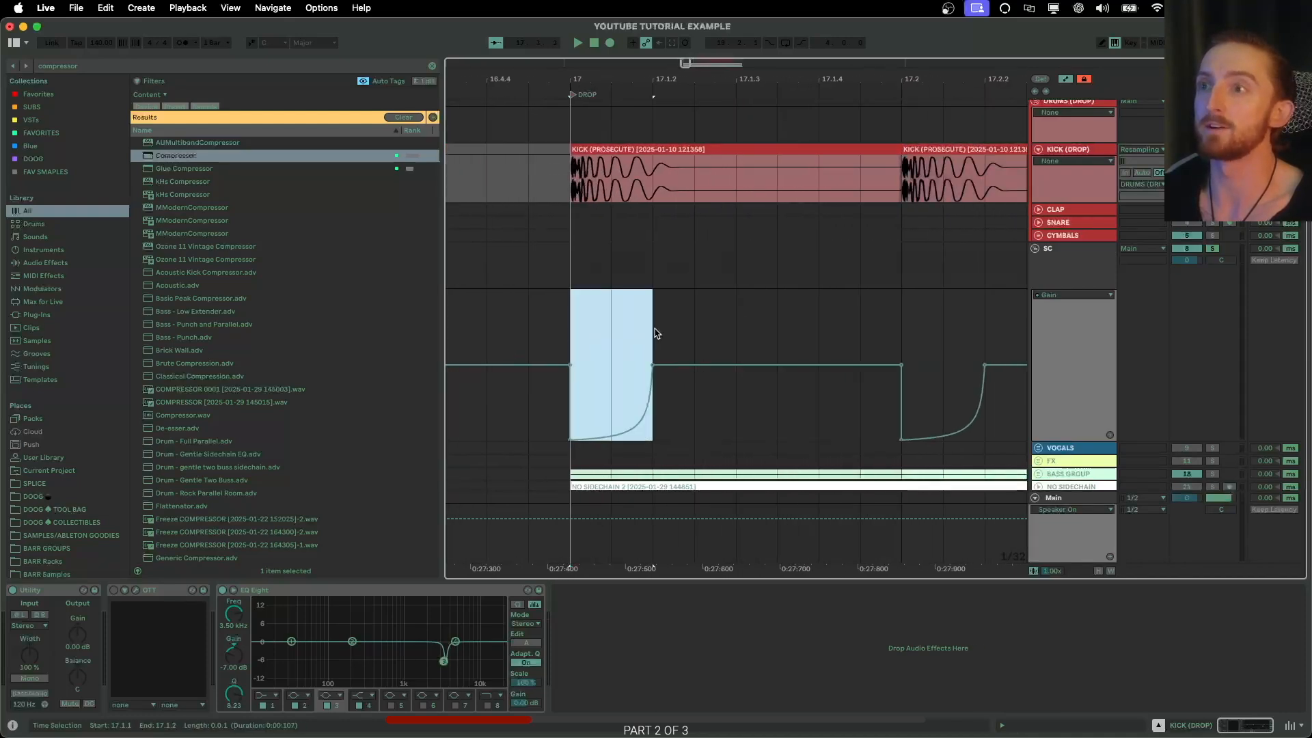
scroll(594, 335, down, 2)
scroll(592, 333, up, 3)
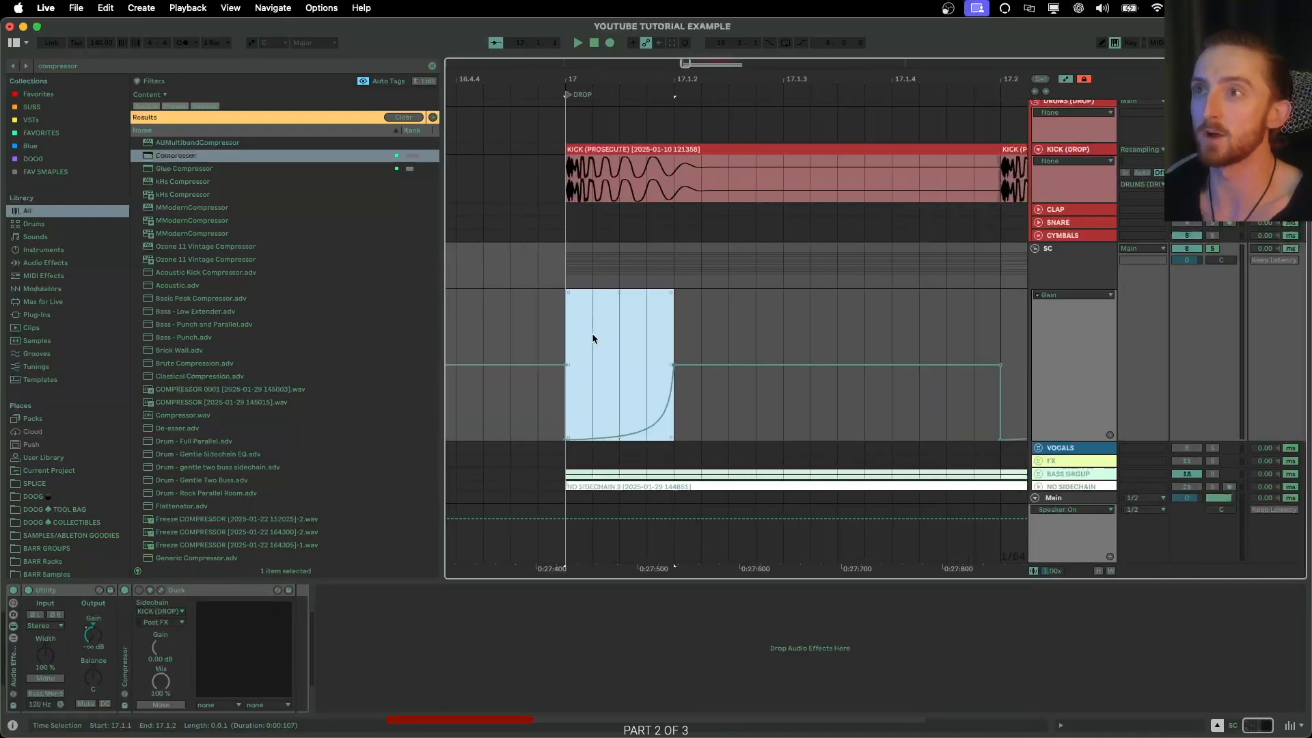
click(574, 328)
drag(613, 334, 670, 338)
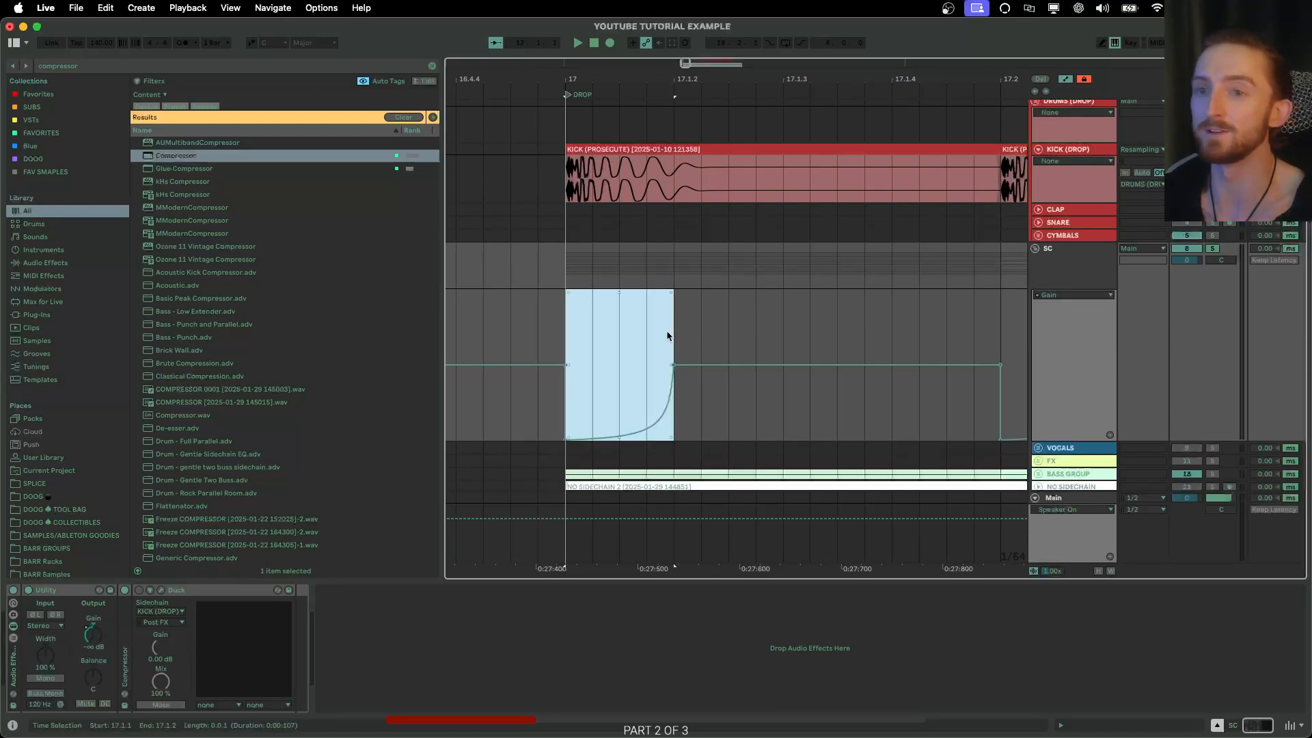
scroll(1057, 287, down, 3)
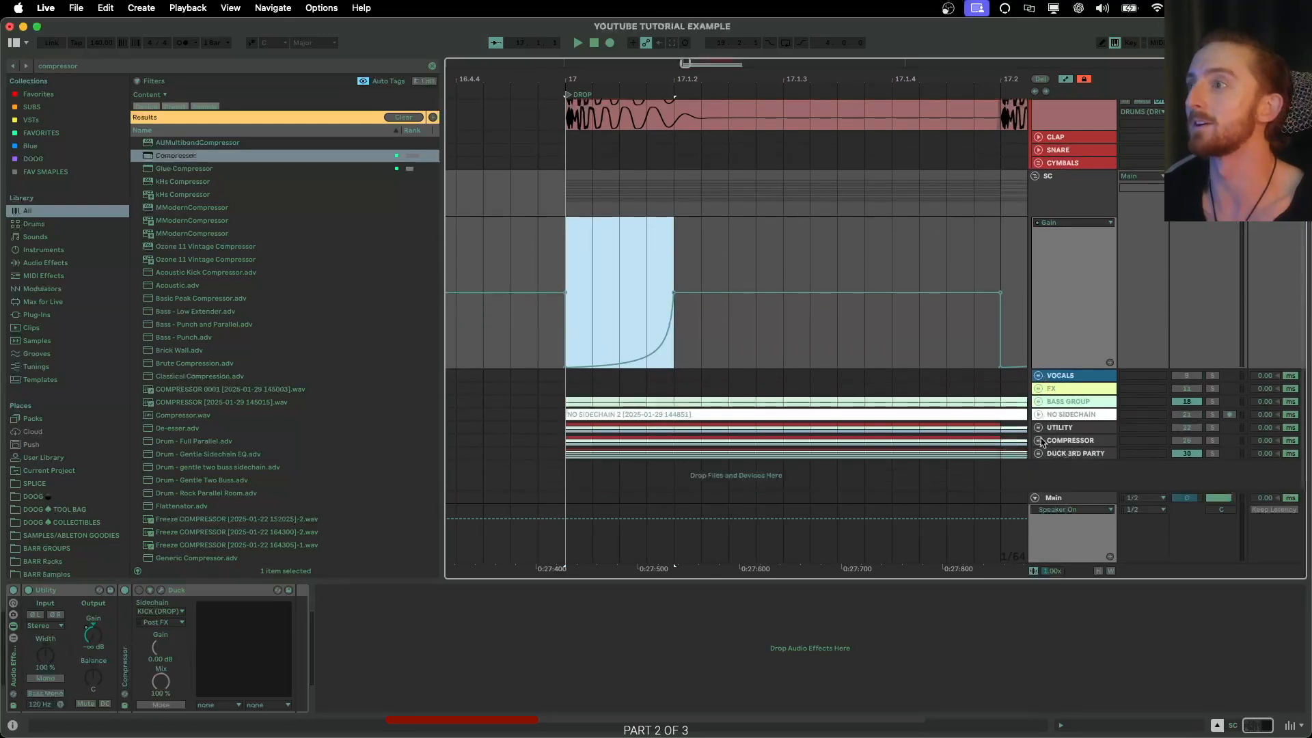
Unfold the UTILITY group and compare the BASS LOOP SC waveform from 17.1.1 to 17.1.2 with the KICK clip.
scroll(1190, 429, down, 9)
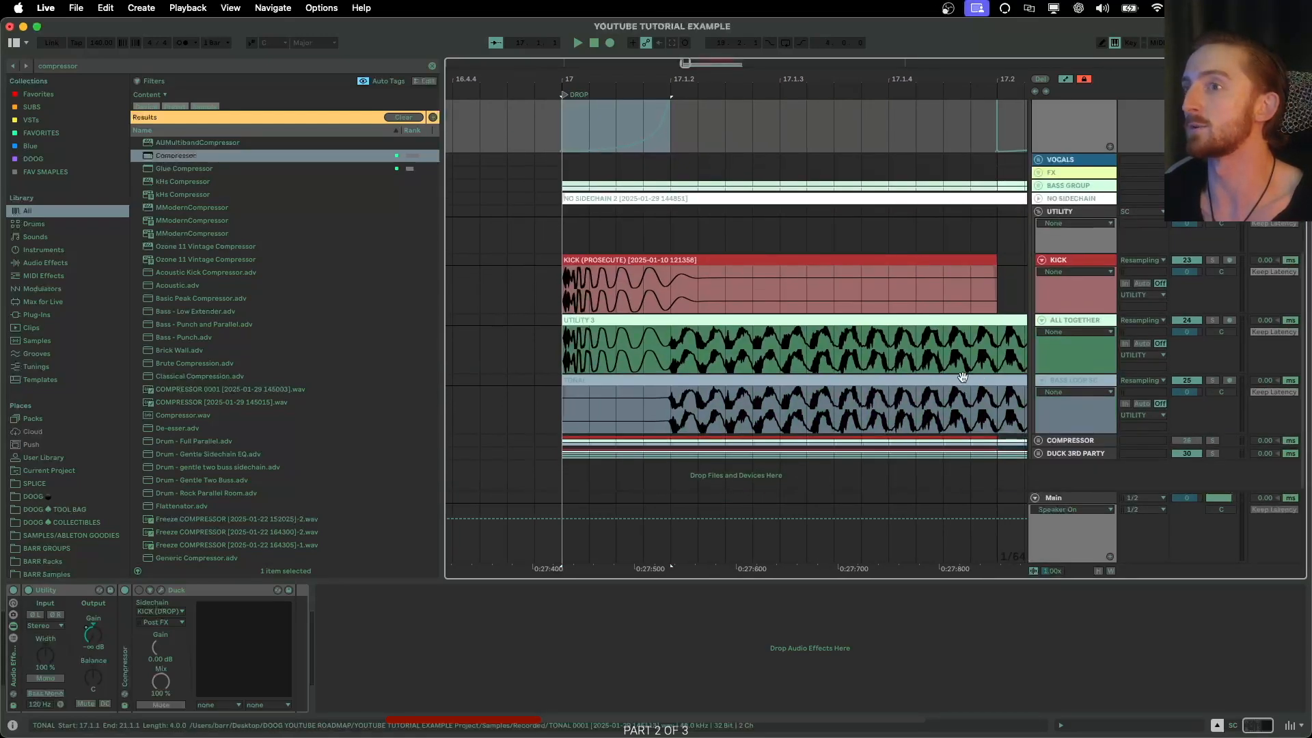
click(1073, 266)
scroll(784, 352, down, 4)
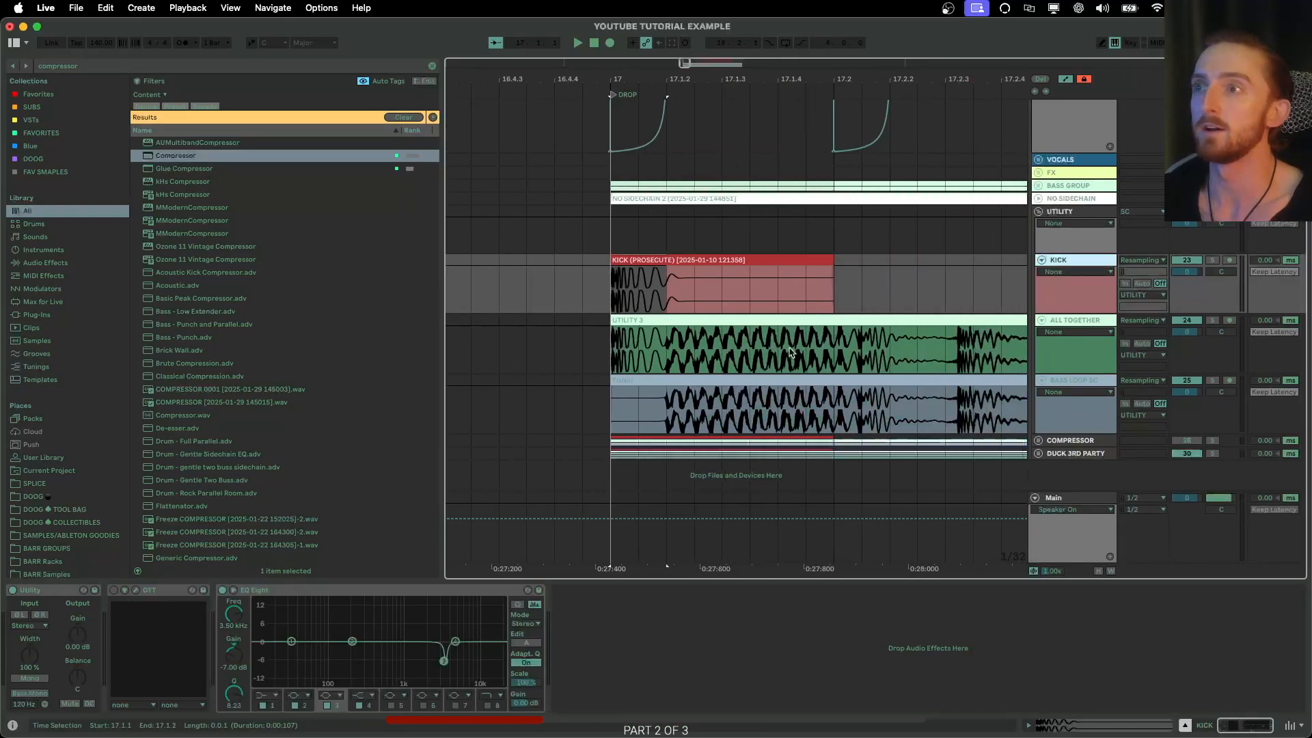
scroll(783, 352, right, 1)
scroll(829, 363, right, 2)
drag(545, 408, 599, 408)
scroll(584, 407, up, 4)
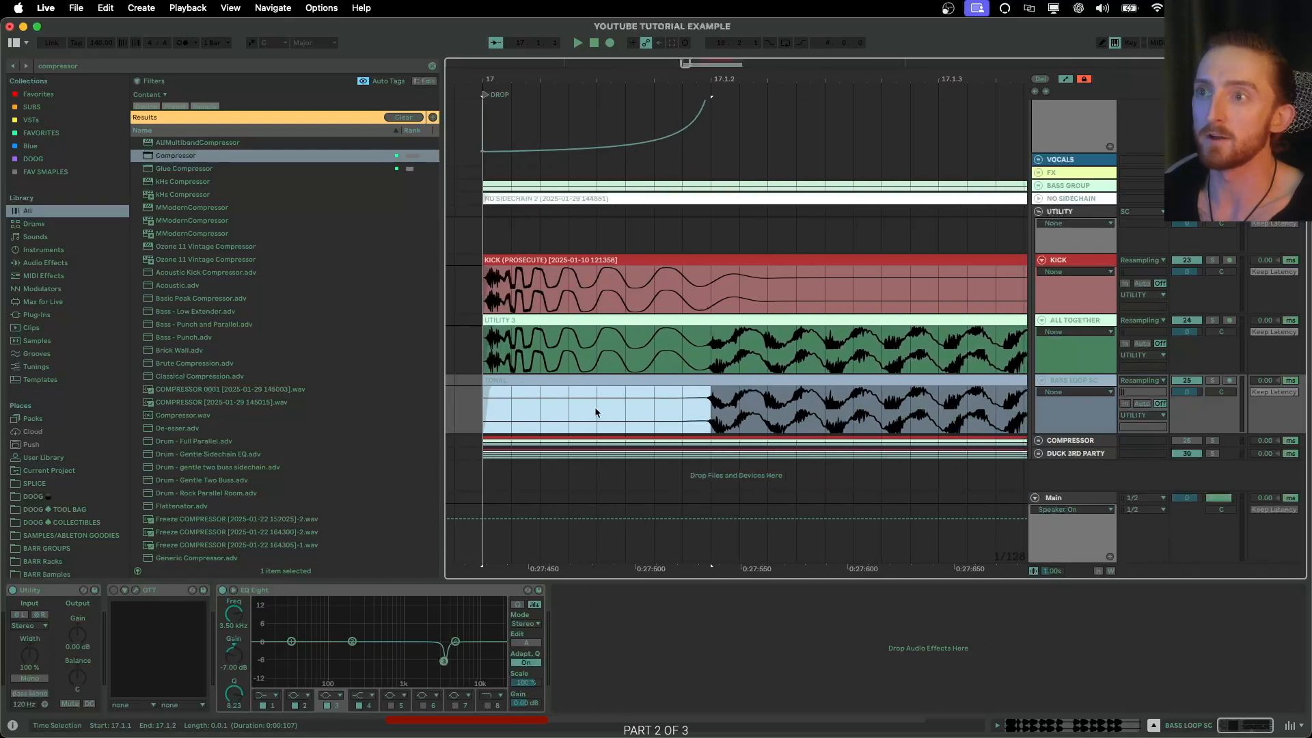
Try copying the KICK slice from 17.1.1 to 17.1.2 into the BASS LOOP SC gap, and restore both clips.
scroll(593, 406, down, 2)
key(super+e)
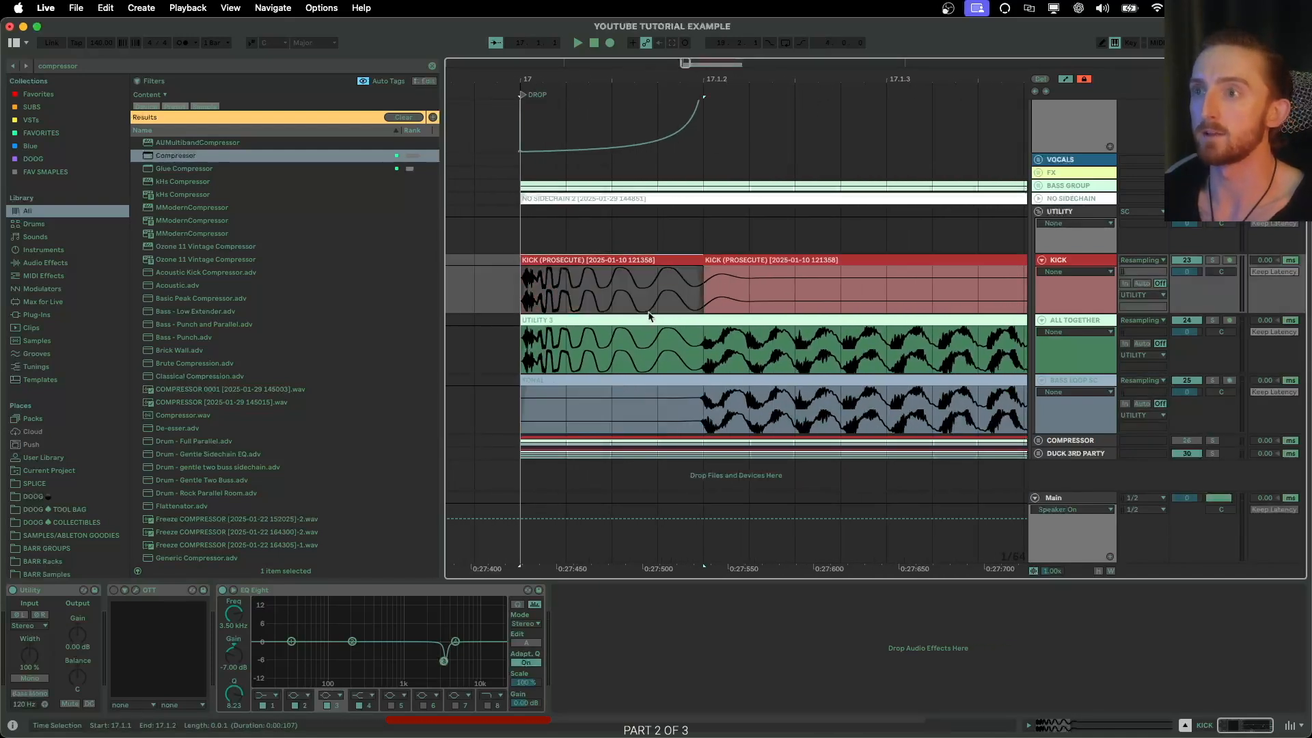
click(533, 418)
key(super+v)
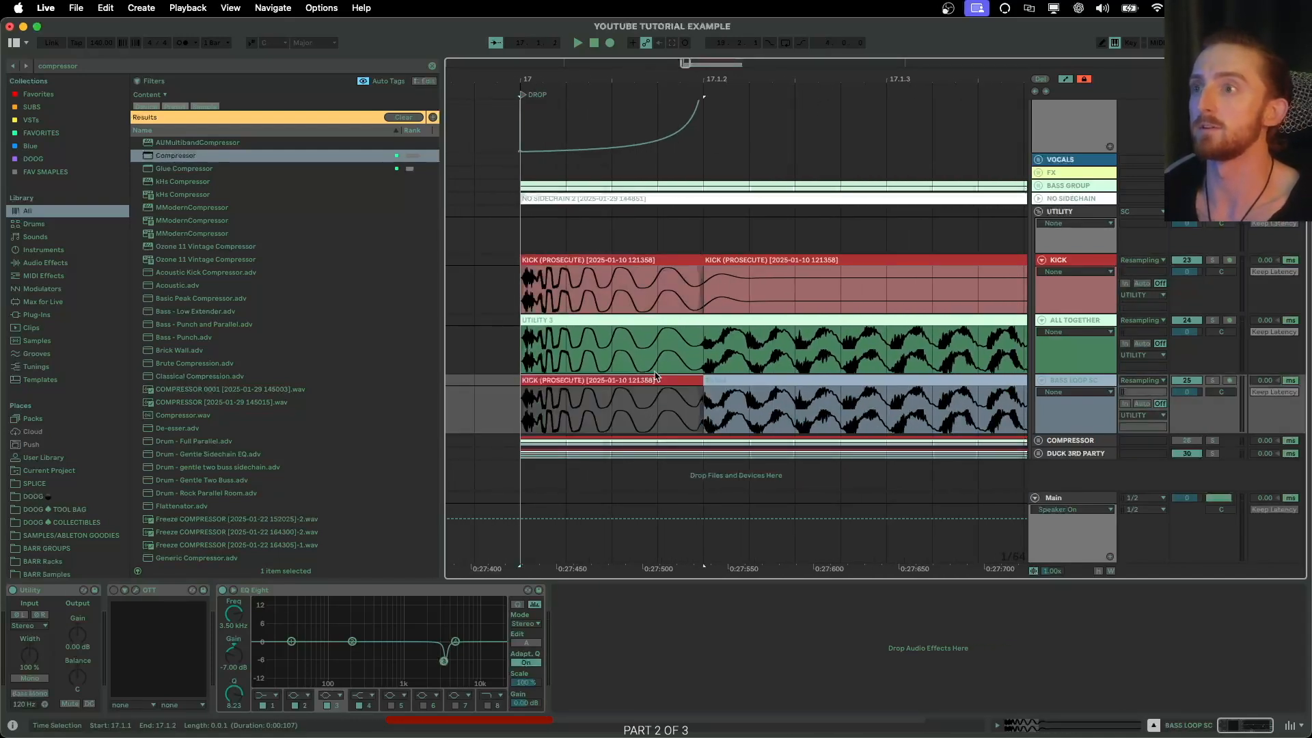
key(Delete)
drag(704, 381, 525, 380)
drag(706, 260, 519, 265)
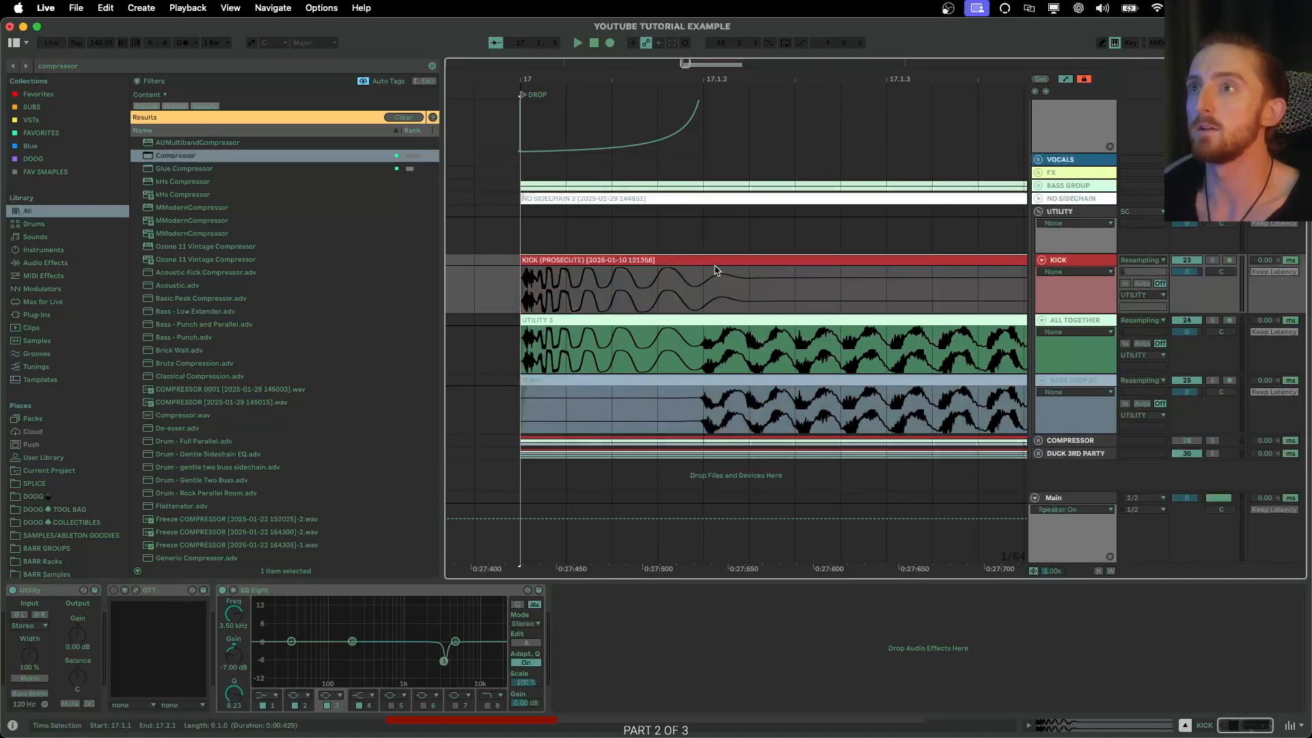
Add a Compressor to the SC group's device chain between Utility and Duck.
scroll(1162, 177, up, 3)
click(1071, 133)
scroll(990, 181, up, 2)
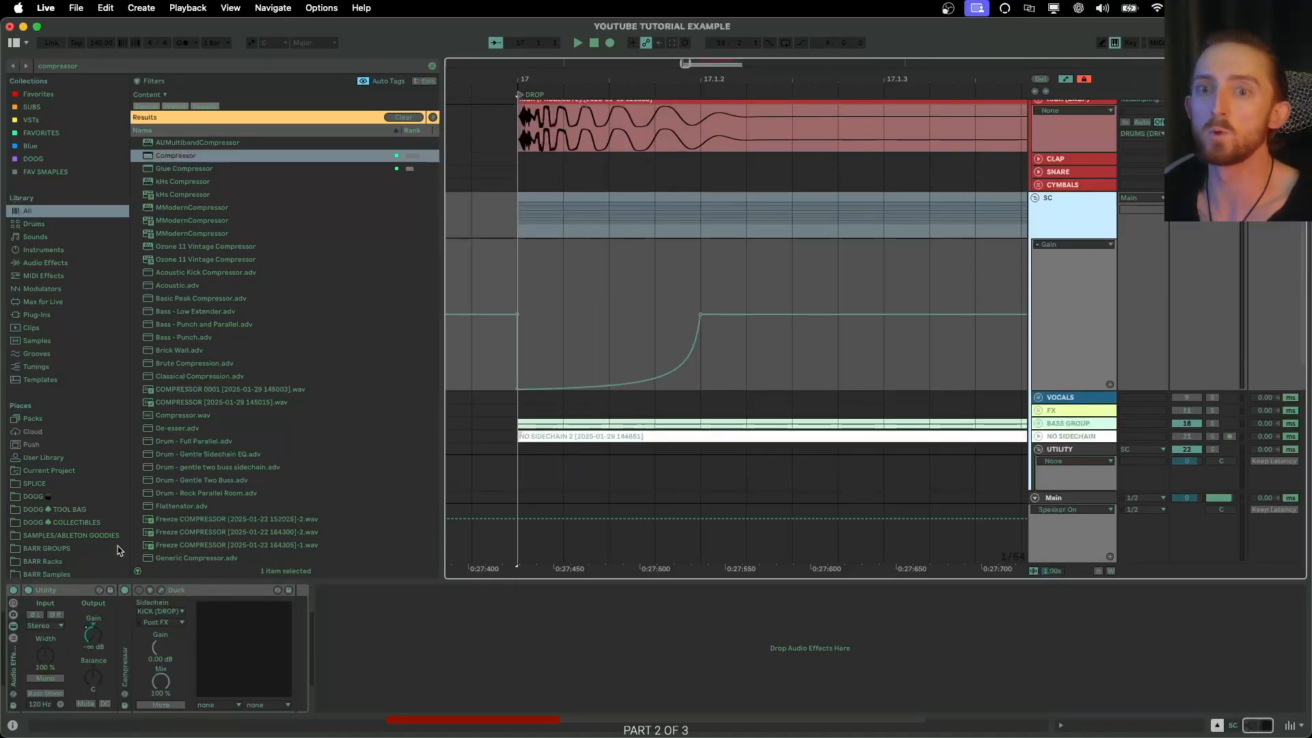
drag(34, 581, 128, 621)
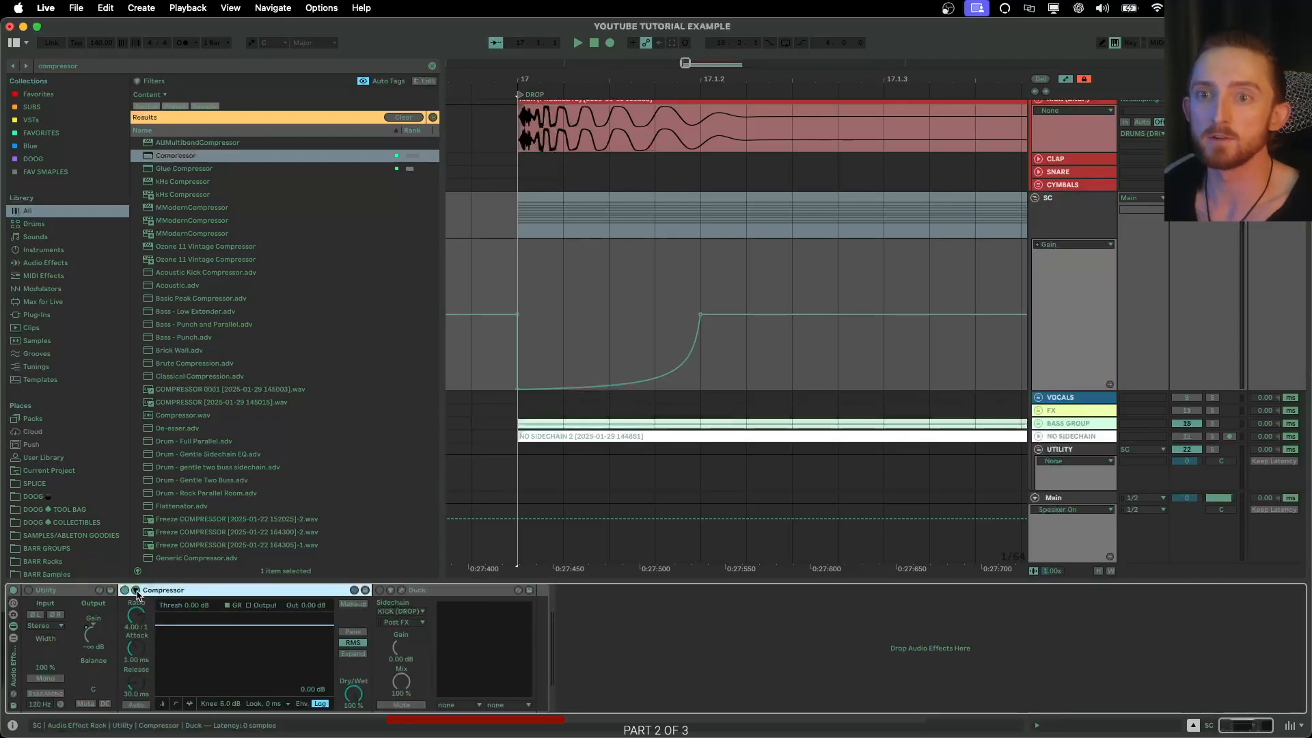
Reveal the Compressor's sidechain settings, enable Sidechain and set Audio From to KICK (DROP).
click(135, 590)
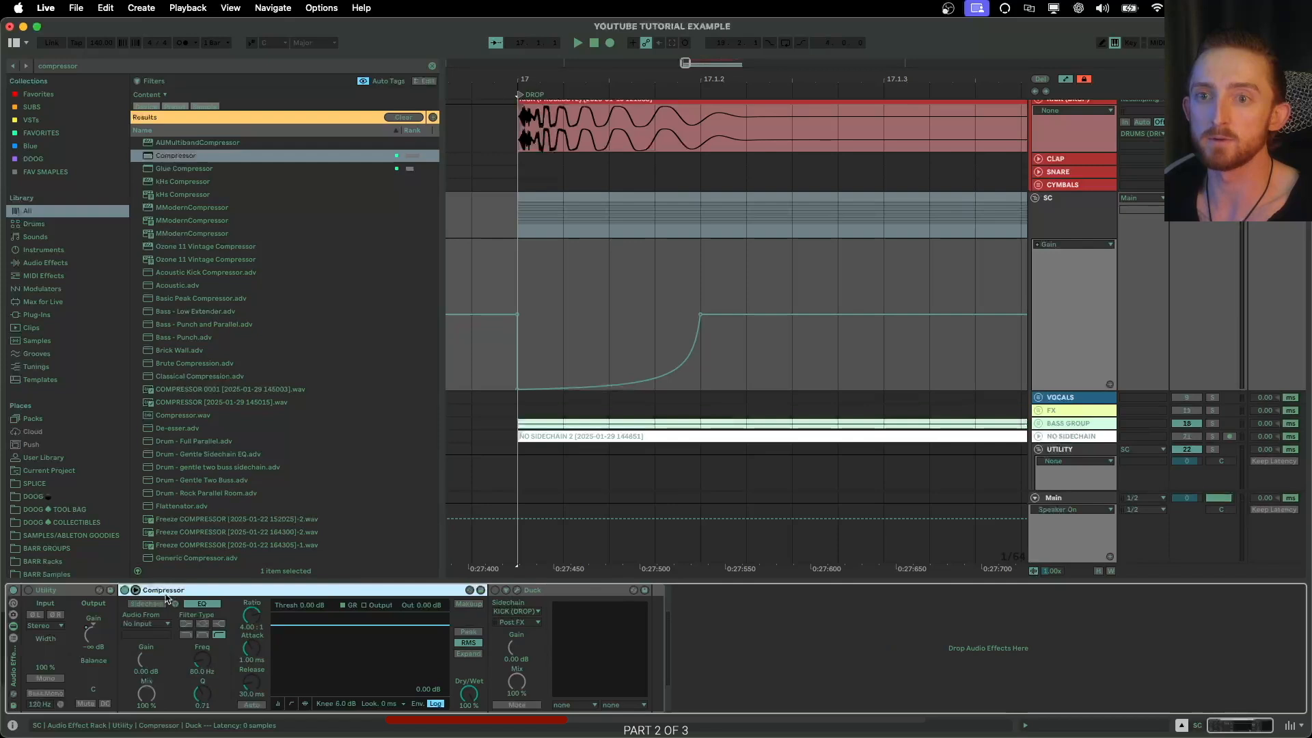
click(147, 604)
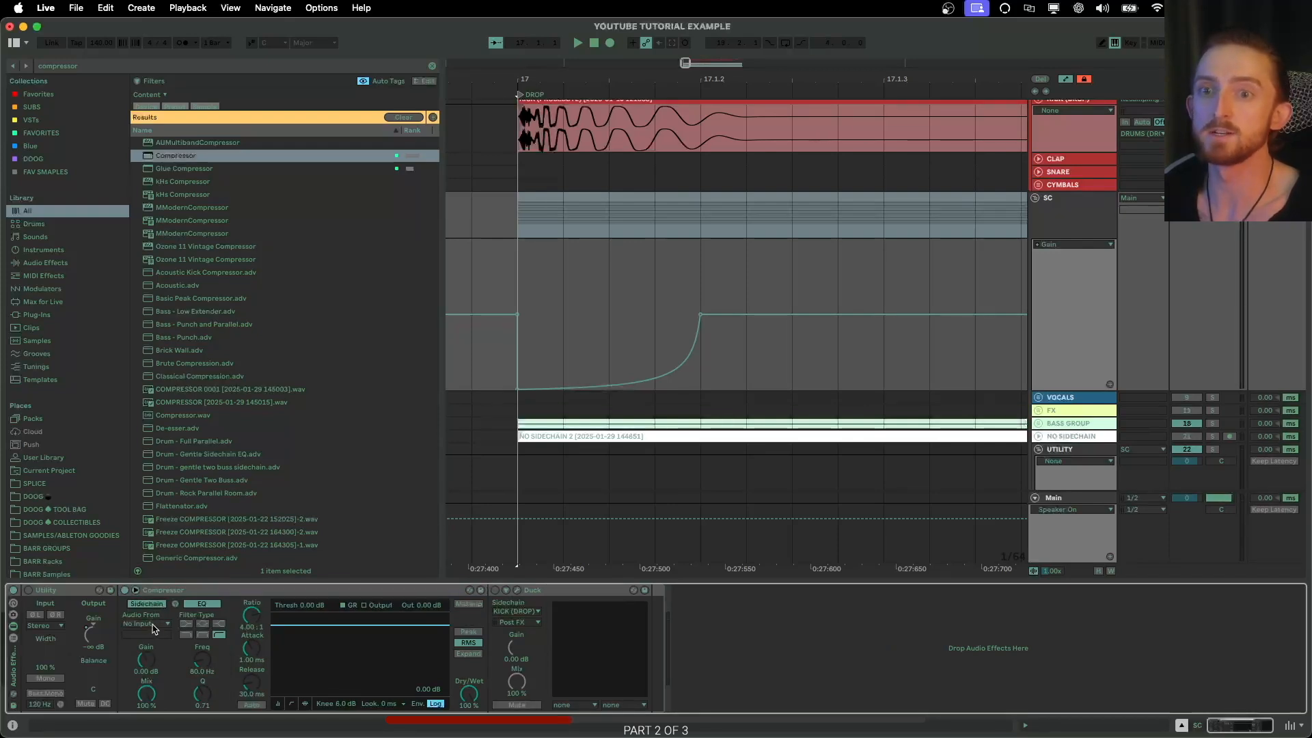
click(157, 624)
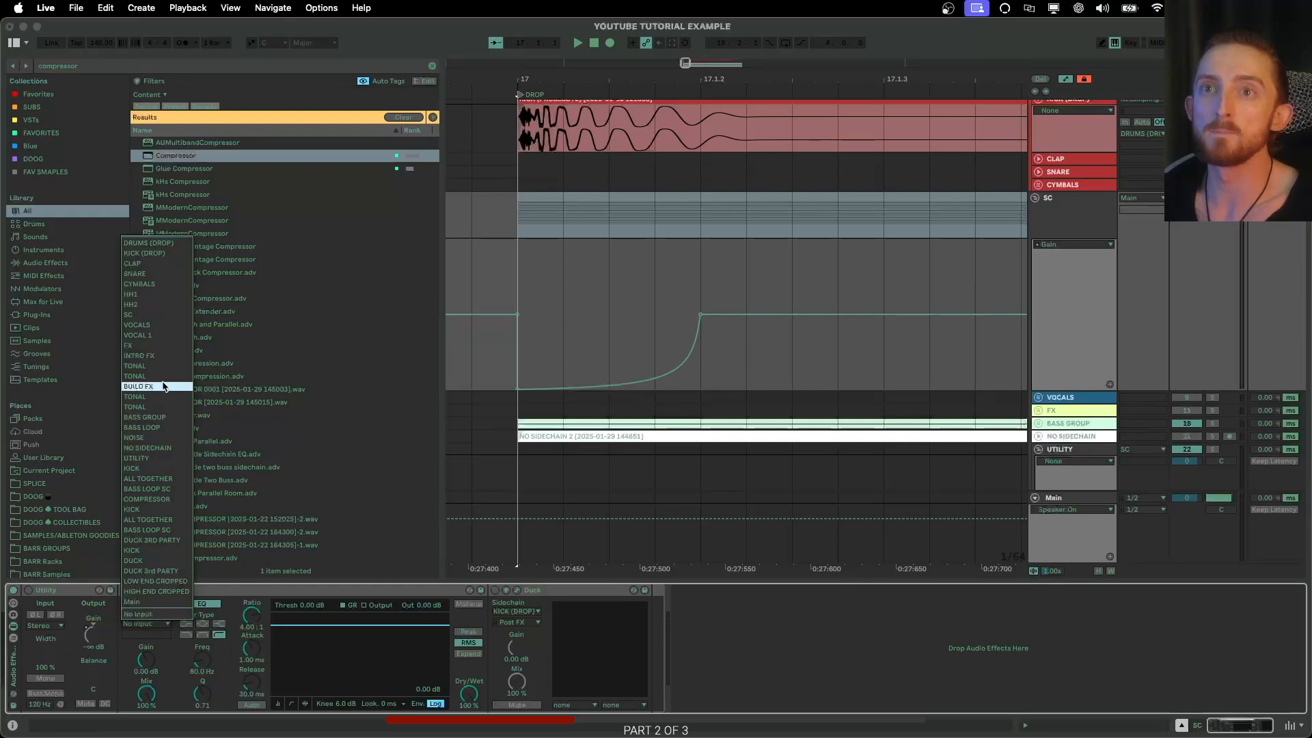
click(161, 253)
Examine the DRUMS (DROP) and KICK (DROP) tracks, and check KICK (DROP) in the Compressor's list of sidechain sources.
scroll(967, 211, up, 2)
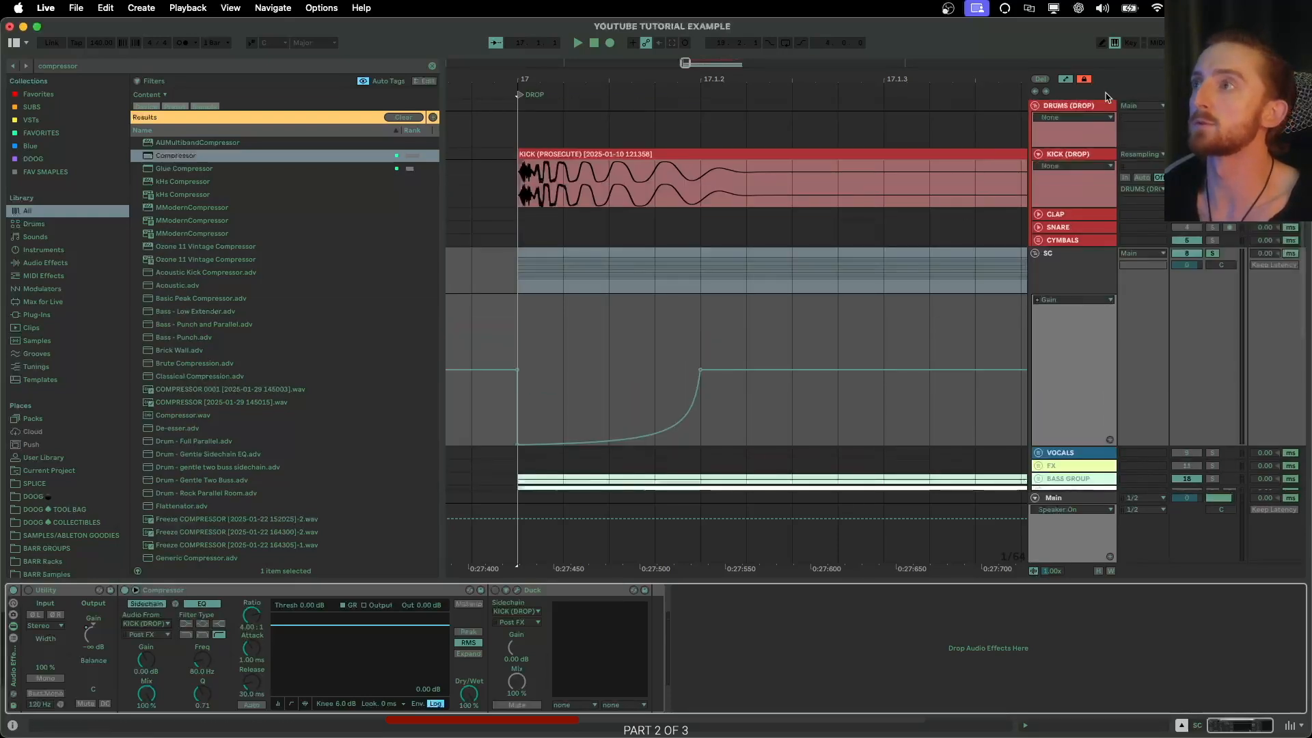
click(1072, 106)
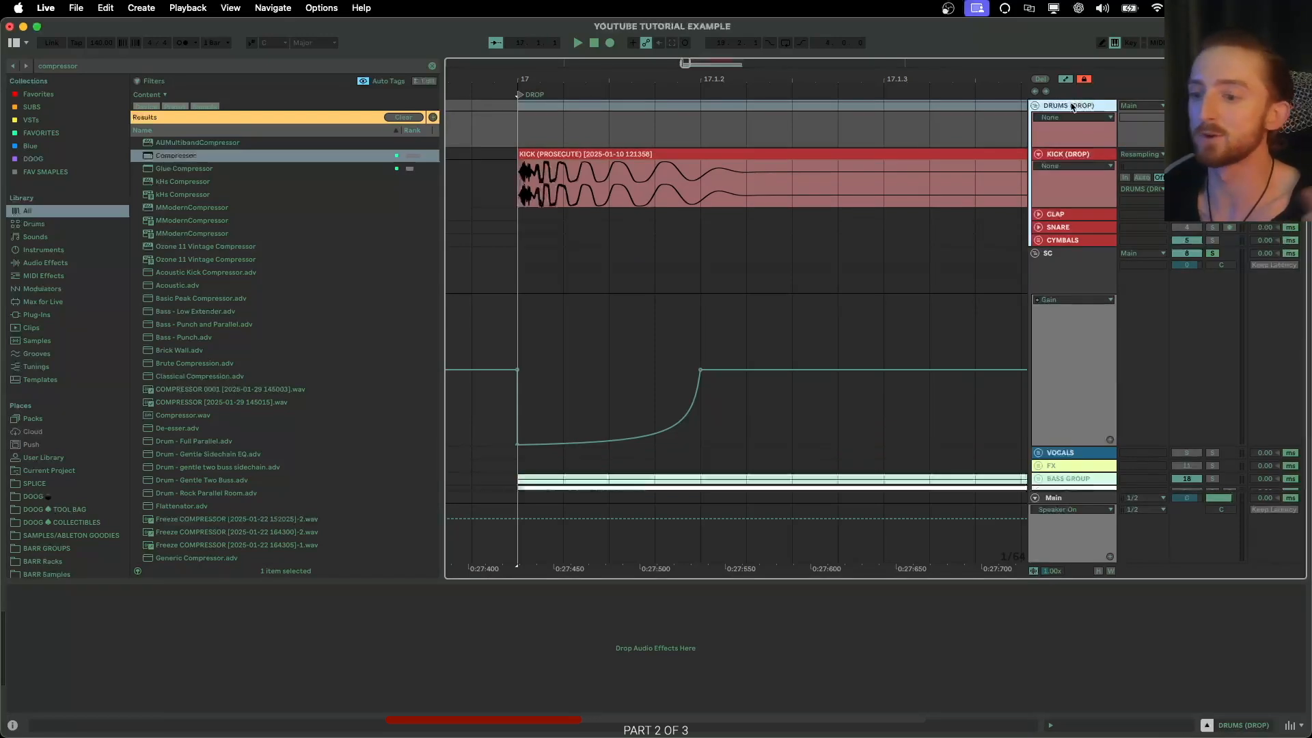
click(1074, 158)
scroll(899, 395, down, 1)
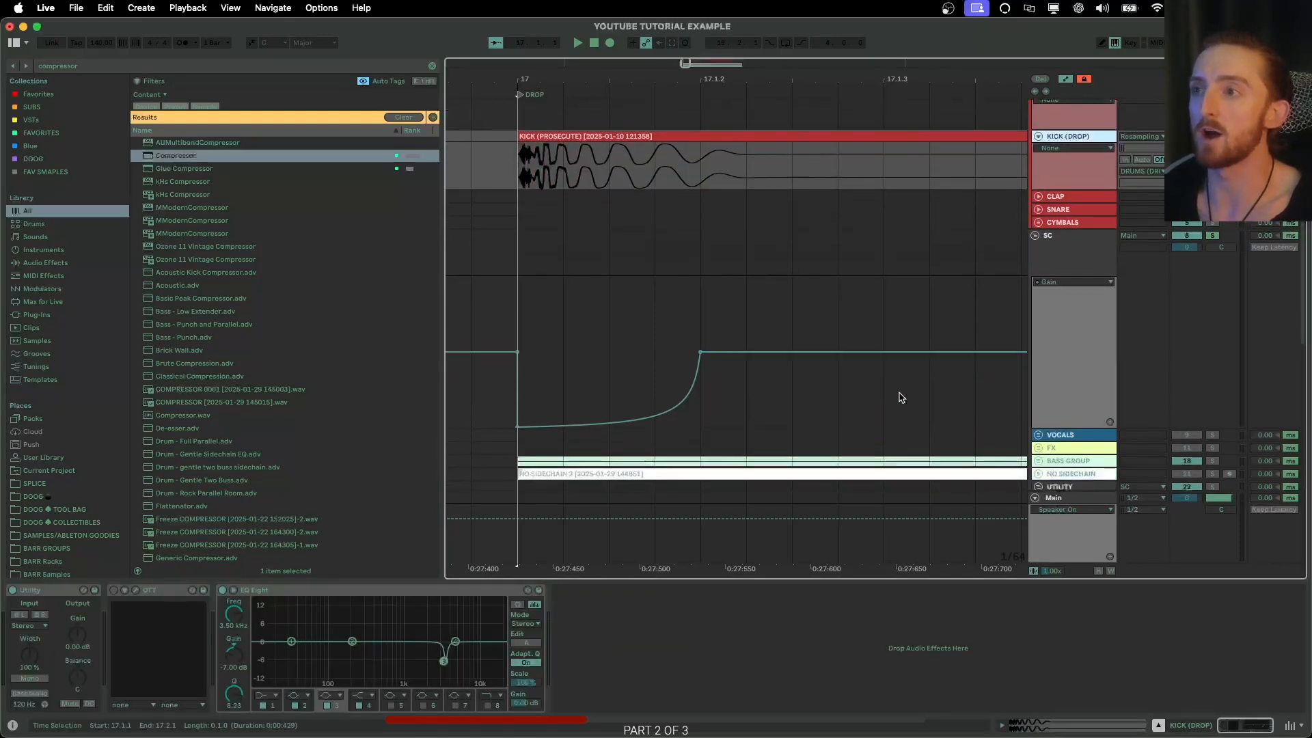
click(1075, 255)
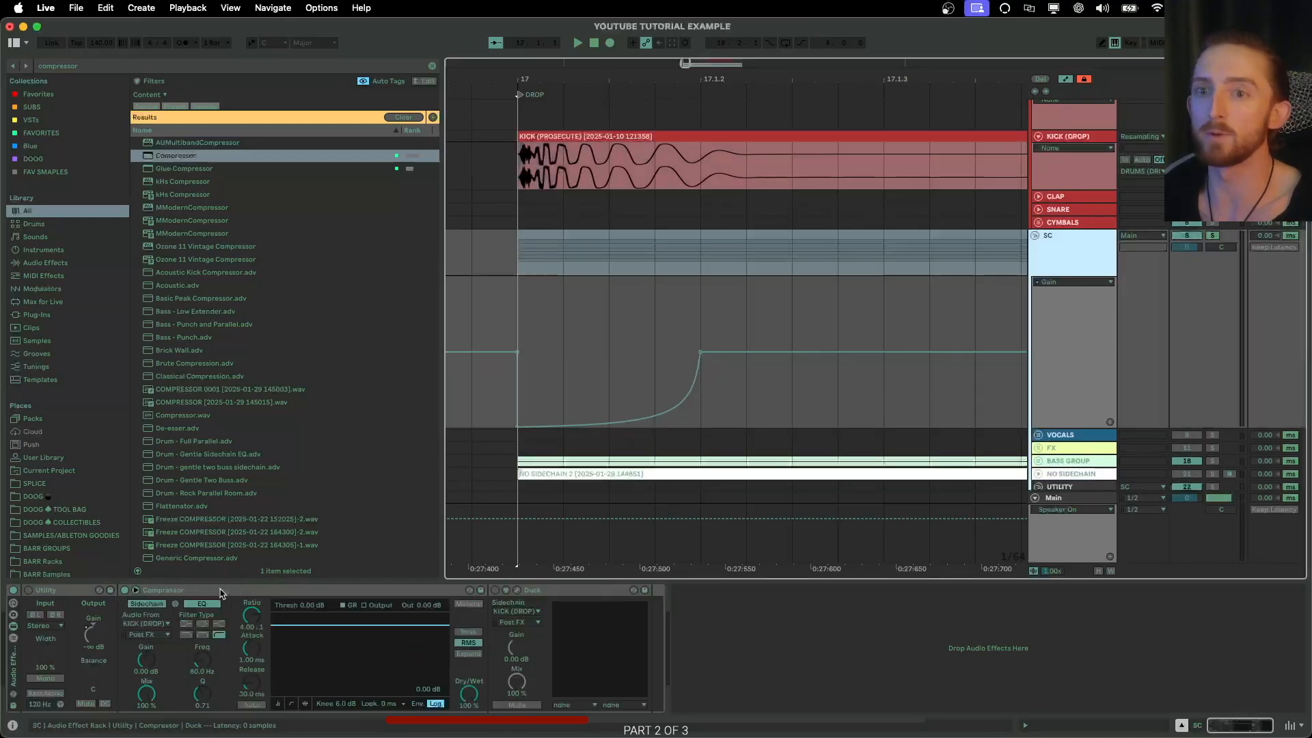
click(157, 625)
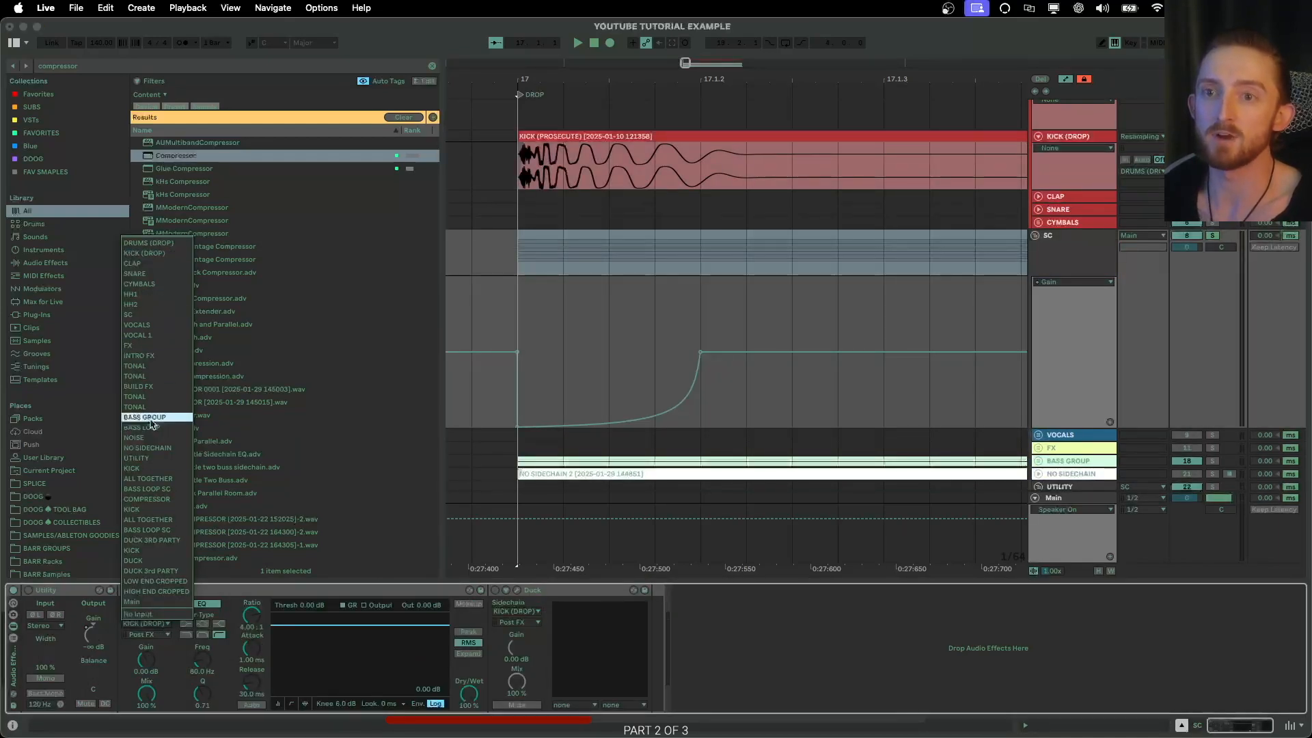
click(158, 254)
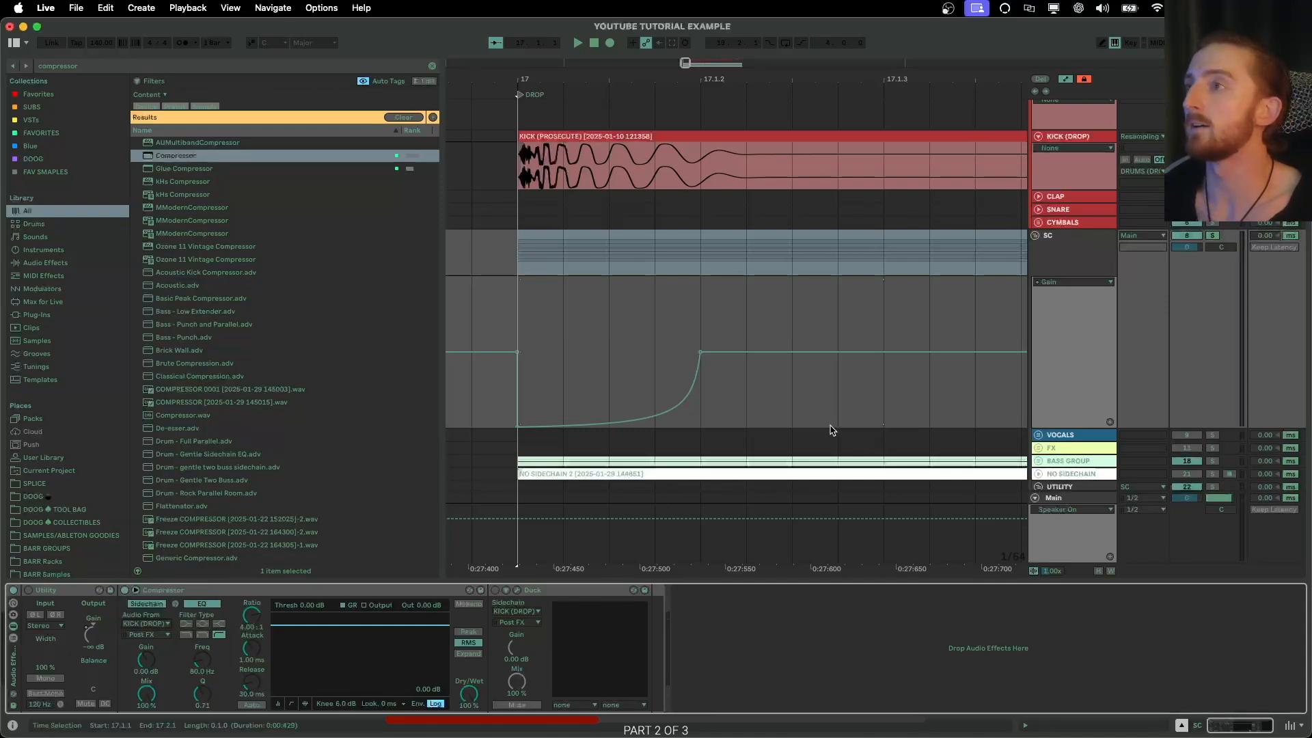
Delete the Utility device from the SC group and hide the arrangement's automation.
click(532, 305)
click(55, 590)
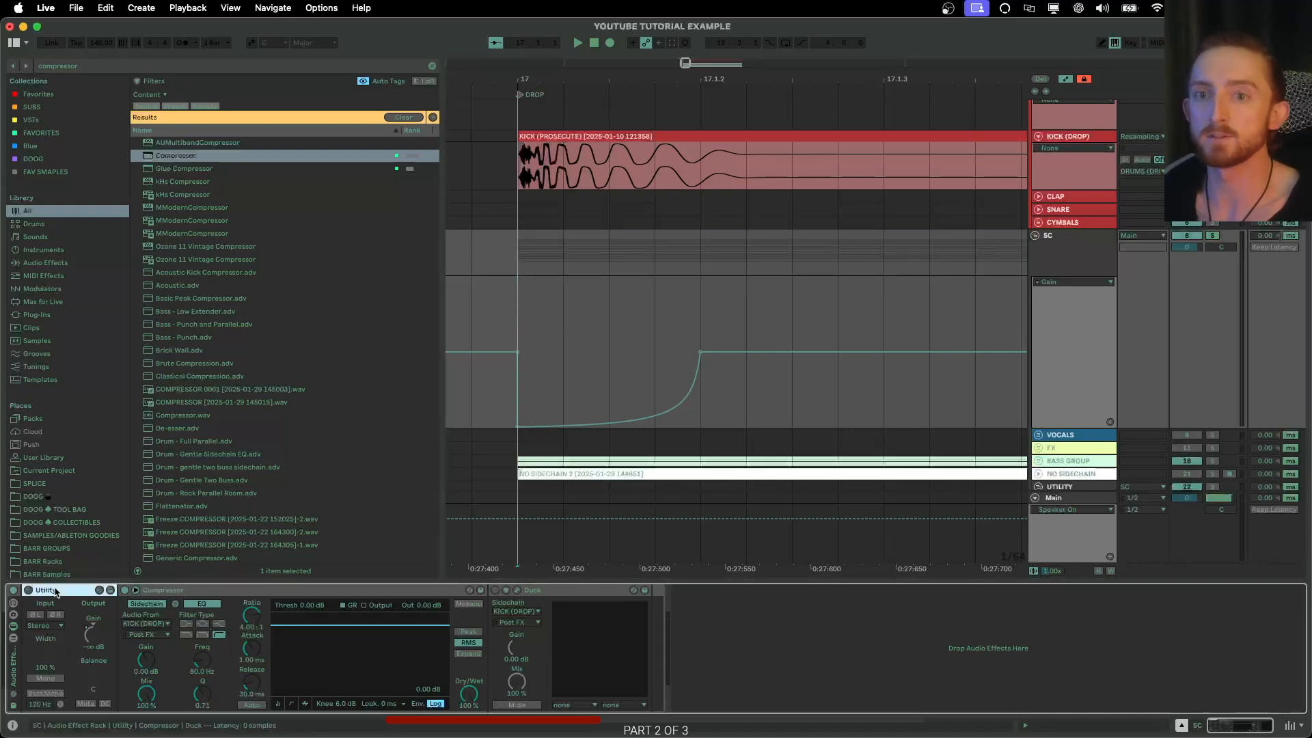
key(Delete)
scroll(531, 319, down, 5)
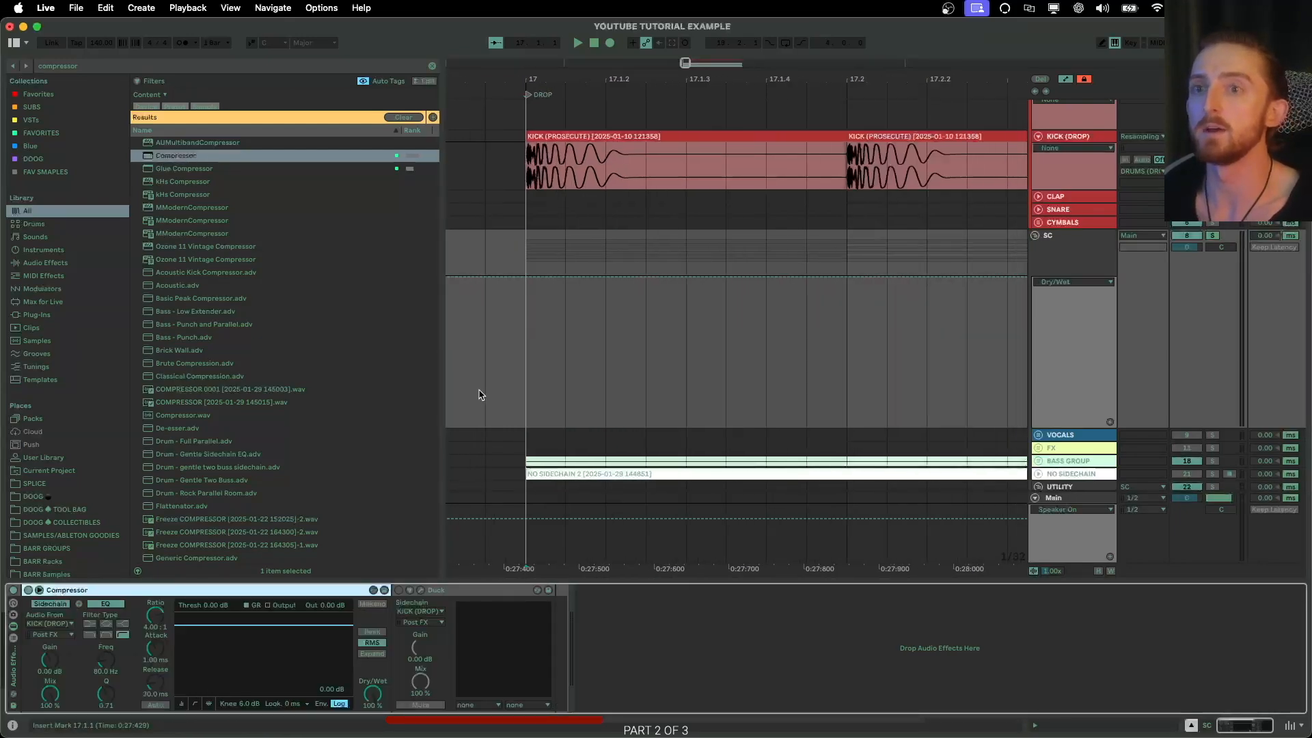
scroll(478, 396, right, 2)
click(1065, 79)
scroll(454, 547, left, 2)
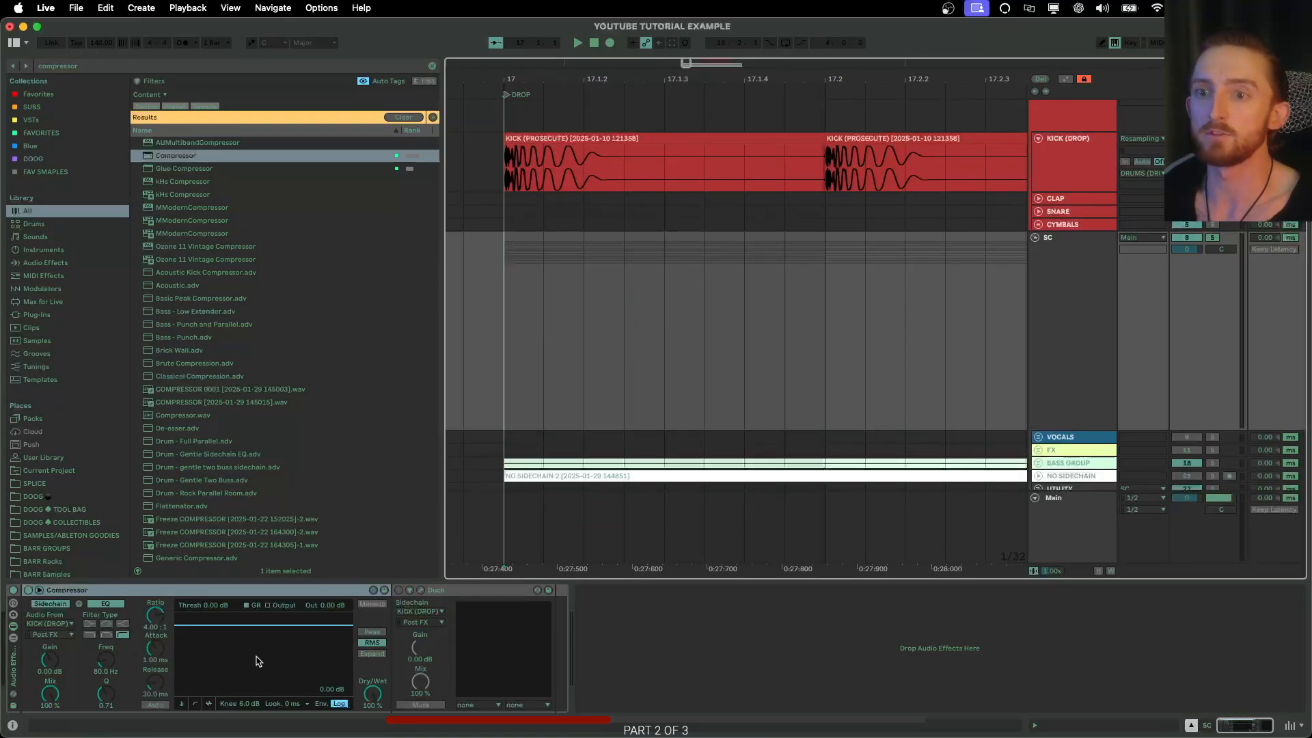
Play the drop, fold the UTILITY group, and deactivate the UTILITY and DUCK 3RD PARTY groups.
key(space)
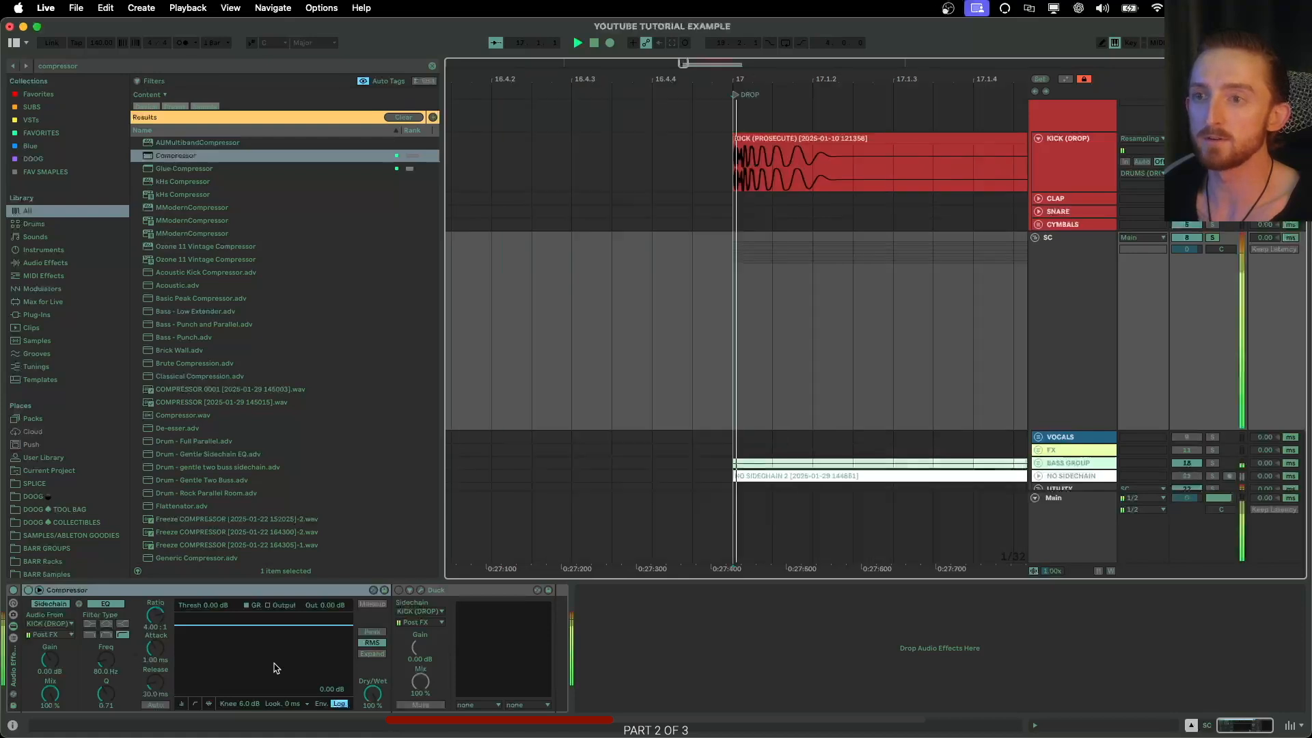
scroll(1094, 448, down, 3)
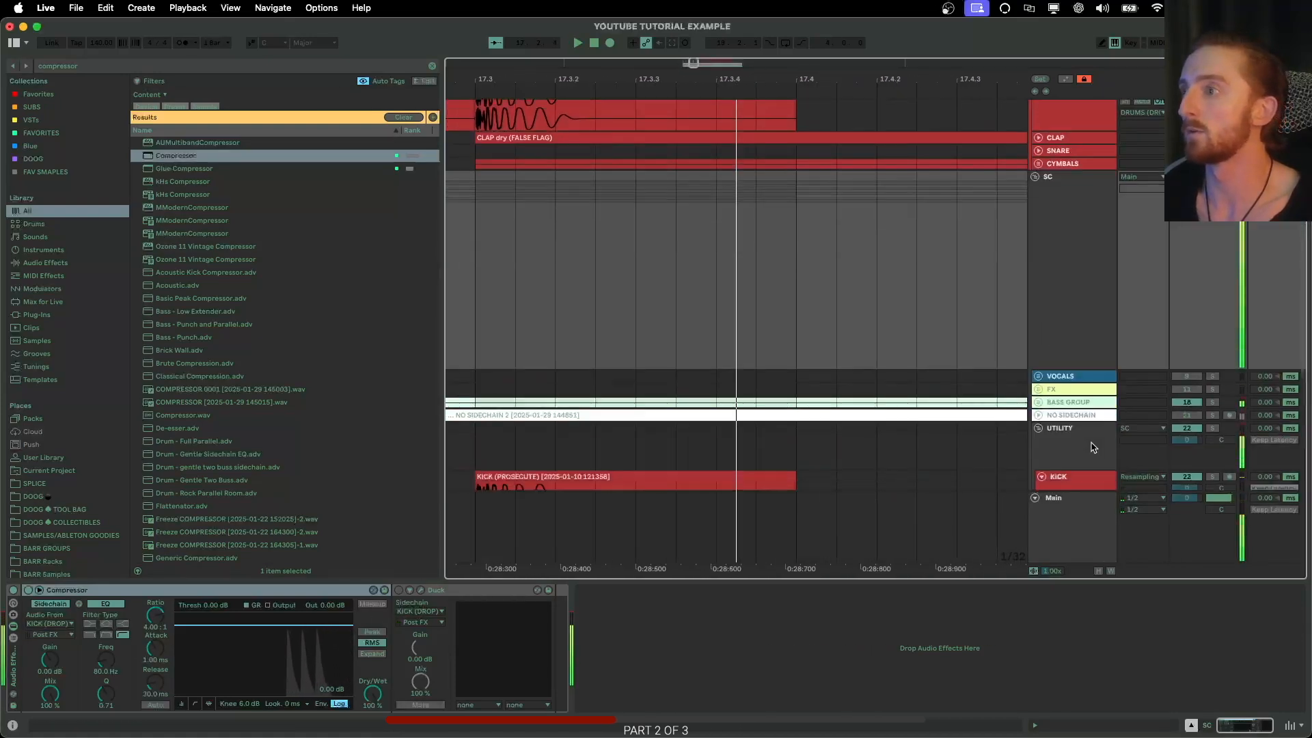
click(1183, 402)
click(1039, 401)
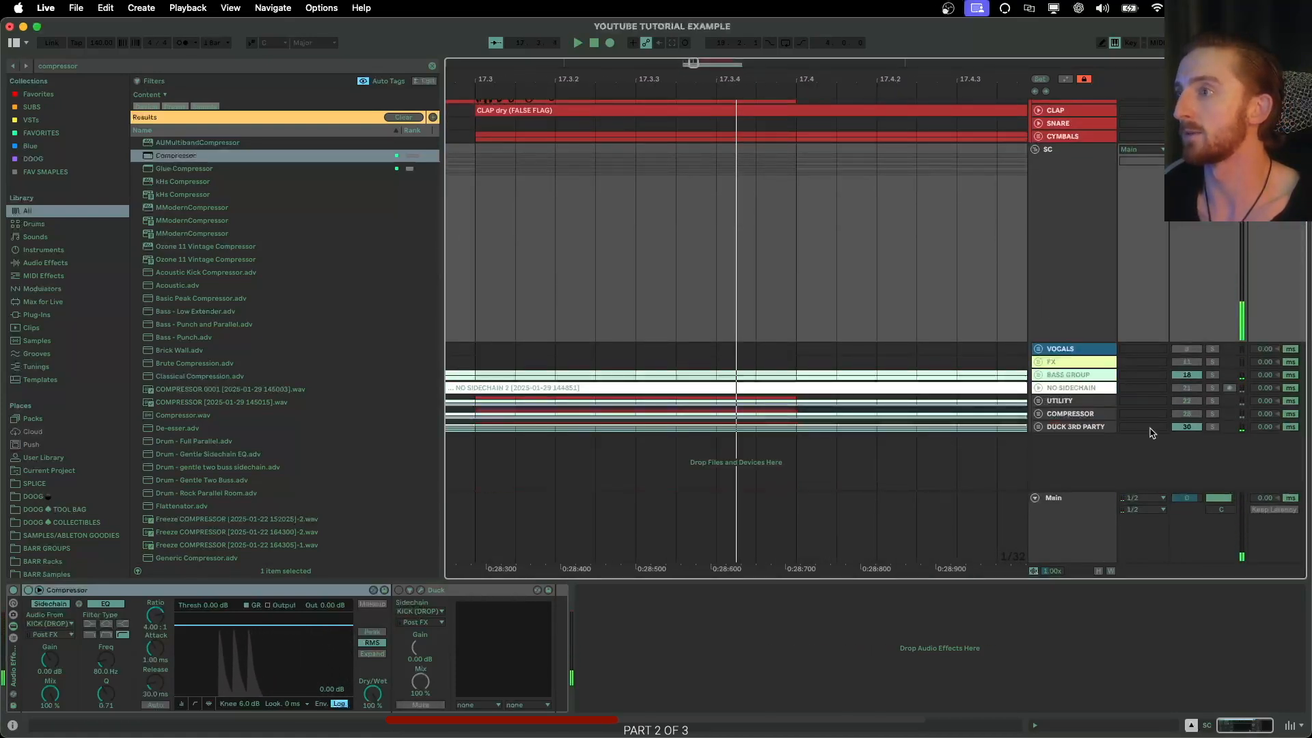
key(space)
key(space)
scroll(689, 301, up, 2)
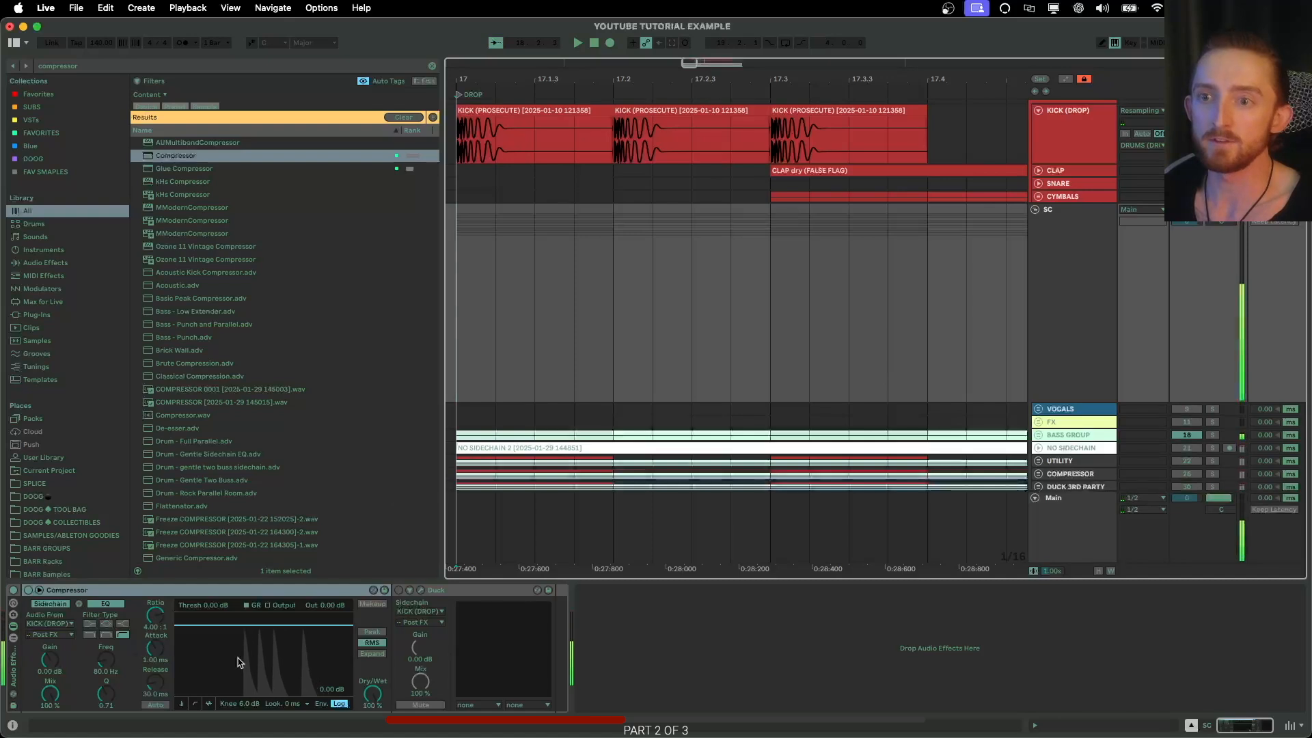
Delete the KICK (DROP) clip between 17.2 and 17.3 and select the SC group.
click(667, 132)
key(Delete)
key(space)
click(1063, 246)
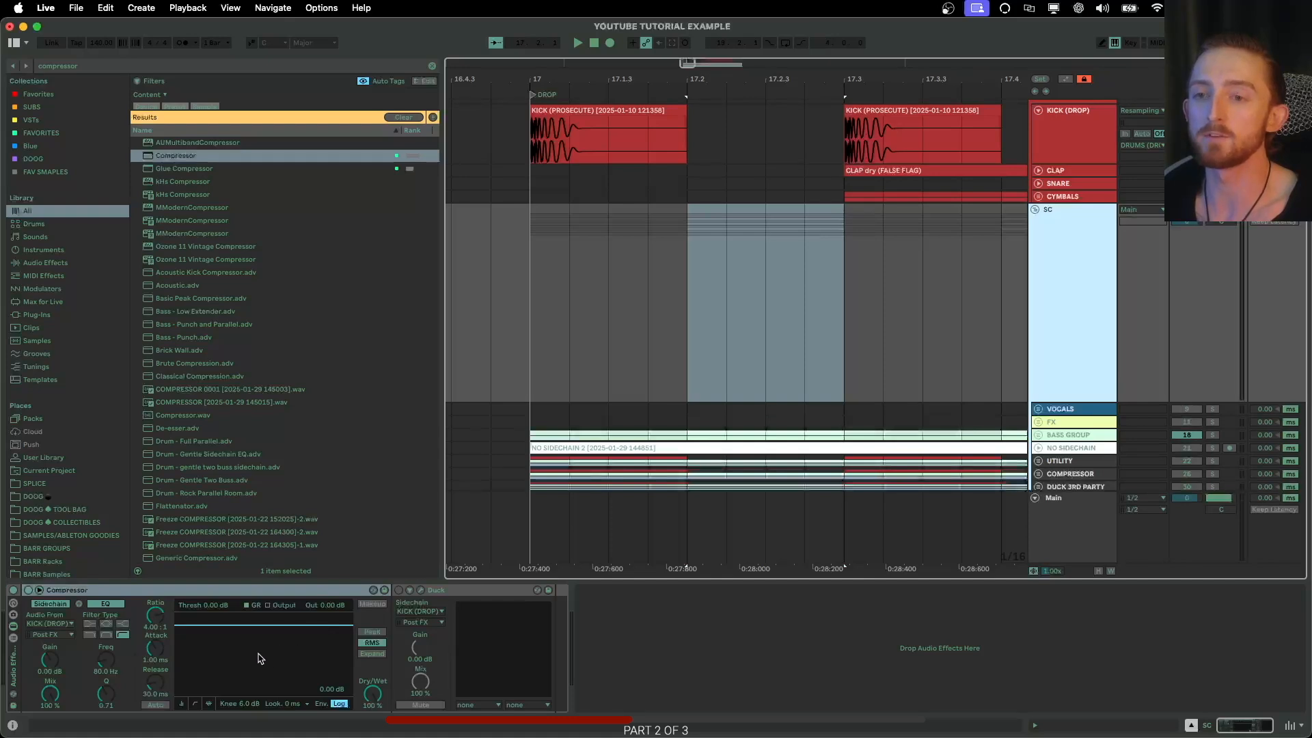
Set the Compressor's threshold to -7.01 dB and play the drop from 17.1.1.
drag(277, 626, 277, 640)
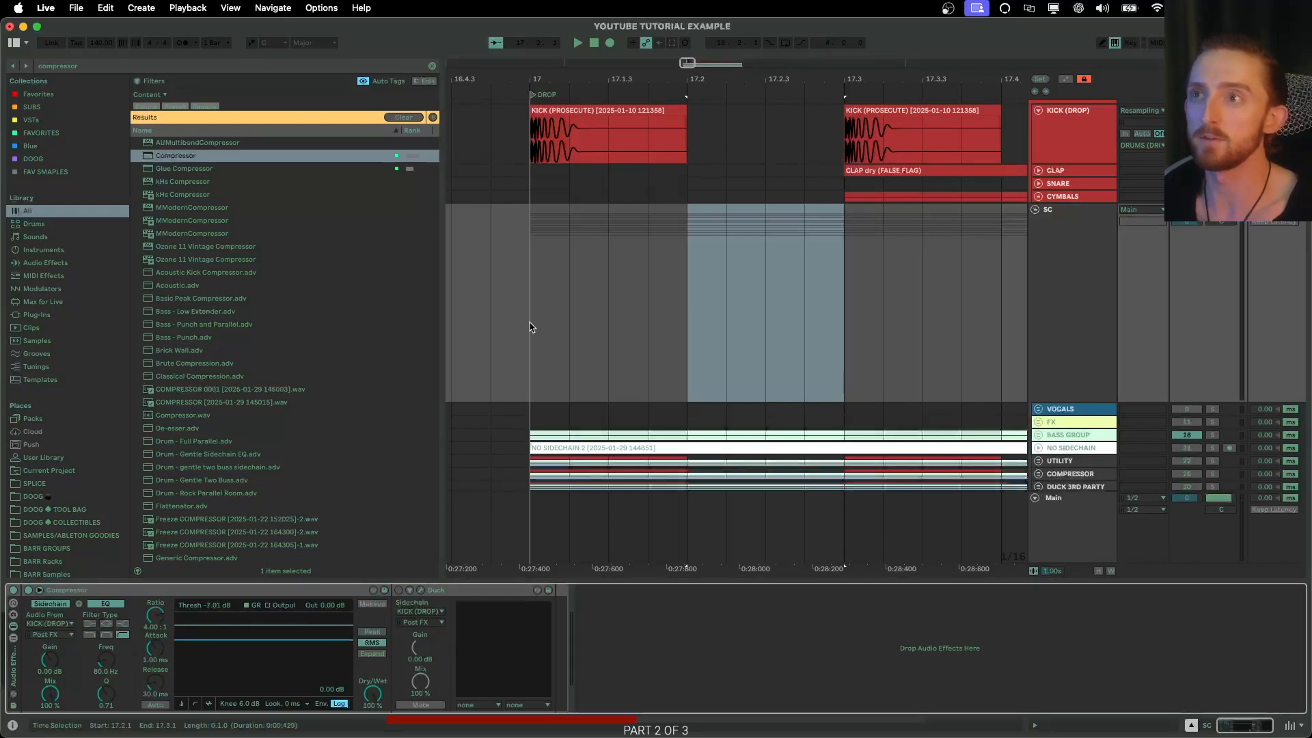
click(534, 322)
key(space)
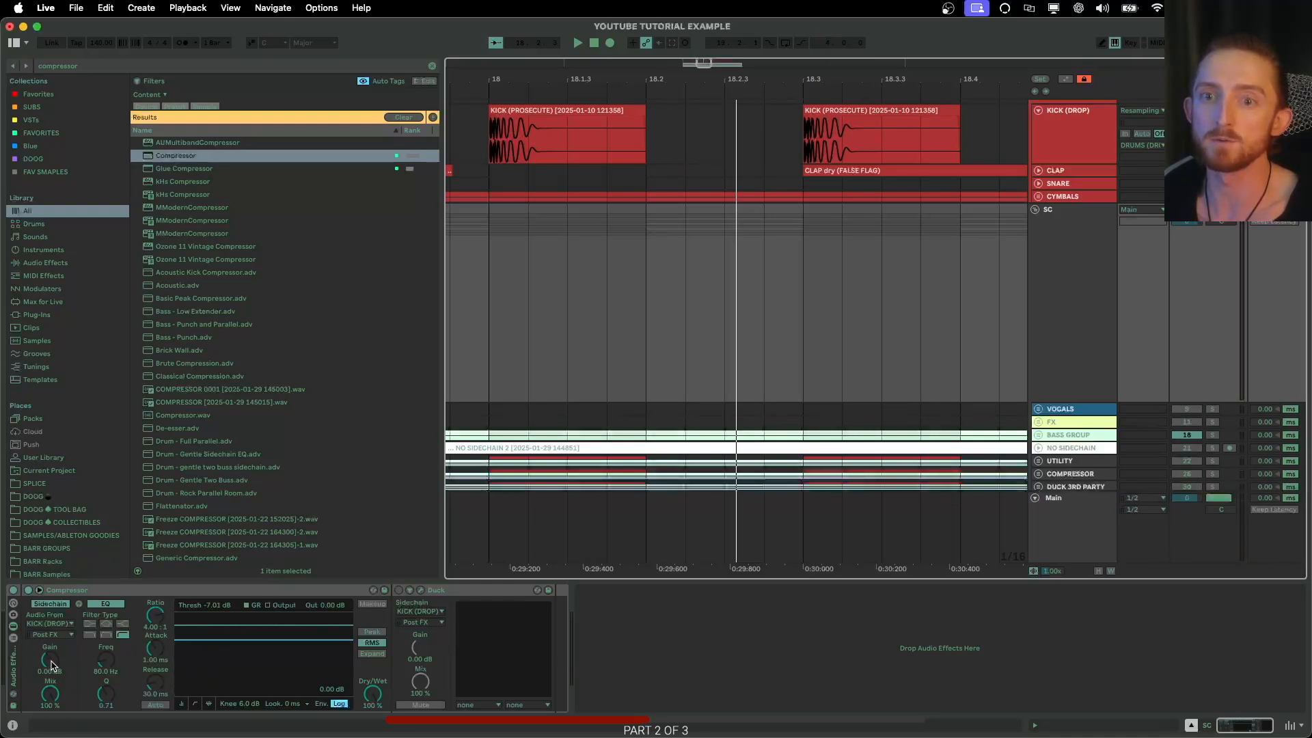
Raise the Compressor's sidechain gain to 24.0 dB and ratio to inf:1, and play the drop from 17.1.1.
drag(150, 621, 150, 588)
scroll(455, 396, left, 10)
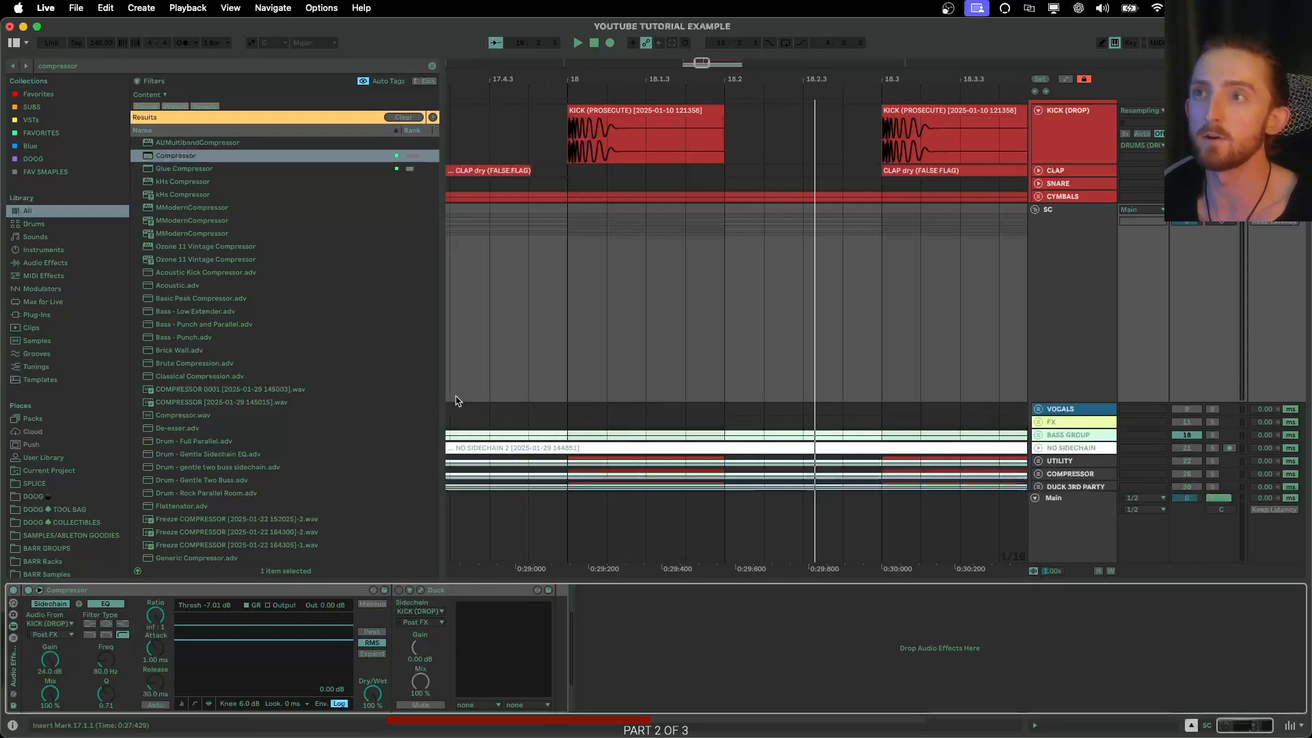
scroll(541, 332, down, 5)
click(529, 321)
click(1071, 171)
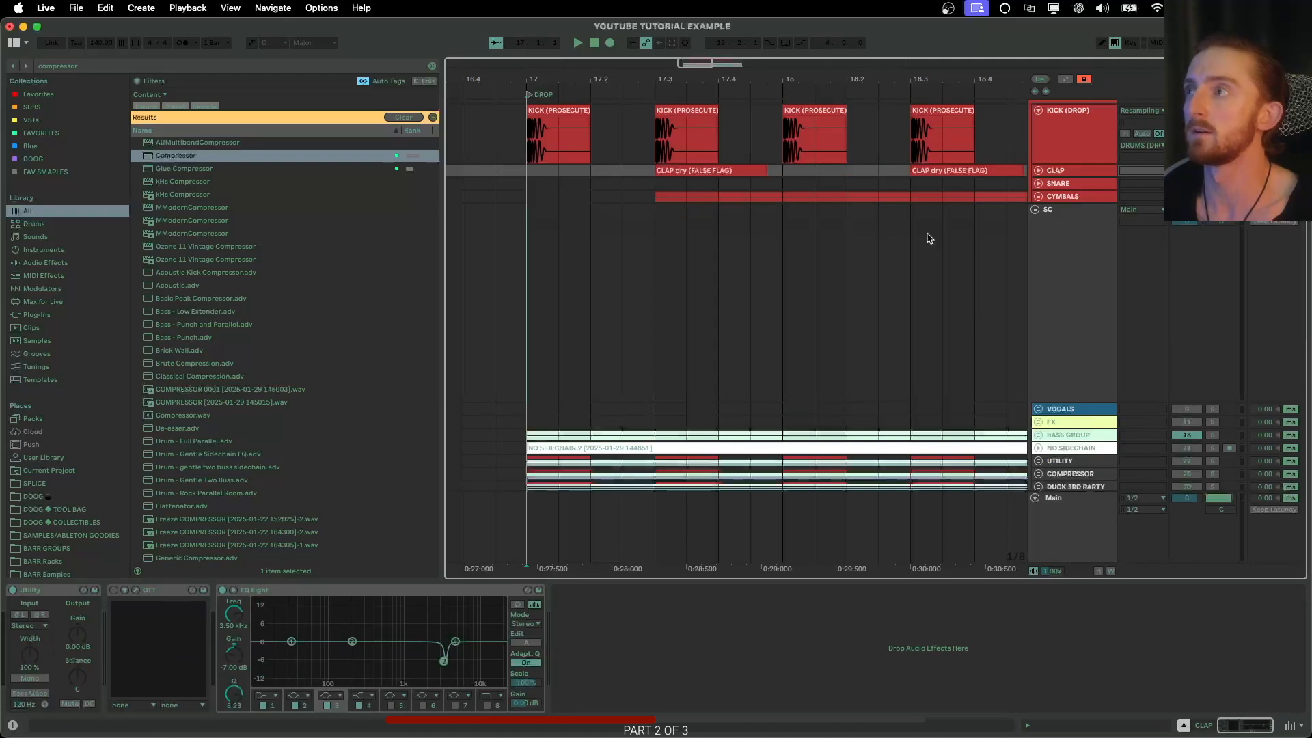
click(528, 331)
key(space)
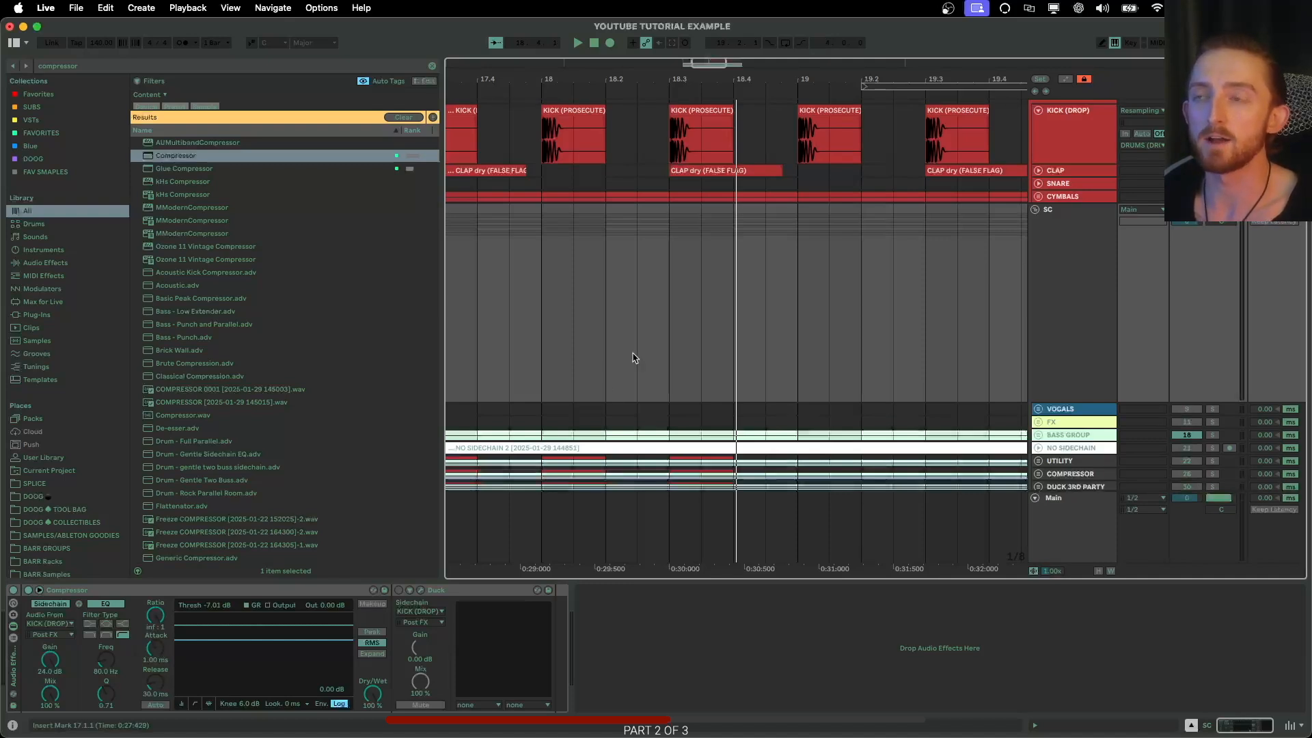
Try a 0.01 ms attack and a 146 ms release on the Compressor while playing the drop from 17.1.1.
scroll(615, 369, left, 3)
drag(157, 650, 157, 697)
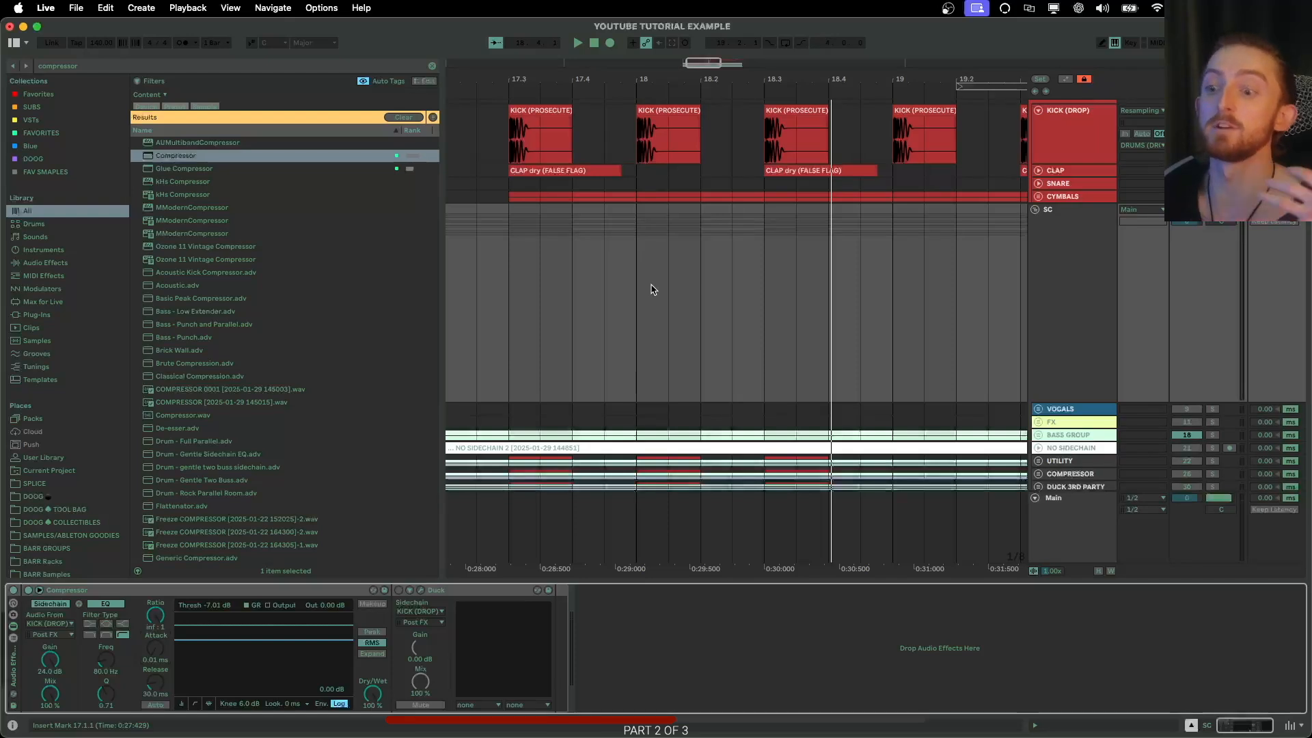
scroll(652, 290, left, 5)
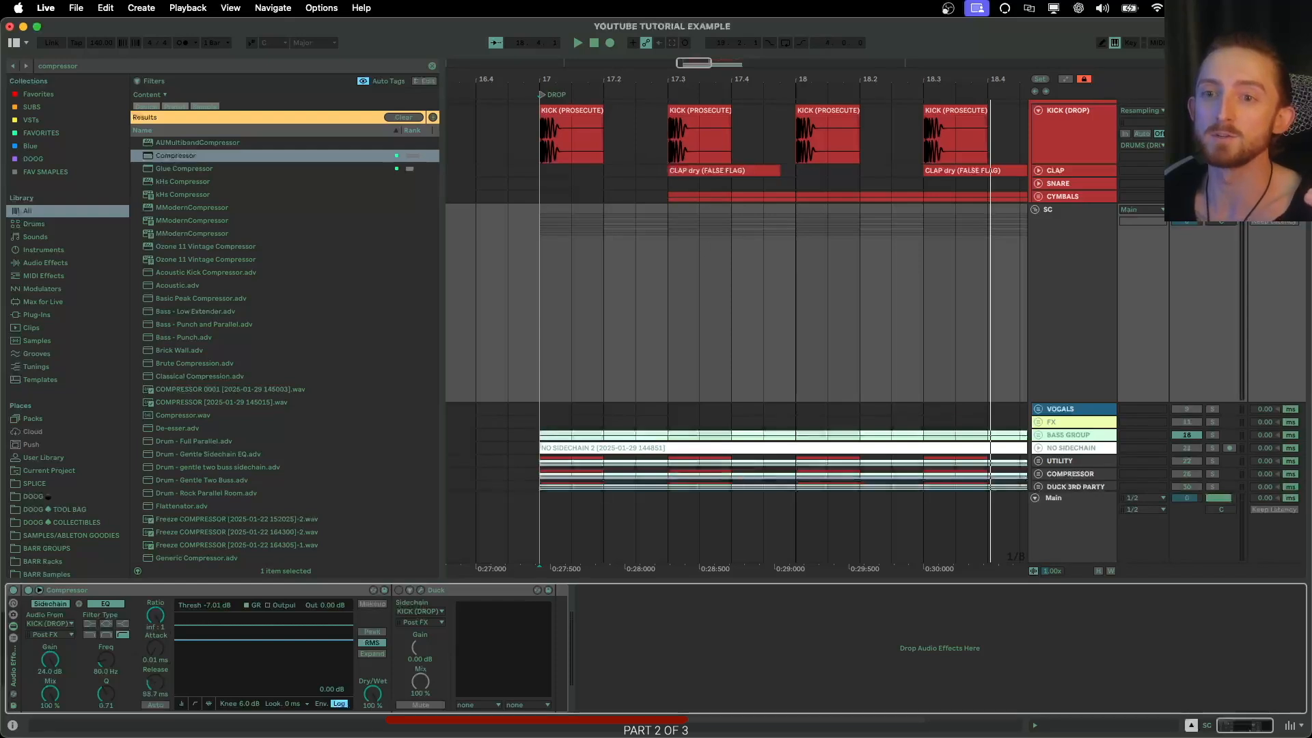
click(545, 302)
key(space)
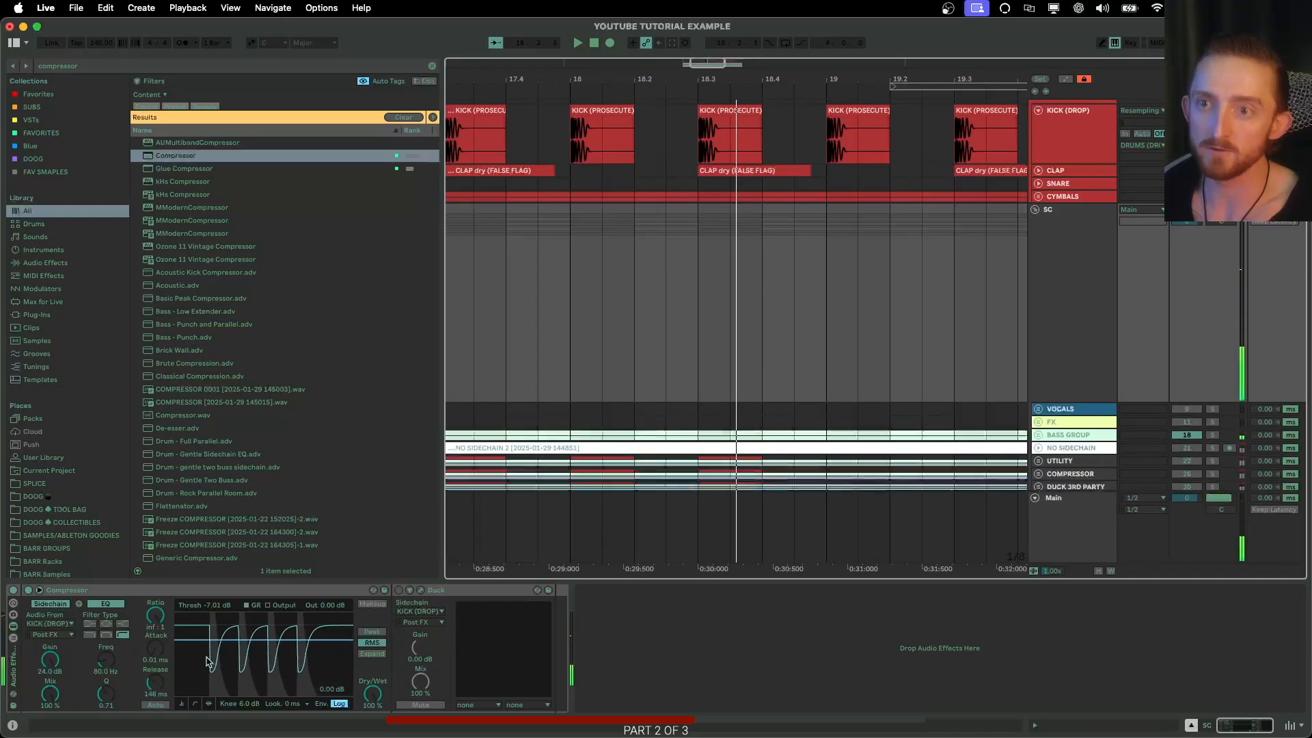
Try release times of 478 ms and 1.00 ms, and reset the Compressor's release to 30.0 ms and attack to 1.00 ms.
drag(154, 685, 154, 667)
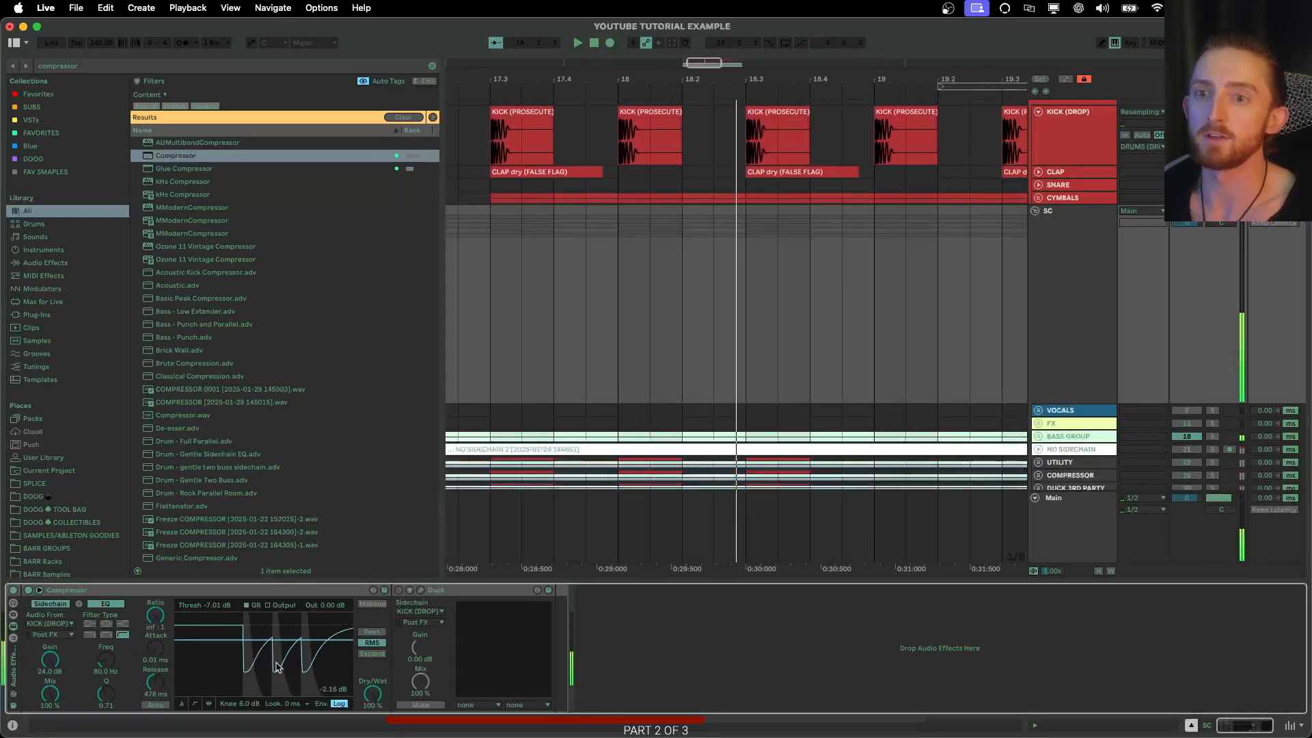
drag(157, 682, 156, 728)
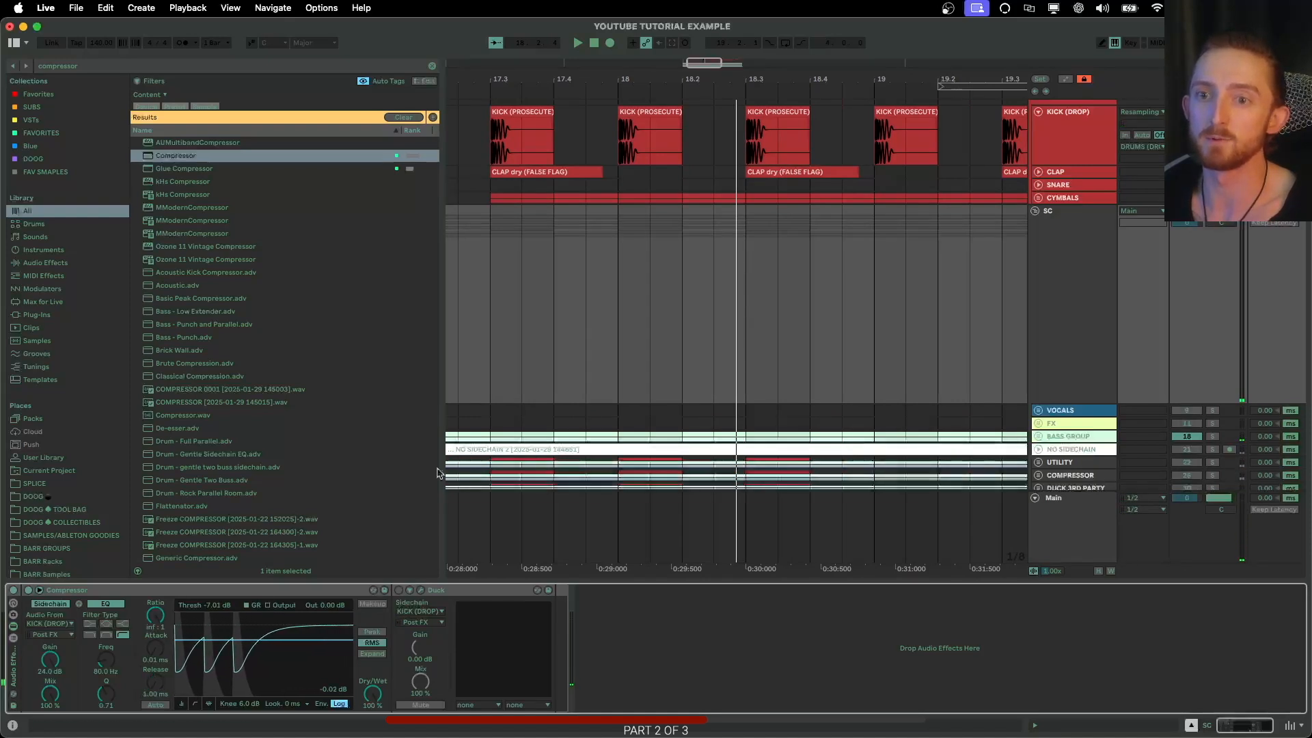
scroll(507, 309, left, 5)
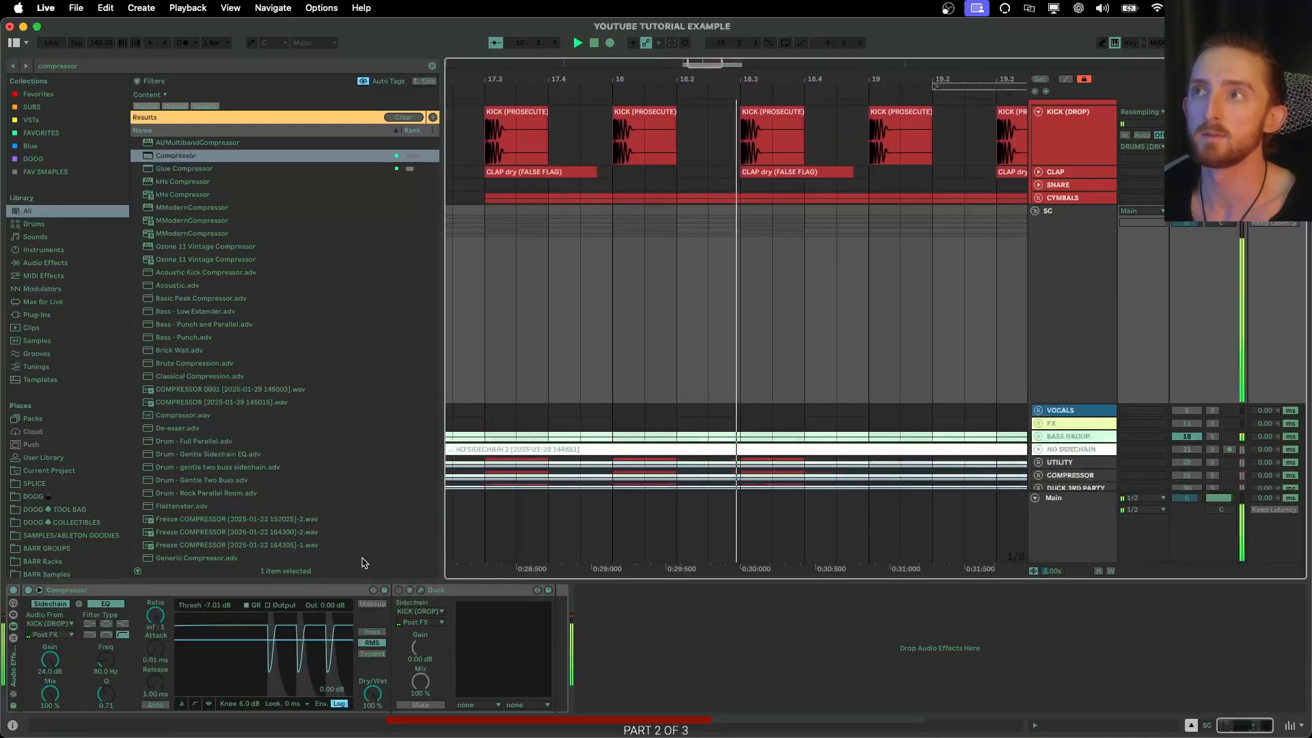
double_click(155, 682)
double_click(155, 649)
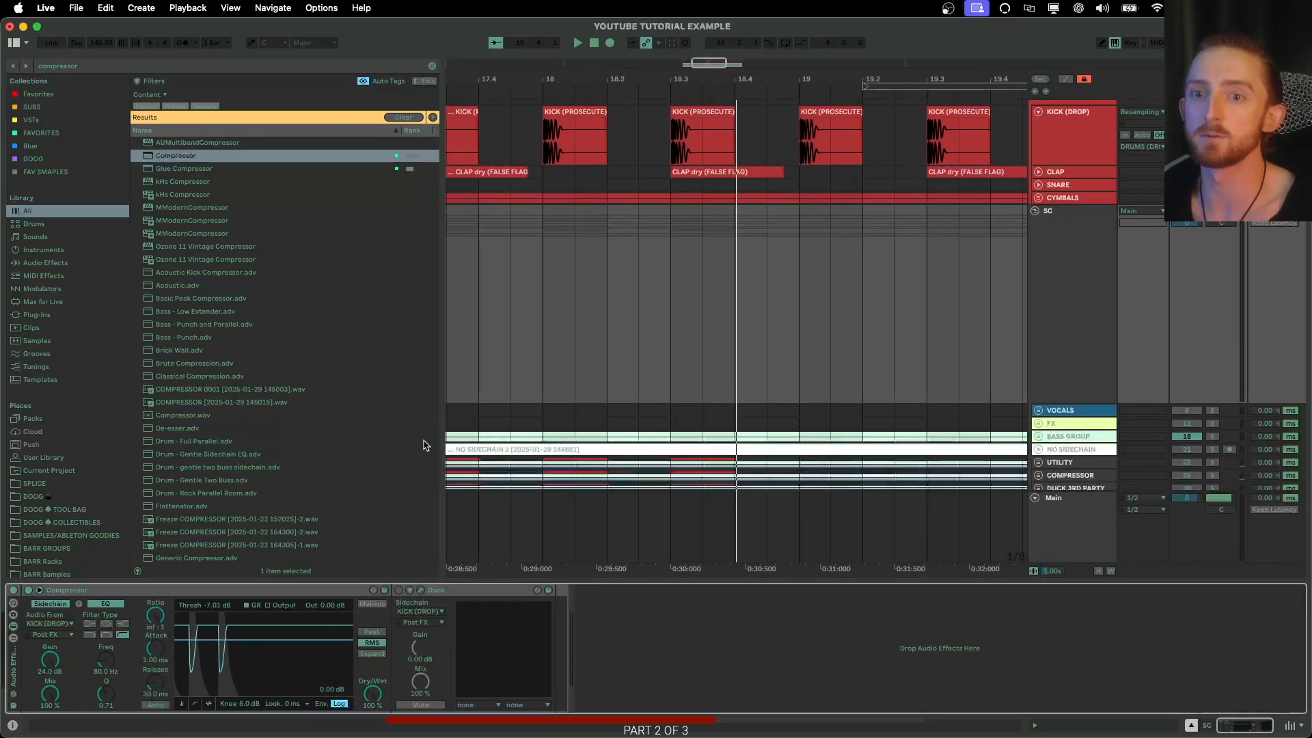
Unfold the COMPRESSOR group and examine its KICK, ALL TOGETHER and bass waveforms from bar 17.
scroll(535, 384, left, 3)
scroll(535, 384, left, 3)
scroll(1050, 477, up, 1)
scroll(1042, 451, down, 2)
click(1039, 440)
scroll(1058, 432, down, 4)
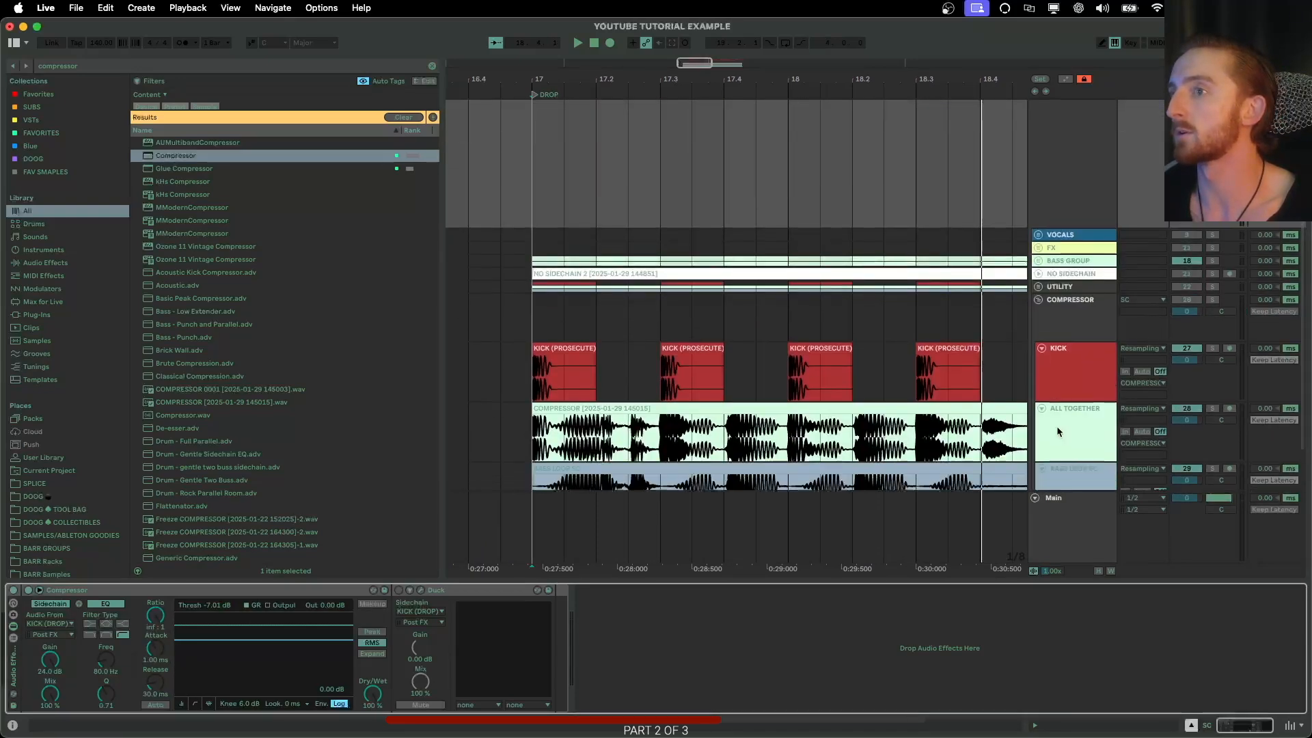
Examine the start of the COMPRESSOR group's BASS LOOP SC waveform, marking the ducked region from 17.1.1 to 17.1.3.
scroll(1057, 428, down, 3)
scroll(568, 416, up, 4)
scroll(570, 410, left, 2)
scroll(574, 404, up, 4)
scroll(596, 380, down, 1)
scroll(596, 384, down, 3)
drag(548, 418, 622, 427)
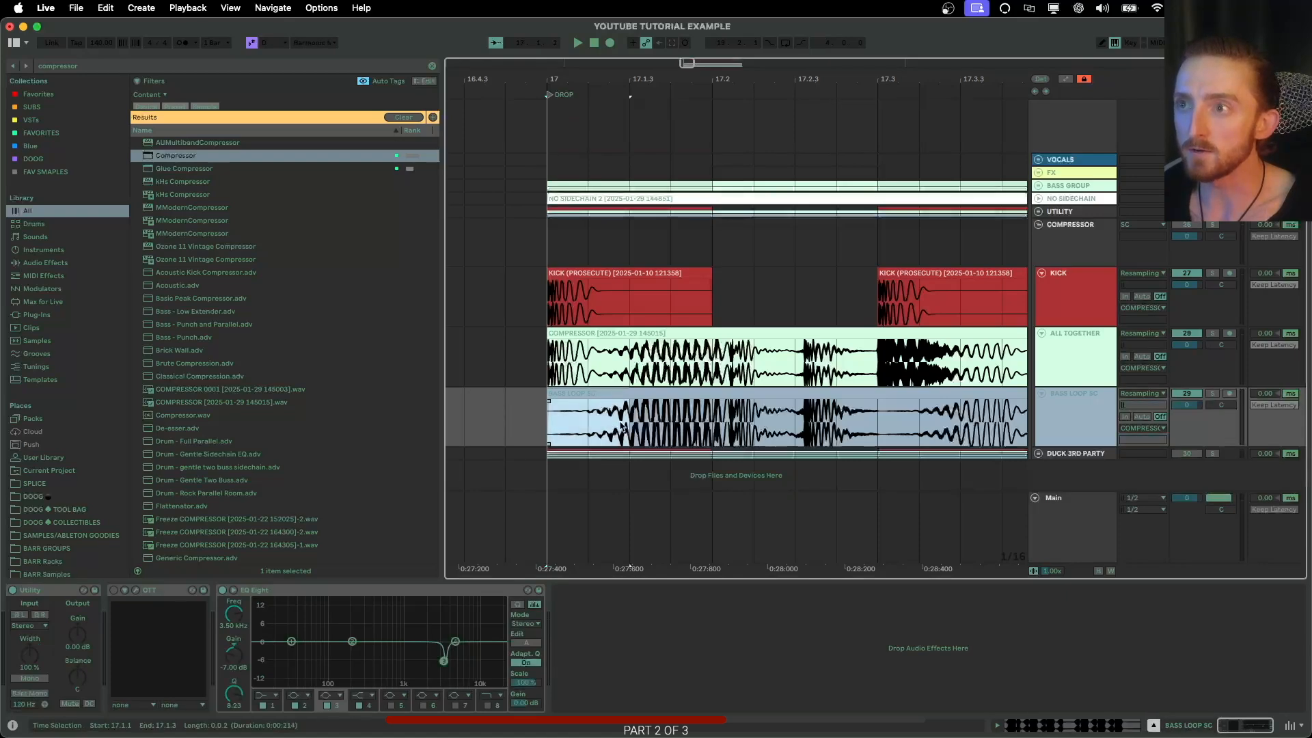
scroll(615, 428, up, 5)
scroll(577, 429, down, 2)
drag(524, 425, 623, 424)
drag(530, 421, 646, 420)
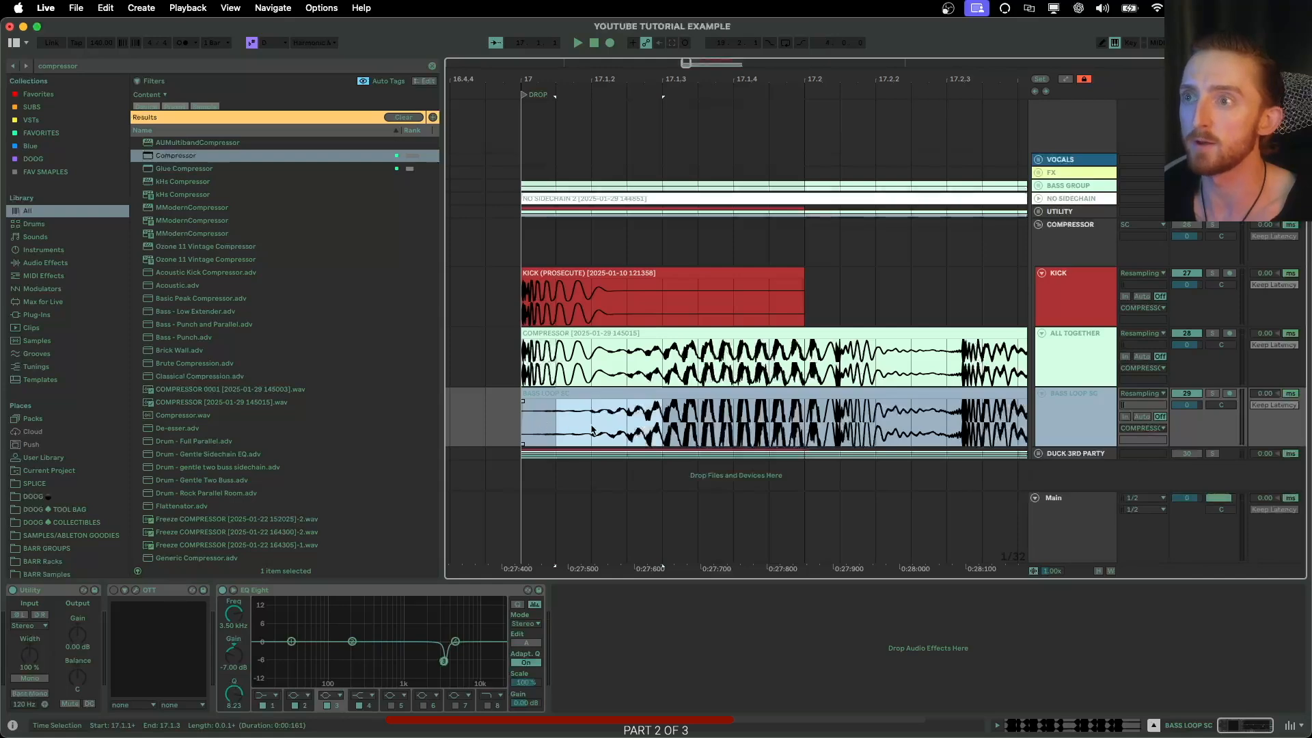
Unfold the UTILITY group and mark the silenced start of its BASS LOOP SC clip from 17.1.1 to 17.1.2.
click(1038, 212)
scroll(888, 260, down, 3)
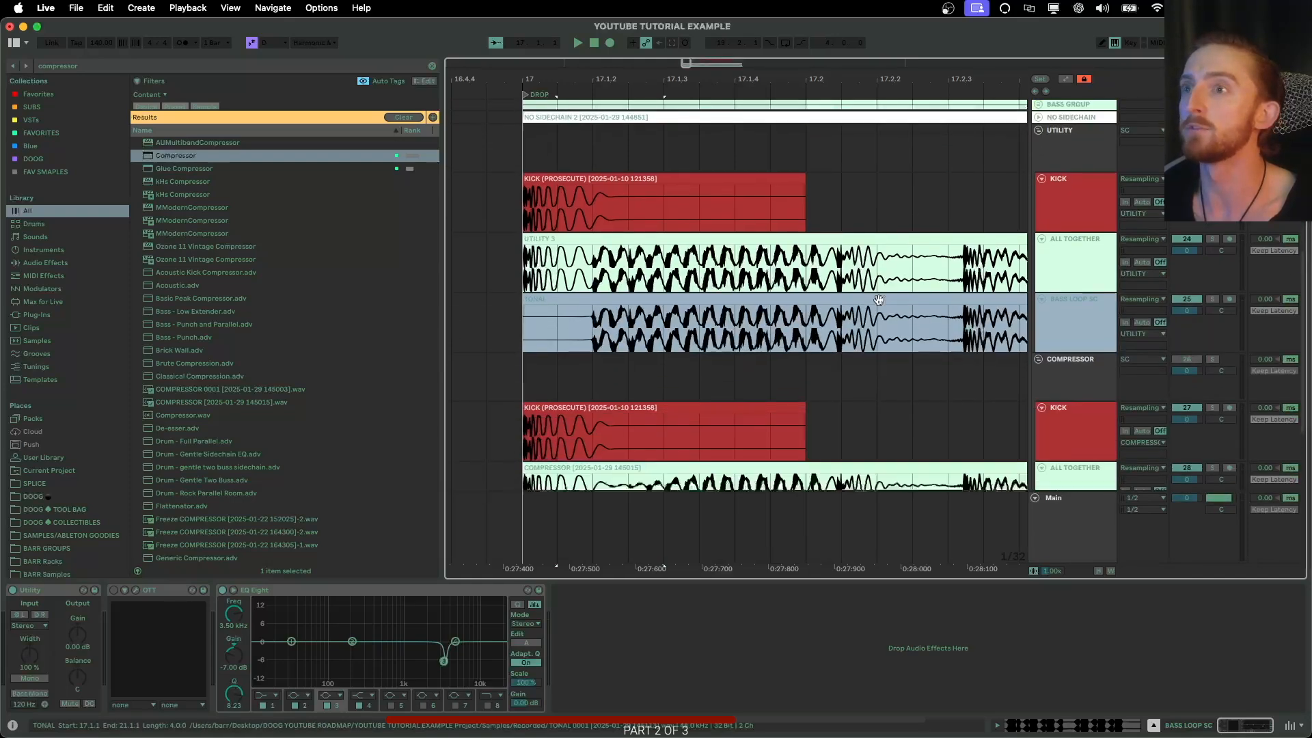
scroll(574, 311, up, 5)
drag(519, 311, 621, 308)
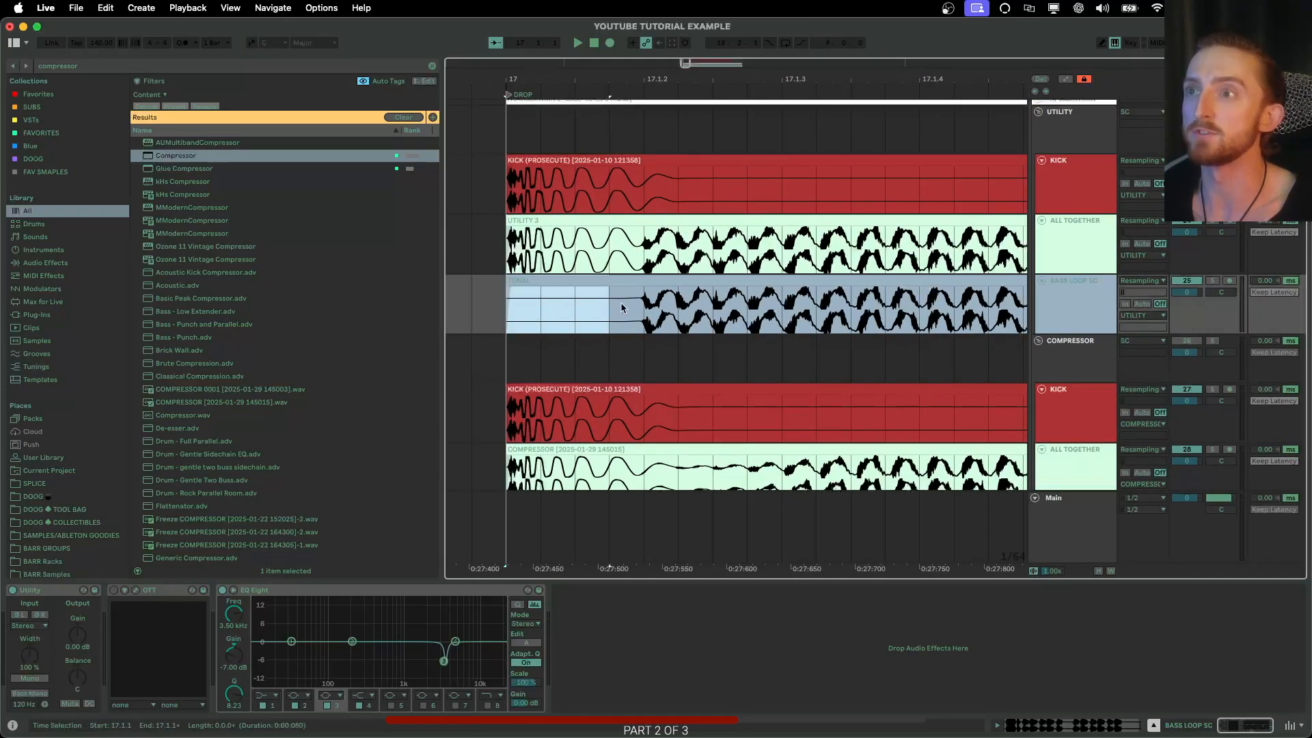
scroll(622, 311, down, 4)
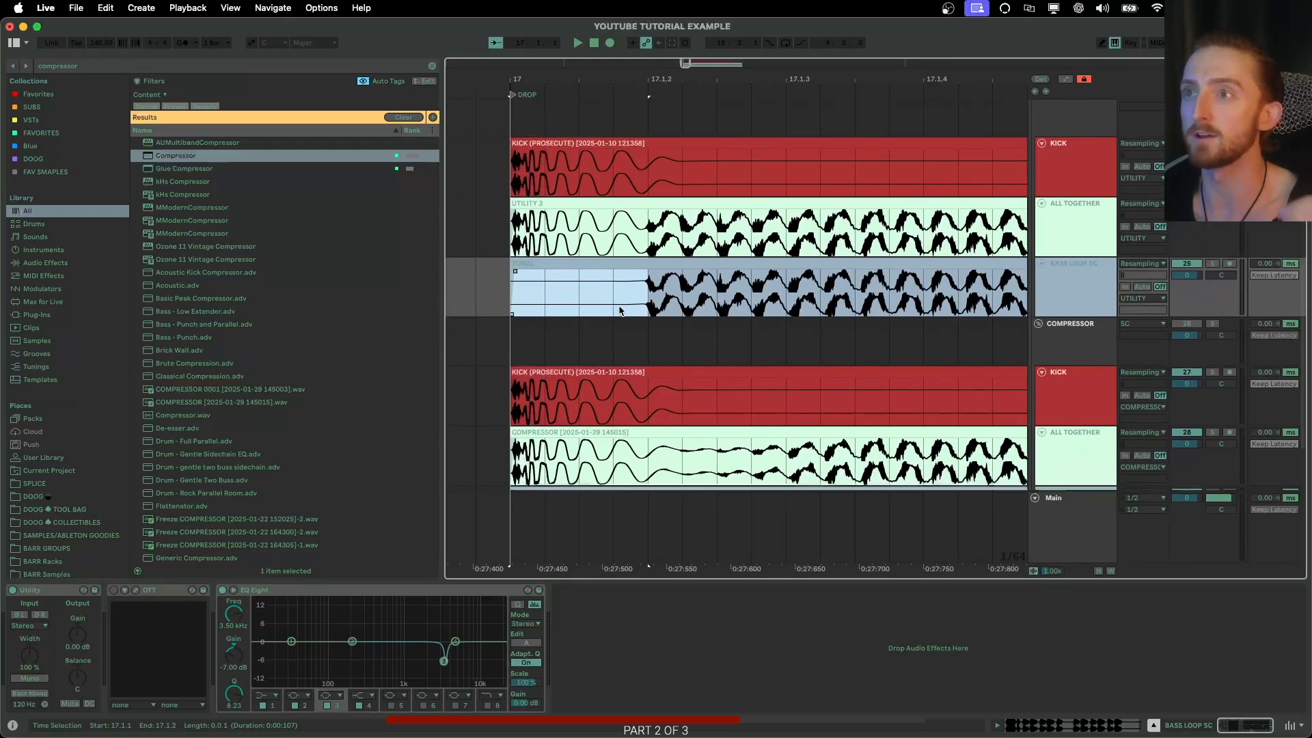
Mark the ducked start of the COMPRESSOR group's BASS LOOP SC clip from 17.1.1 to compare it with the Utility version.
click(1080, 423)
drag(509, 423, 747, 420)
key(minus)
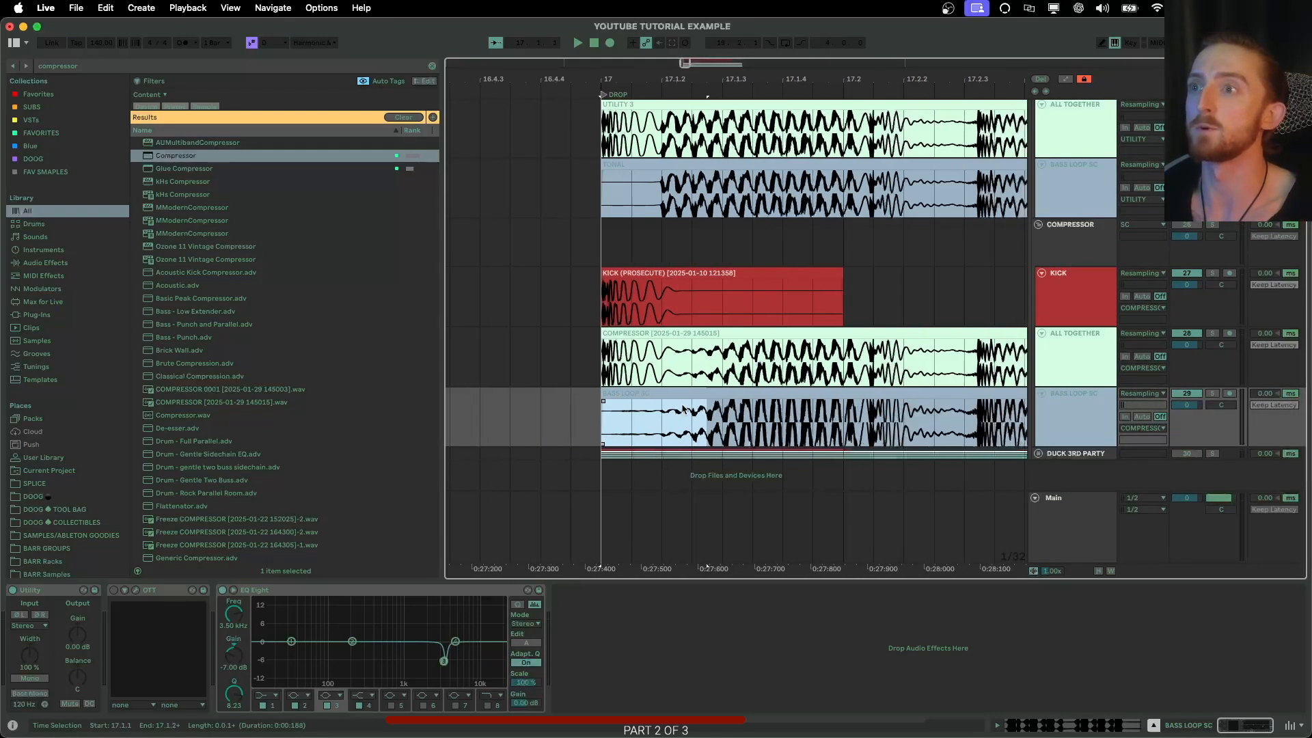
key(plus)
key(plus)
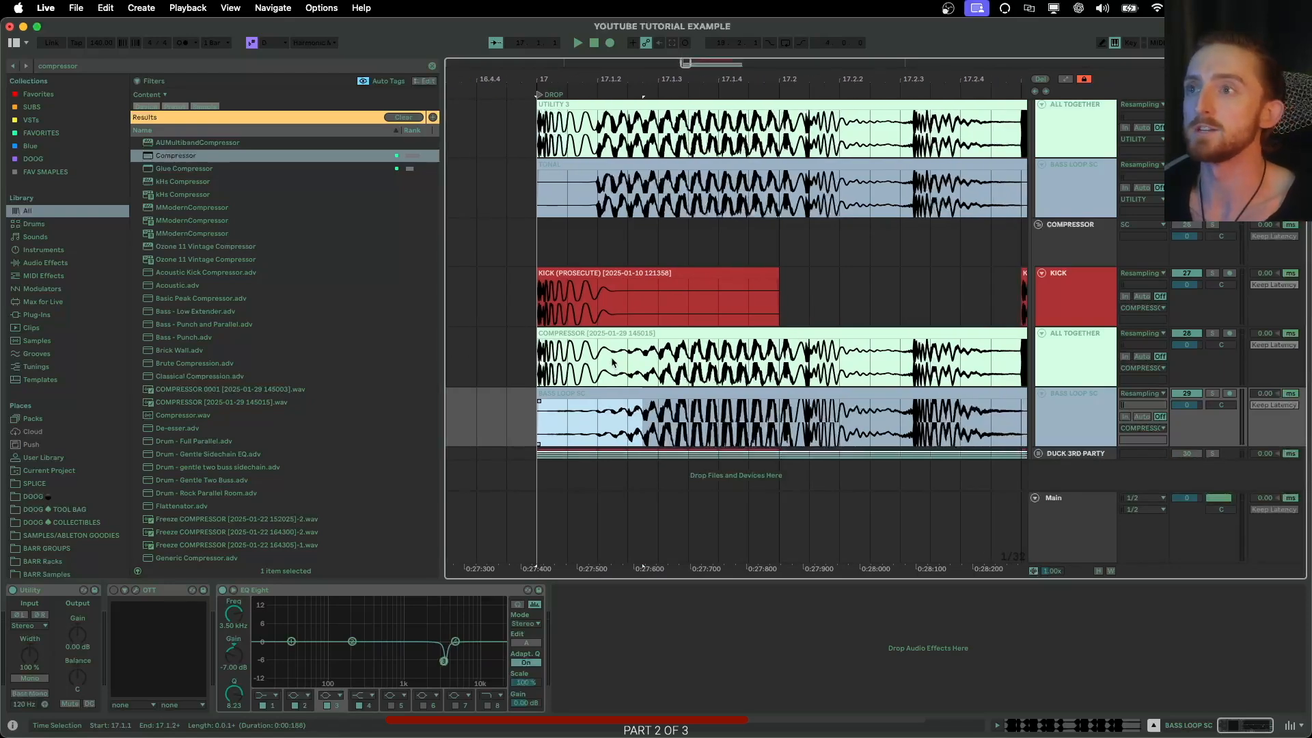
Shorten the COMPRESSOR group's first kick clip to end between 17.1.2 and 17.1.3, and give it a long fade-out.
click(925, 273)
drag(925, 273, 691, 273)
click(573, 279)
drag(572, 280, 535, 281)
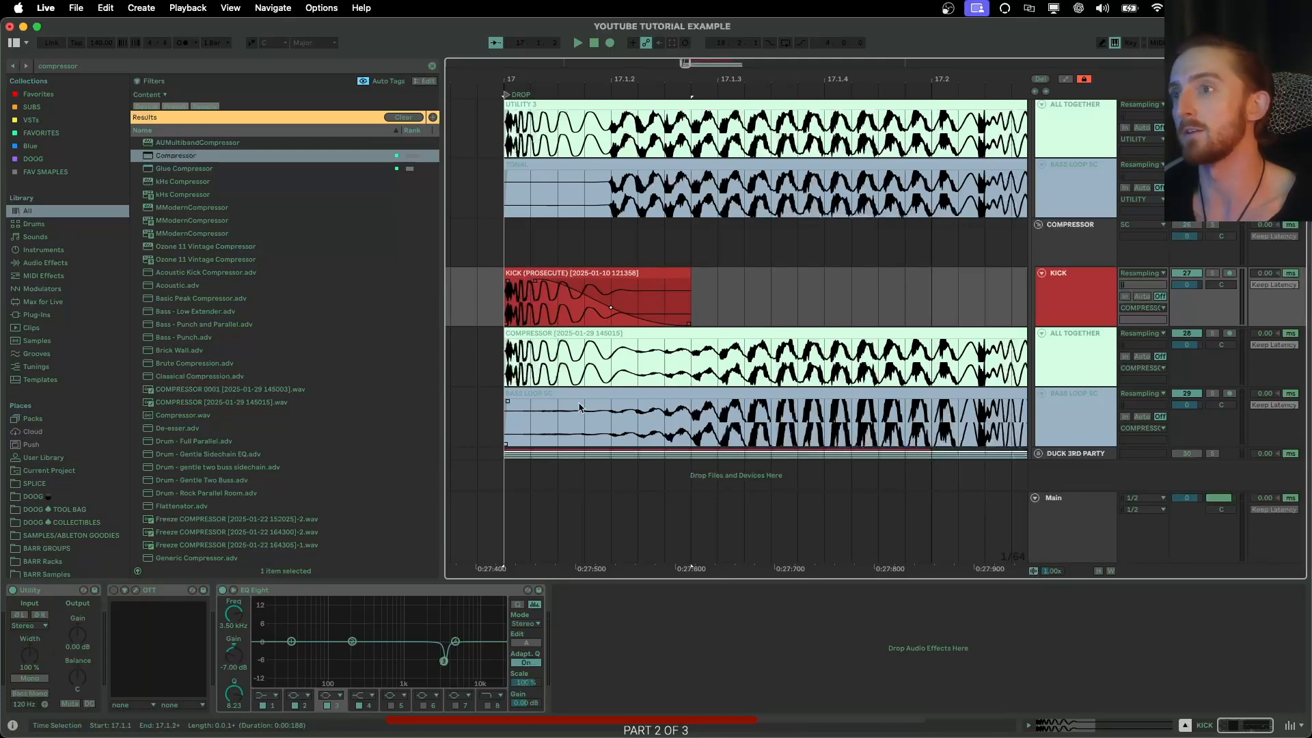
key(minus)
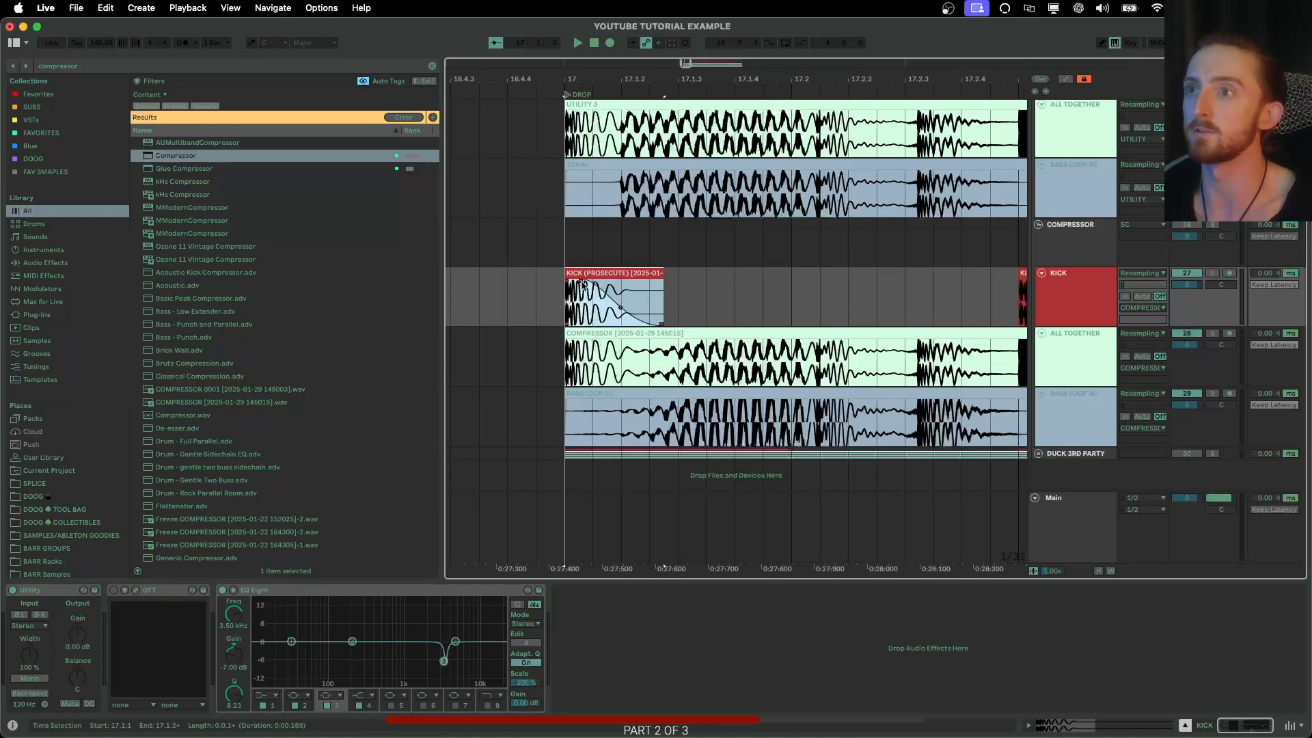
key(minus)
Review the SC group's Compressor settings against the first KICK (DROP) clip at 17.1.1.
scroll(1048, 322, up, 10)
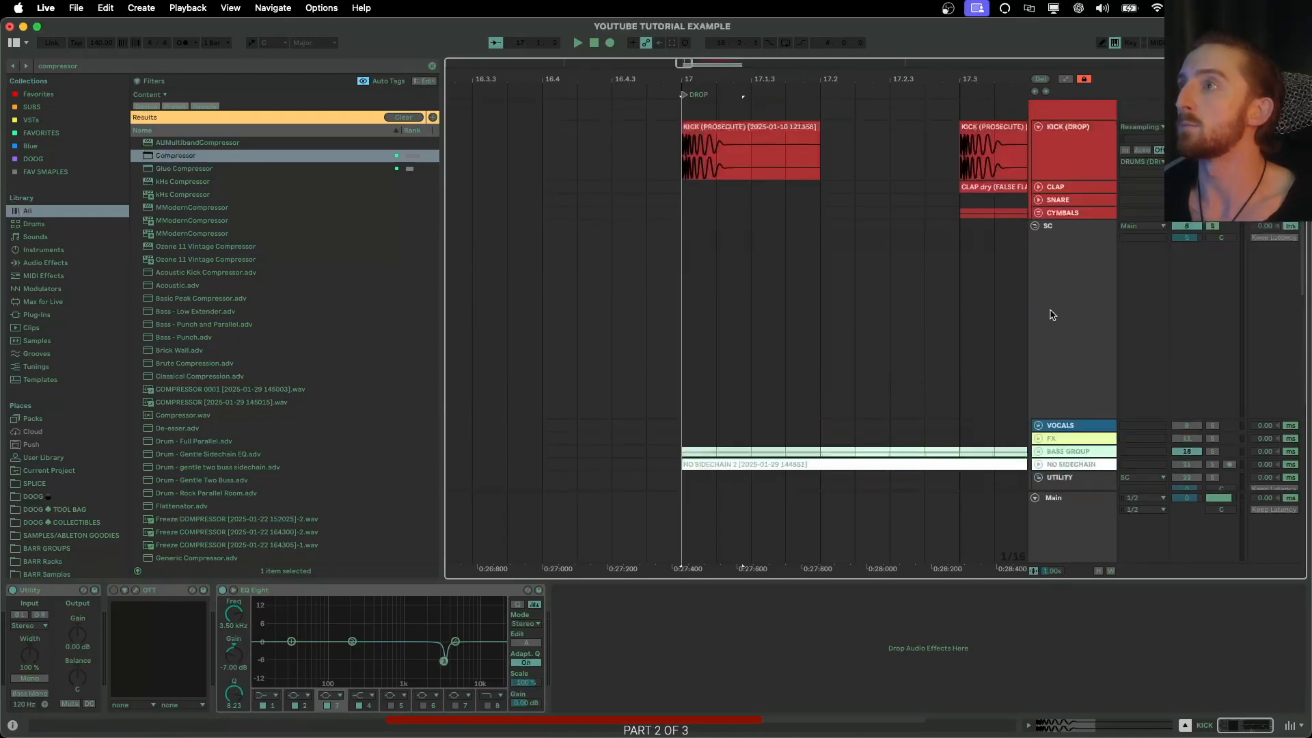
click(1060, 311)
scroll(723, 269, right, 5)
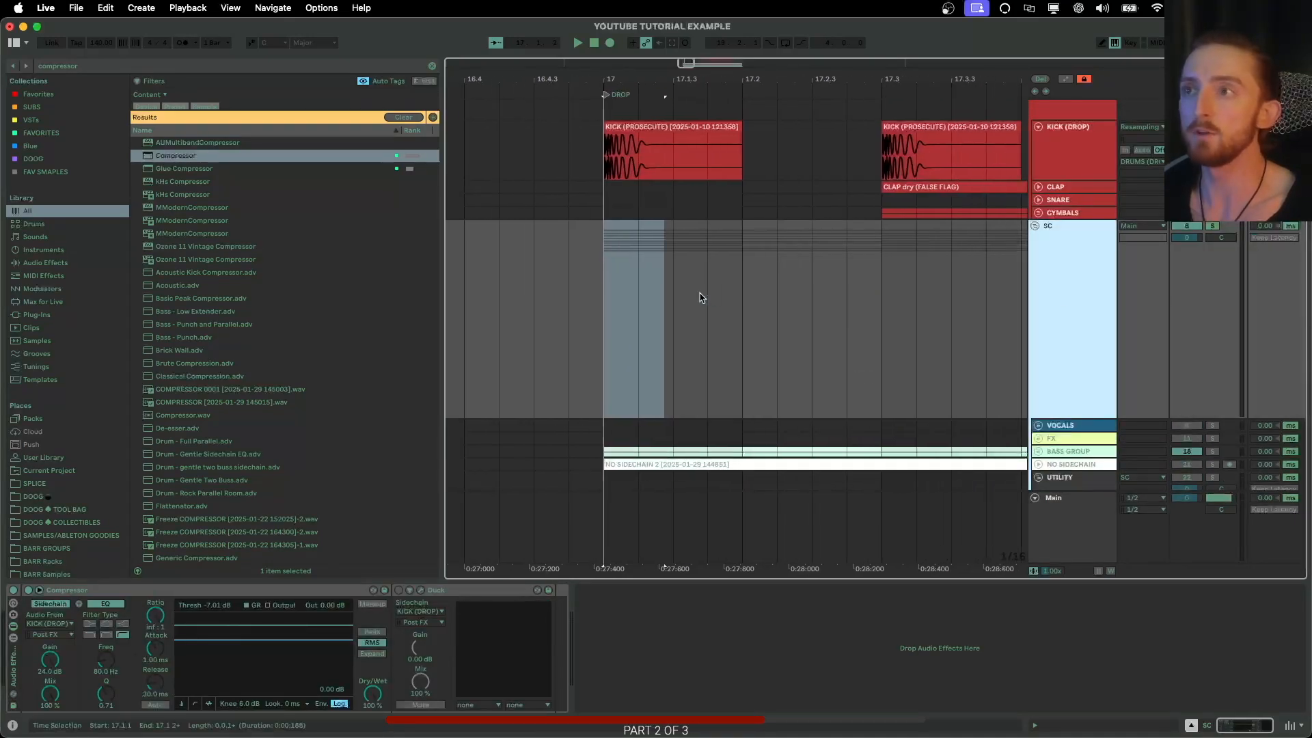
scroll(597, 342, right, 2)
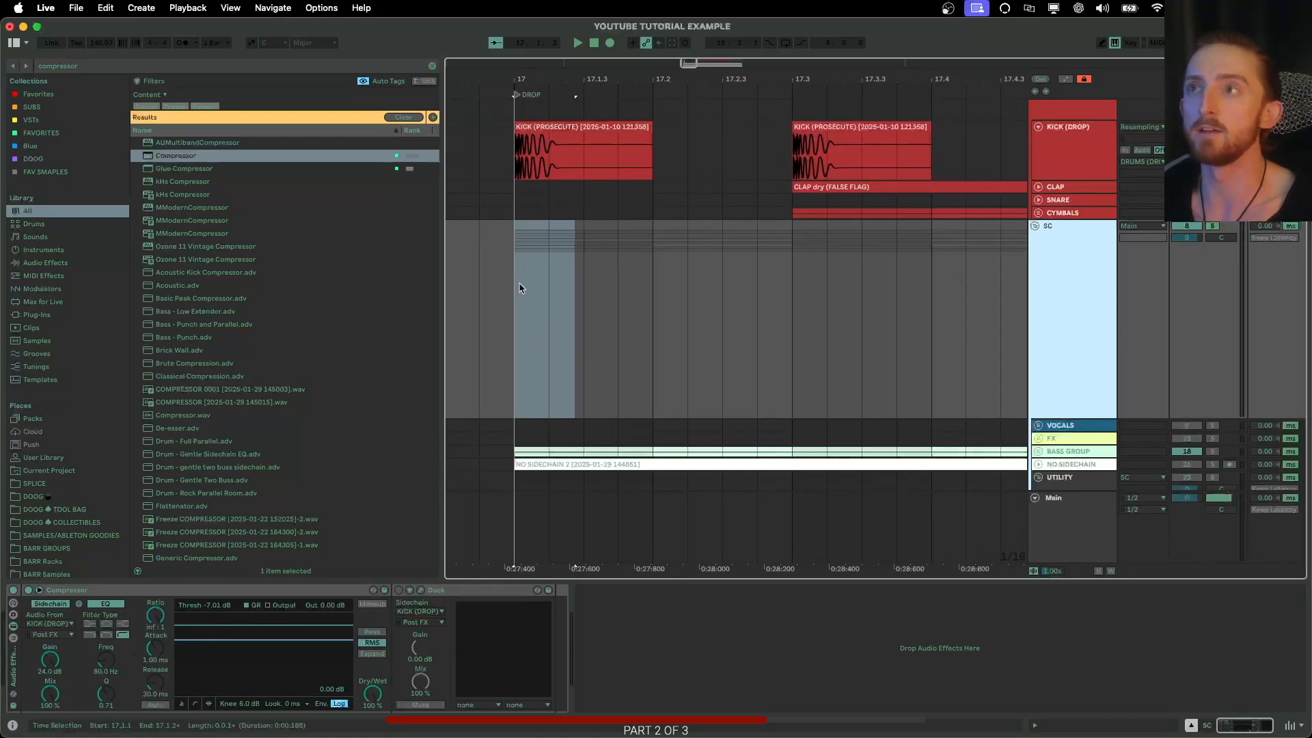
click(583, 132)
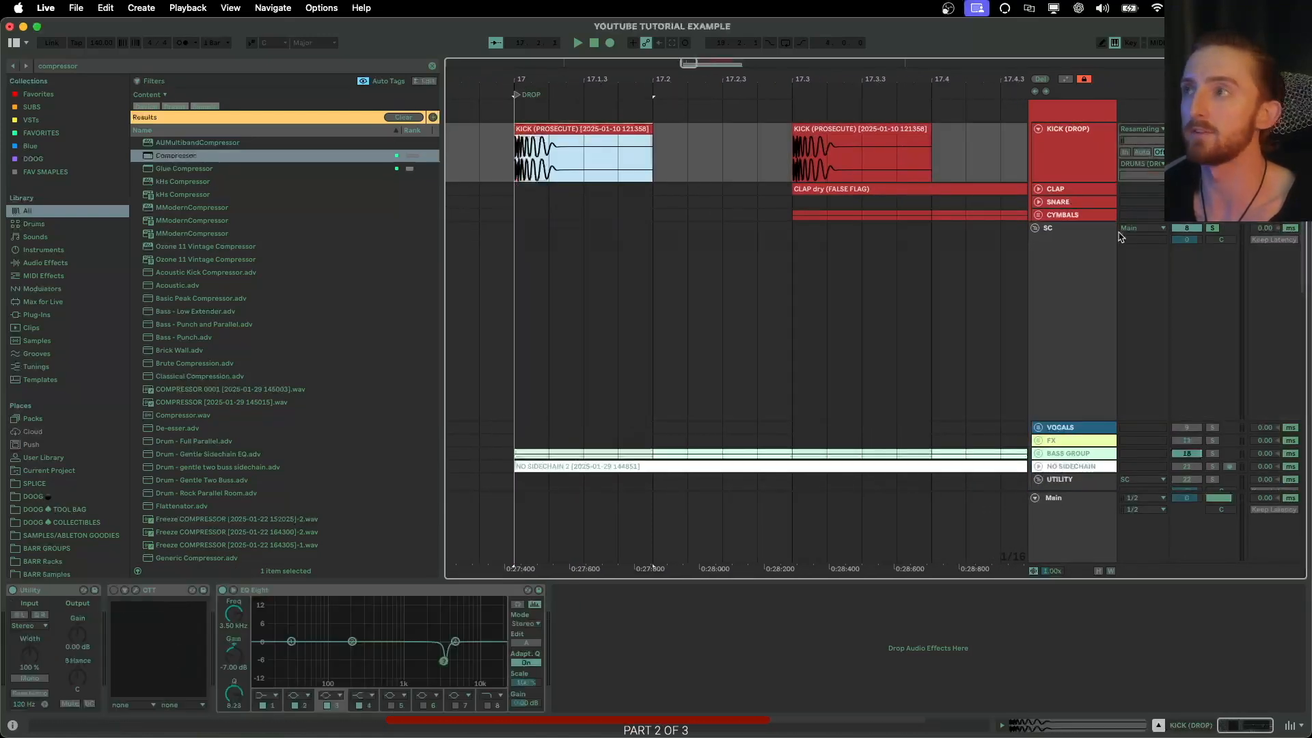
click(1121, 228)
click(289, 637)
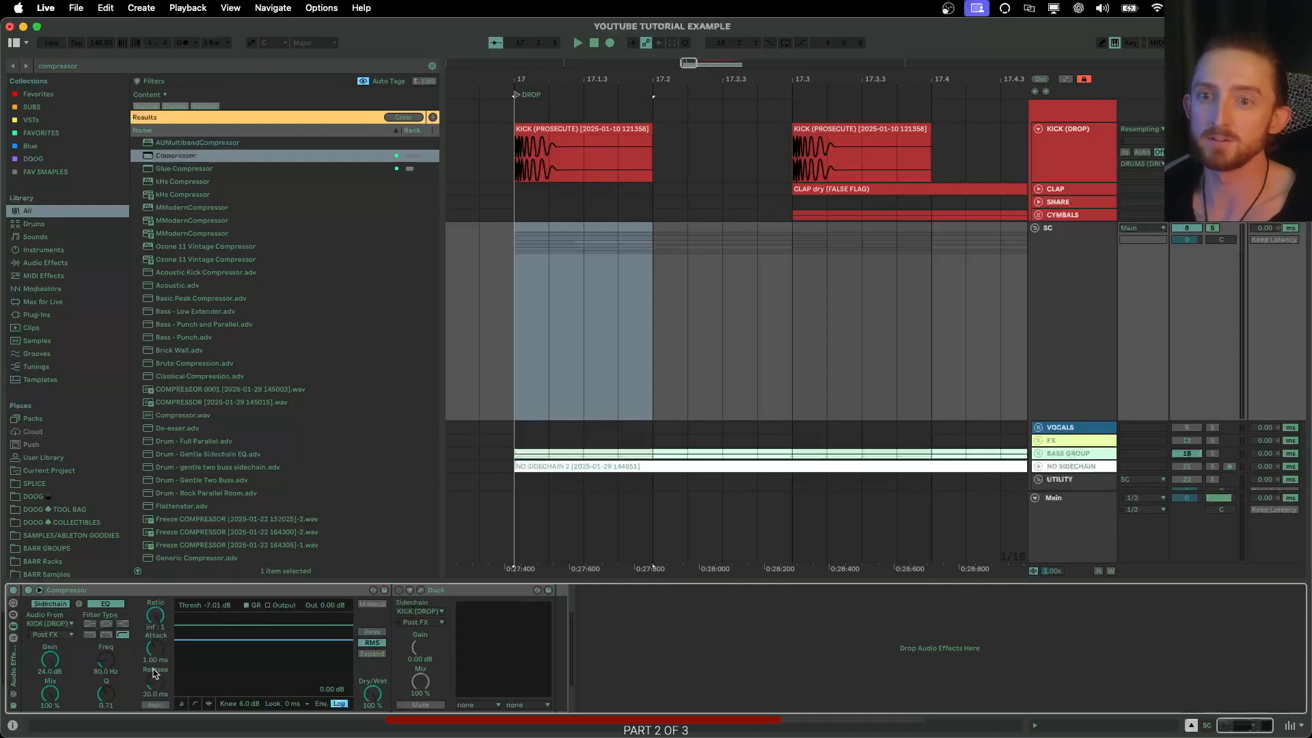
Fold and switch off the SC group's Compressor, and enable the Duck device with its plug-in window open.
double_click(74, 592)
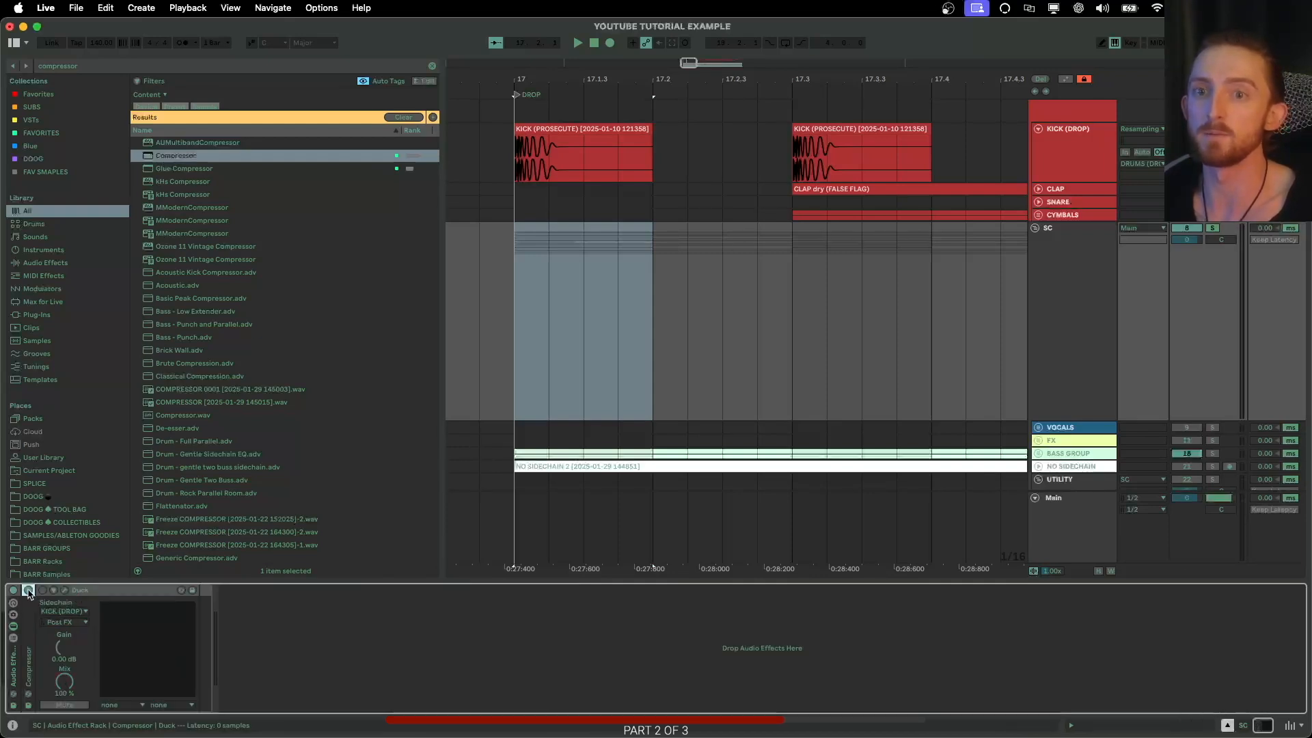
click(1080, 275)
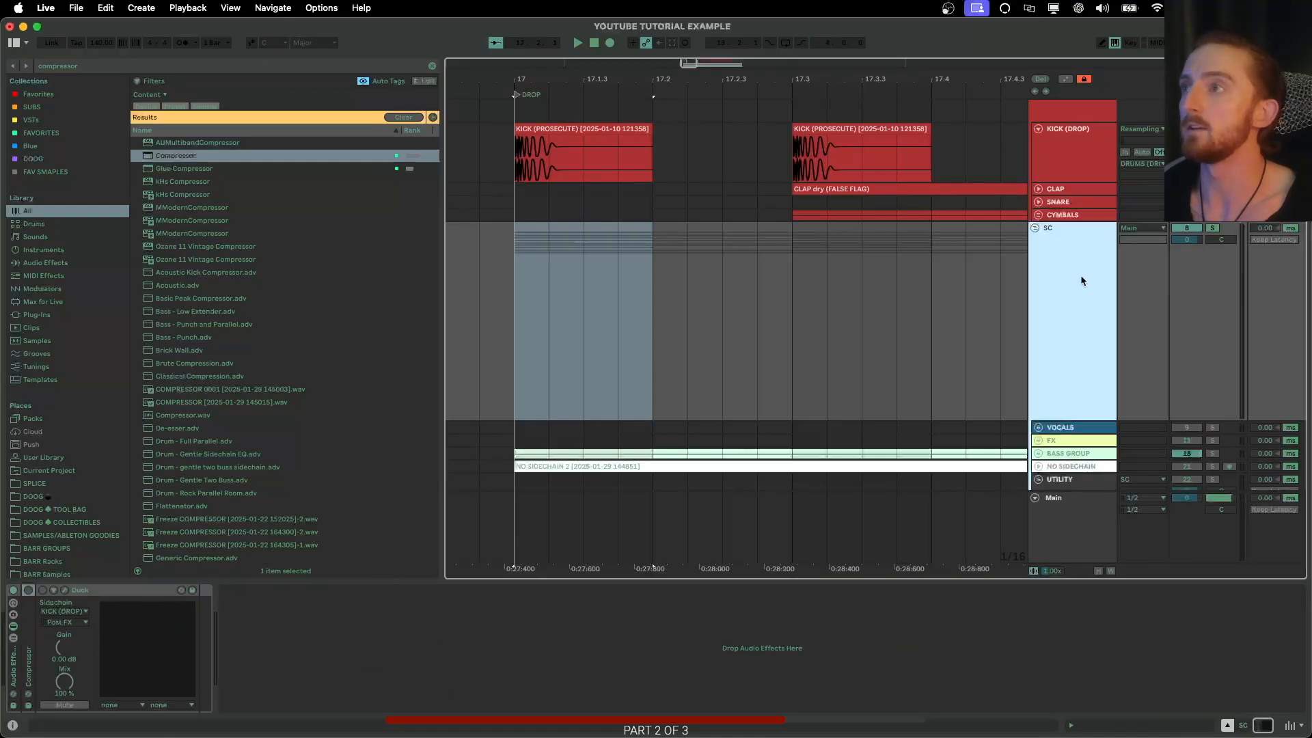
click(1224, 228)
click(51, 597)
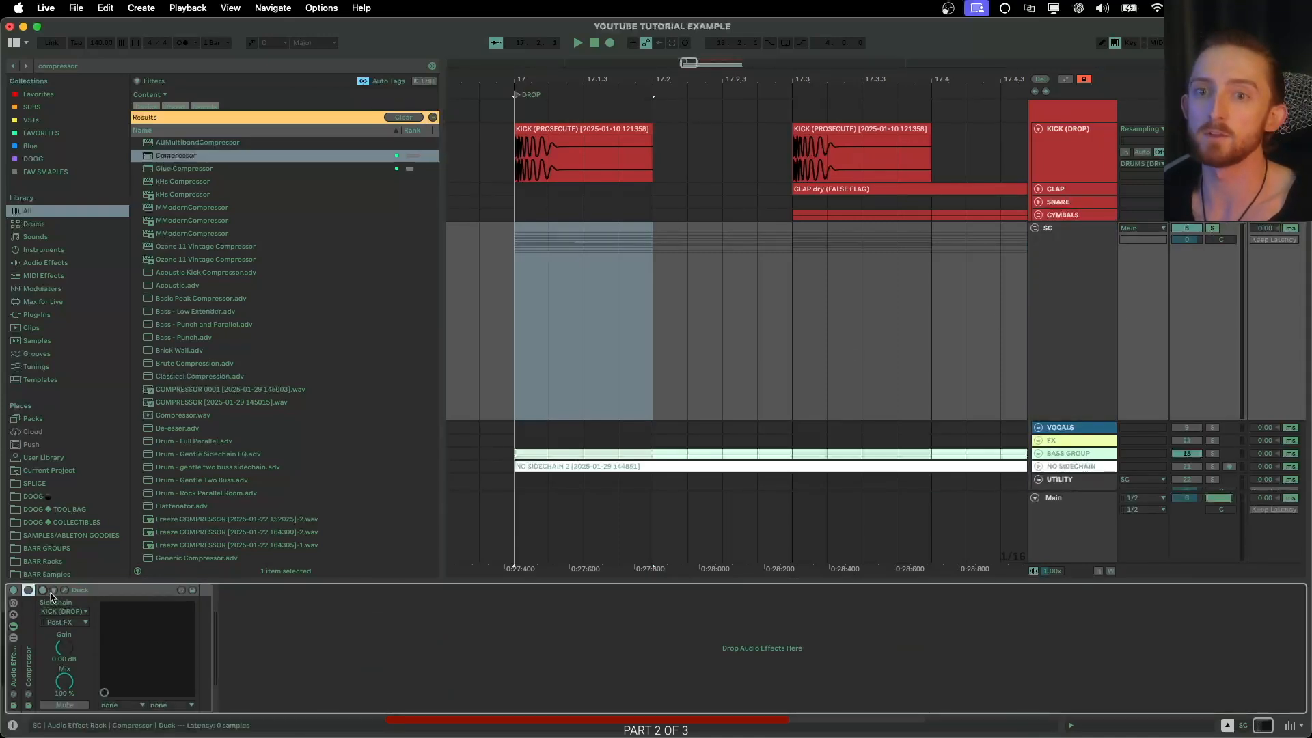
drag(582, 147, 518, 144)
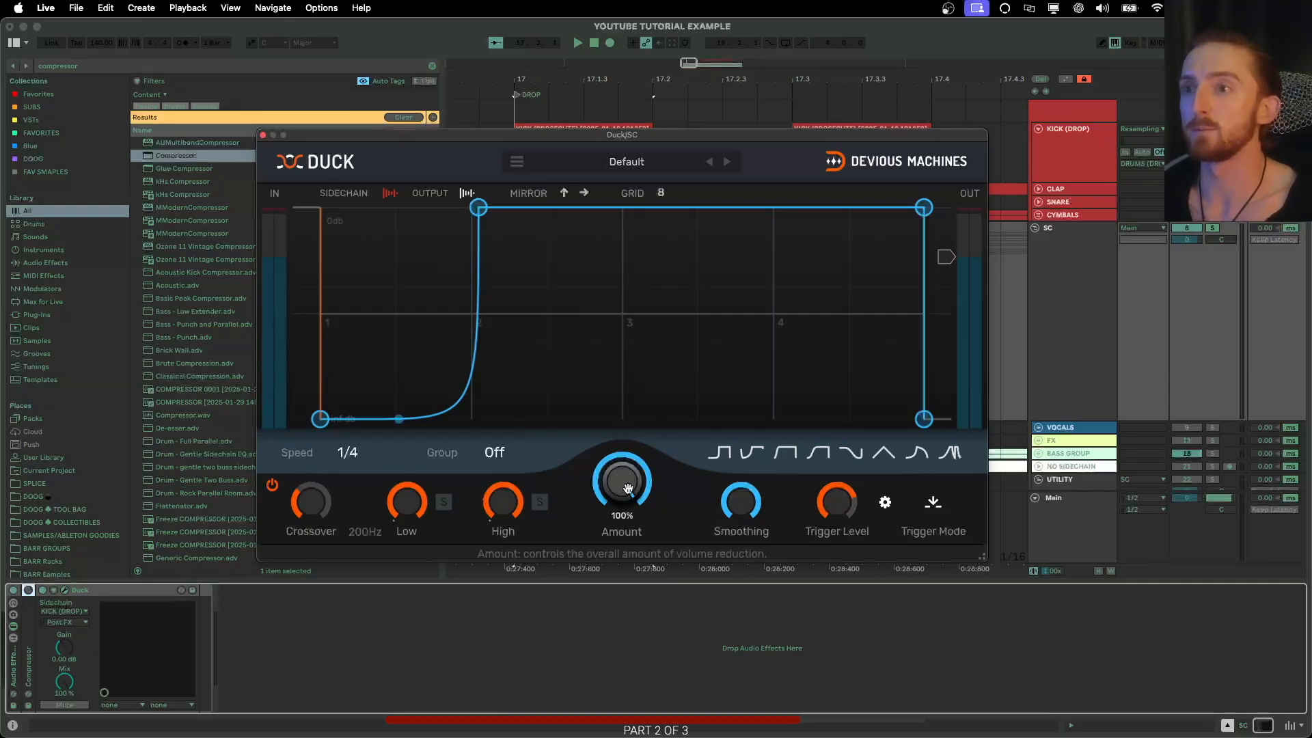
Turn Duck's High amount down to zero with the 200Hz crossover, and lower the Low amount to zero and restore it to full.
click(311, 507)
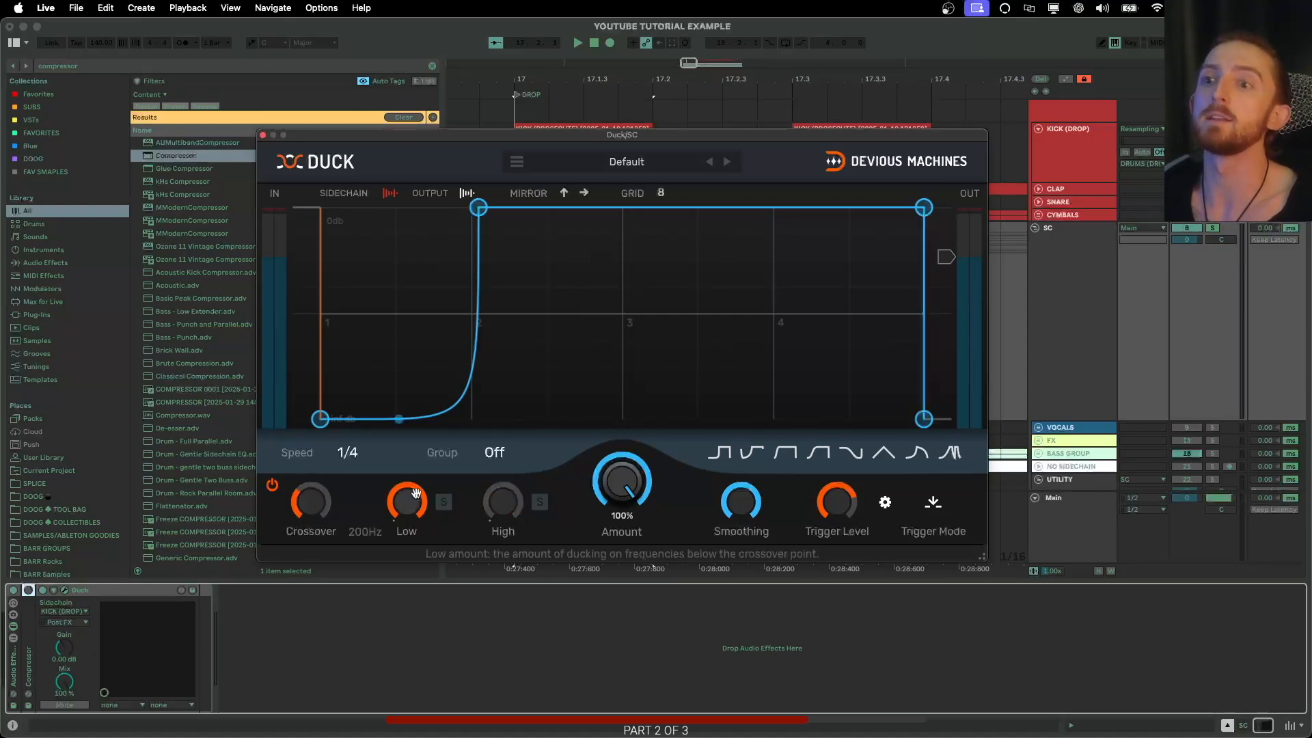
drag(408, 500, 407, 550)
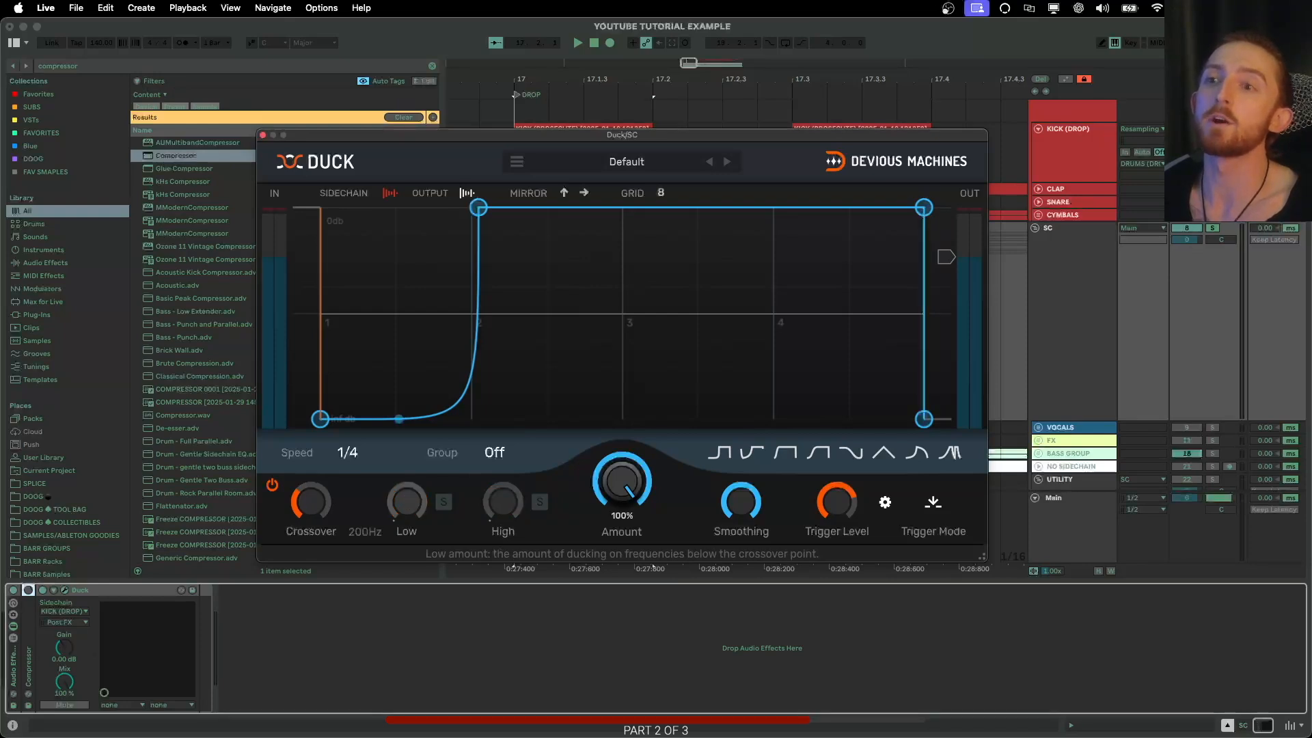
drag(400, 495, 399, 393)
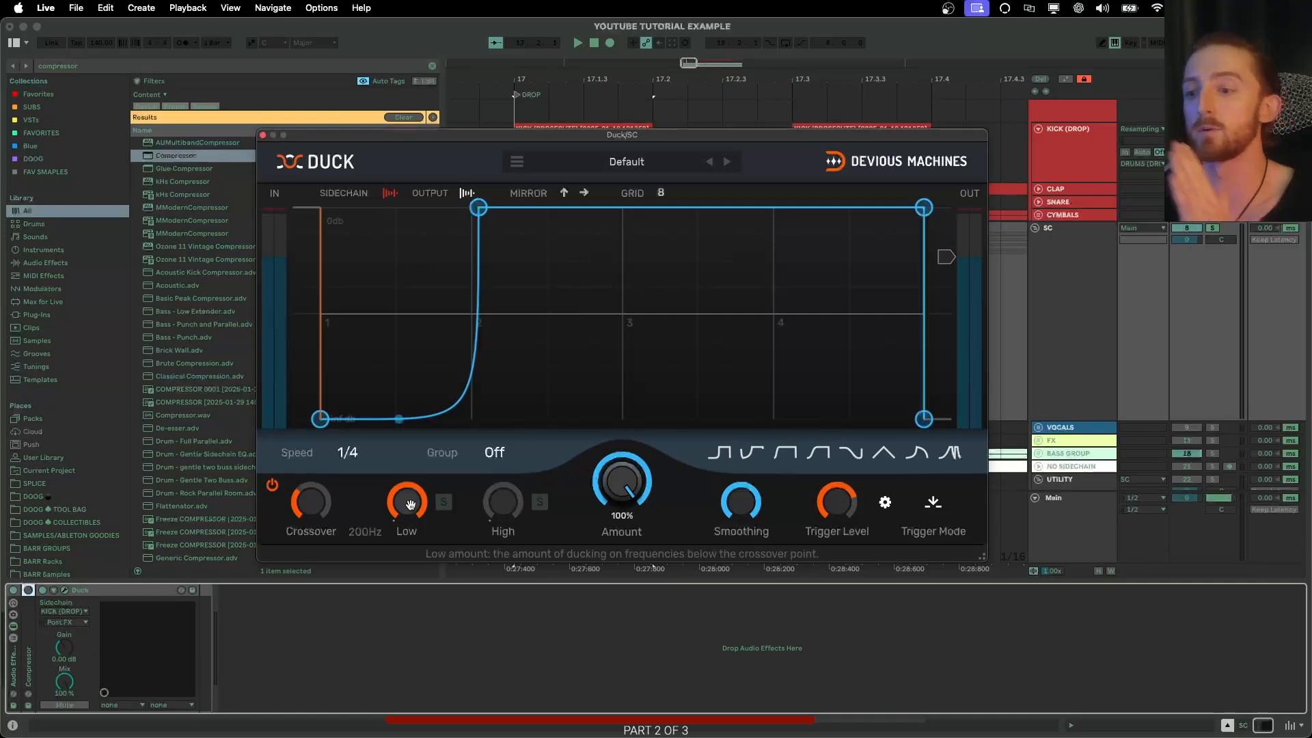
drag(502, 508, 502, 495)
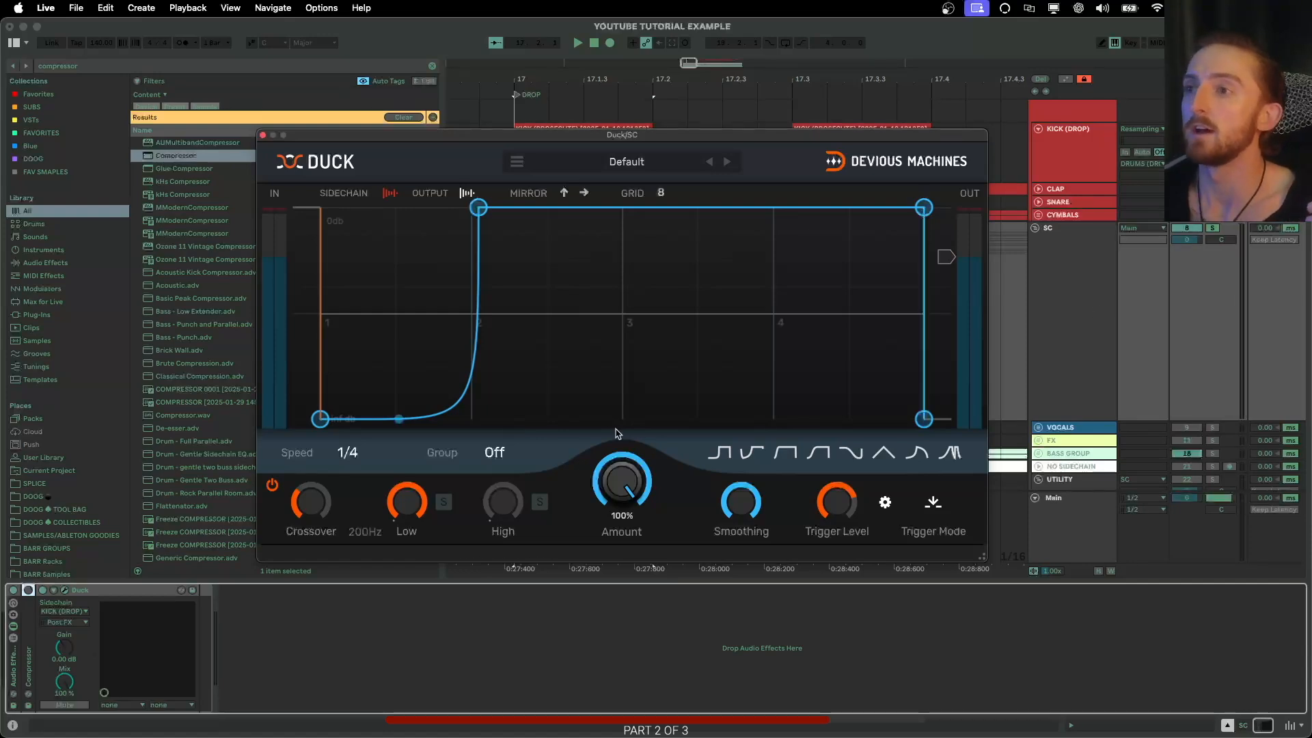
mouse_move(623, 477)
mouse_down()
mouse_move(624, 504)
mouse_move(624, 473)
mouse_up()
Look over Duck's preset choices and trigger modes, and close its window.
click(633, 162)
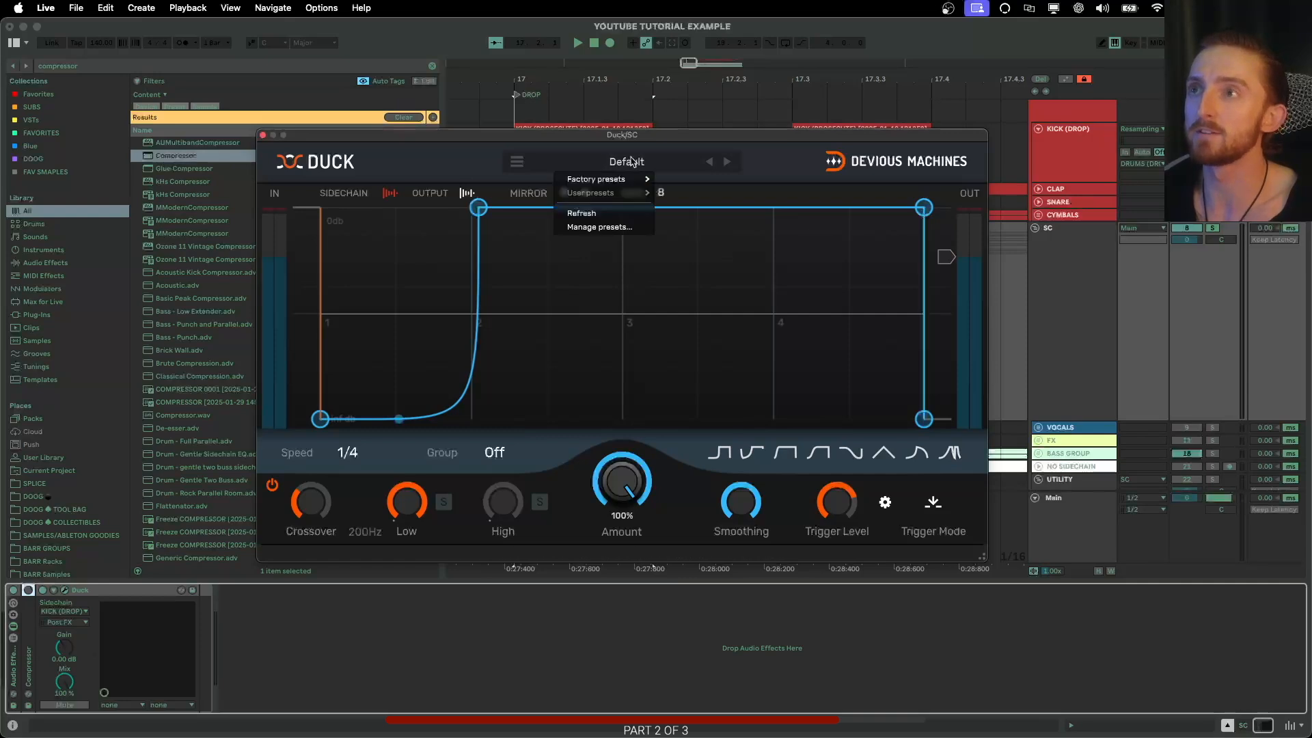
click(793, 171)
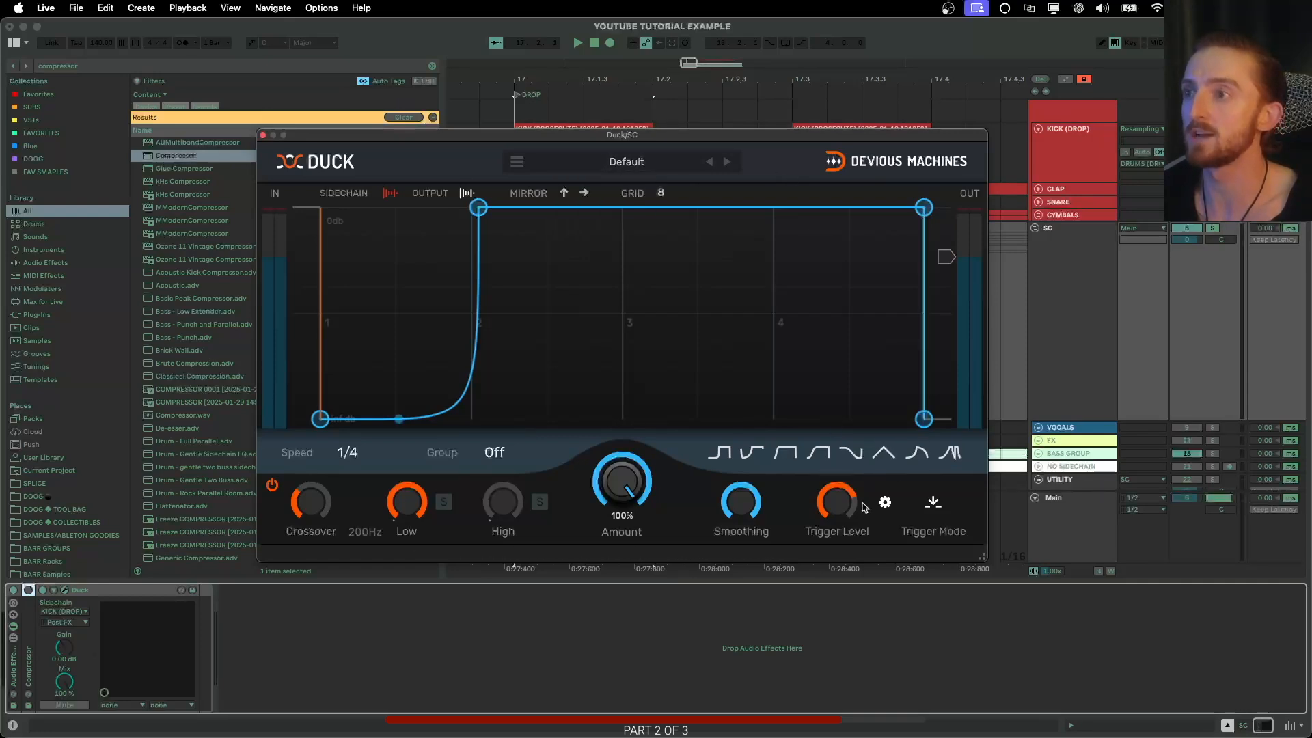
click(933, 503)
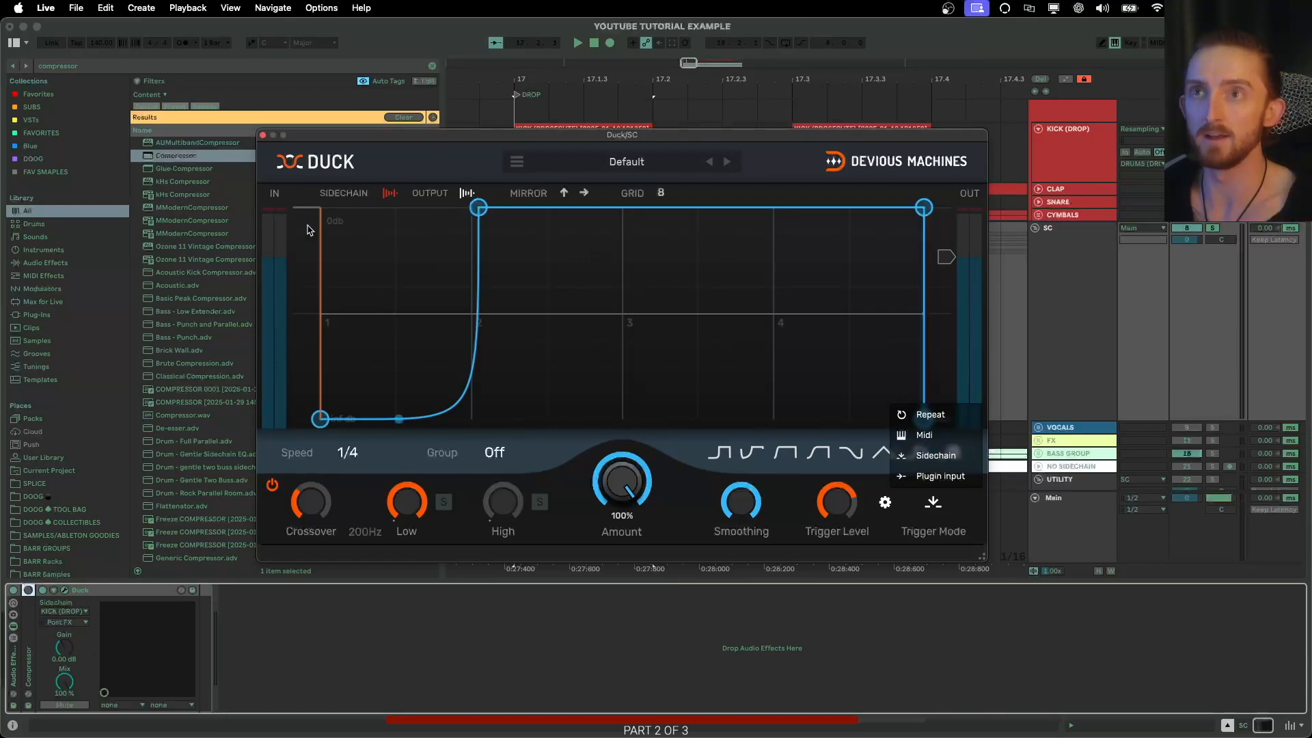
click(261, 136)
Fold the COMPRESSOR group and unfold the DUCK 3RD PARTY group to view its waveforms from 17.1.1.
scroll(964, 257, down, 5)
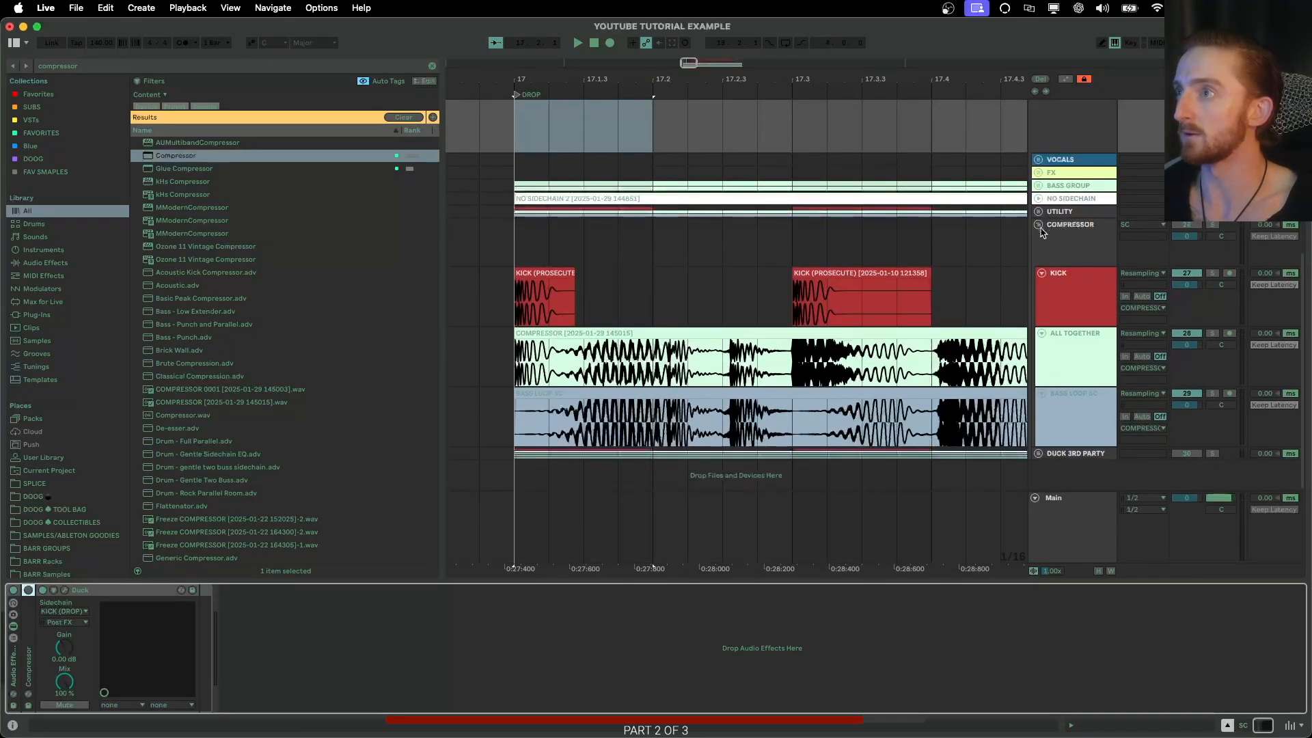
click(1040, 228)
click(1038, 238)
click(1066, 258)
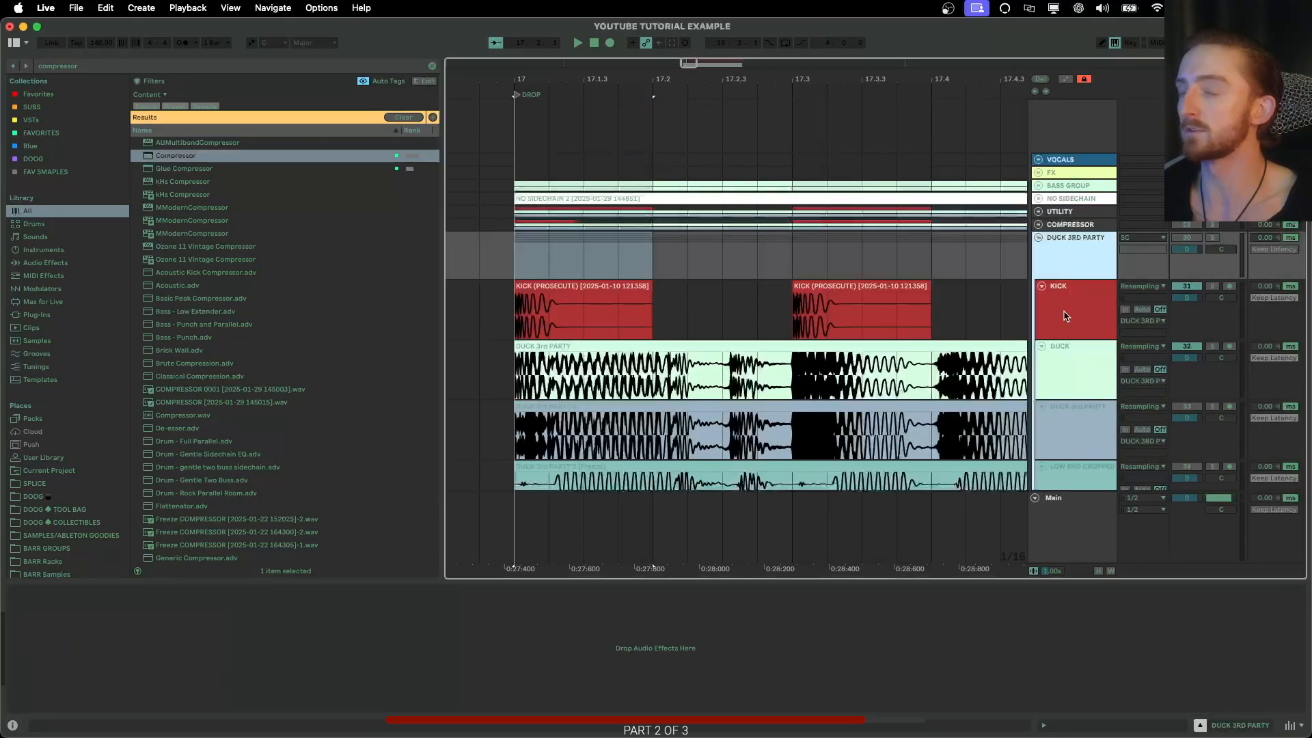
scroll(684, 315, up, 3)
scroll(684, 314, down, 1)
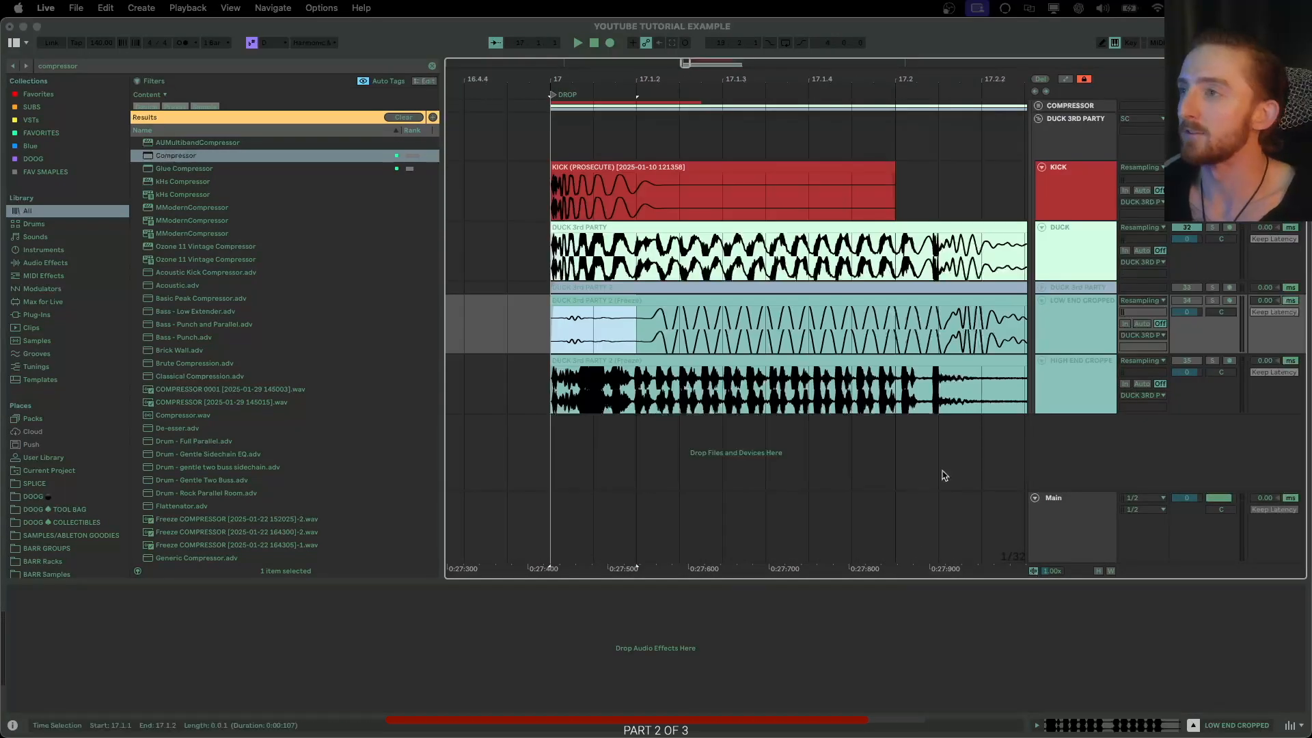
Compare the LOW END CROPPED and HIGH END CROPPED tracks in the DUCK 3RD PARTY group.
scroll(943, 476, up, 1)
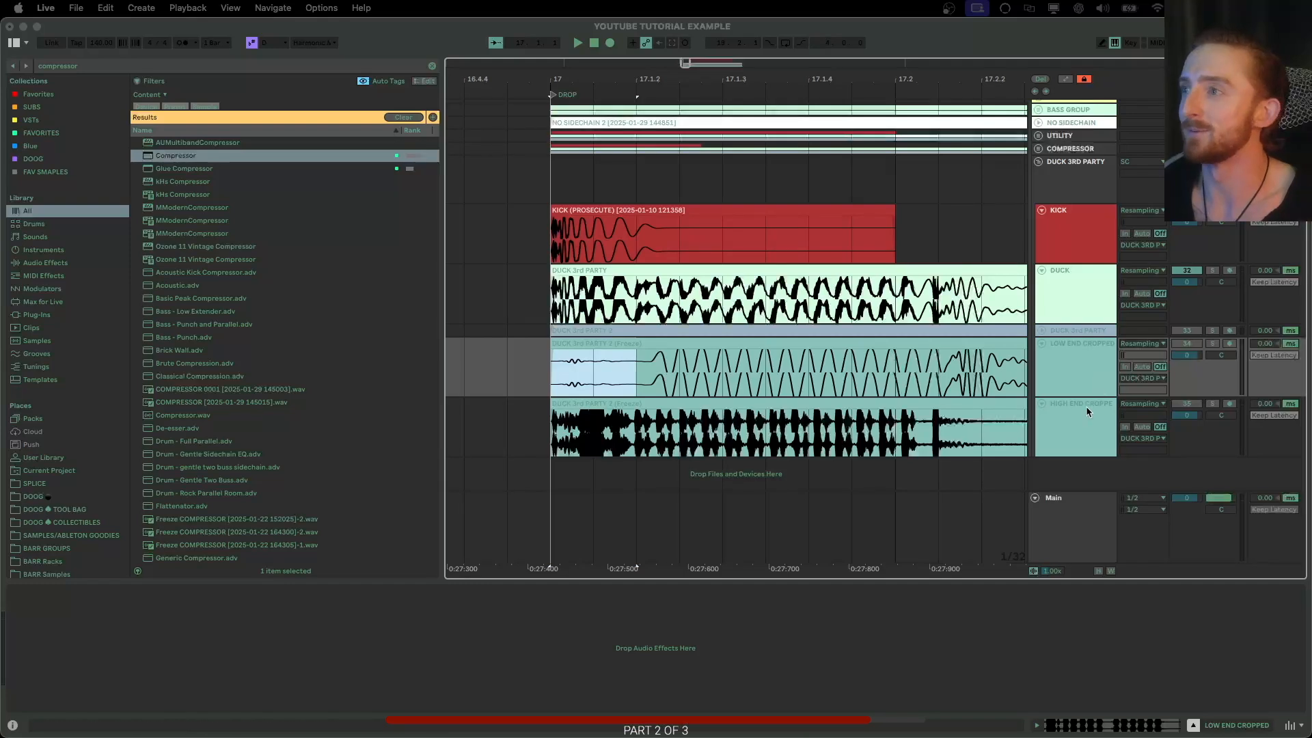
click(1071, 378)
click(1076, 423)
click(1072, 375)
click(1062, 425)
click(1063, 385)
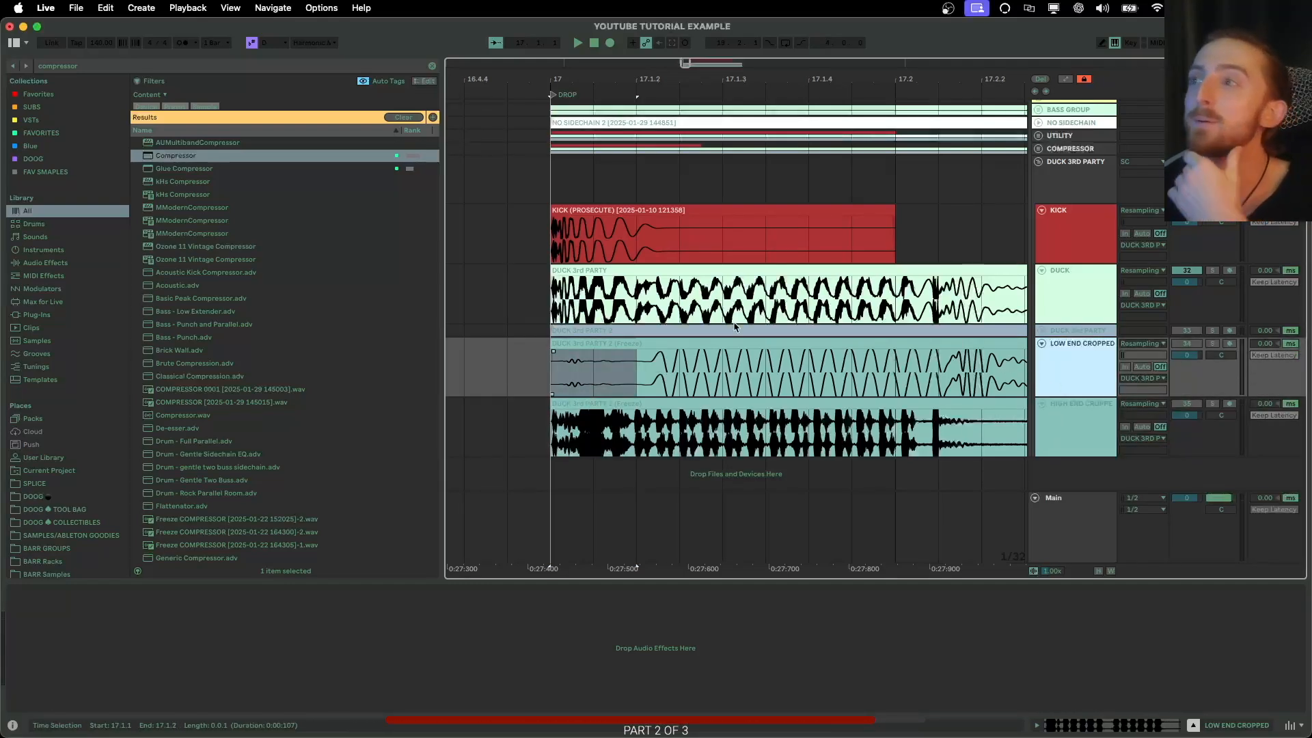
Examine the LOW END CROPPED waveform and mark its ducked region from 17.1.1 to 17.1.2.
click(560, 374)
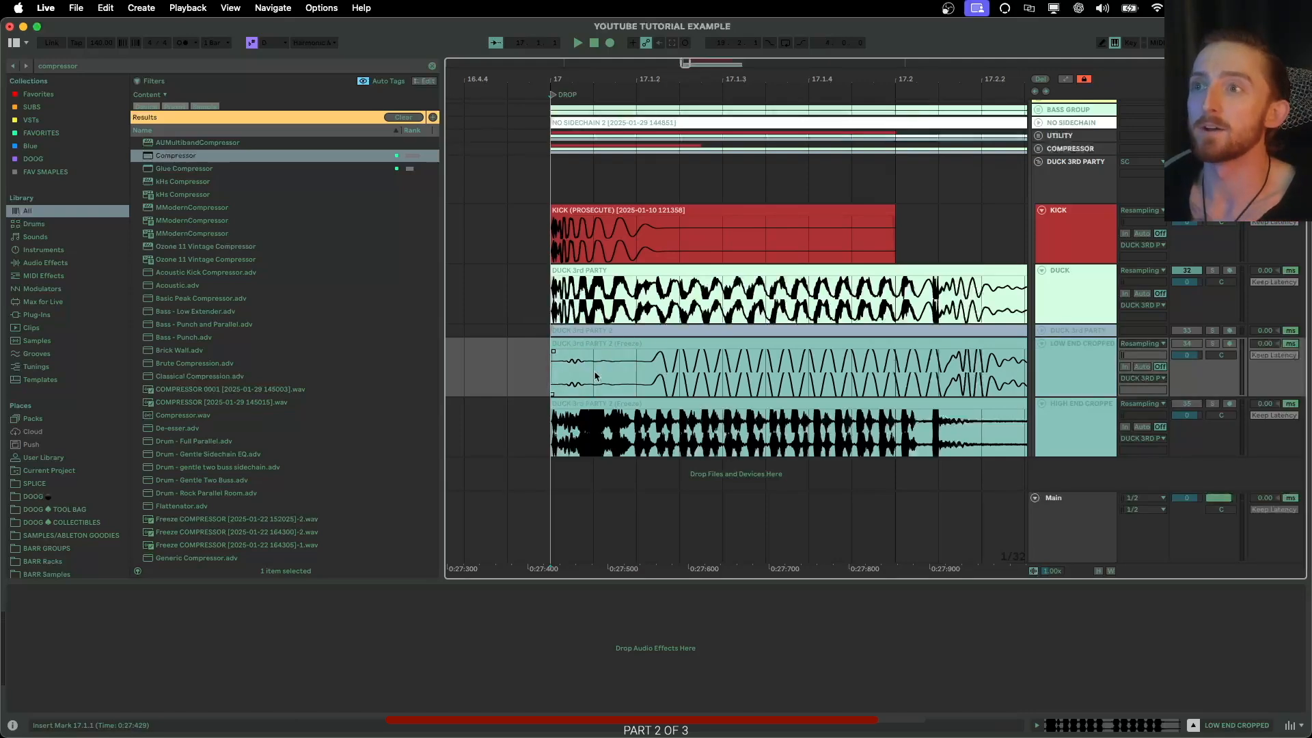
double_click(560, 376)
scroll(589, 382, right, 1)
scroll(591, 382, up, 2)
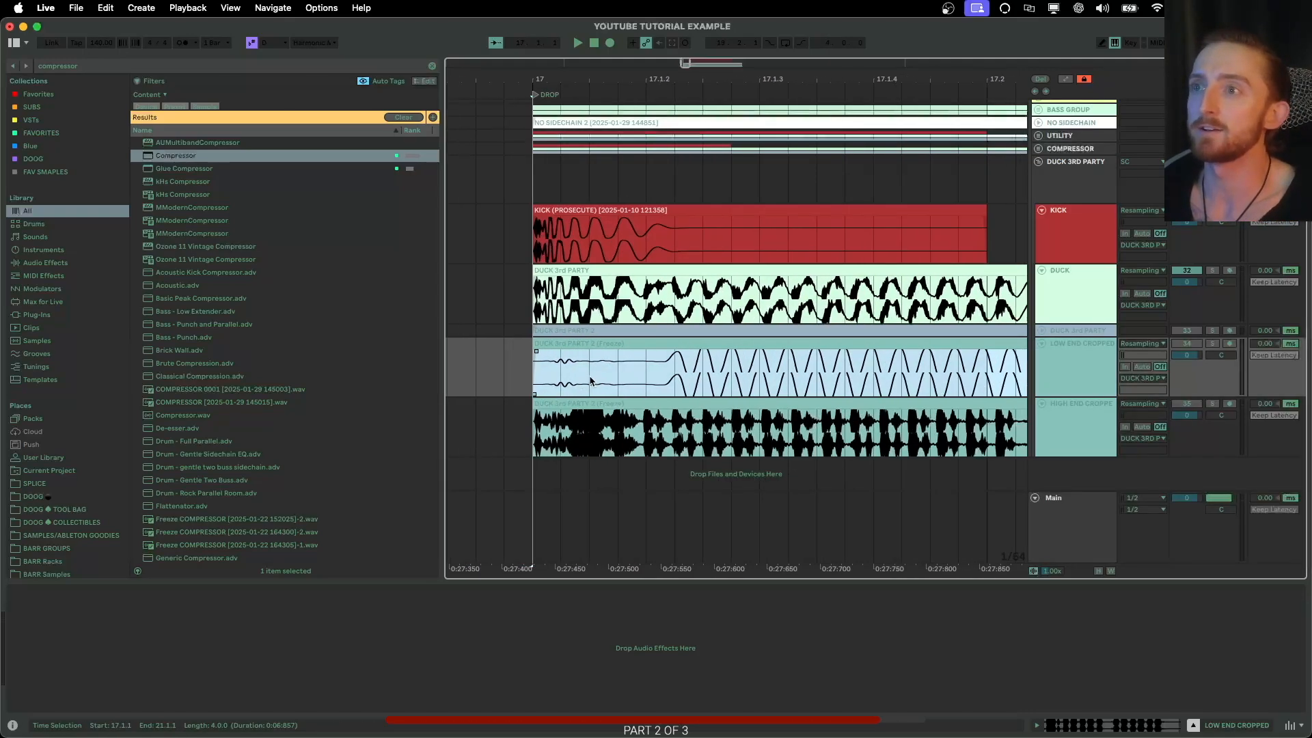
scroll(570, 381, down, 4)
scroll(567, 381, up, 3)
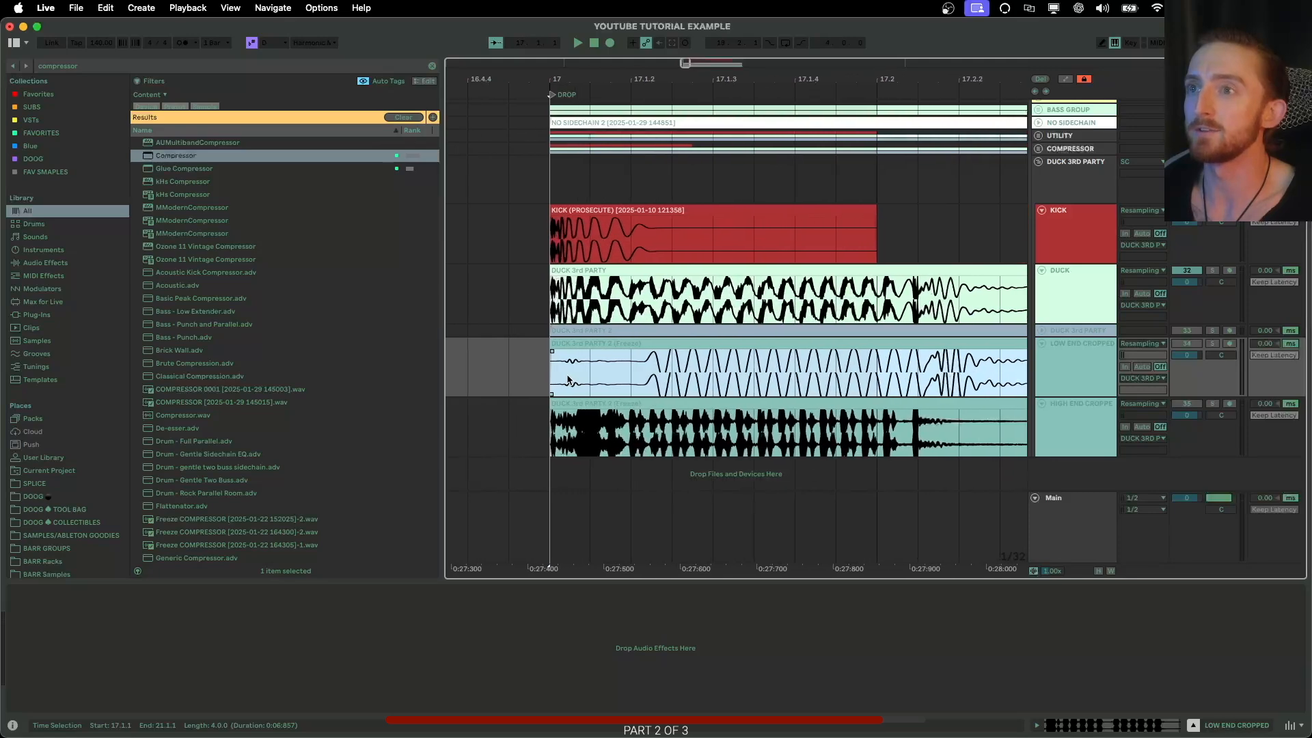
drag(558, 376, 616, 369)
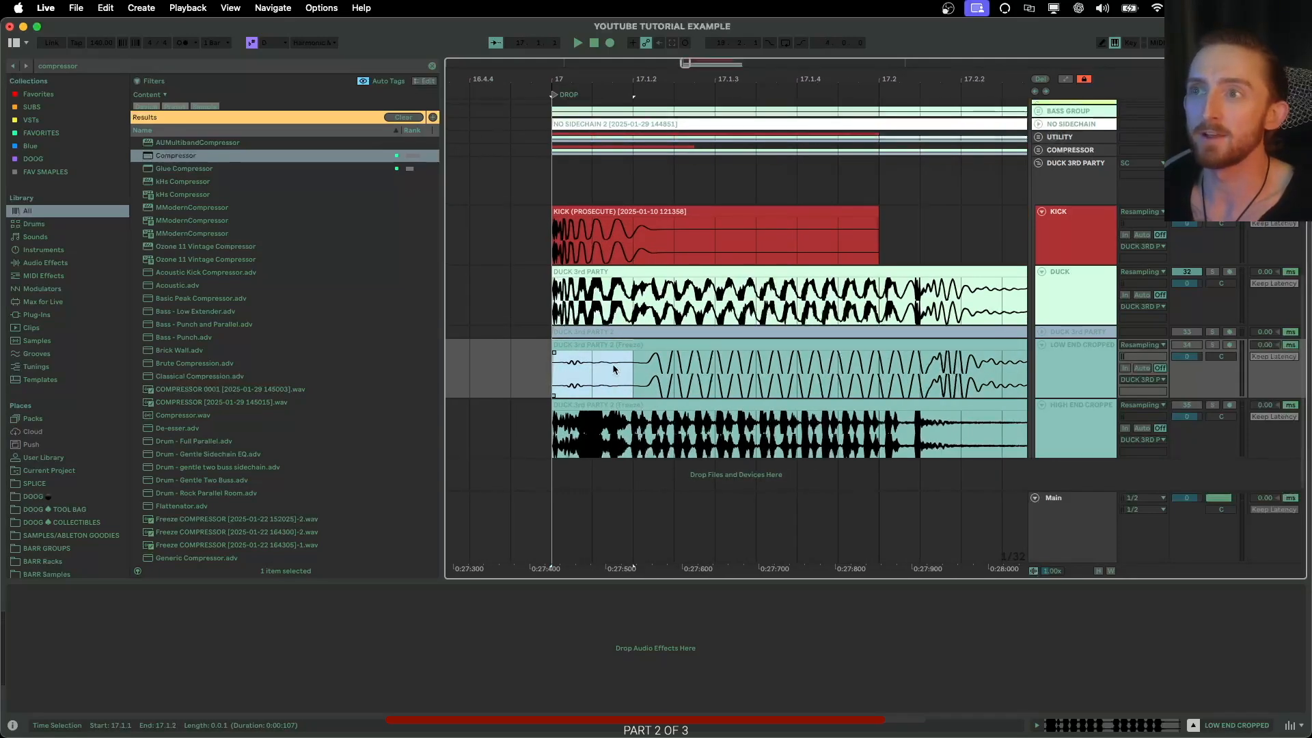
Split the KICK clip at 17.1.2 and paste its first part onto LOW END CROPPED at 17.1.1, and select HIGH END CROPPED up to 17.2.2.
scroll(624, 213, up, 1)
click(625, 230)
key(super+e)
click(556, 376)
key(super+v)
drag(558, 433, 944, 439)
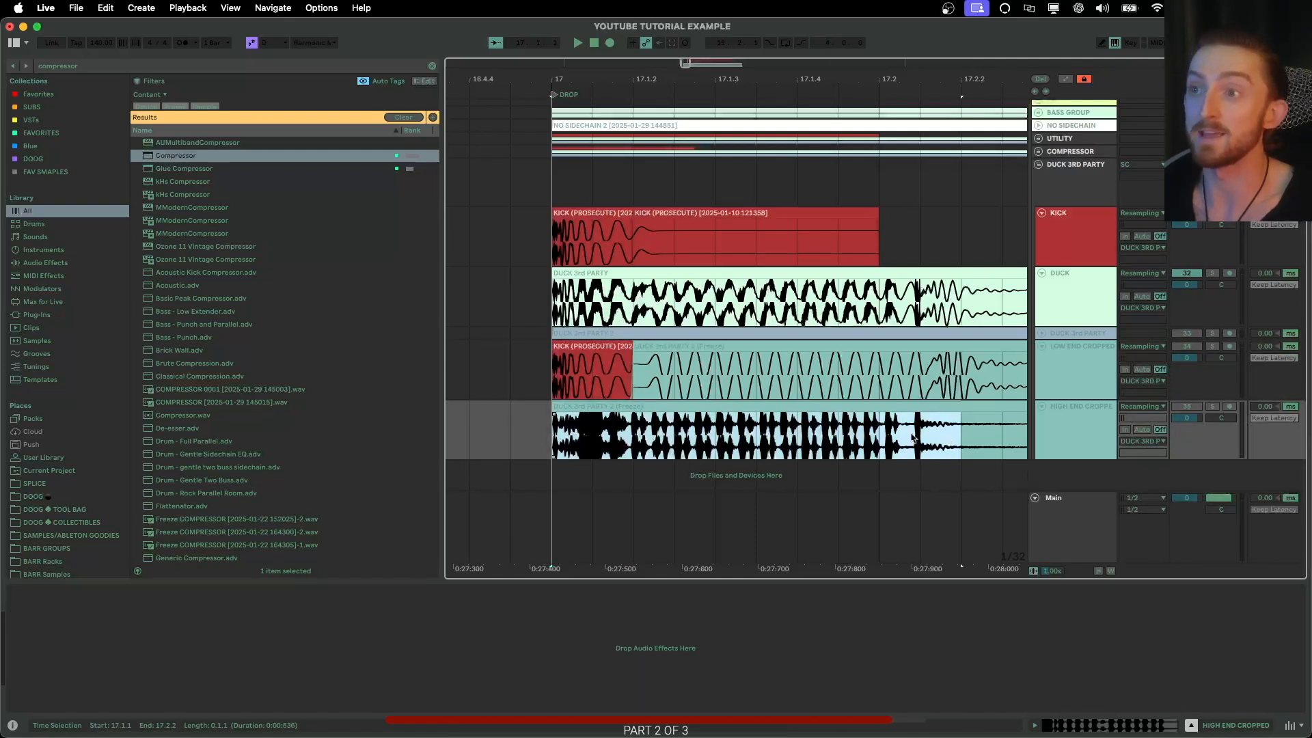
Mark HIGH END CROPPED from 17.1.1 to 17.1.2 and undo the kick paste on LOW END CROPPED.
scroll(566, 441, up, 5)
drag(540, 440, 721, 438)
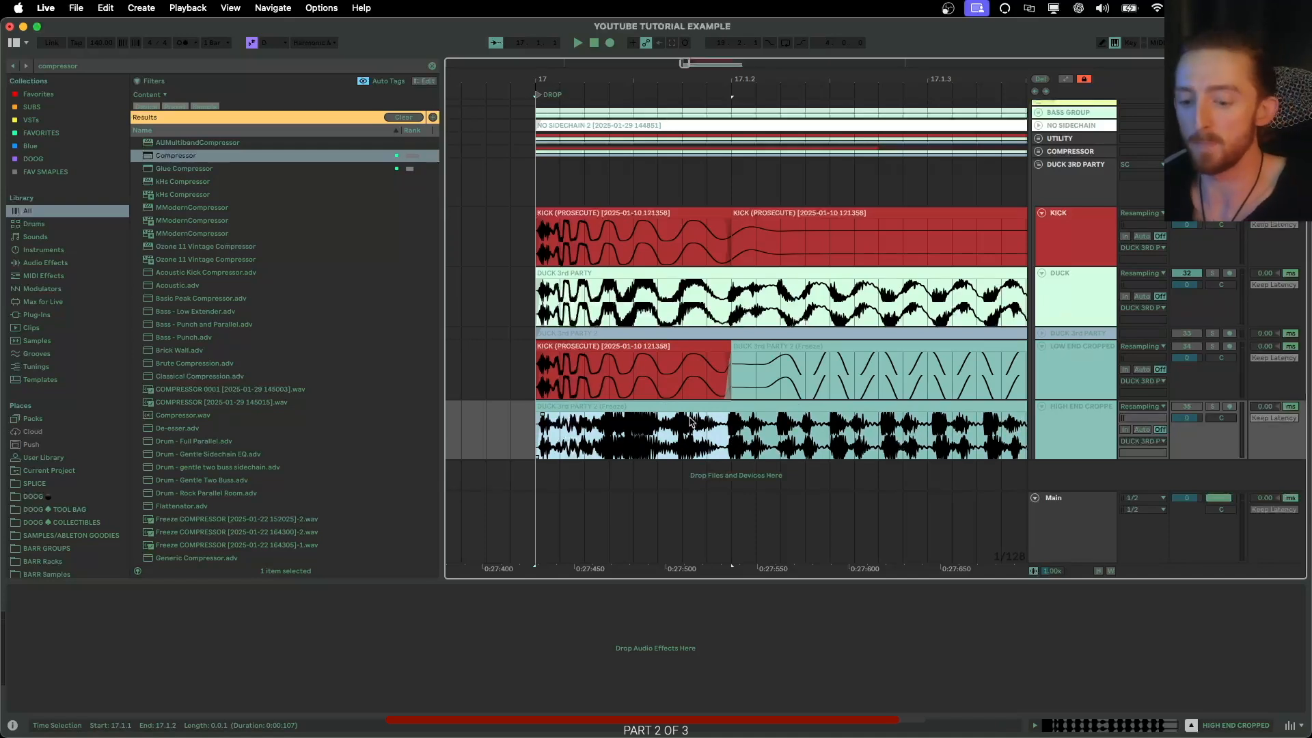
key(super+z)
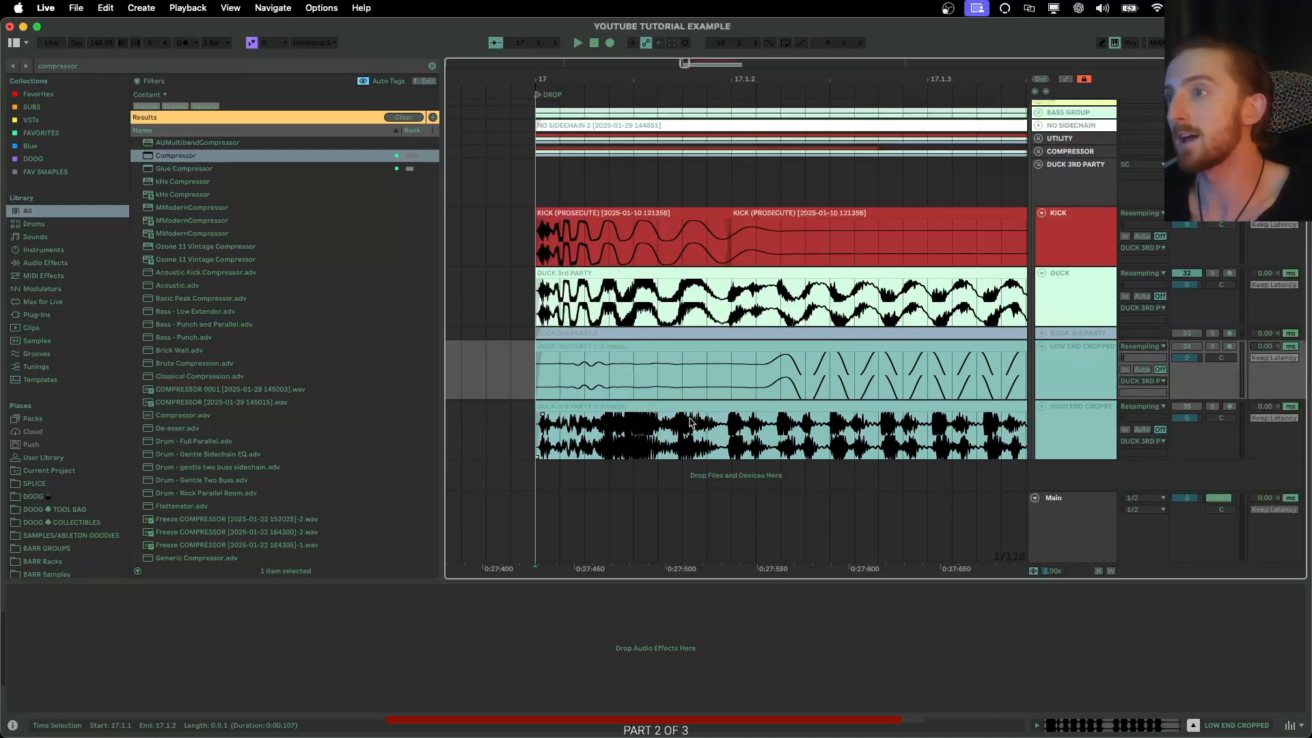
scroll(574, 379, down, 2)
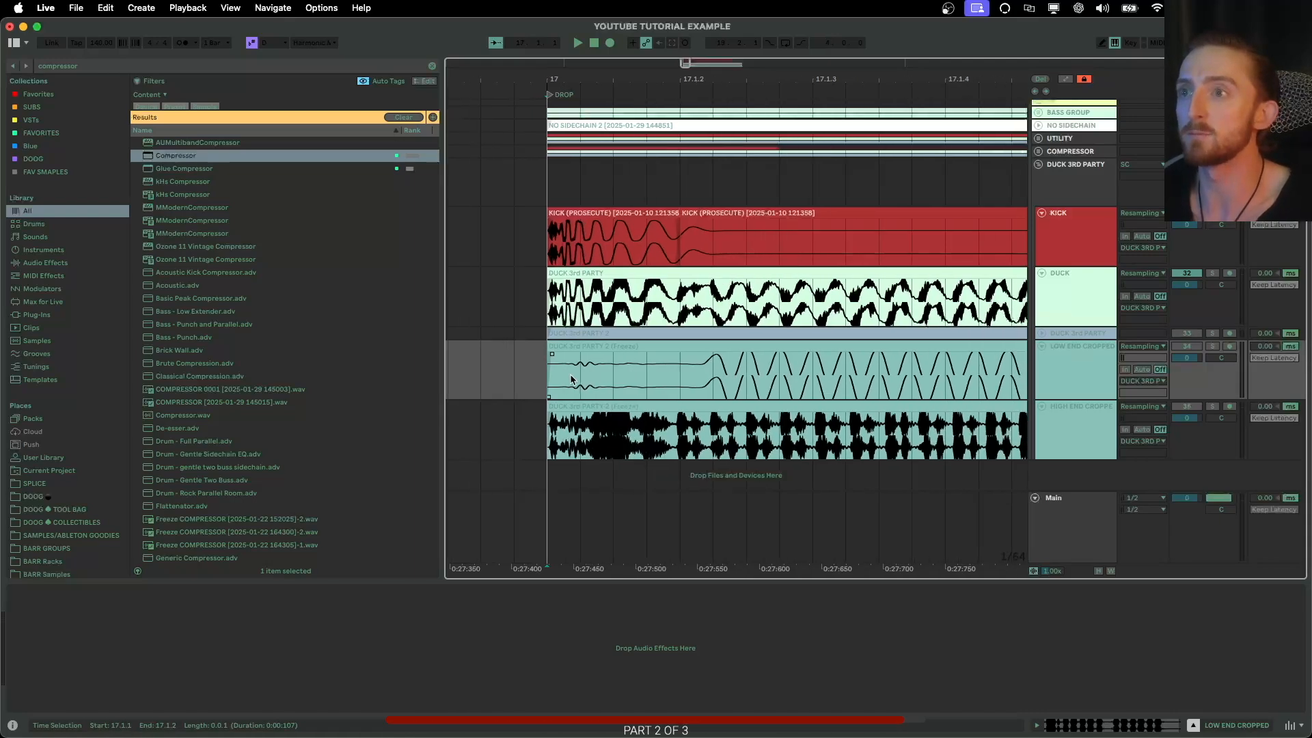
scroll(571, 380, down, 3)
scroll(947, 332, up, 1)
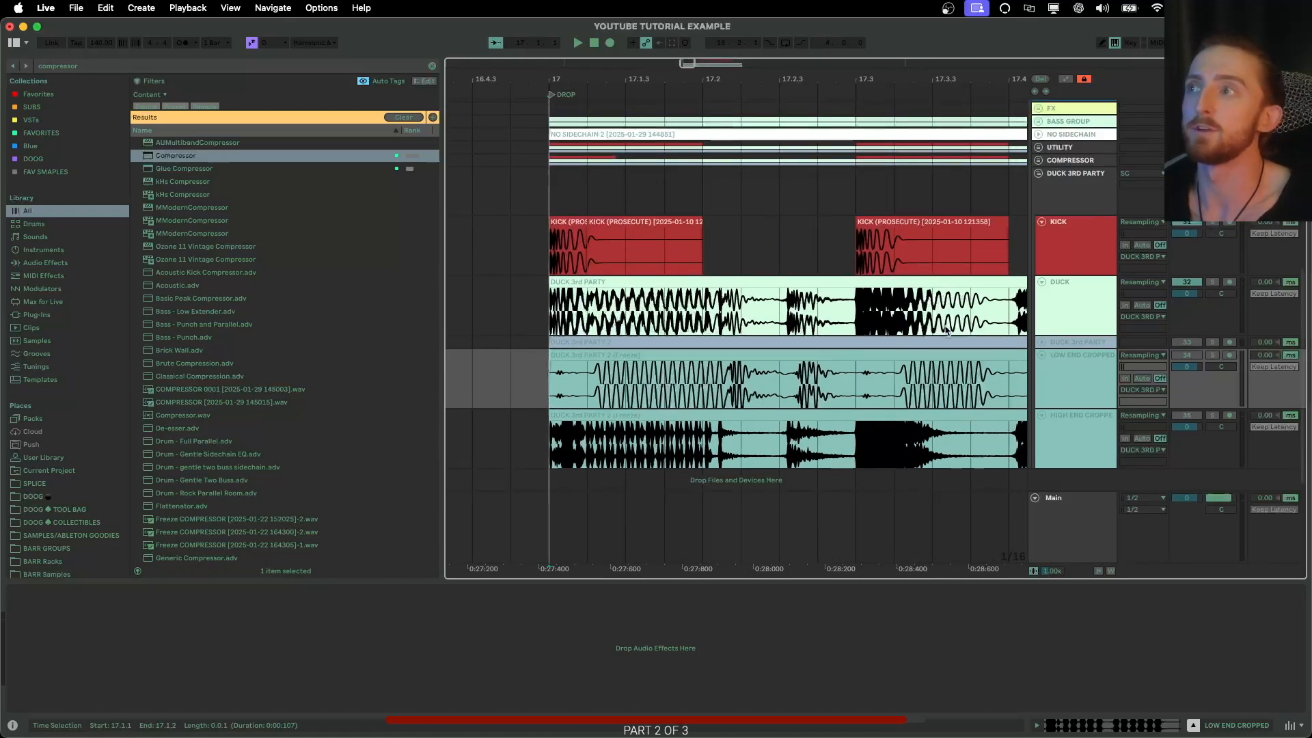
Fold the DUCK 3RD PARTY group and open the Duck plug-in window from the SC group's device chain.
scroll(947, 332, up, 2)
click(1038, 222)
scroll(1041, 234, up, 6)
click(1048, 314)
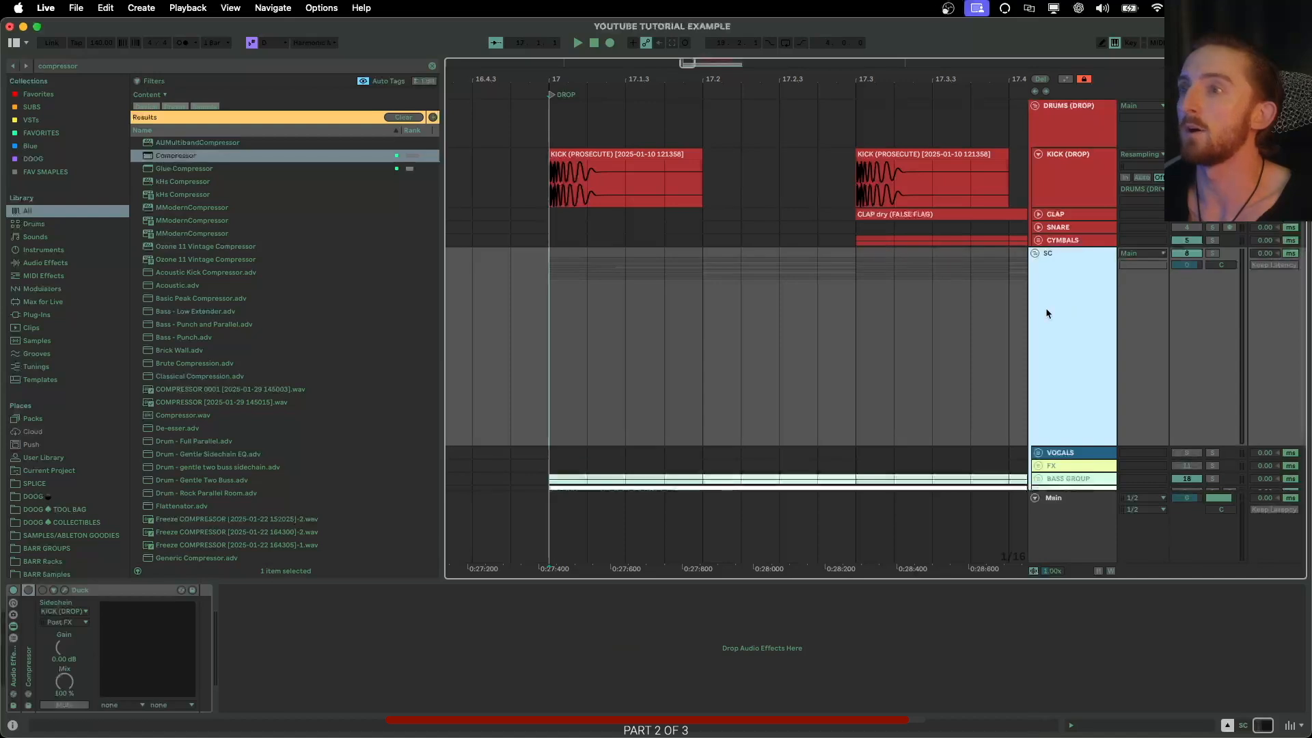
click(42, 590)
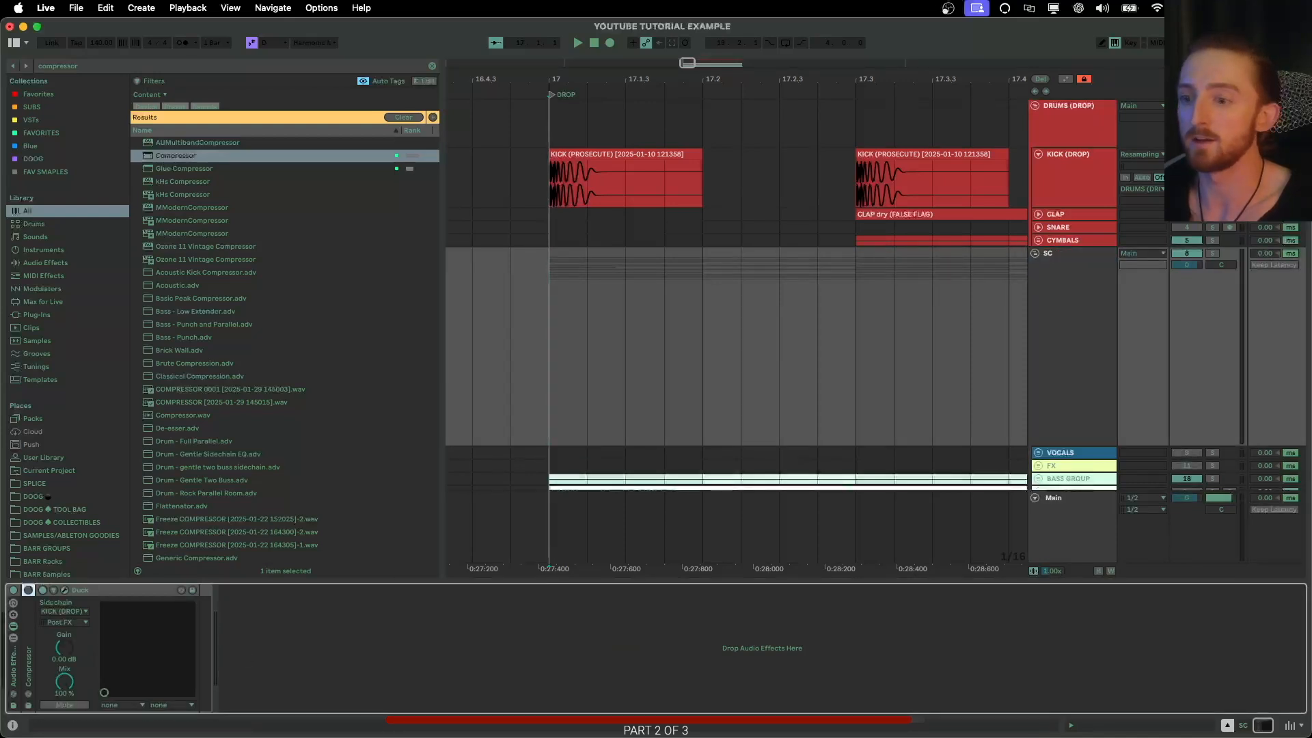
click(64, 591)
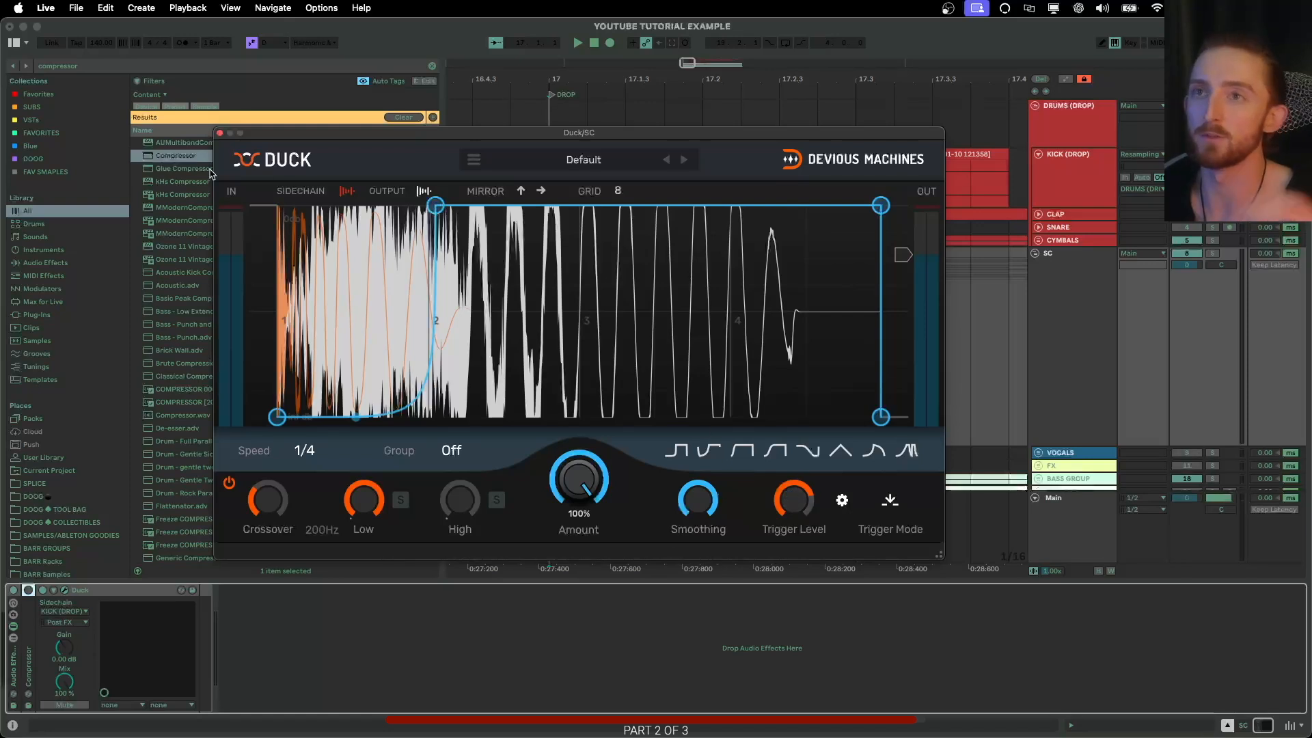
Close the Duck plug-in window and expand the Compressor in the SC group's device chain.
click(219, 134)
drag(175, 155, 232, 644)
click(28, 590)
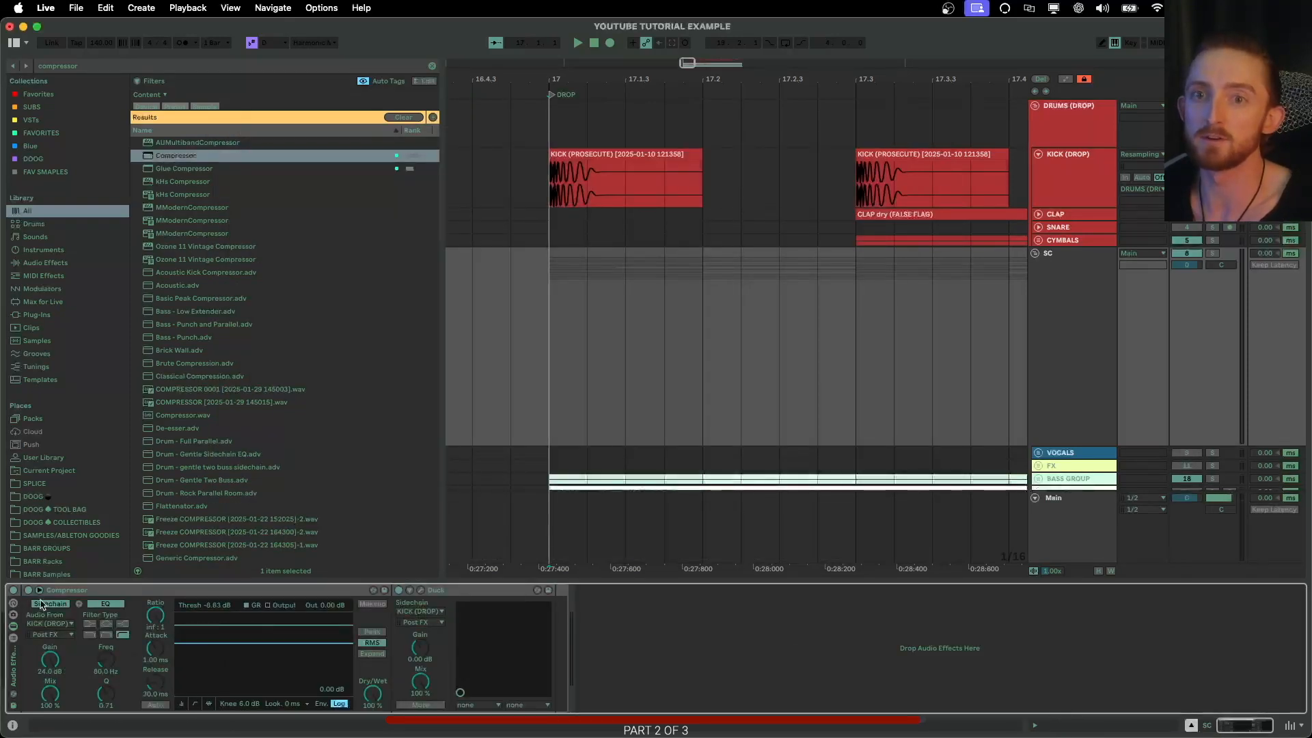
click(28, 590)
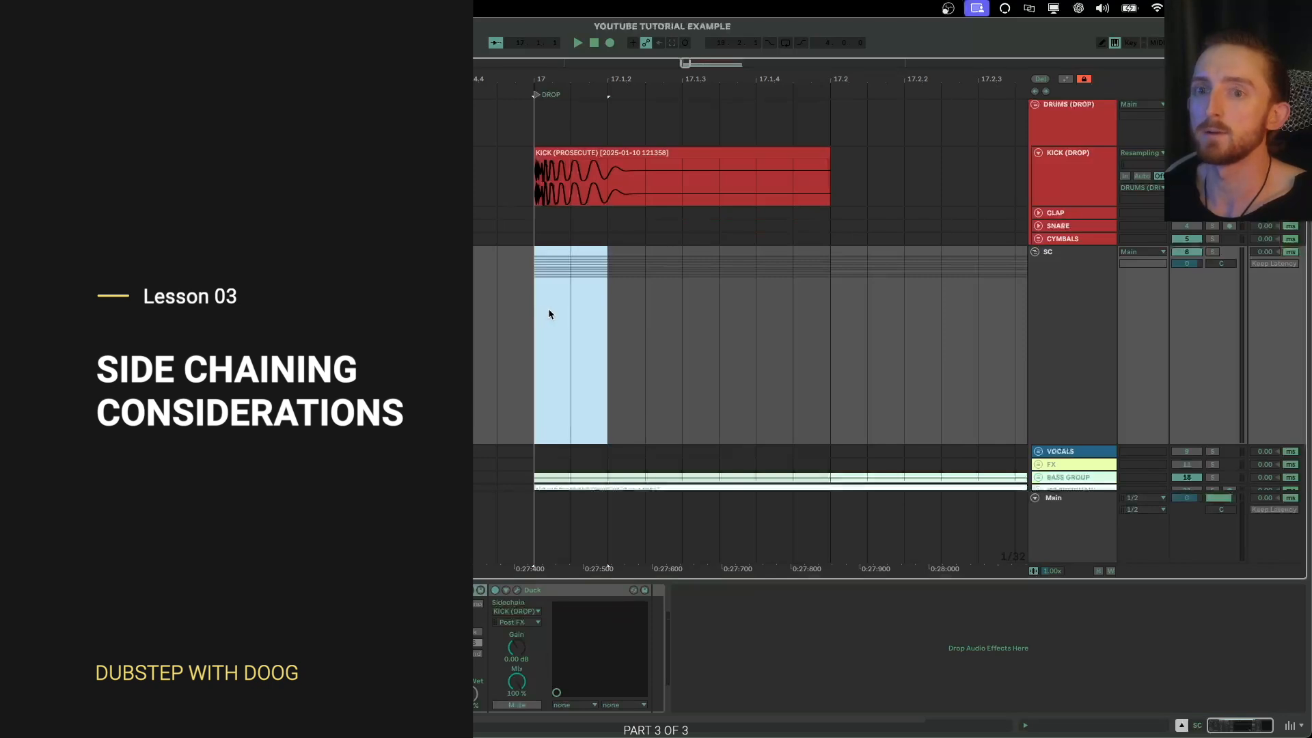
Review the Utility, Compressor and Duck devices on the SC group one after another.
click(184, 591)
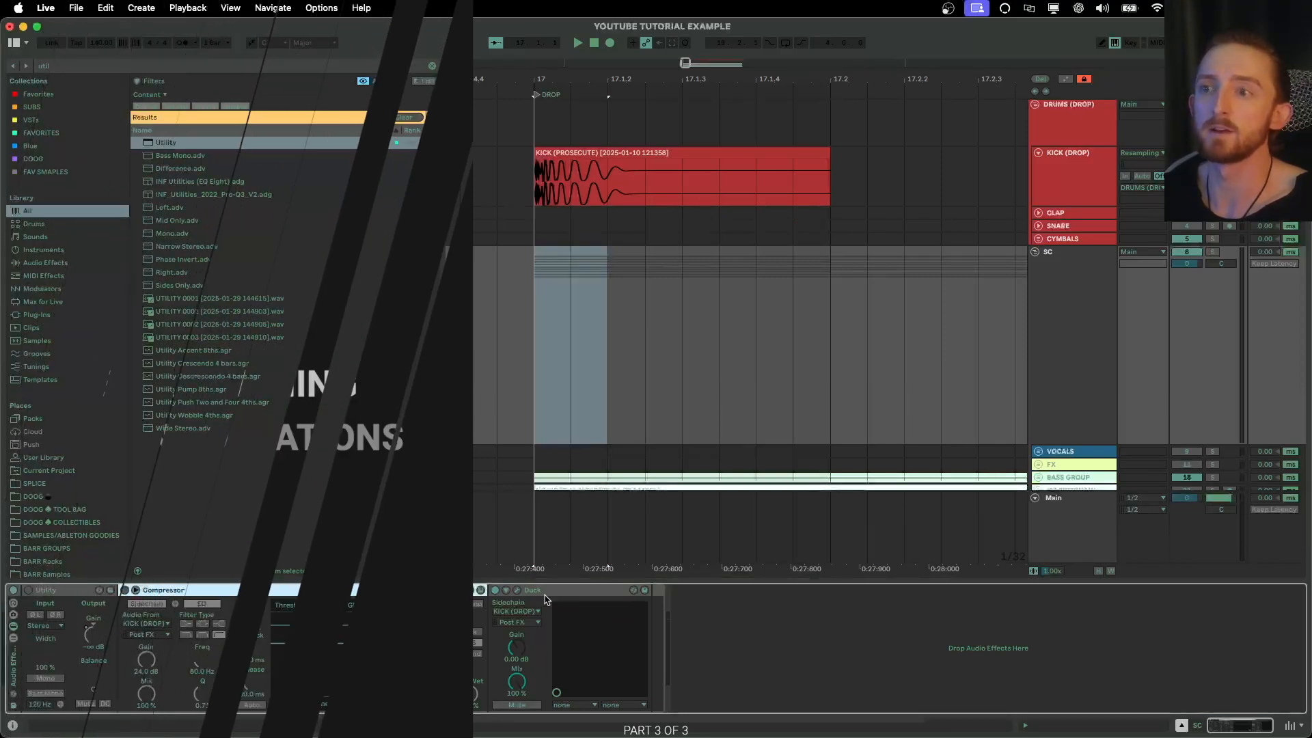
click(547, 590)
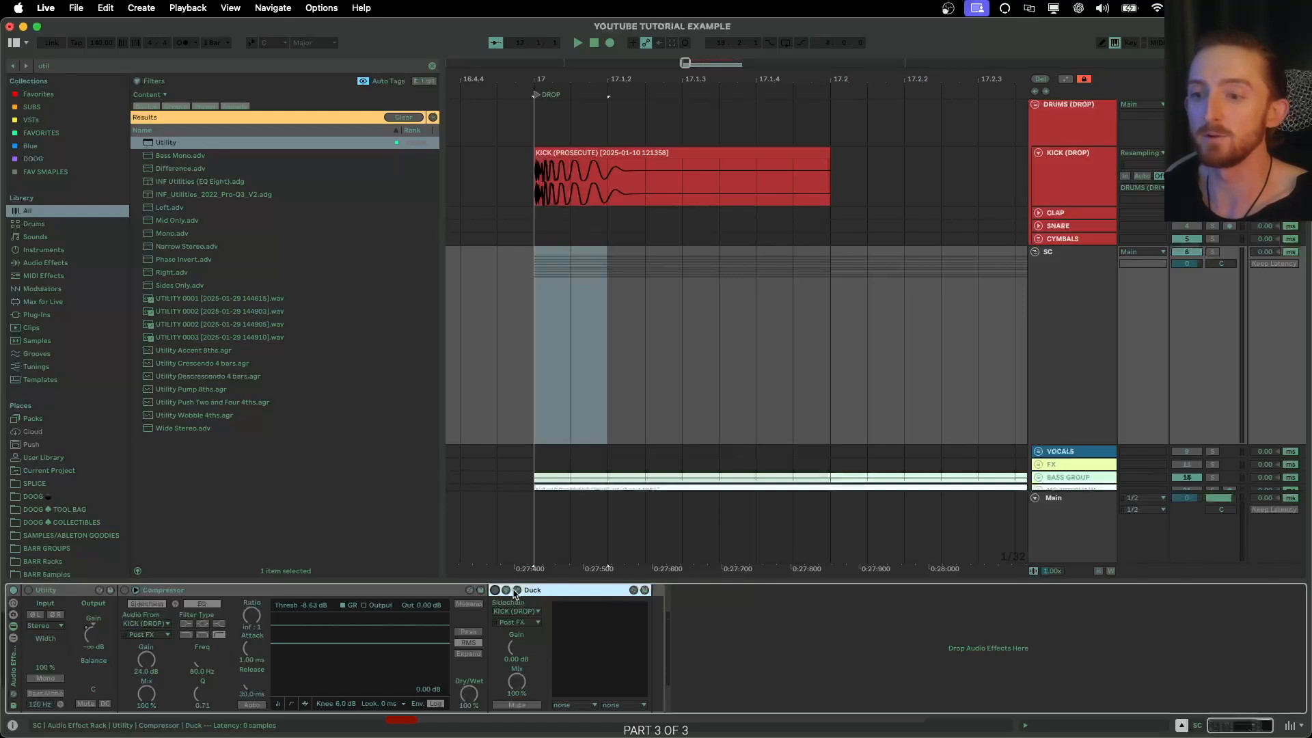
click(61, 592)
click(205, 593)
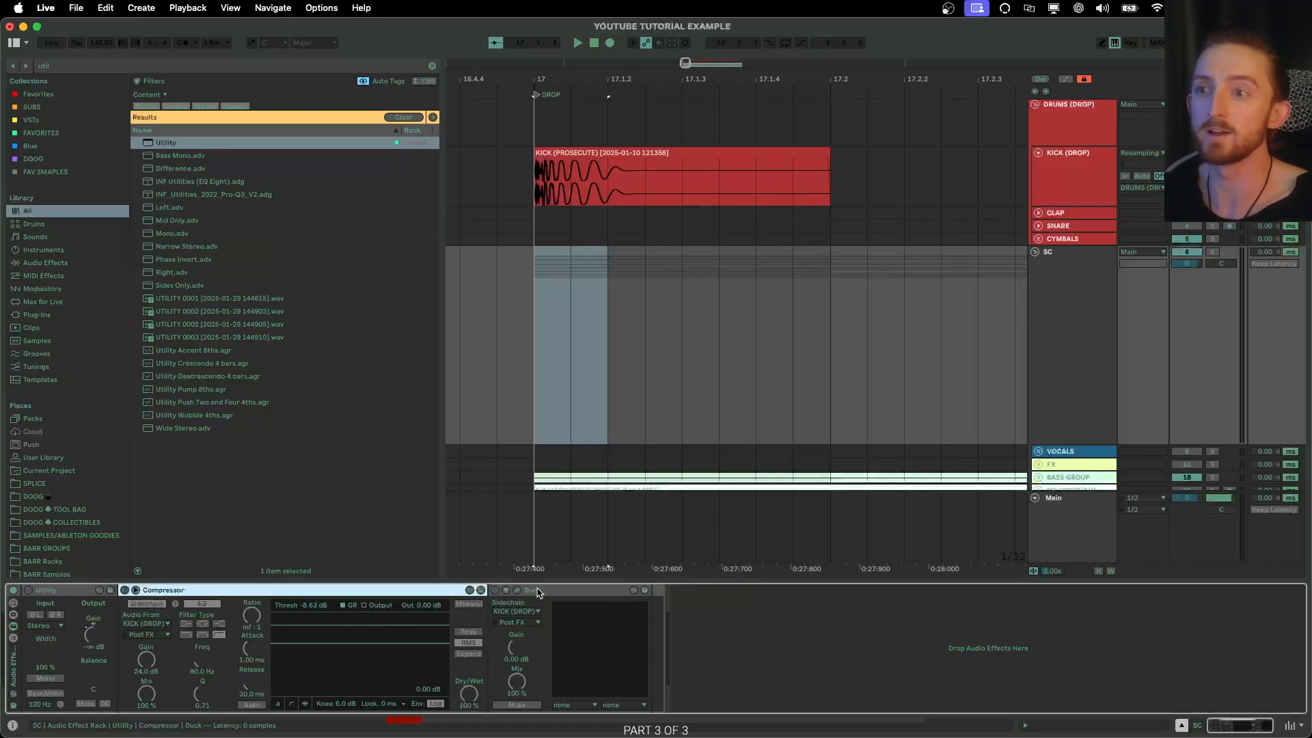
click(546, 590)
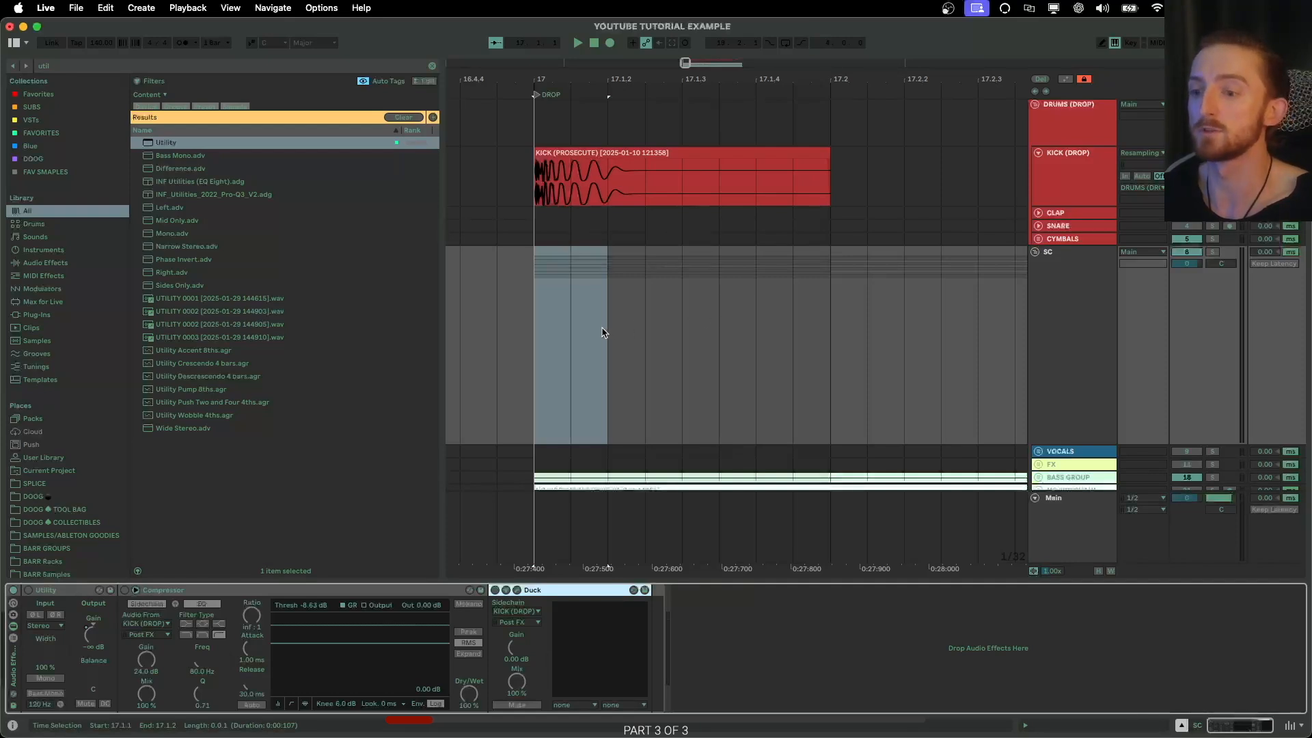
Unfold the UTILITY group and mark the ducked region of its BASS LOOP SC track from 17.1.1 to 17.1.2.
scroll(602, 336, down, 10)
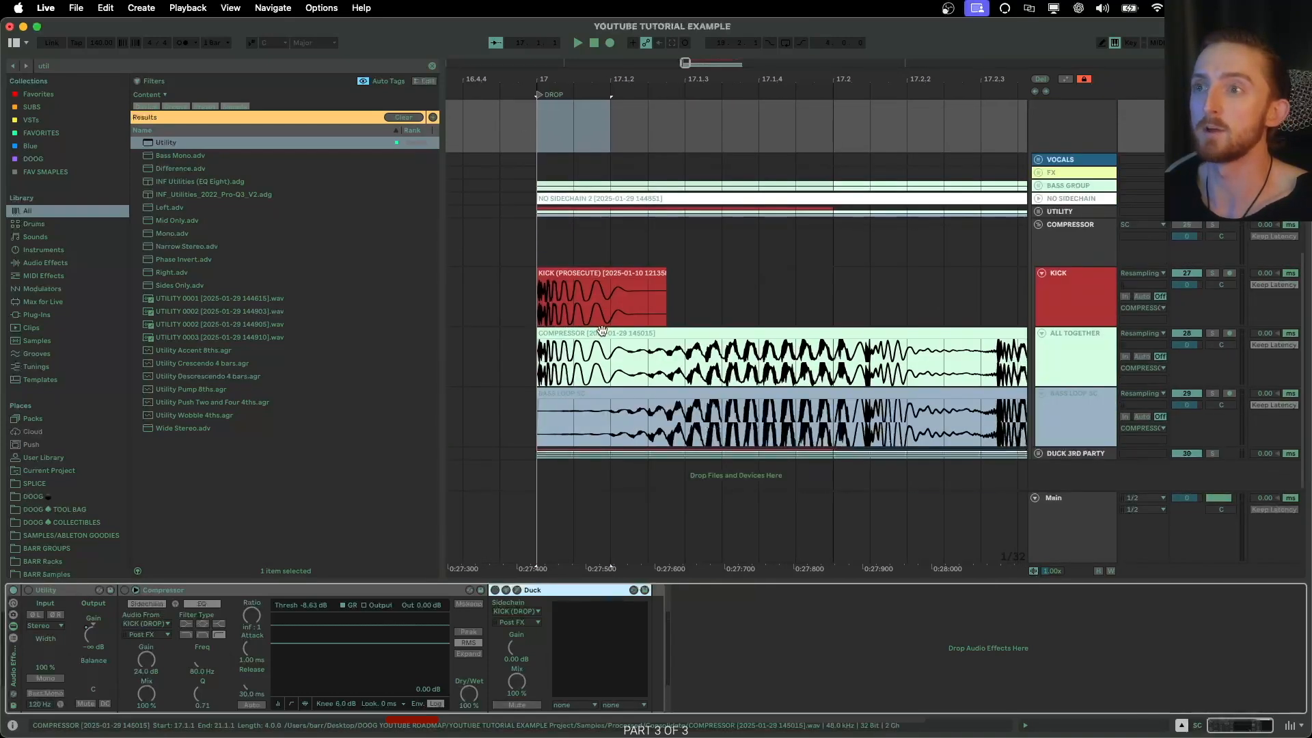
scroll(599, 335, up, 1)
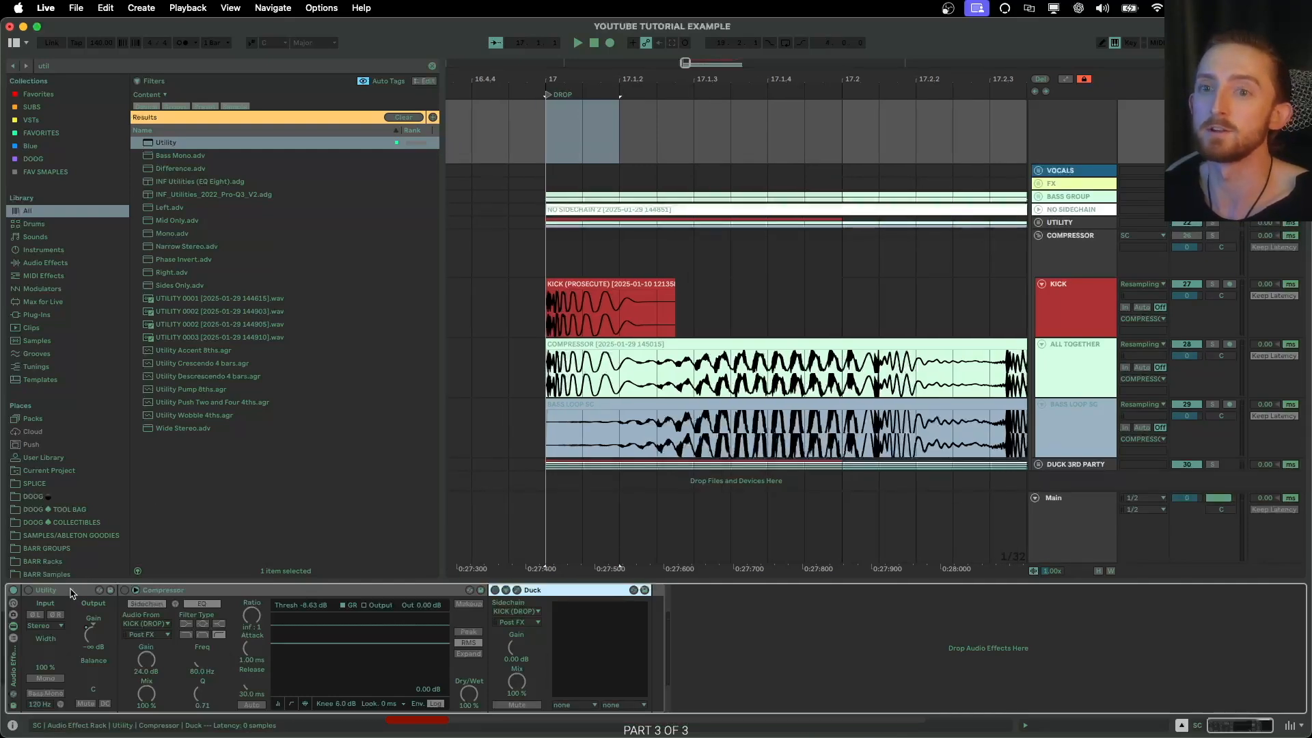
click(1041, 224)
scroll(683, 307, down, 4)
scroll(563, 313, up, 5)
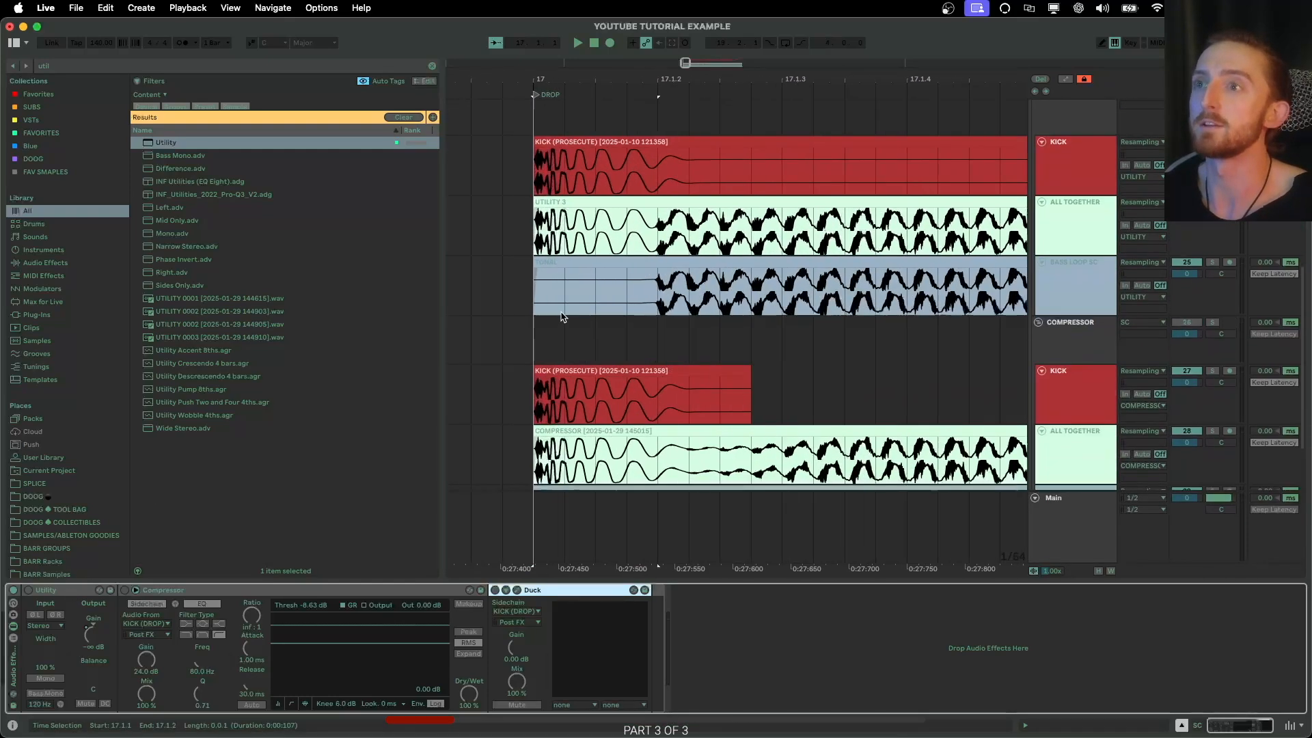
drag(534, 312, 646, 317)
scroll(652, 315, up, 1)
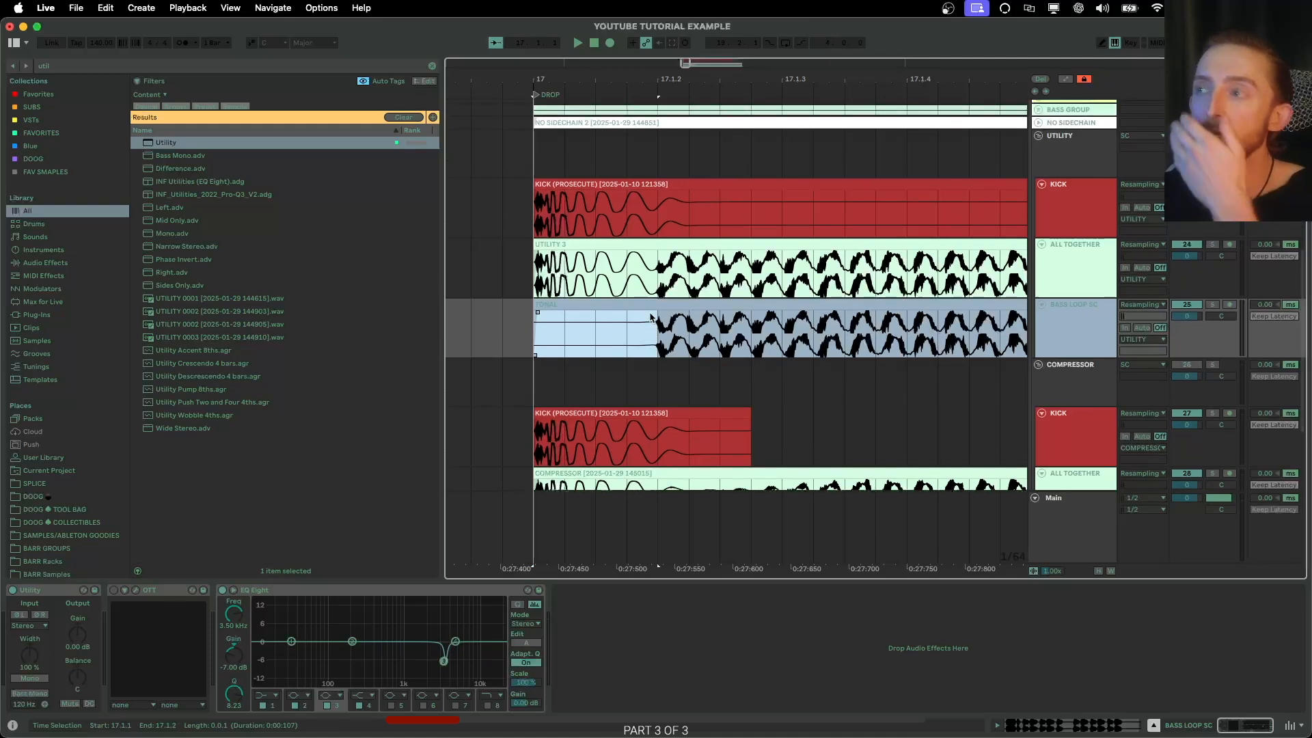
Fold the UTILITY group and set the threshold of the SC group's Compressor to -9.61 dB.
click(1038, 135)
click(1064, 158)
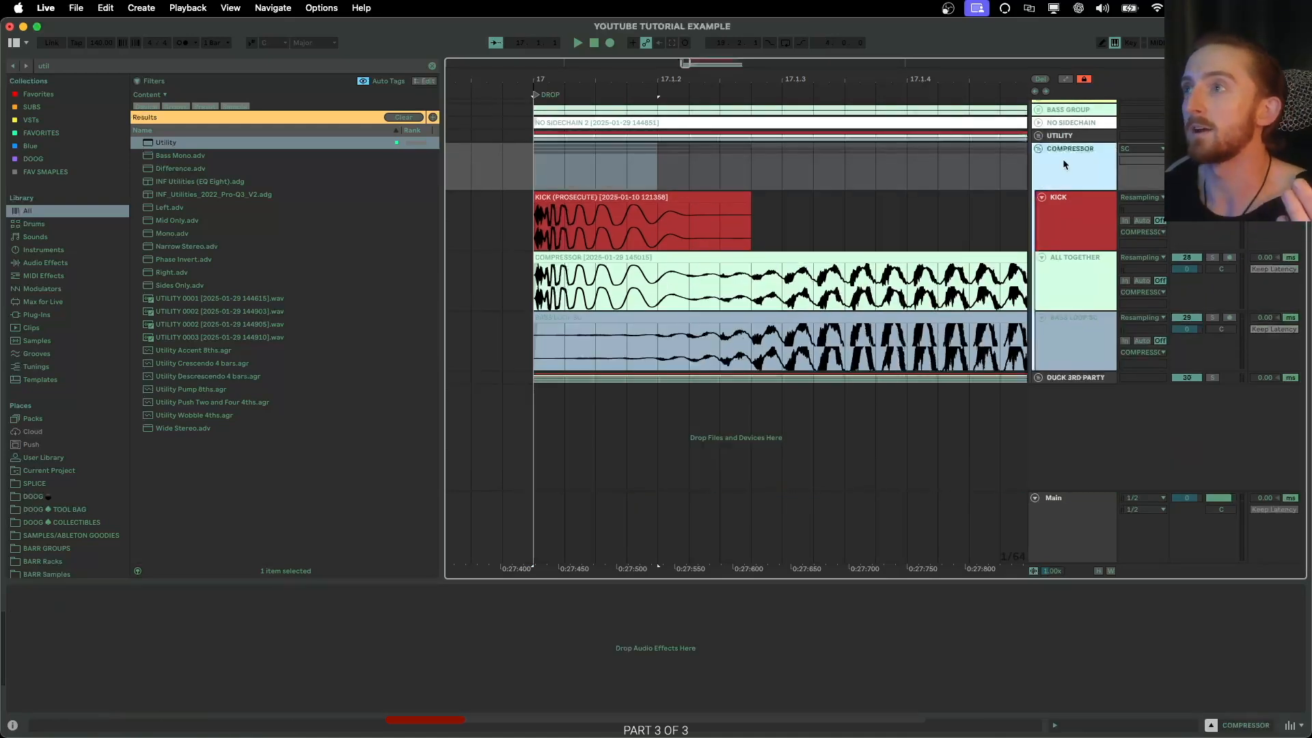
scroll(743, 265, up, 5)
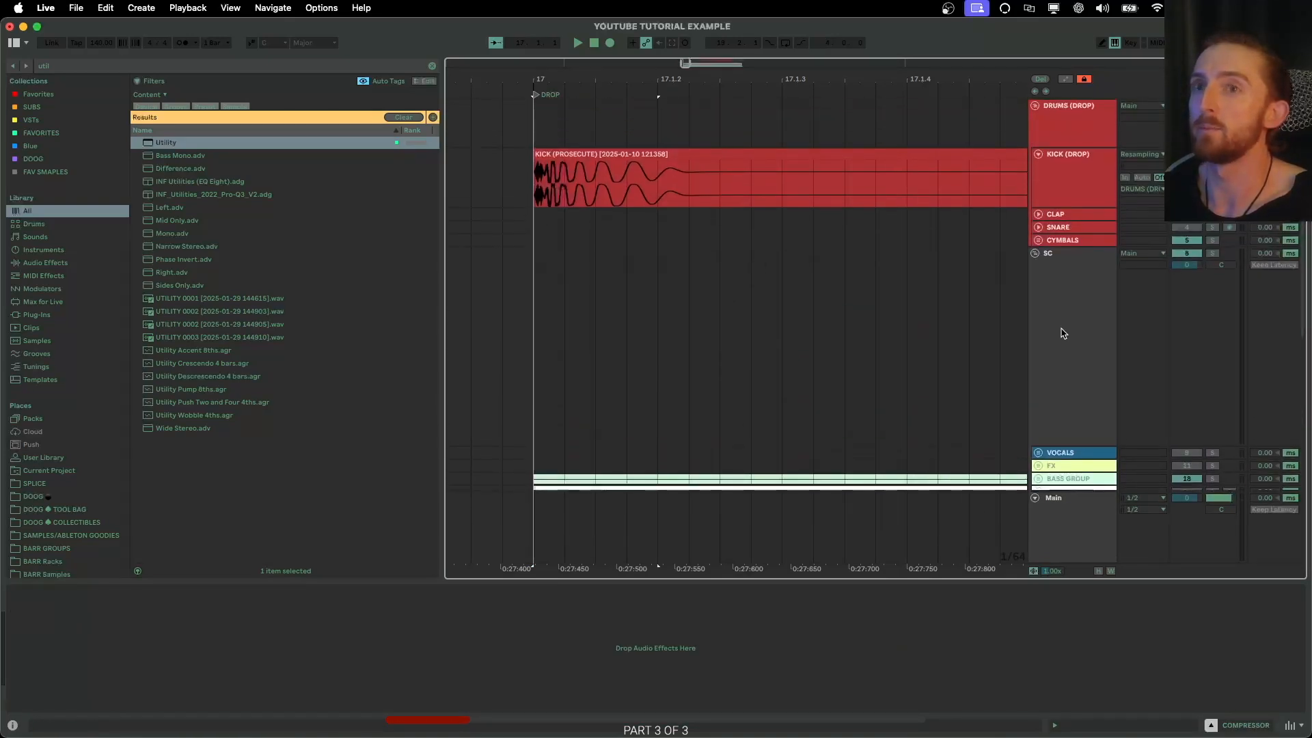
click(1070, 332)
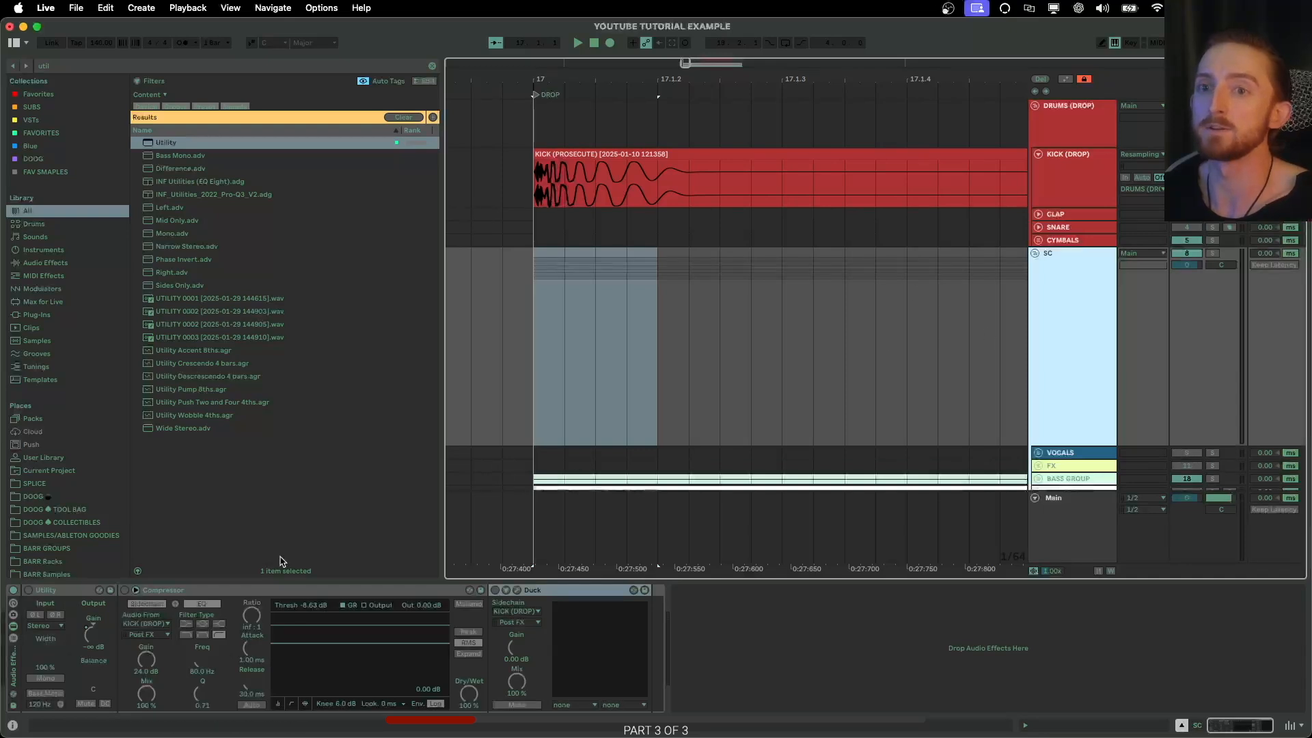
click(297, 644)
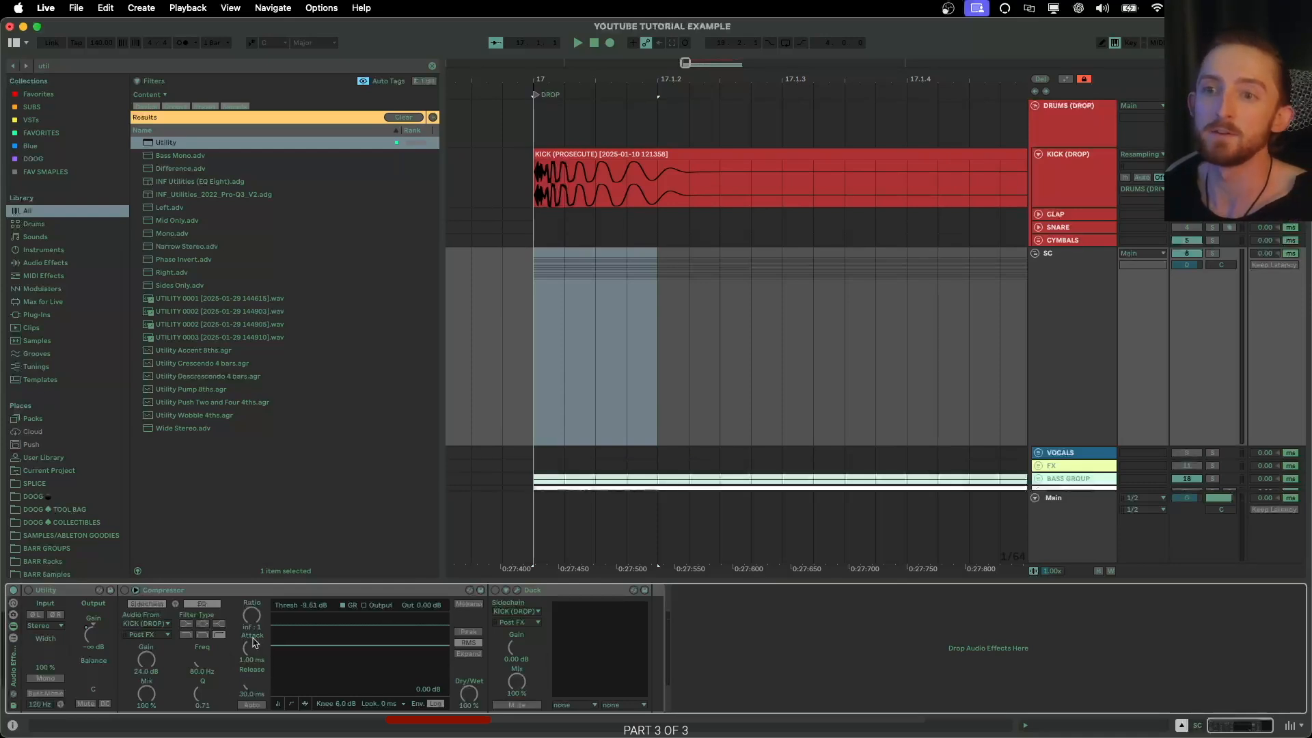
Examine how the COMPRESSOR group's ALL TOGETHER and BASS LOOP SC waveforms duck around each kick from bar 17 to bar 19.
scroll(735, 364, down, 6)
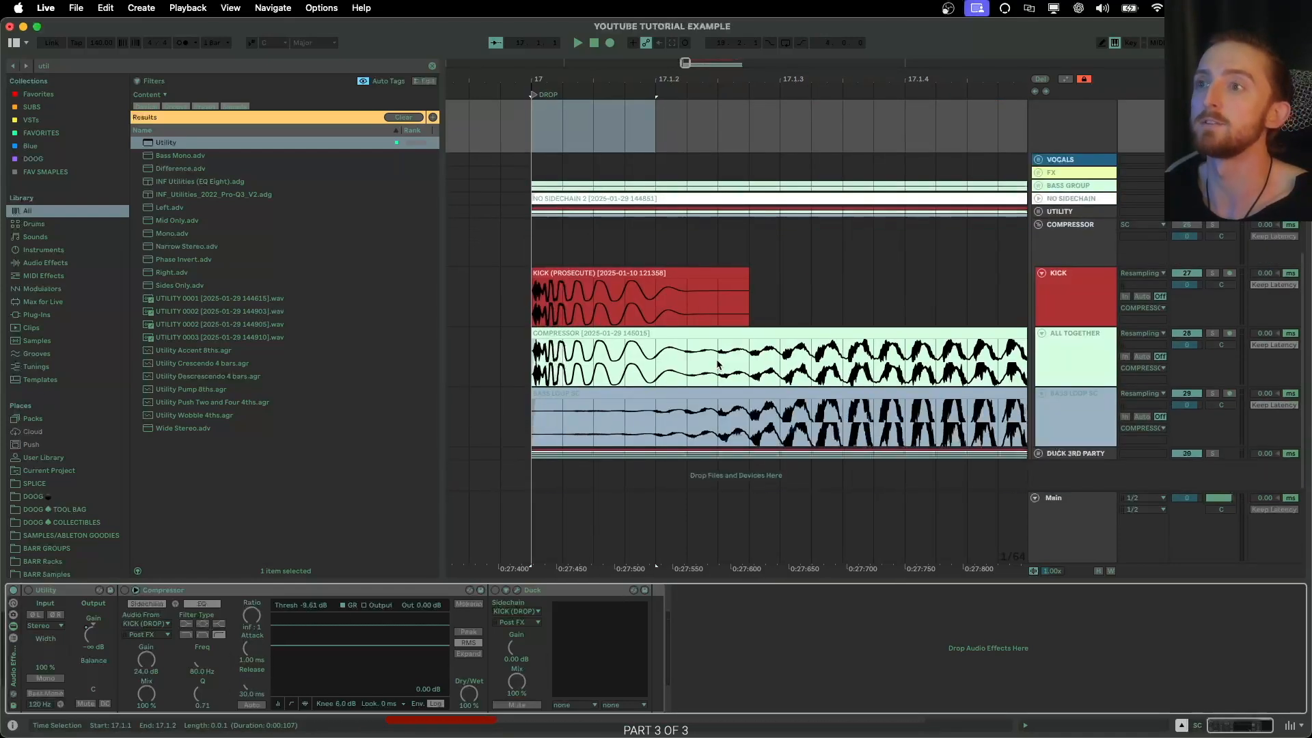
scroll(718, 364, right, 1)
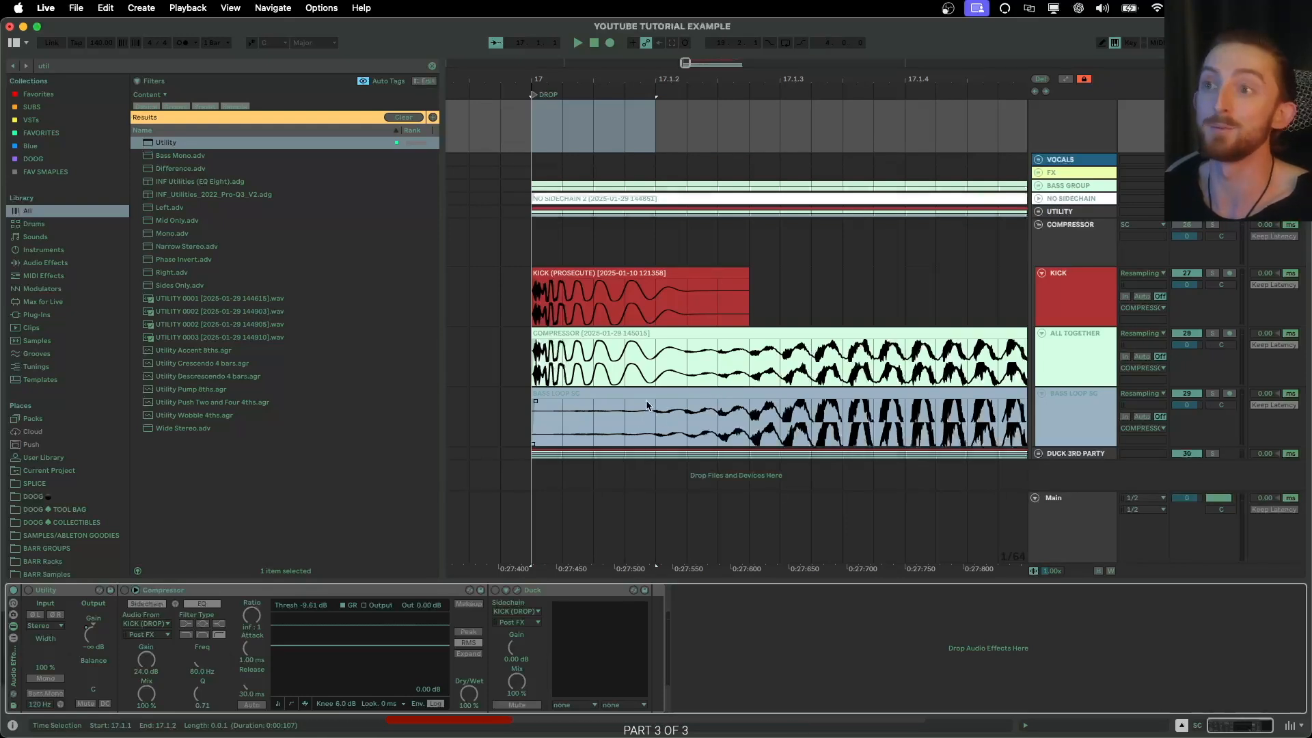
scroll(648, 408, right, 5)
scroll(651, 405, down, 5)
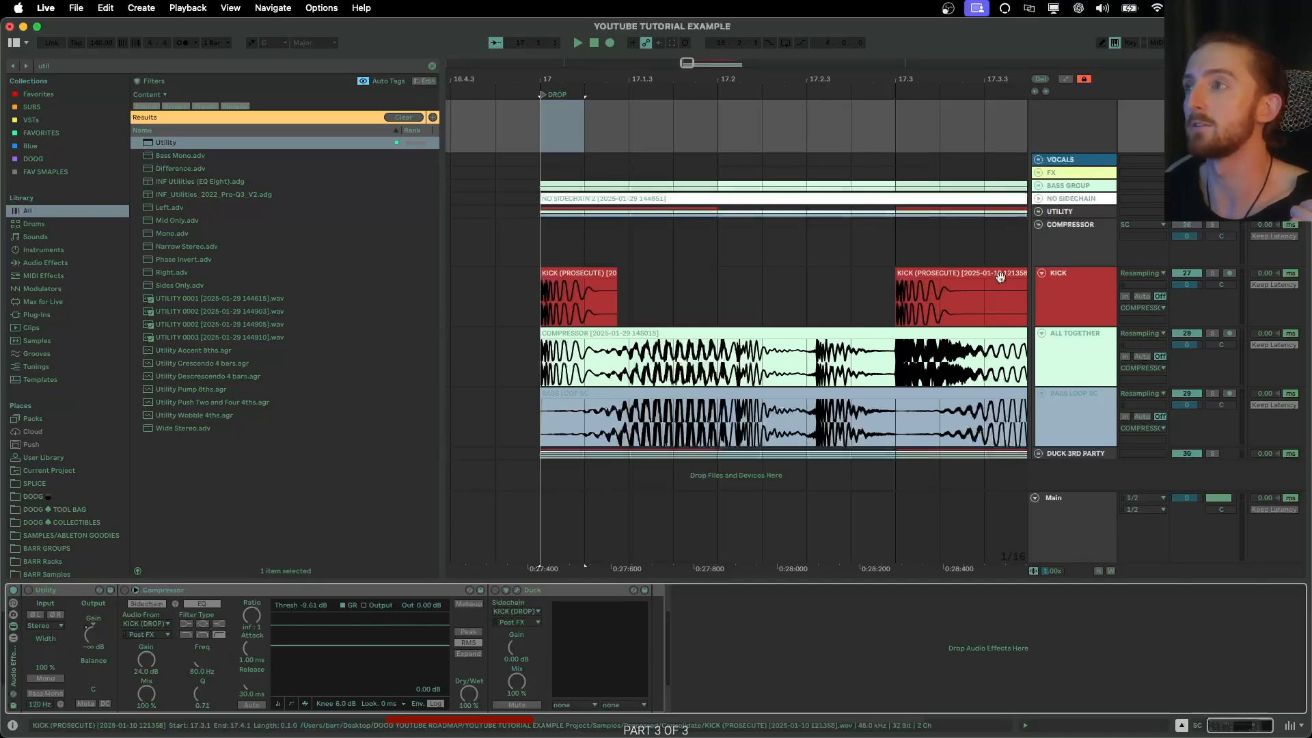
scroll(757, 414, right, 5)
scroll(757, 414, down, 3)
scroll(758, 413, right, 3)
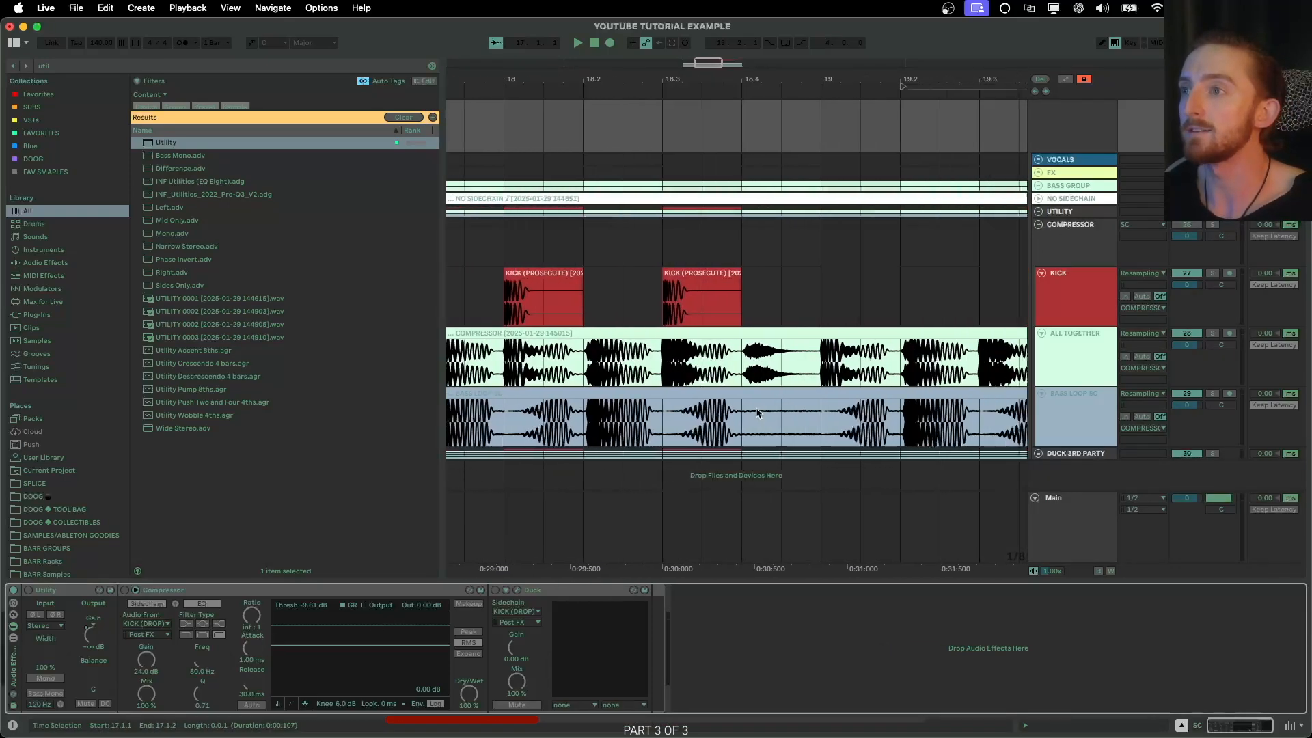
scroll(757, 413, right, 6)
scroll(747, 415, left, 15)
scroll(718, 421, up, 3)
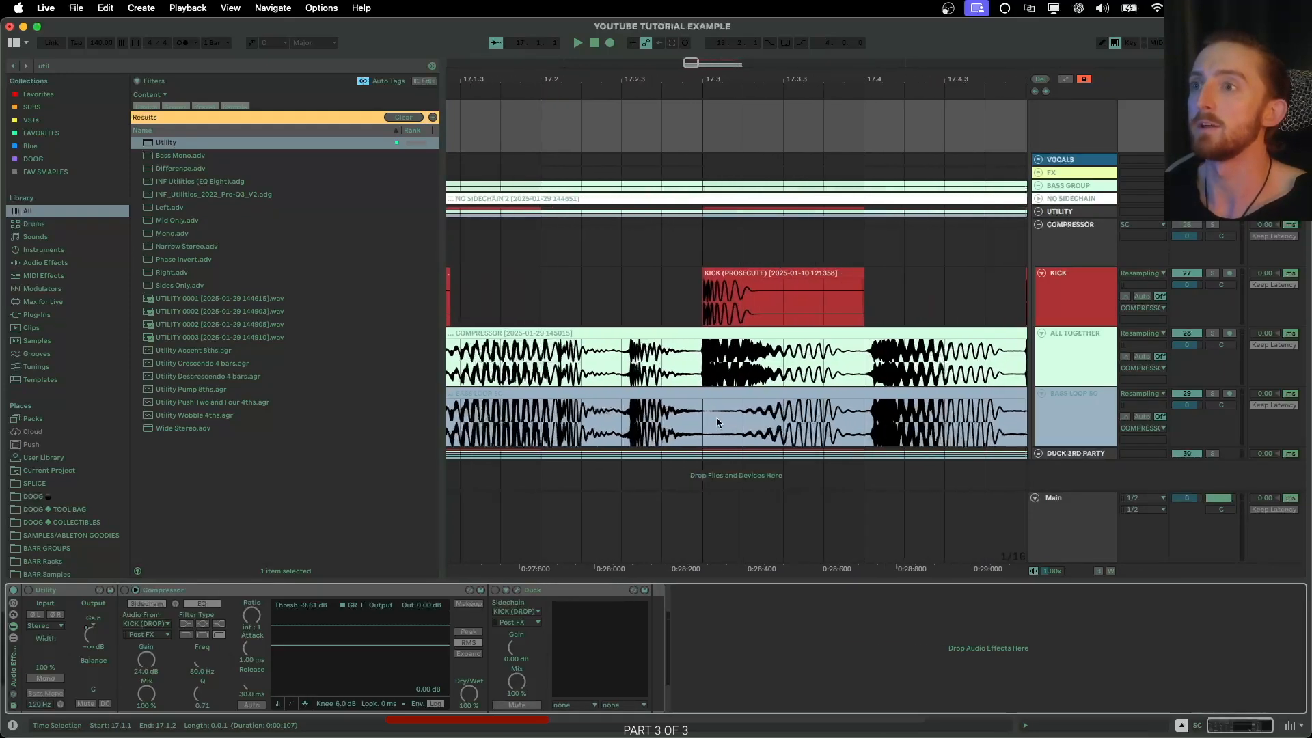
Mark a short stretch of the ALL TOGETHER waveform at 17.2.4 in the COMPRESSOR group and inspect it closely.
scroll(718, 422, up, 8)
click(637, 361)
drag(637, 361, 671, 361)
scroll(683, 369, down, 8)
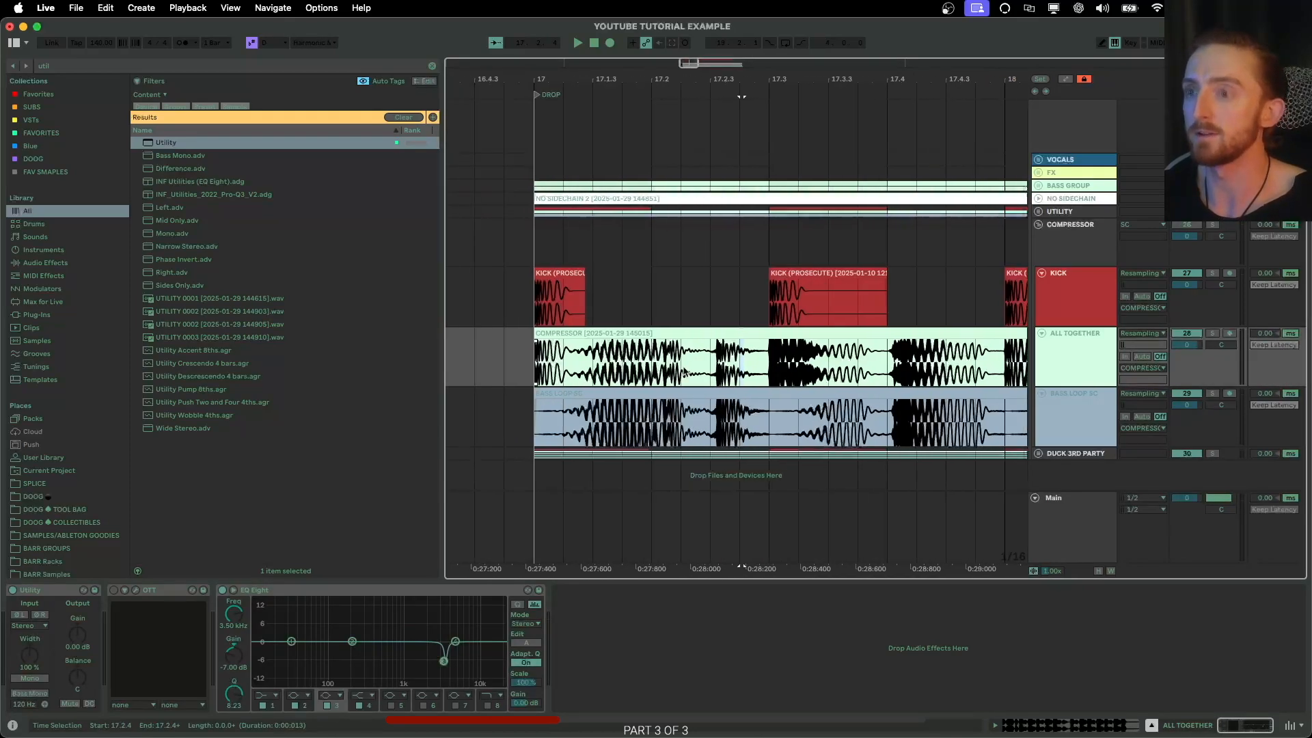
scroll(733, 423, up, 12)
scroll(717, 425, up, 1)
Copy a short BASS LOOP SC section between 17.2.3 and 17.2.4 to bar 16 and raise the pasted clip's gain.
drag(537, 413, 565, 419)
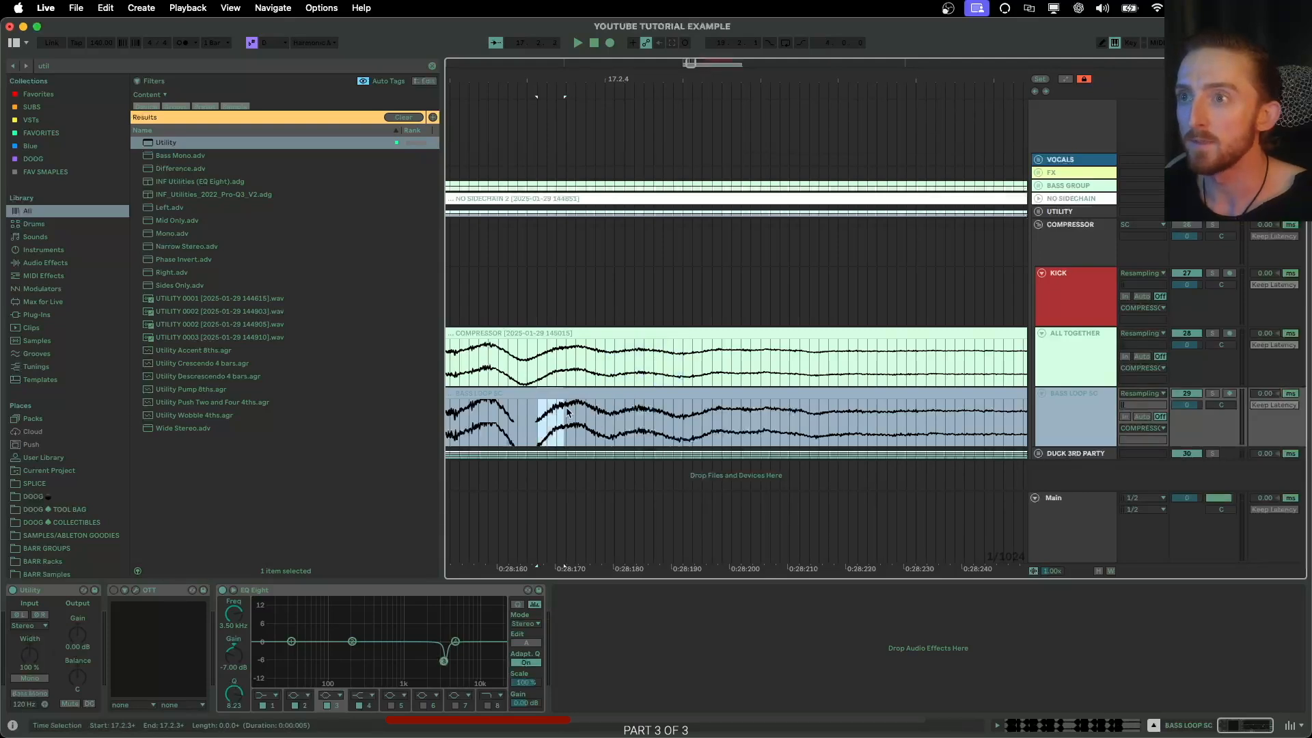
scroll(568, 412, down, 10)
scroll(576, 410, left, 4)
click(625, 410)
key(super+v)
scroll(634, 412, up, 8)
scroll(581, 397, up, 3)
drag(573, 402, 619, 402)
double_click(574, 405)
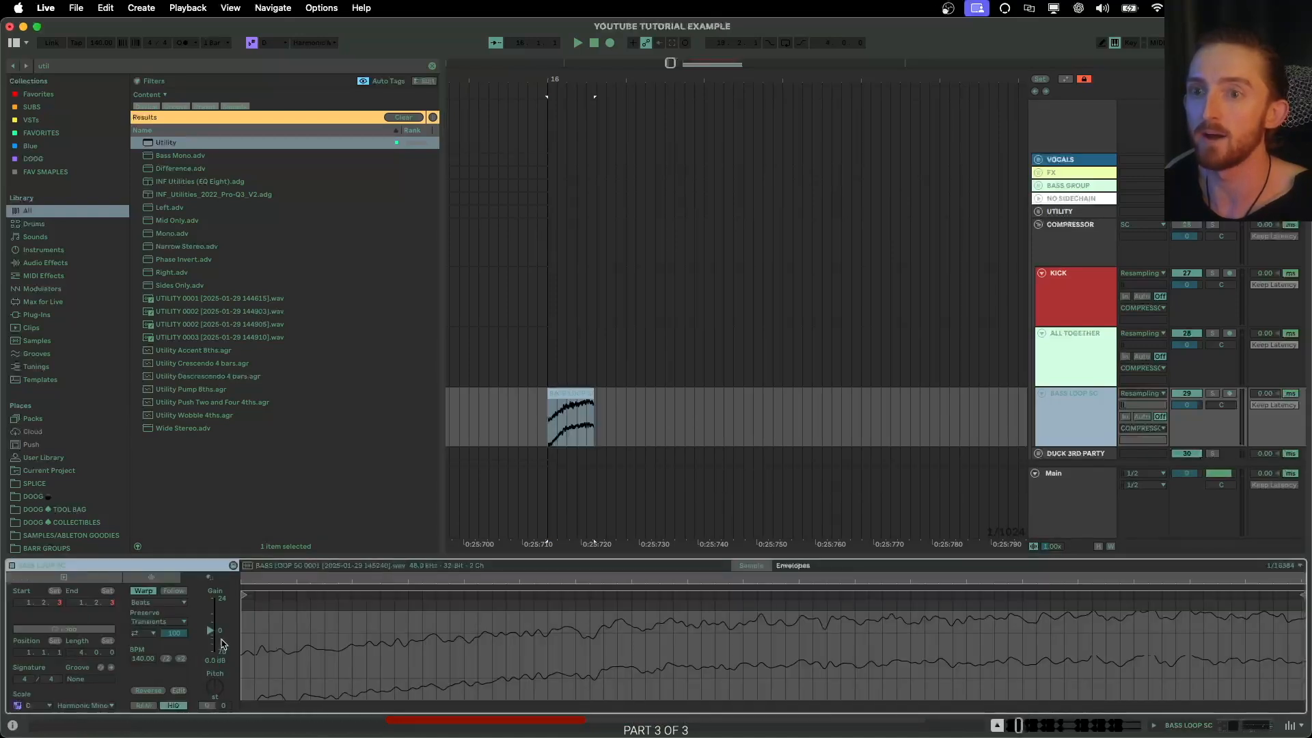
drag(208, 634, 209, 618)
Delete the short pasted clip at 16.1.1 on the BASS LOOP SC track.
scroll(691, 390, down, 5)
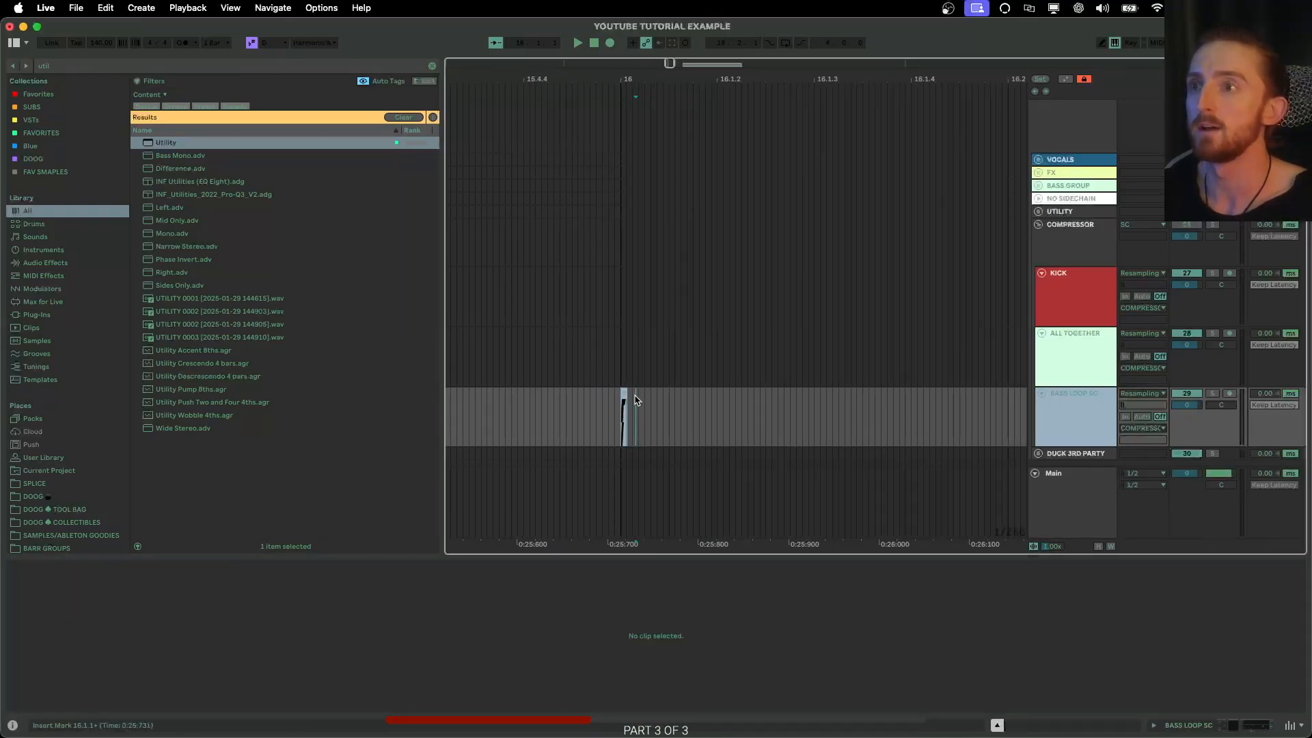
scroll(691, 415, down, 5)
scroll(691, 416, right, 2)
key(Delete)
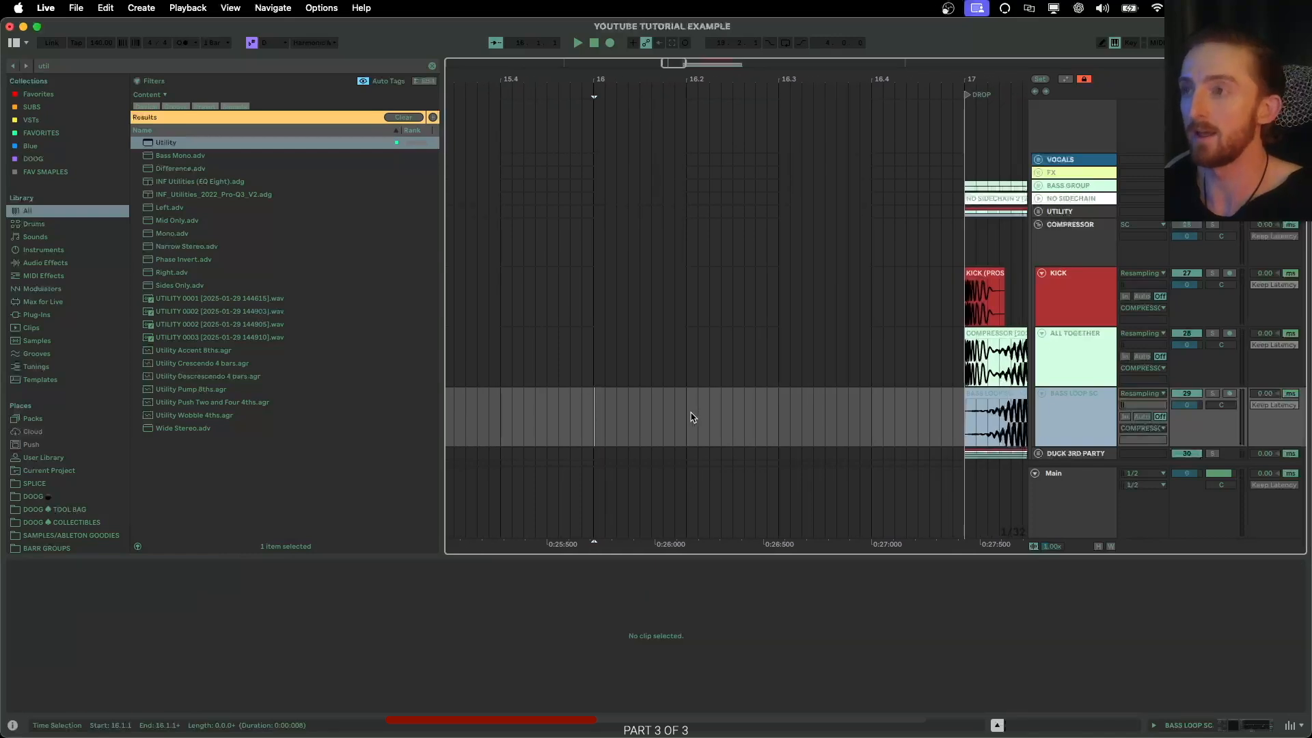
Show the SC group's device chain again and fold the COMPRESSOR group.
scroll(692, 416, right, 10)
scroll(691, 416, up, 2)
scroll(692, 415, up, 5)
scroll(692, 416, left, 5)
click(1031, 294)
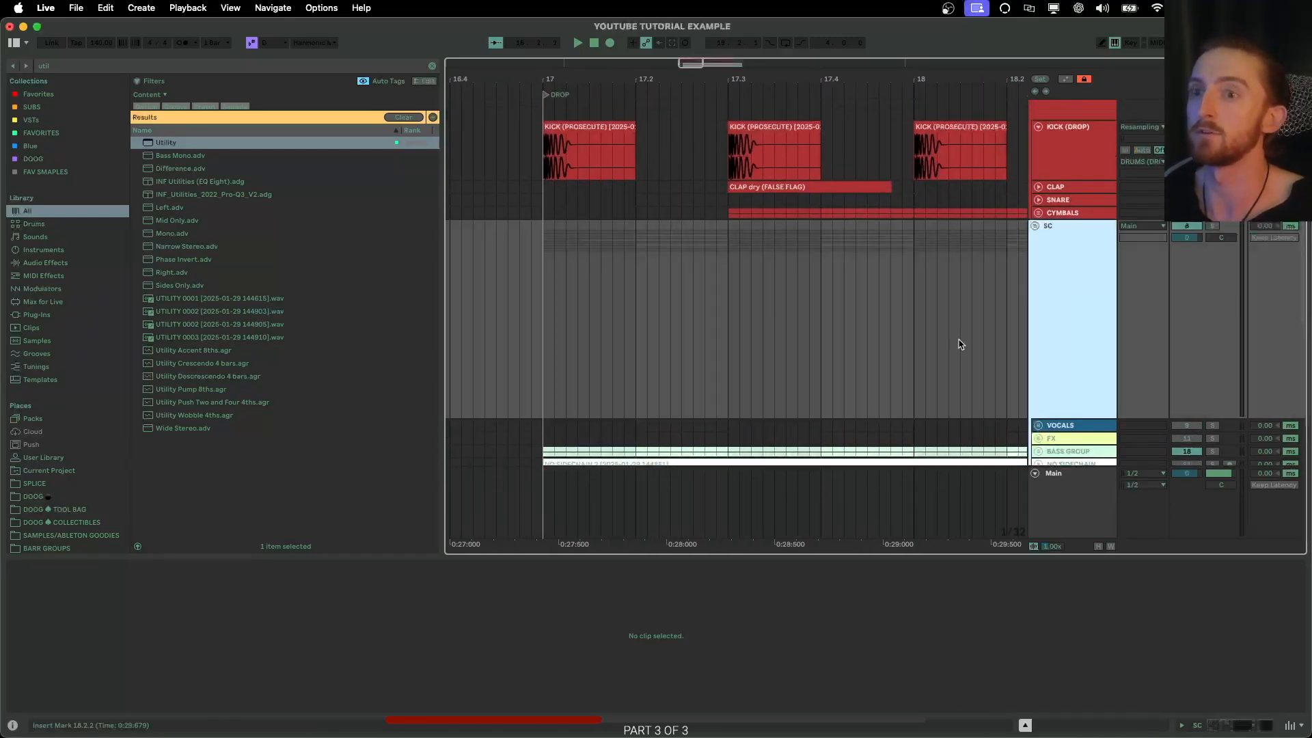
double_click(1093, 298)
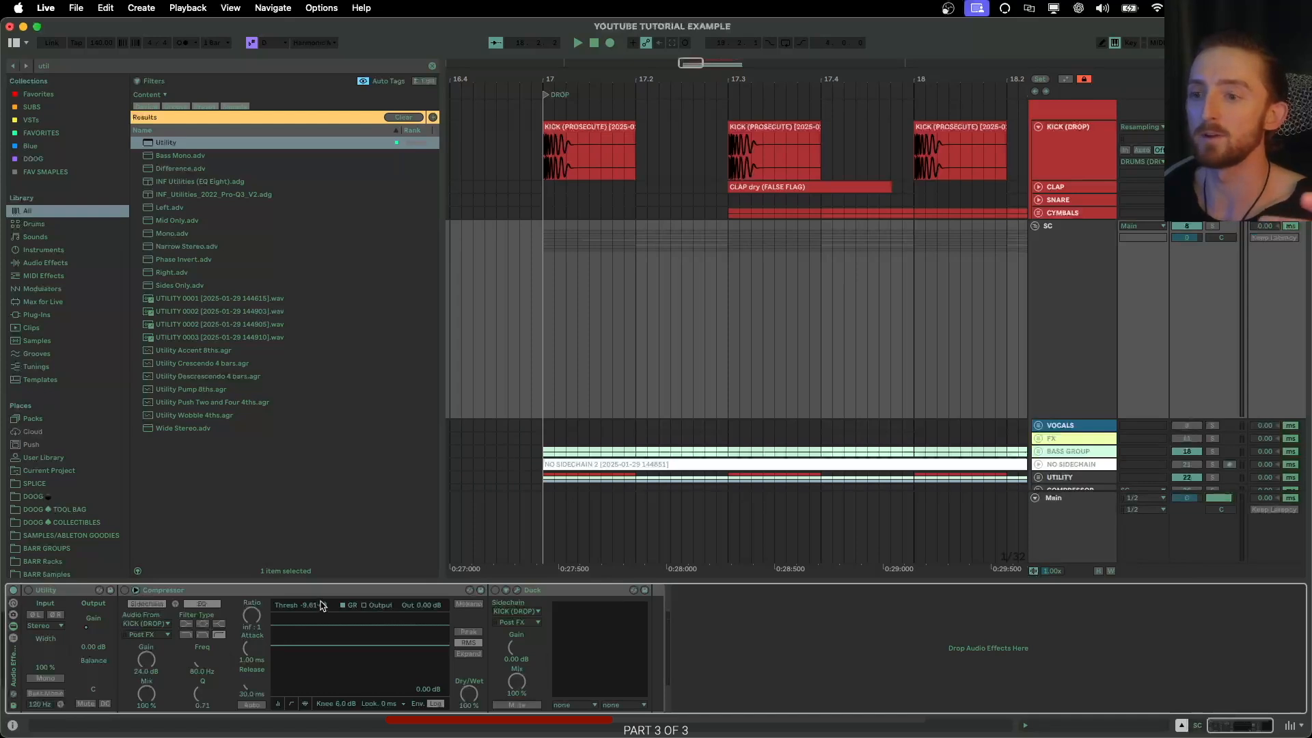
scroll(745, 378, down, 5)
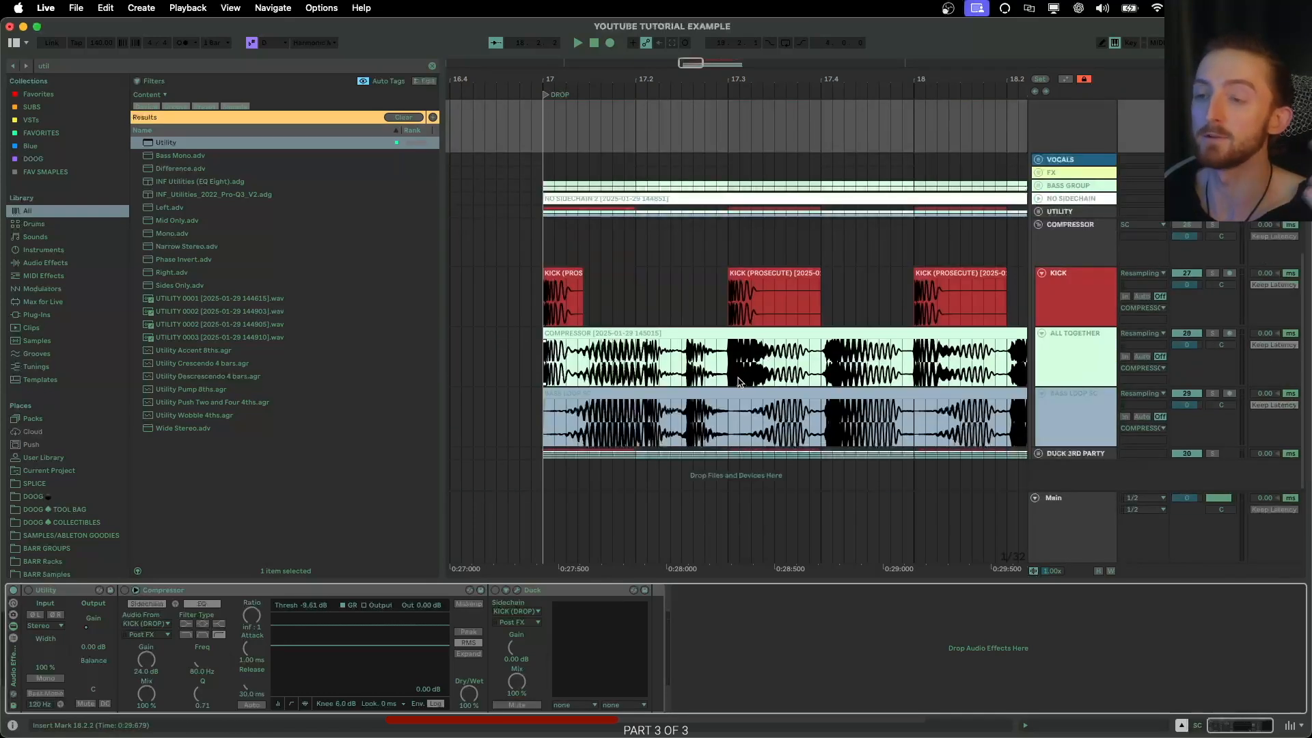
click(1039, 225)
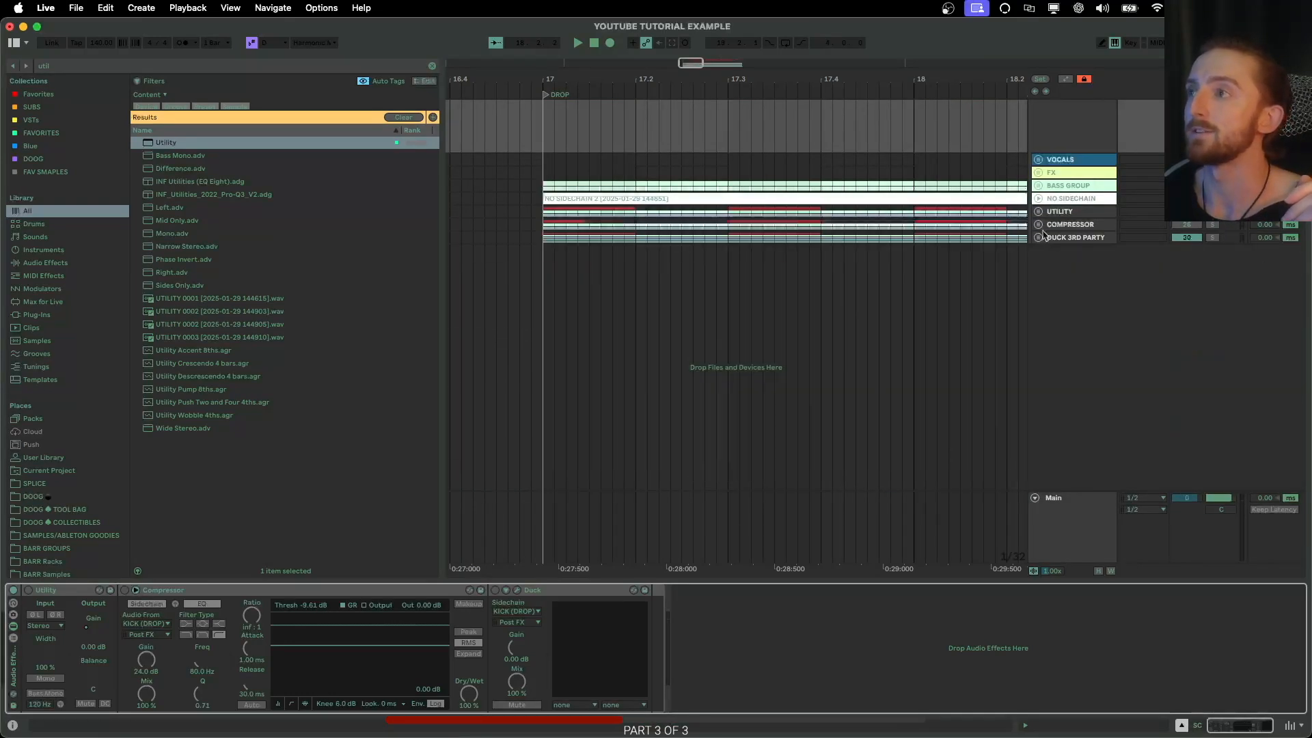
Unfold the DUCK 3RD PARTY group, enable Duck on the SC group and nudge its curve's recovery point slightly past beat 2.
click(1039, 237)
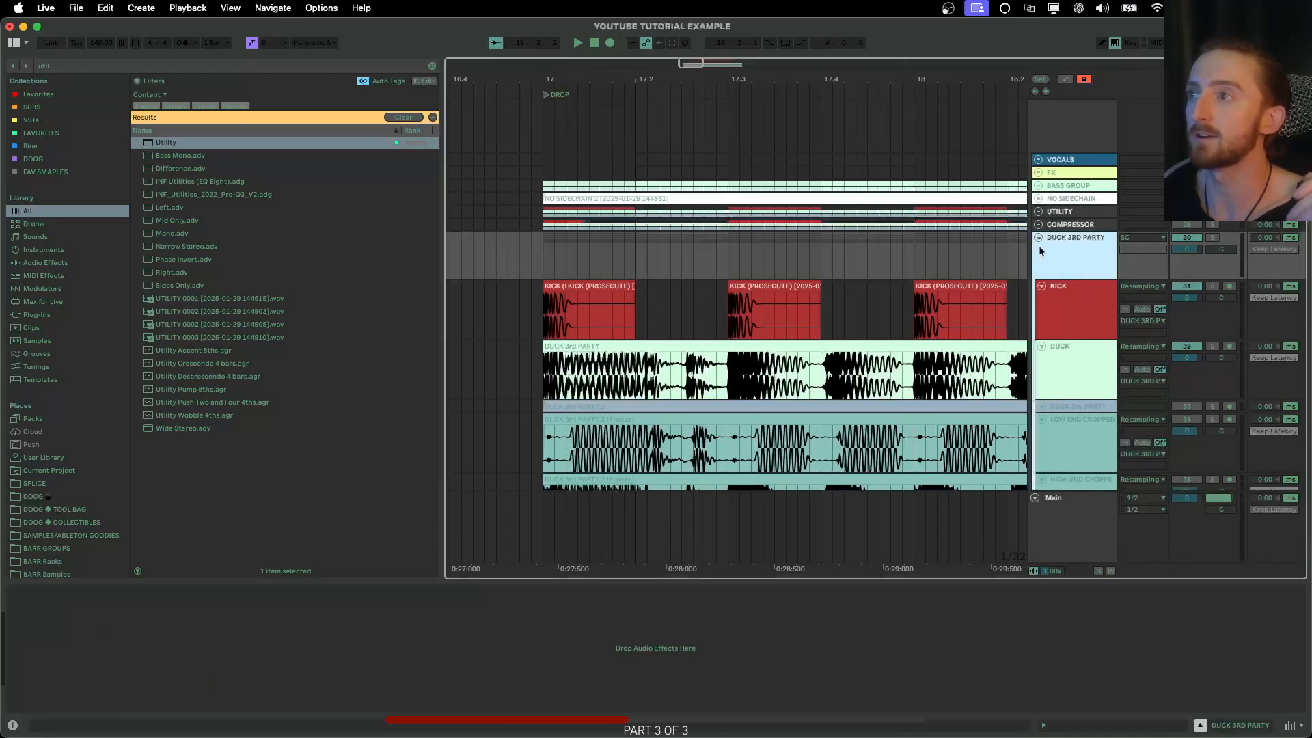
scroll(1039, 245, up, 5)
click(1063, 269)
click(495, 593)
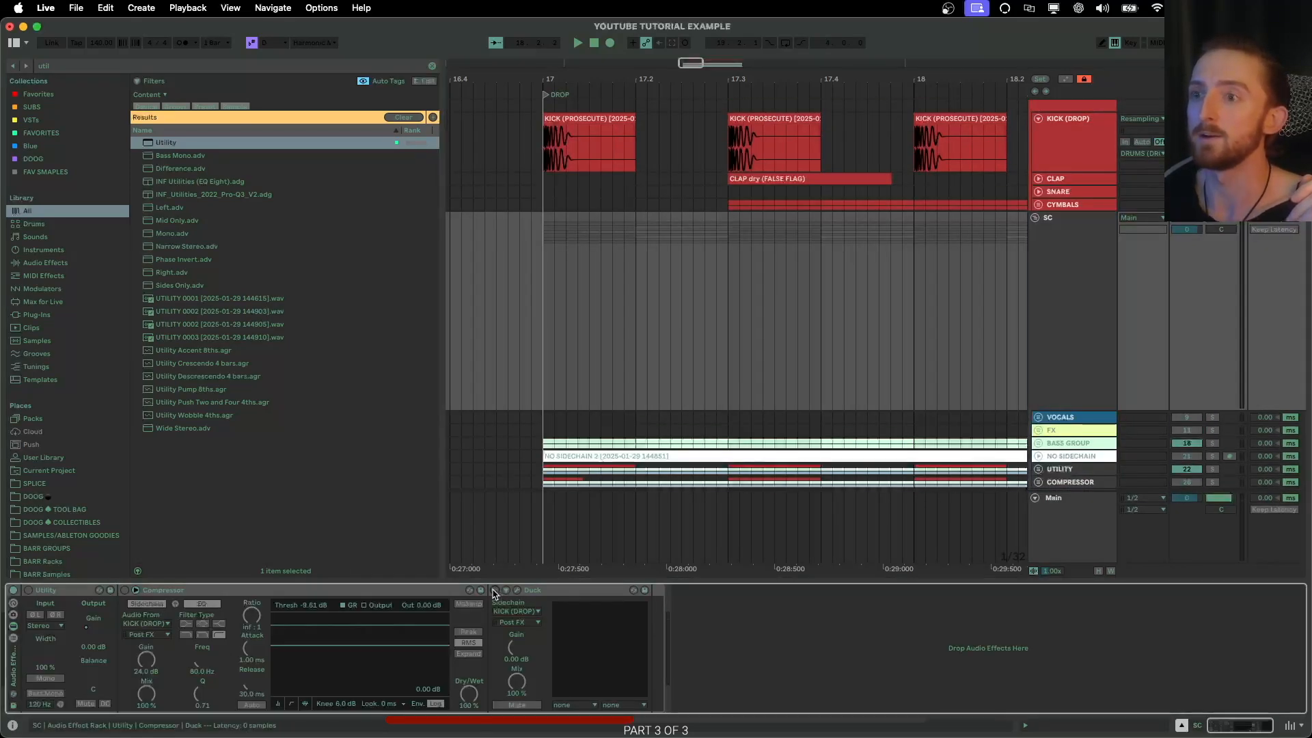
click(517, 591)
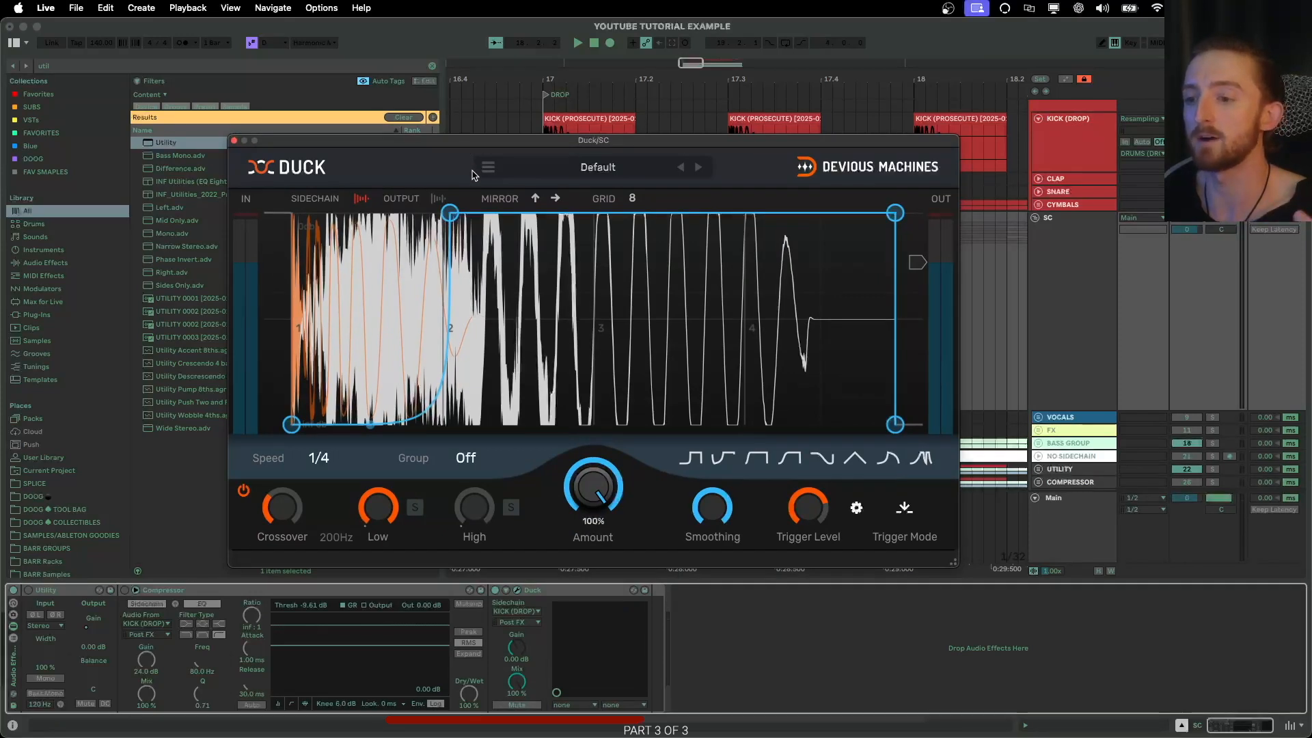
drag(450, 213, 453, 213)
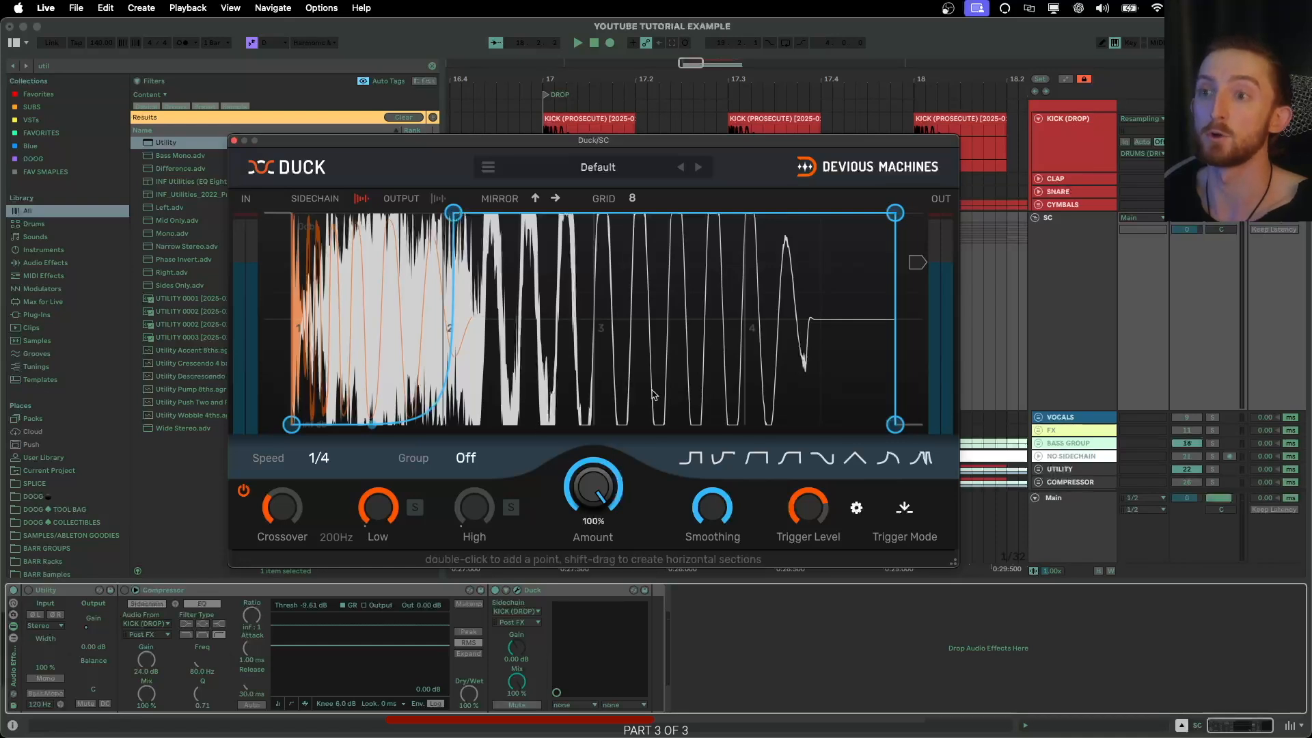
click(234, 141)
Clear the browser search, look through the Devious Machines plug-ins and return to the FAVORITES collection.
click(49, 315)
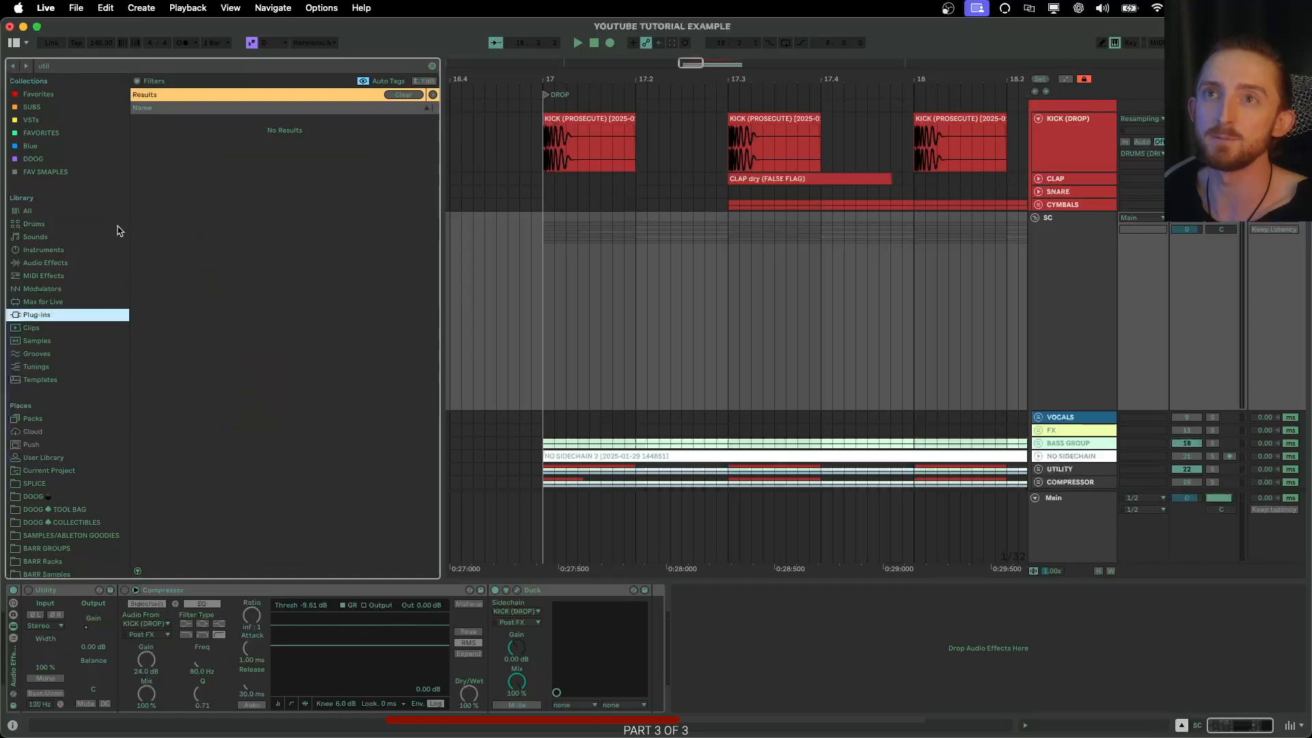
click(432, 68)
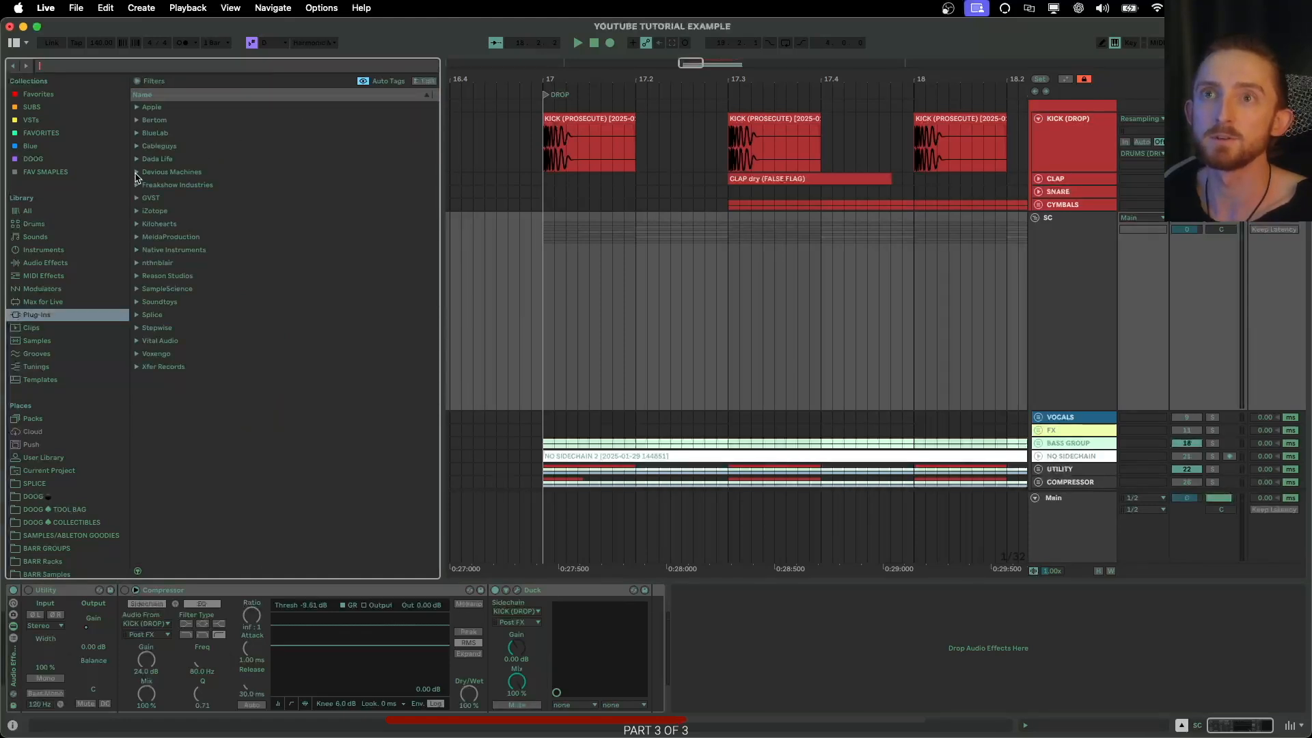
click(137, 172)
click(183, 211)
click(190, 226)
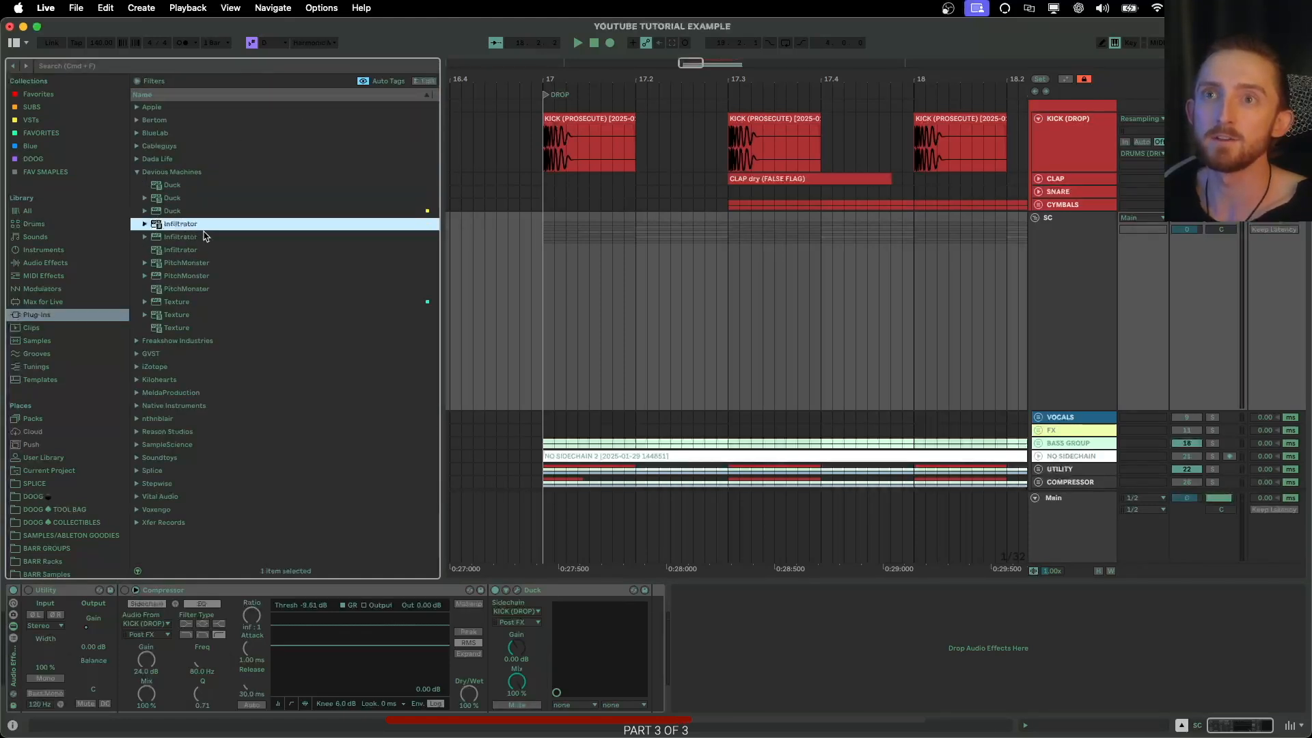
click(193, 267)
click(197, 303)
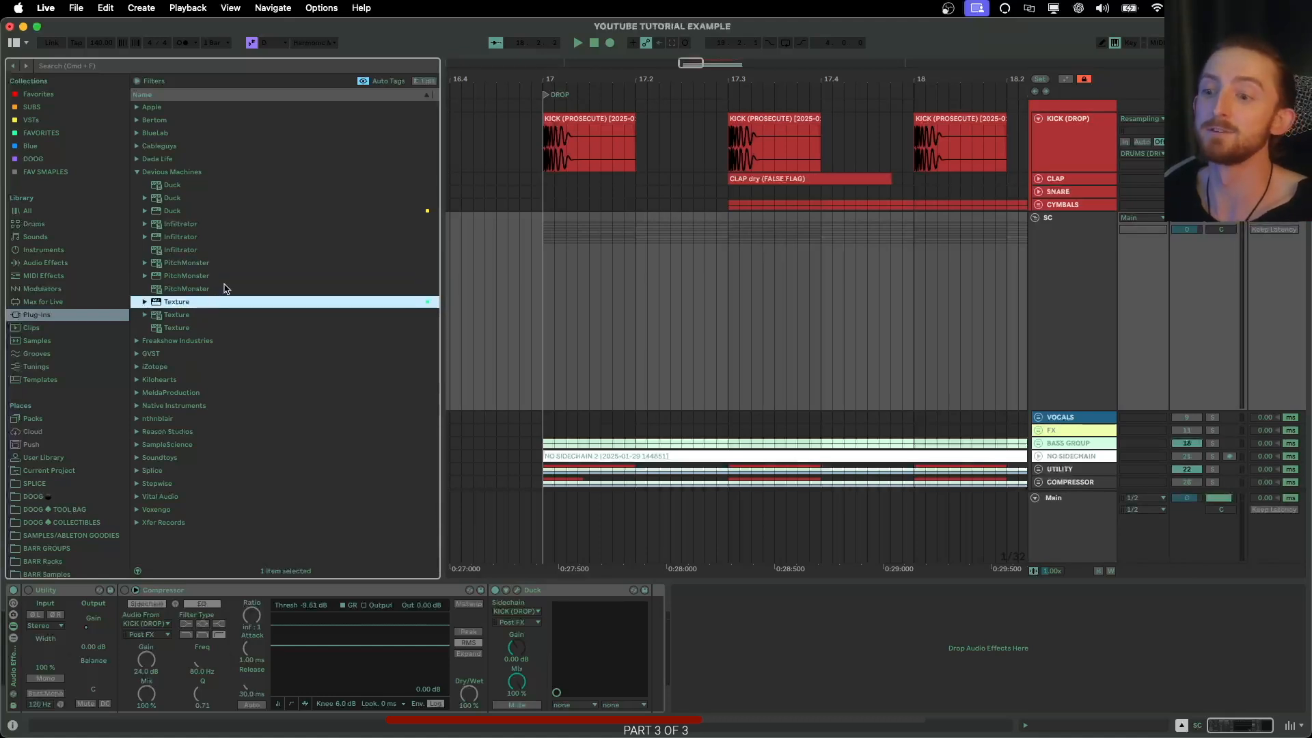
click(47, 132)
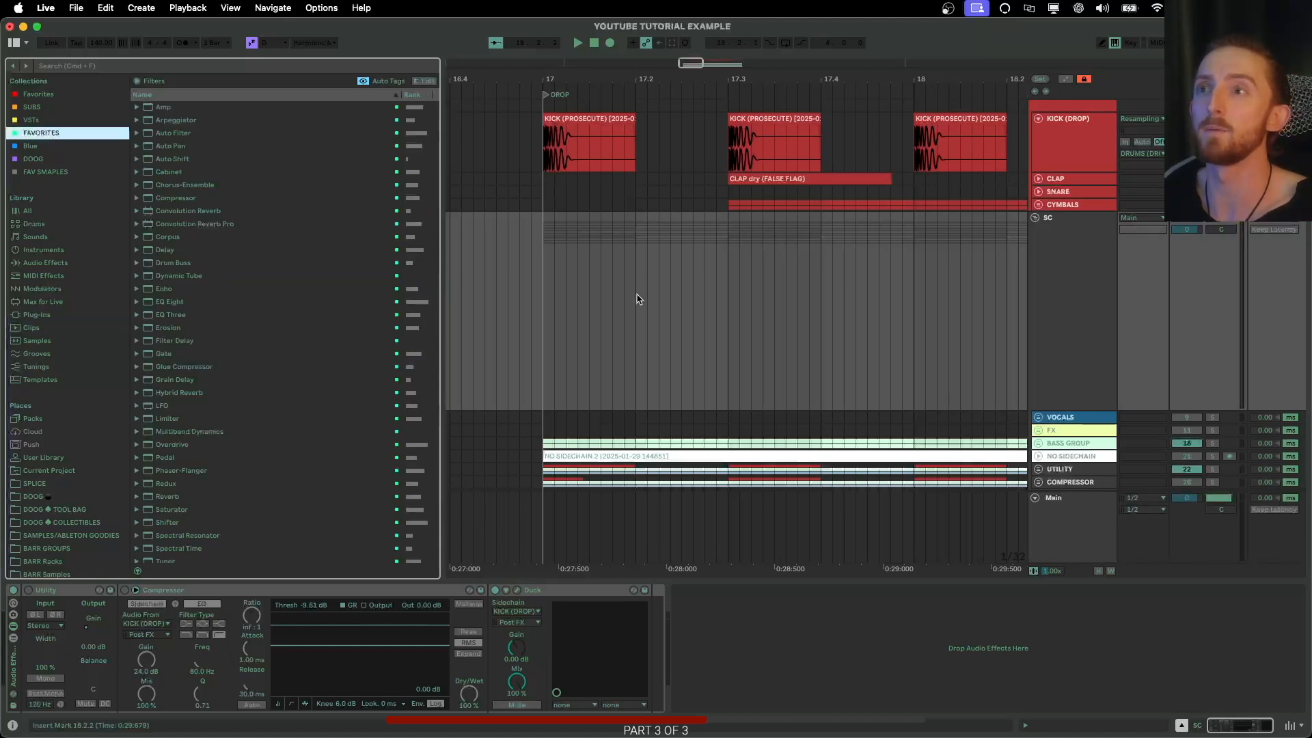
Turn Duck off on the SC group and fold the DUCK 3RD PARTY group.
scroll(702, 318, down, 1)
click(1074, 294)
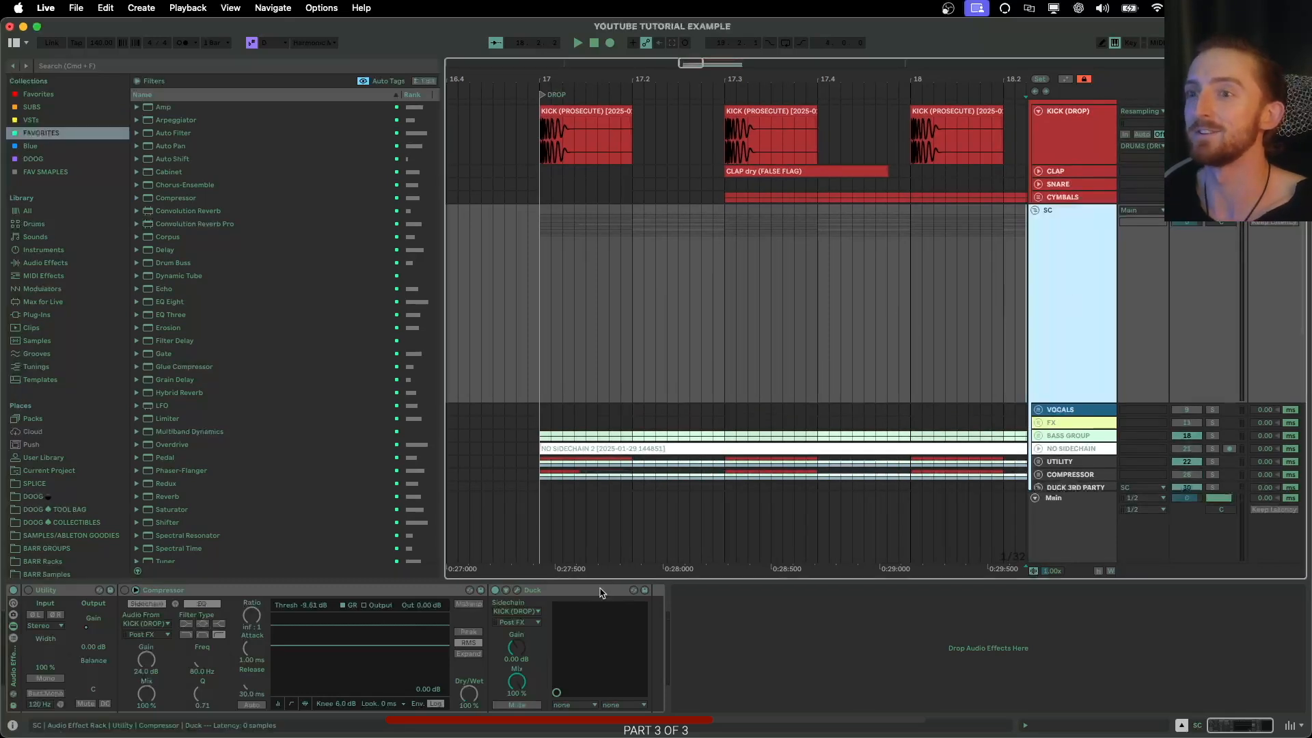
click(495, 591)
scroll(758, 354, right, 1)
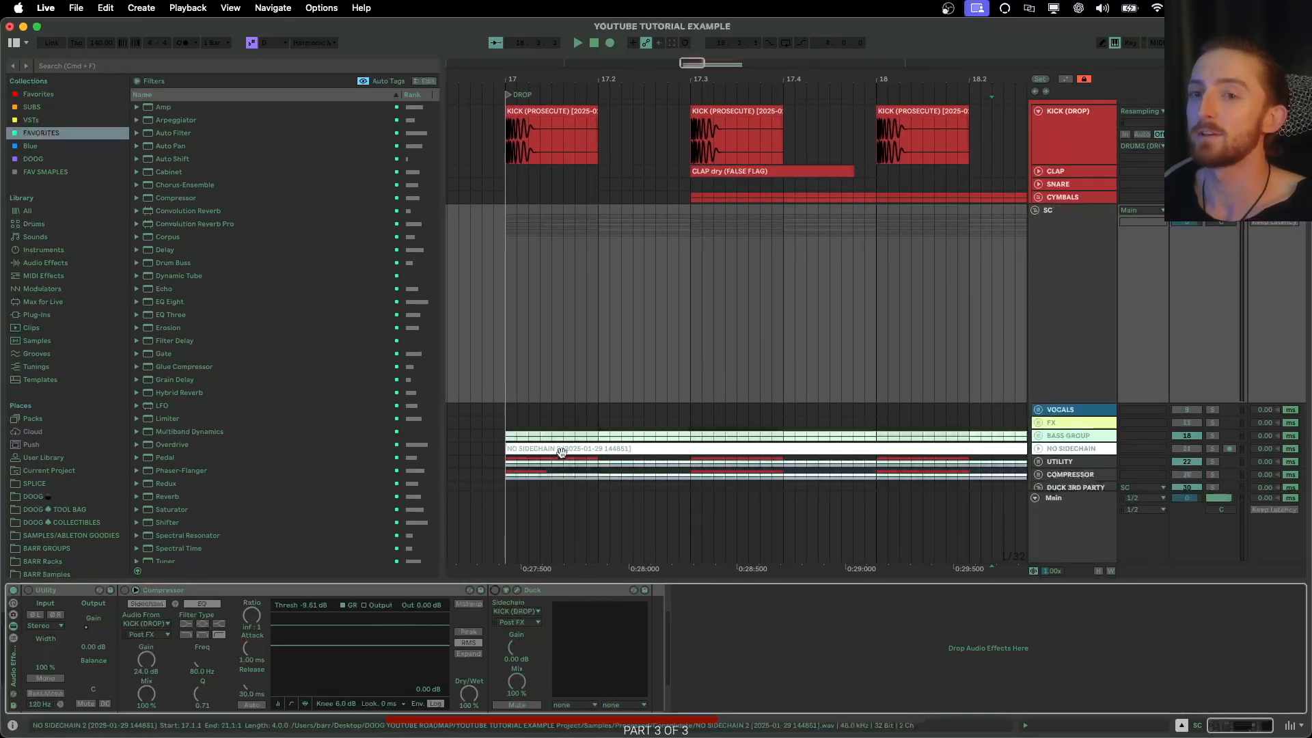
scroll(1036, 449, down, 2)
click(1039, 425)
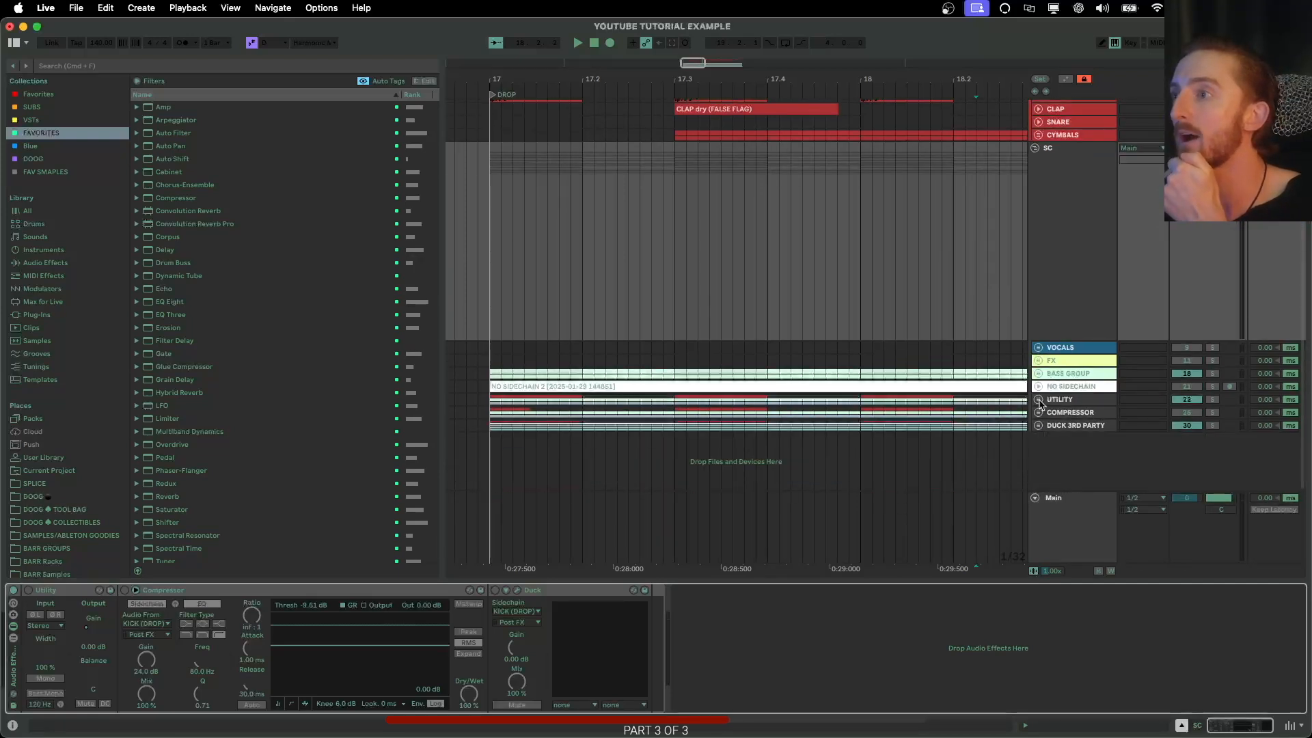
Unfold the UTILITY group to view its kick and bass waveforms, and show the SC group's device chain.
click(1039, 399)
scroll(1040, 403, down, 6)
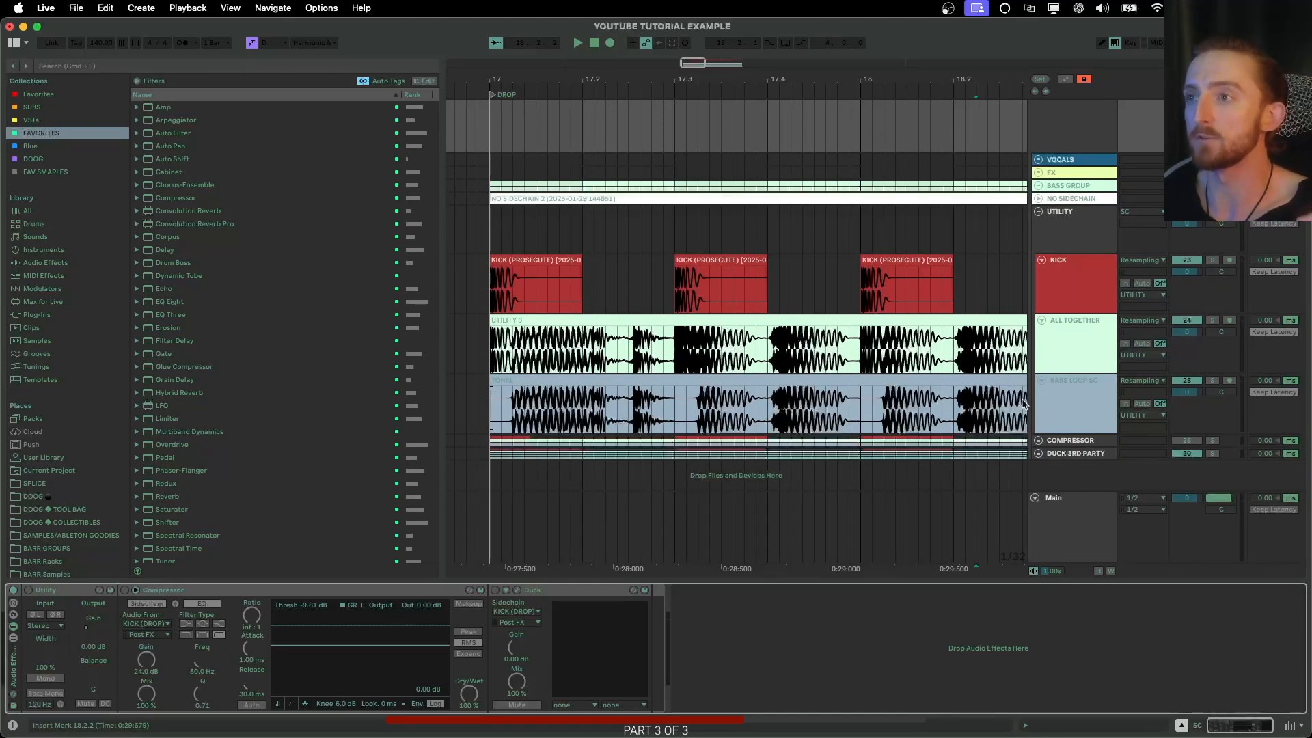
scroll(991, 355, left, 3)
scroll(933, 290, up, 6)
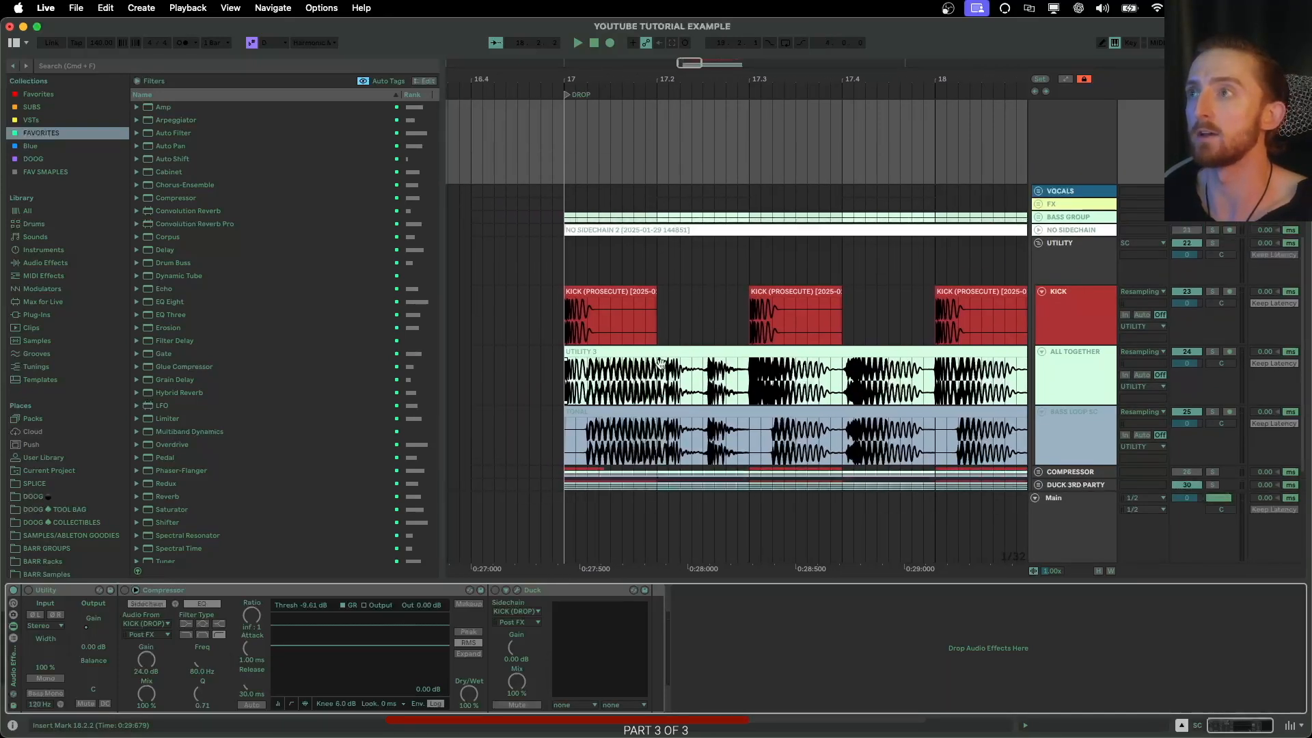
scroll(933, 291, up, 2)
click(1055, 292)
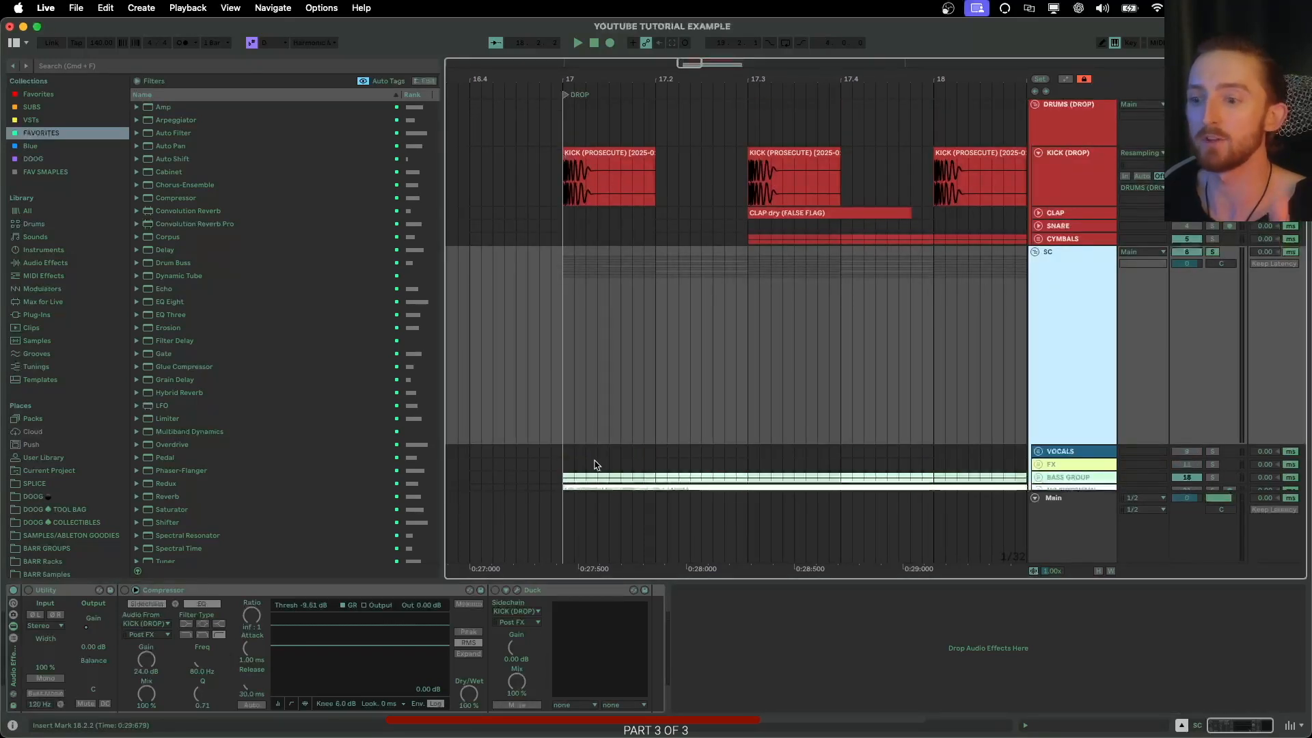
Mark the BASS LOOP SC waveform in the UTILITY group from 17.1.1 to 17.4.1.
scroll(578, 457, down, 8)
super+scroll(581, 453, up, 6)
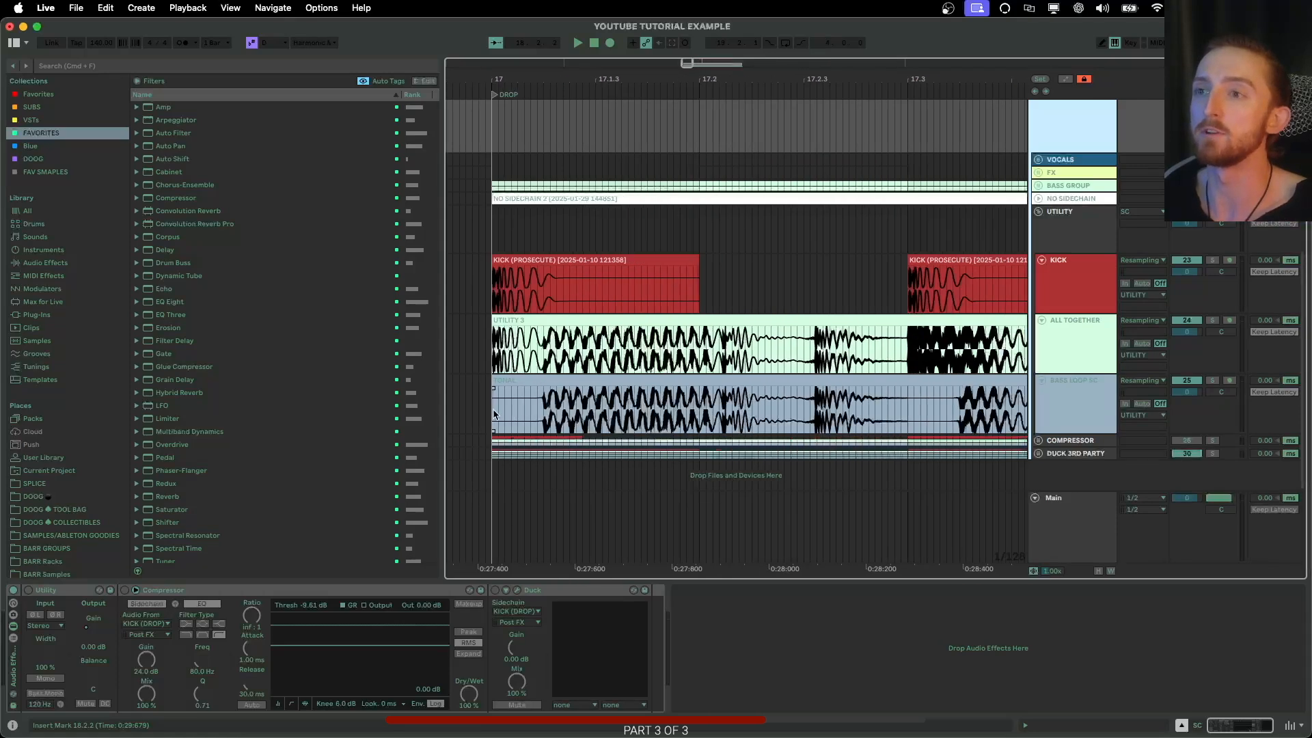
super+scroll(494, 406, down, 3)
click(499, 404)
drag(539, 398, 950, 408)
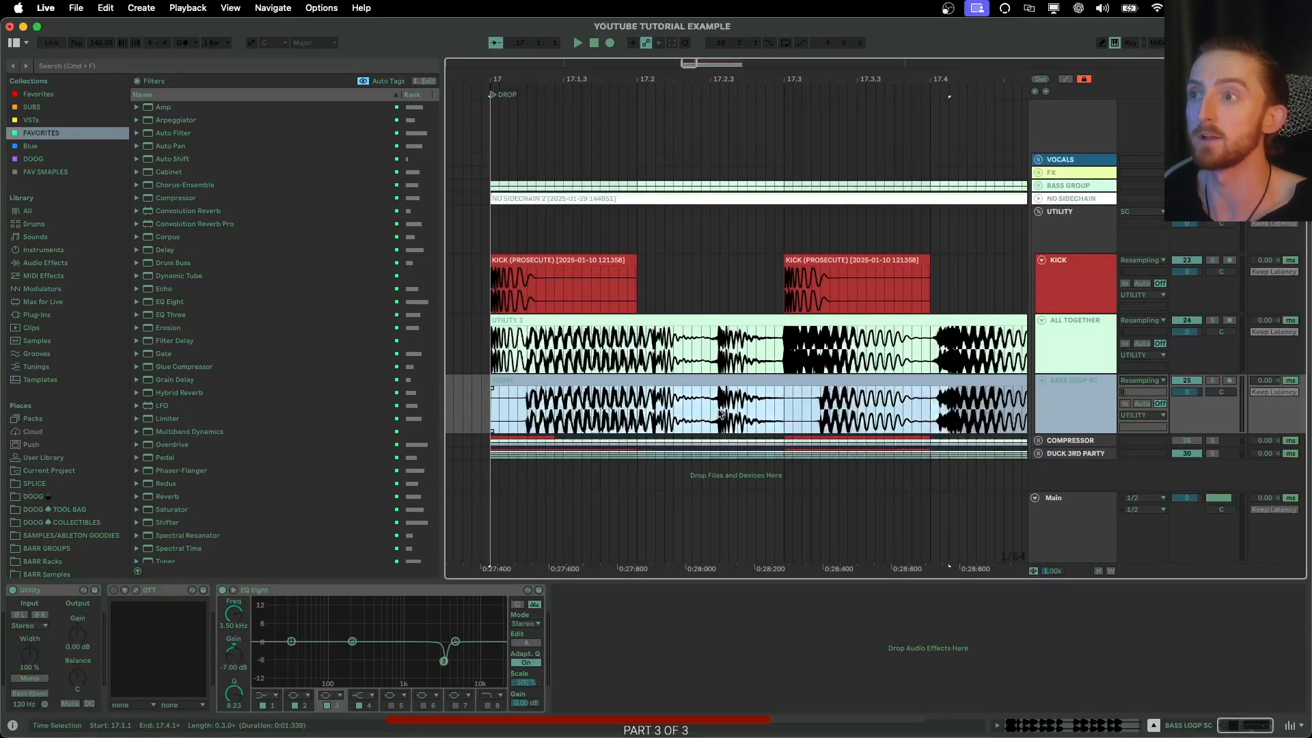
Mark the gap from 17.1.1 to 17.1.2 on BASS LOOP SC and inspect the gaps under the following kicks.
click(516, 403)
super+scroll(514, 402, up, 3)
super+scroll(514, 408, up, 3)
drag(517, 408, 613, 409)
super+scroll(610, 408, down, 5)
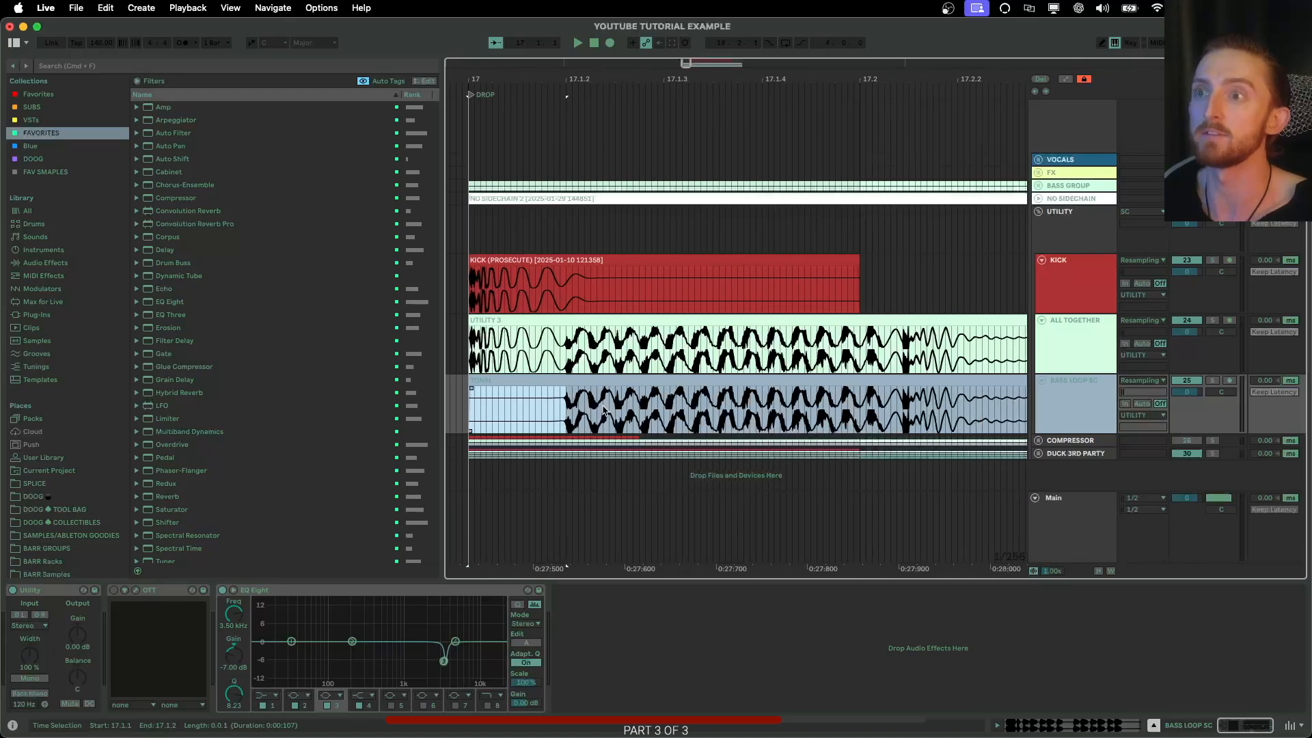
super+scroll(599, 413, down, 2)
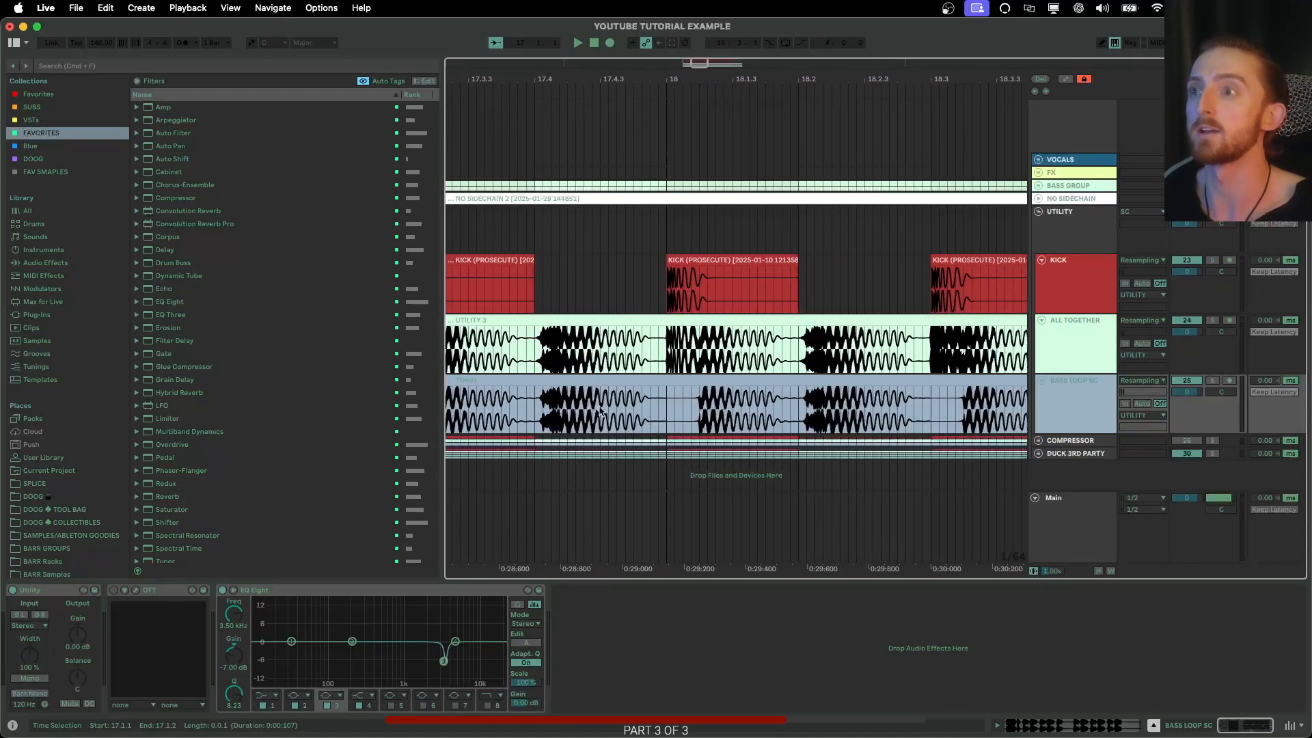
super+scroll(613, 411, up, 2)
scroll(612, 408, left, 5)
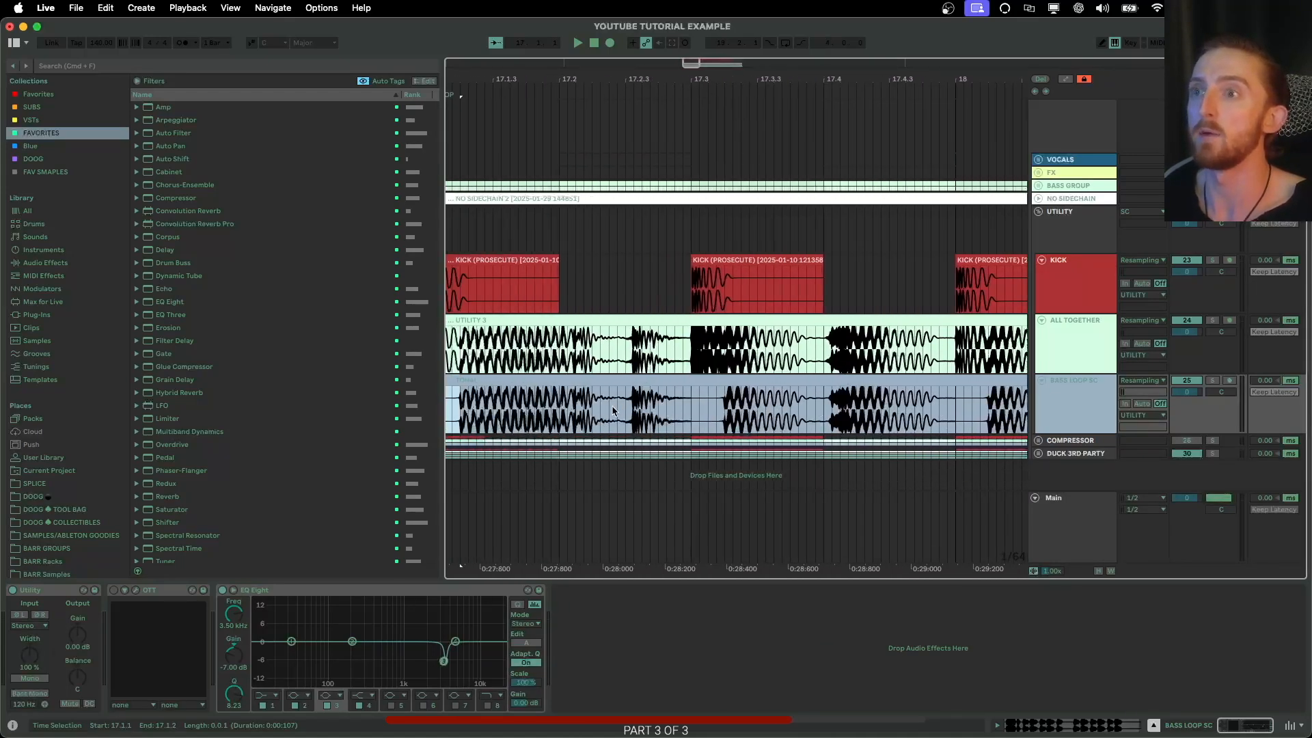
super+scroll(591, 411, up, 5)
click(530, 408)
scroll(543, 403, left, 1)
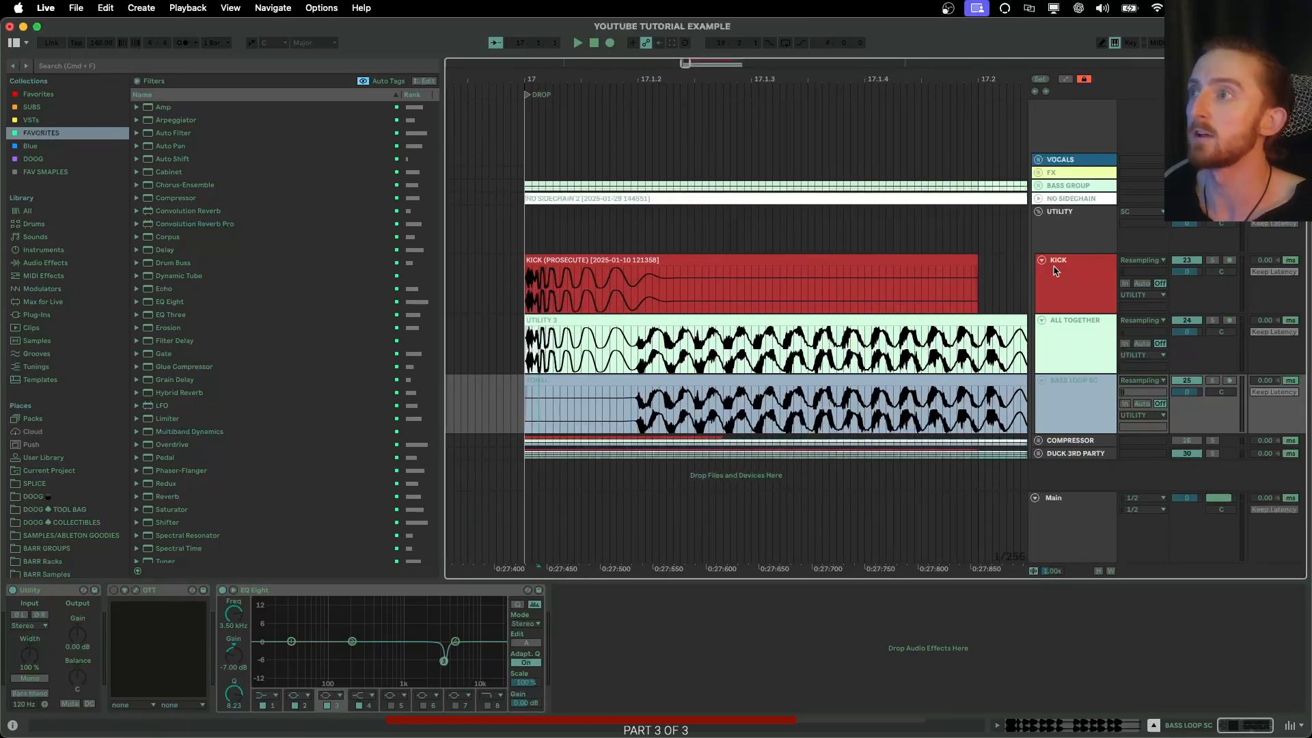
Split the first KICK clip in the UTILITY group at 17.1.2 and try pasting its front part onto BASS LOOP SC at bar 17.
click(644, 295)
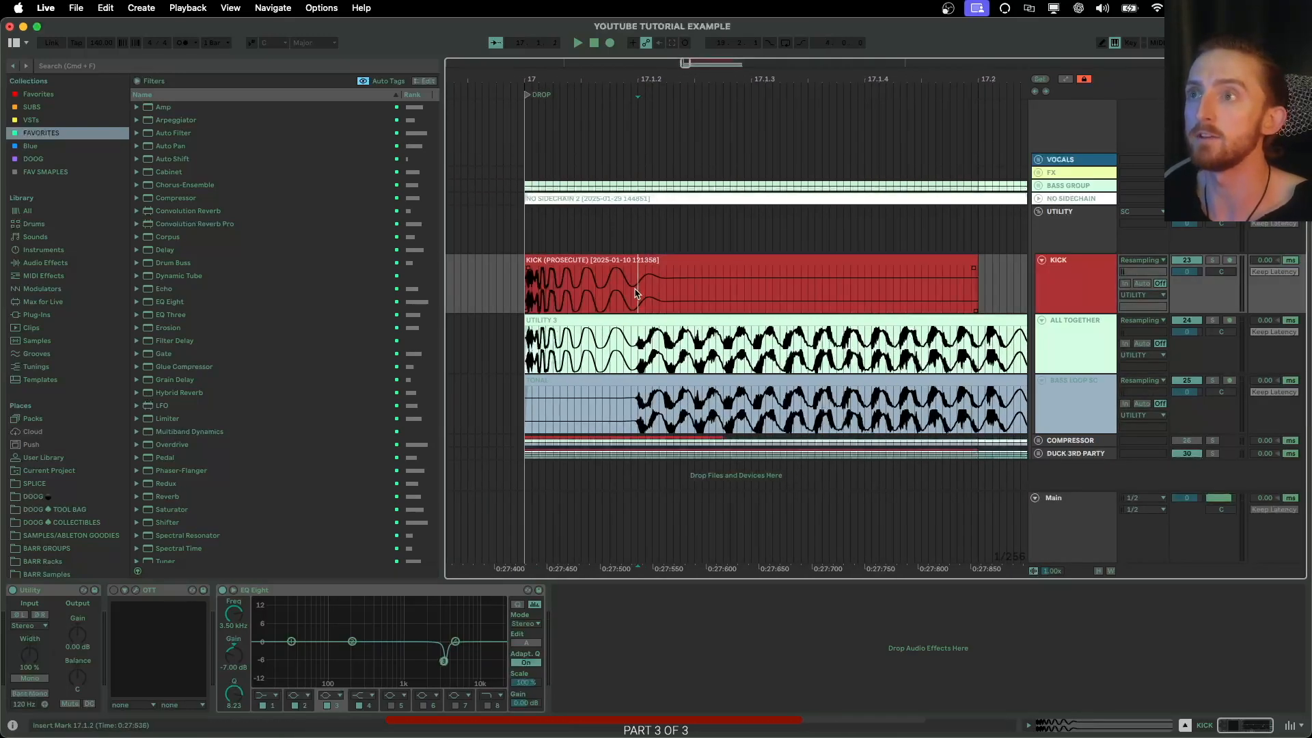
key(super+e)
click(608, 262)
key(super+c)
click(530, 406)
key(super+v)
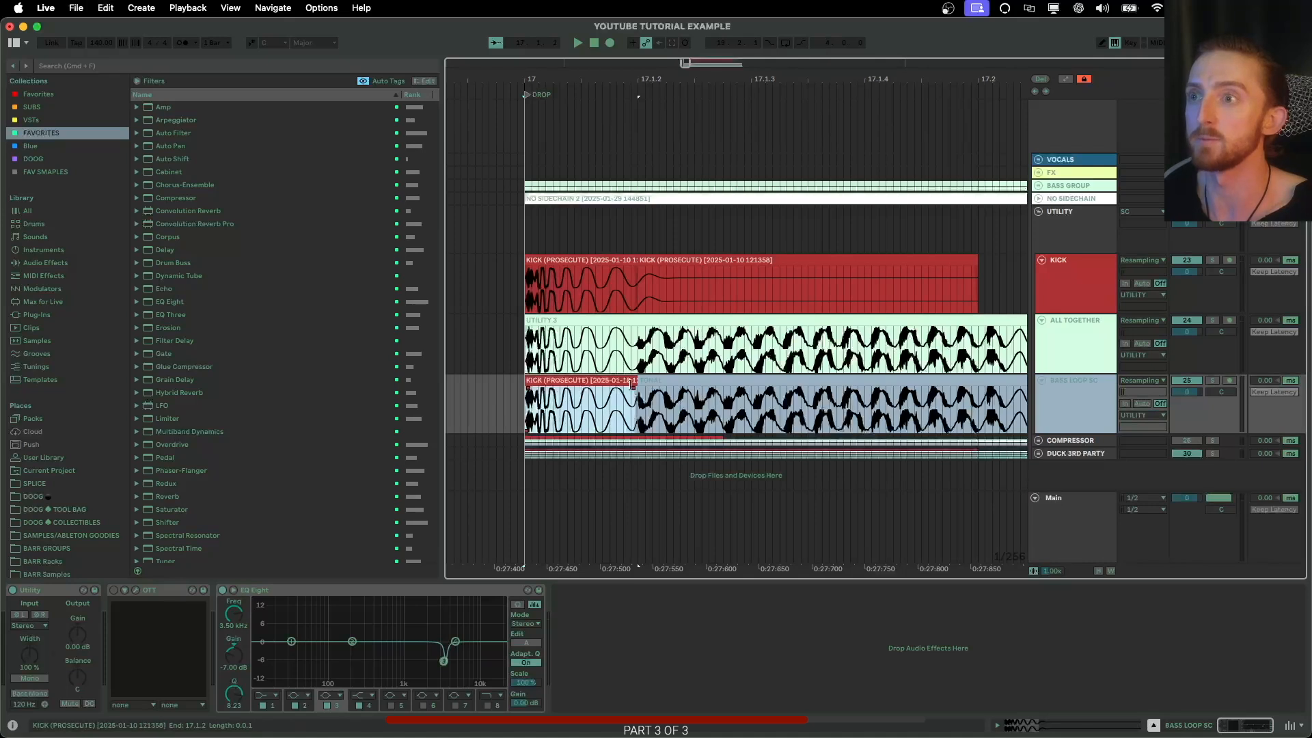
key(super+z)
Move the front kick part onto BASS LOOP SC just after 17.1.1 and remove it from that track.
drag(609, 260, 649, 398)
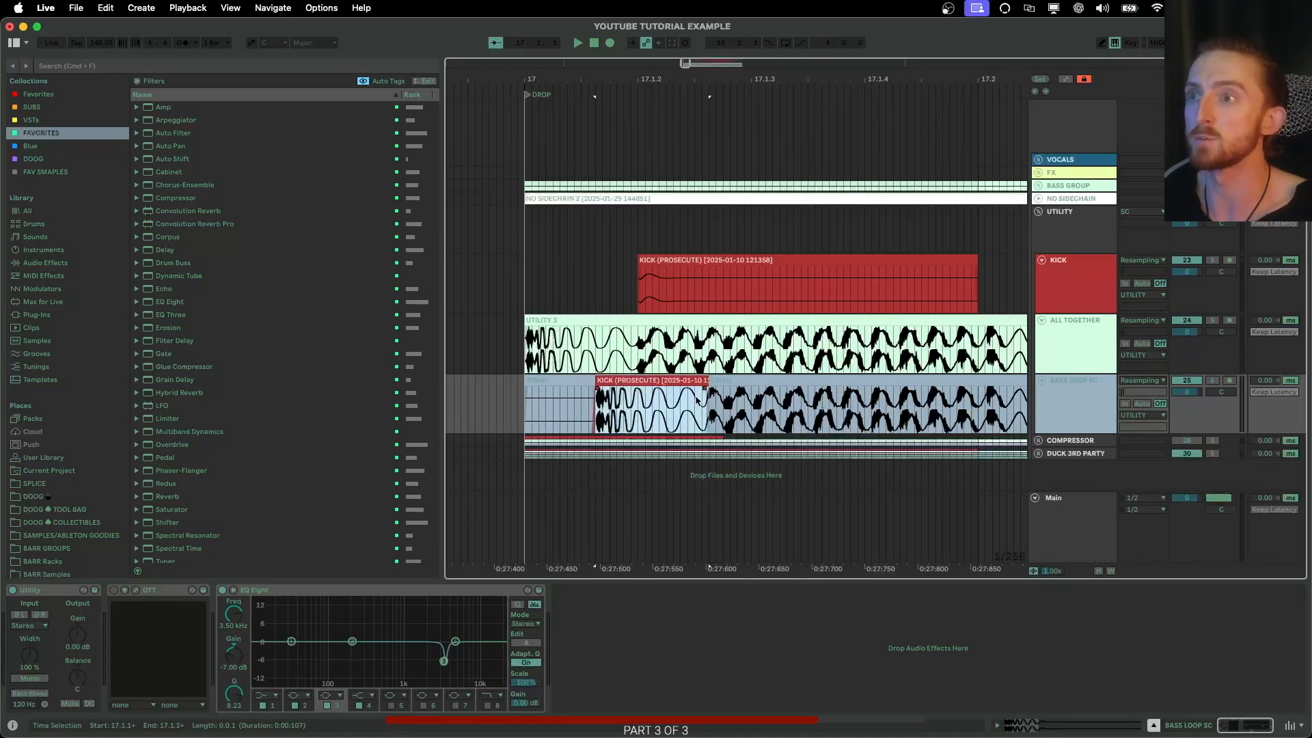
click(677, 381)
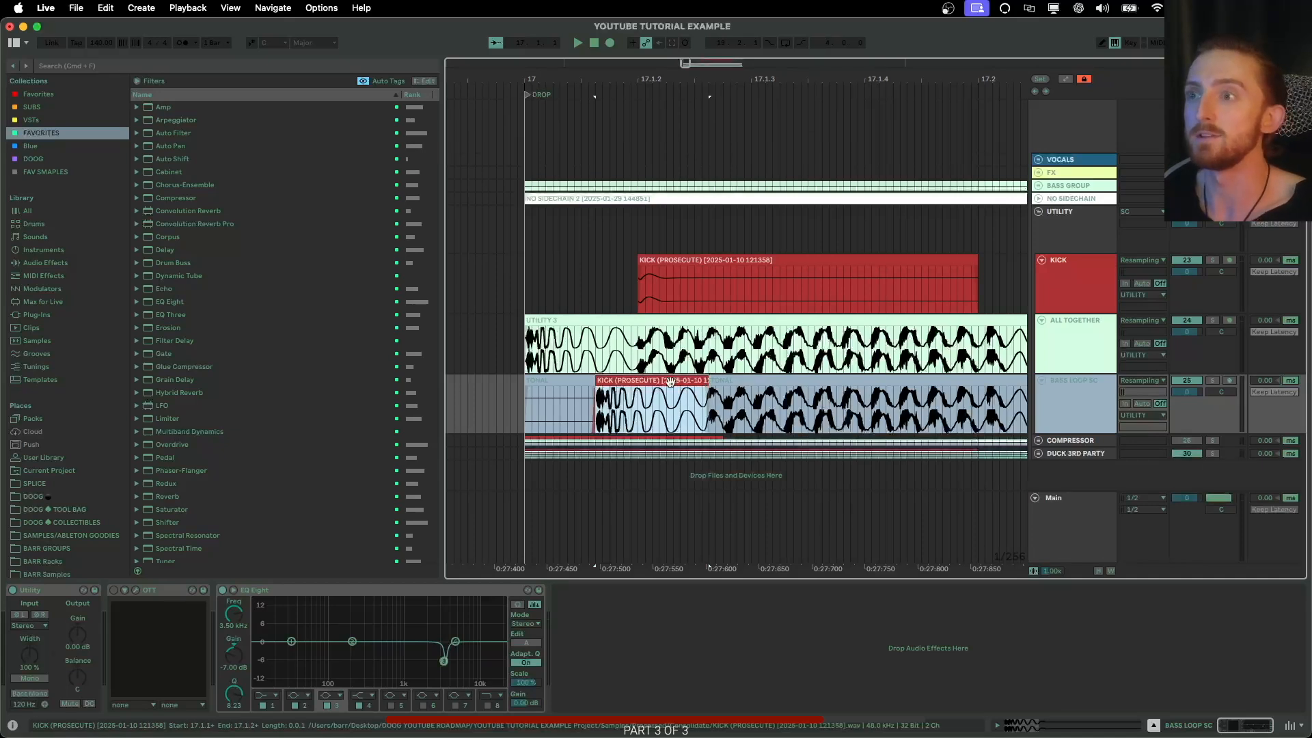
key(Delete)
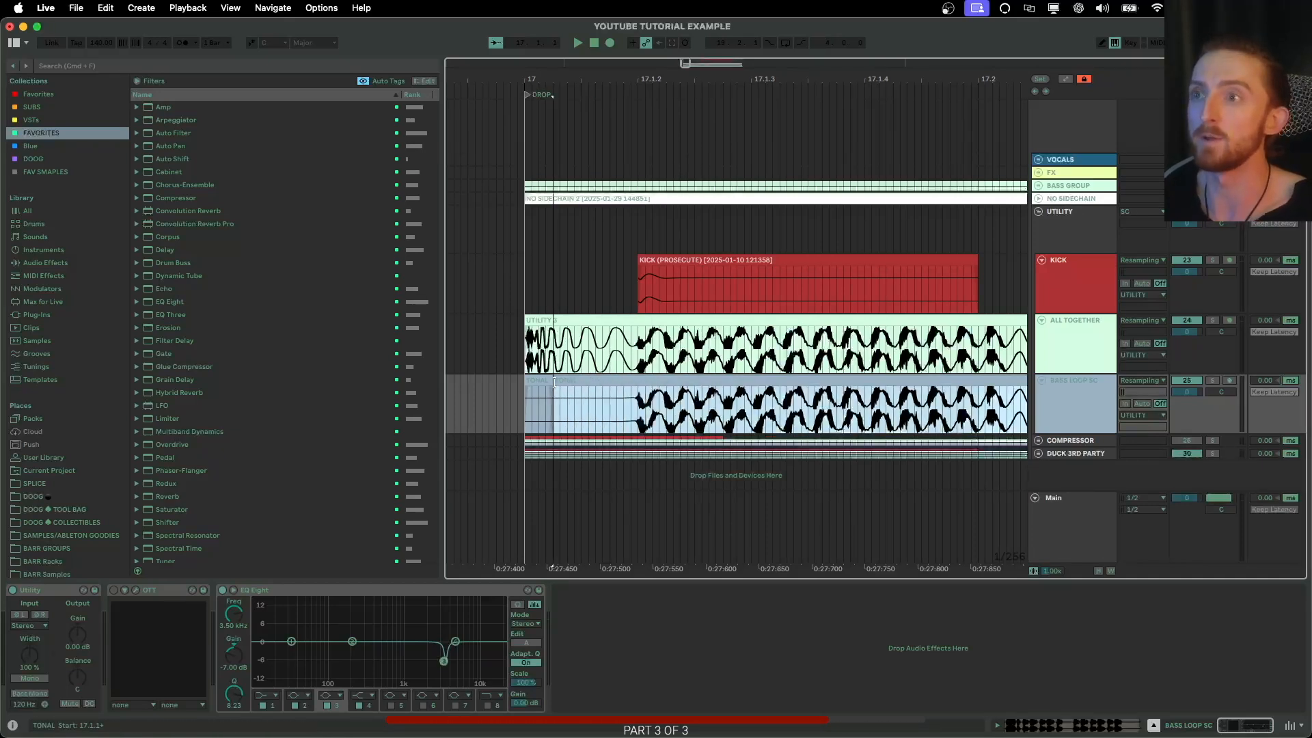
Extend the remaining KICK clip back to 17.1.1 and try splitting it near 17.1.2 and shifting the front part.
mouse_move(640, 262)
mouse_down()
mouse_move(525, 263)
mouse_move(621, 280)
mouse_up()
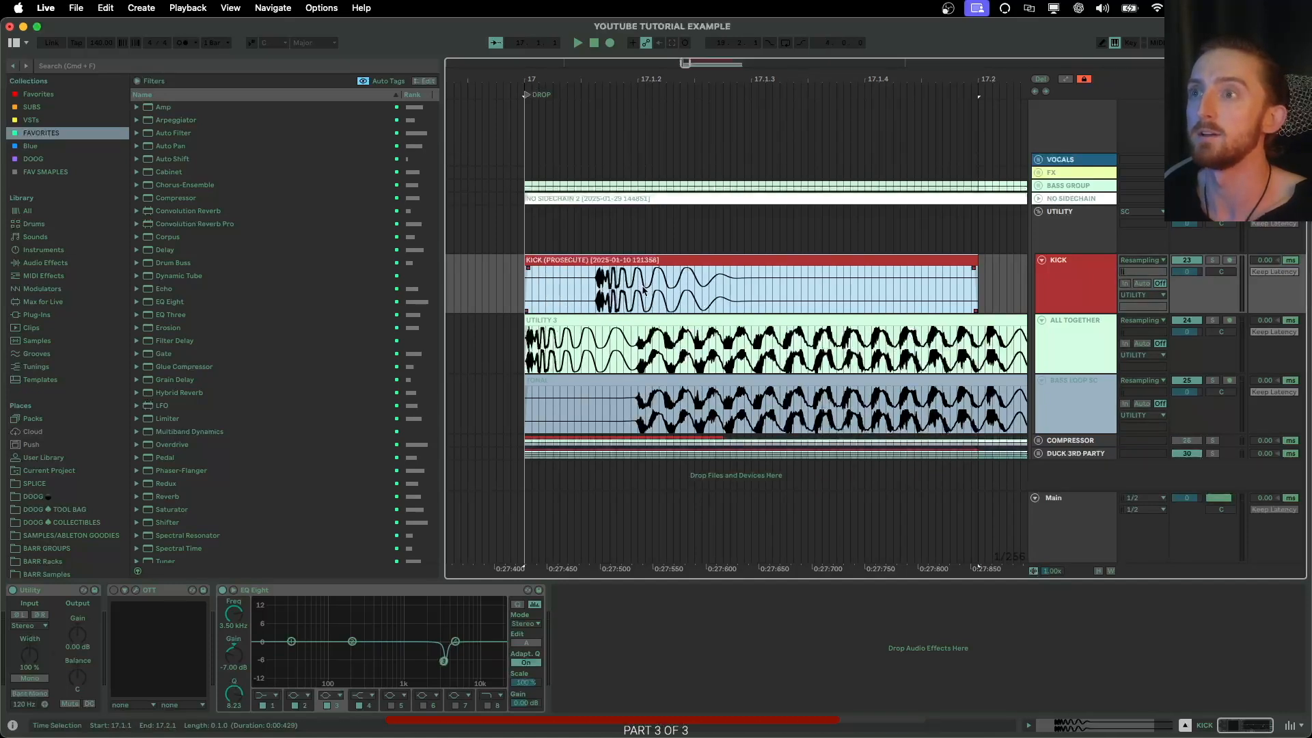
click(642, 295)
click(637, 295)
key(super+e)
drag(632, 261, 728, 287)
drag(630, 406, 716, 410)
key(super+z)
key(super+z)
key(super+z)
Split the KICK clip at 17.1.2 and just past 17.1.3 and delete the resulting parts.
drag(637, 301, 798, 302)
scroll(663, 294, up, 4)
key(super+e)
click(591, 262)
key(Delete)
click(733, 260)
scroll(865, 272, down, 5)
scroll(868, 271, right, 2)
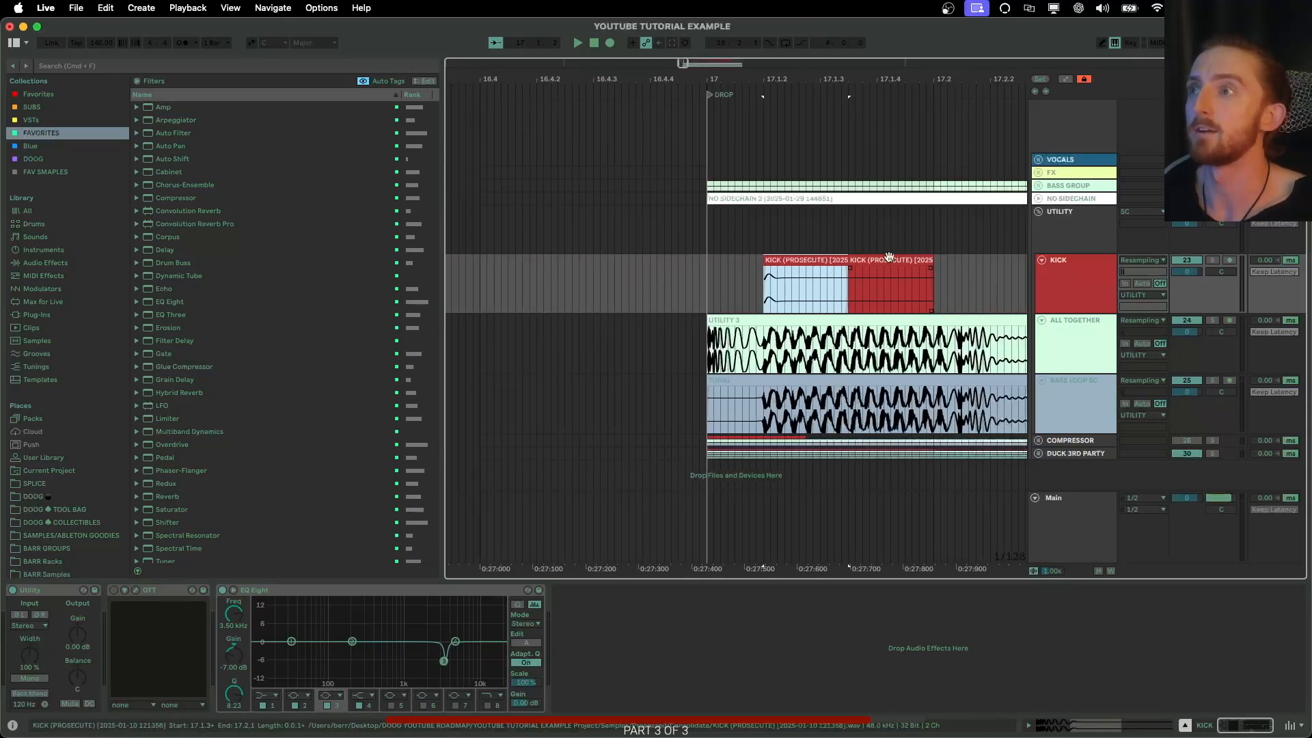
shift+click(850, 270)
key(Delete)
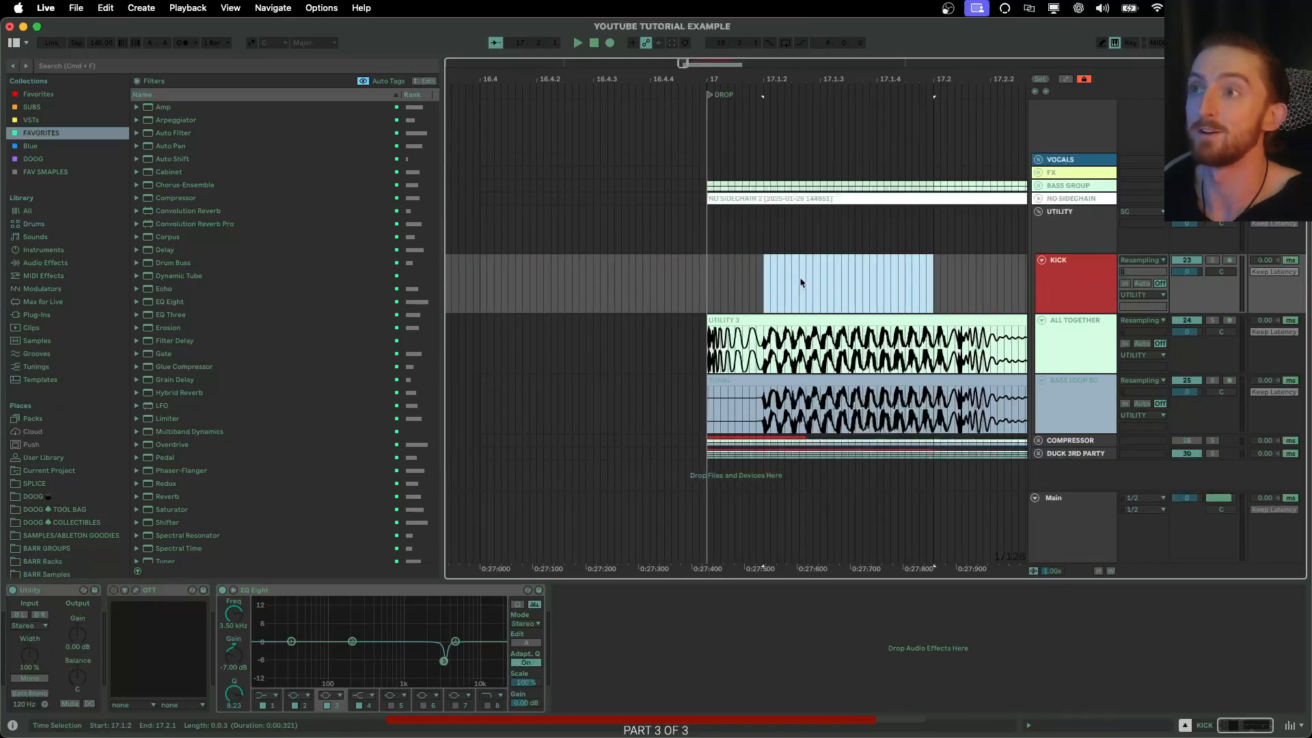
Undo the KICK clip deletions and leave one shortened clip running from 17.1.1 to just past 17.1.3.
key(super+z)
key(super+z)
key(super+z)
key(super+z)
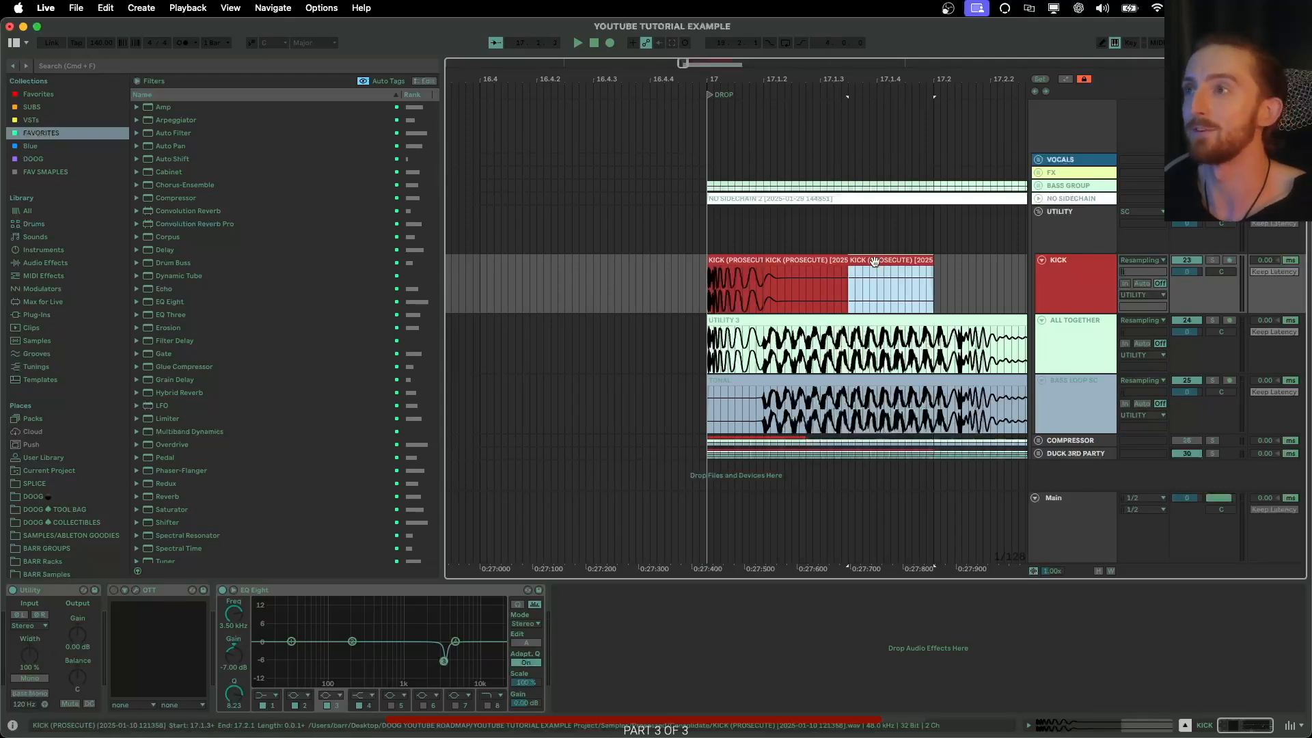
drag(843, 261, 845, 262)
scroll(770, 281, up, 5)
scroll(726, 295, down, 2)
scroll(726, 296, up, 4)
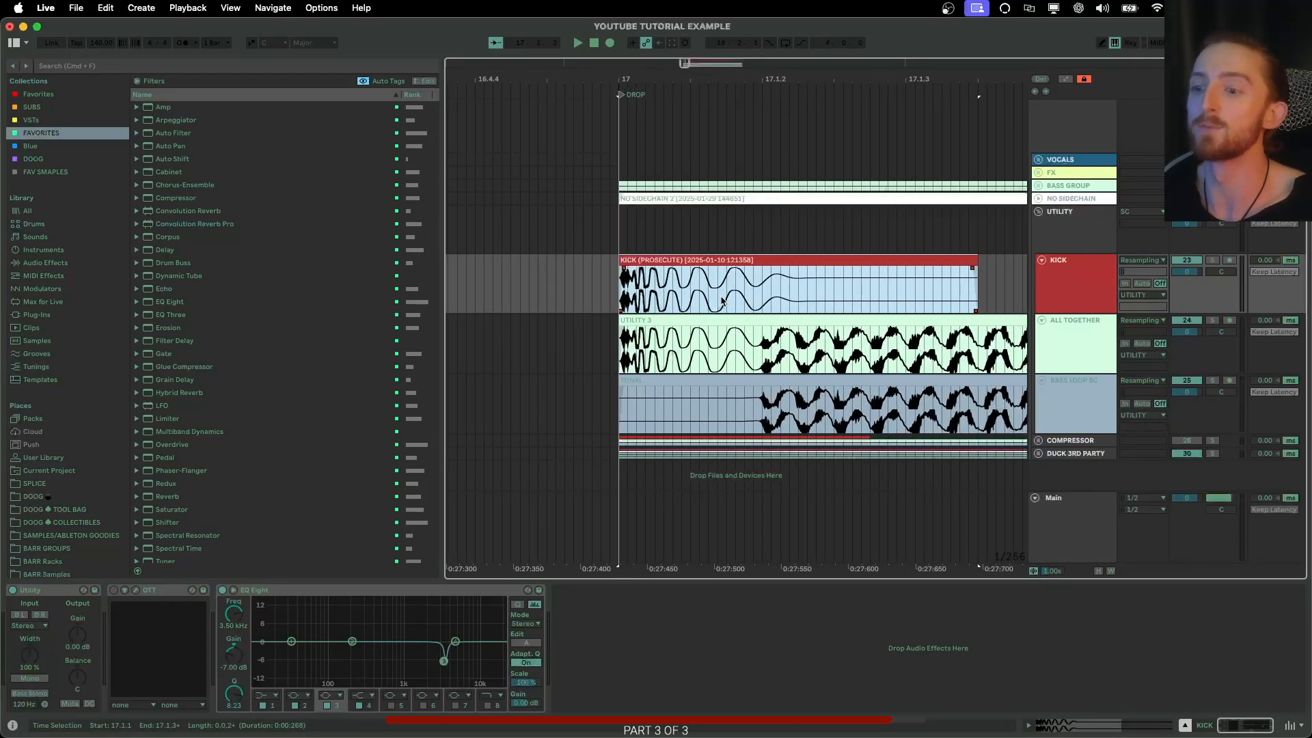
scroll(695, 301, right, 1)
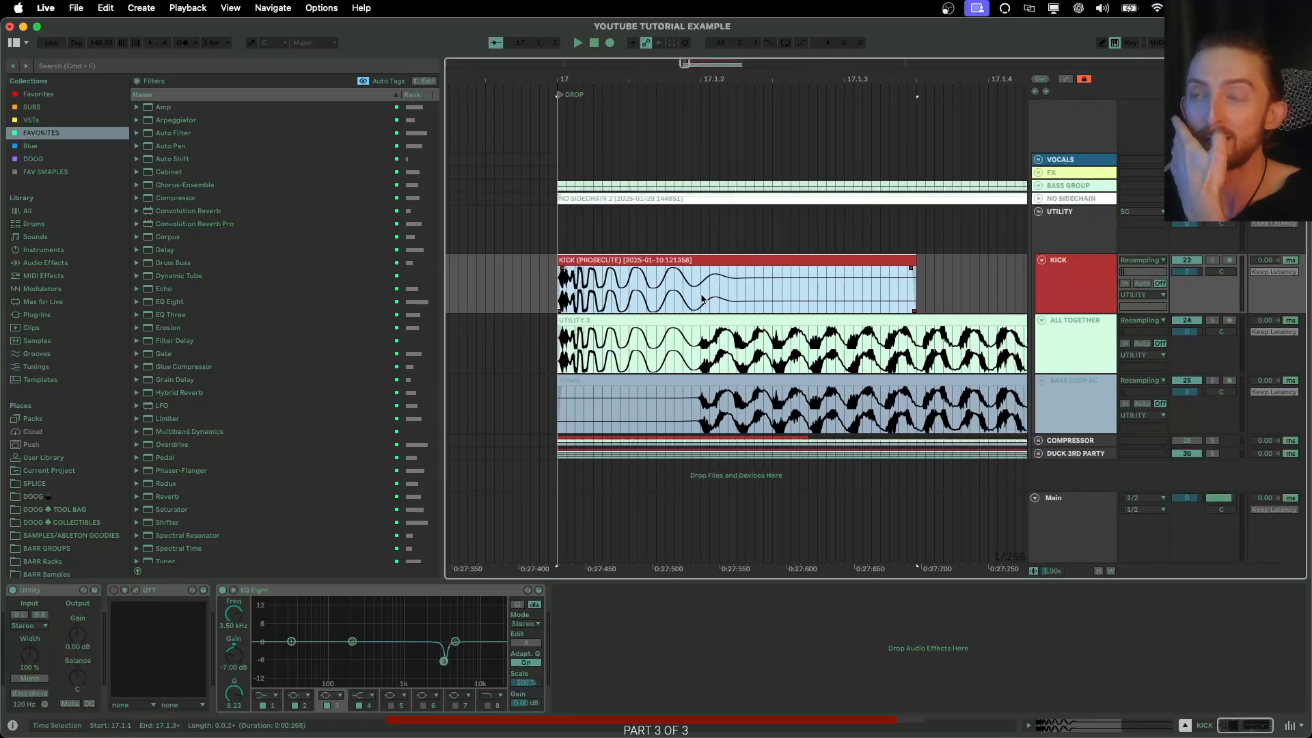
Try splitting the shortened KICK clip at 17.1.2 where the bass comes in.
click(699, 299)
key(super+e)
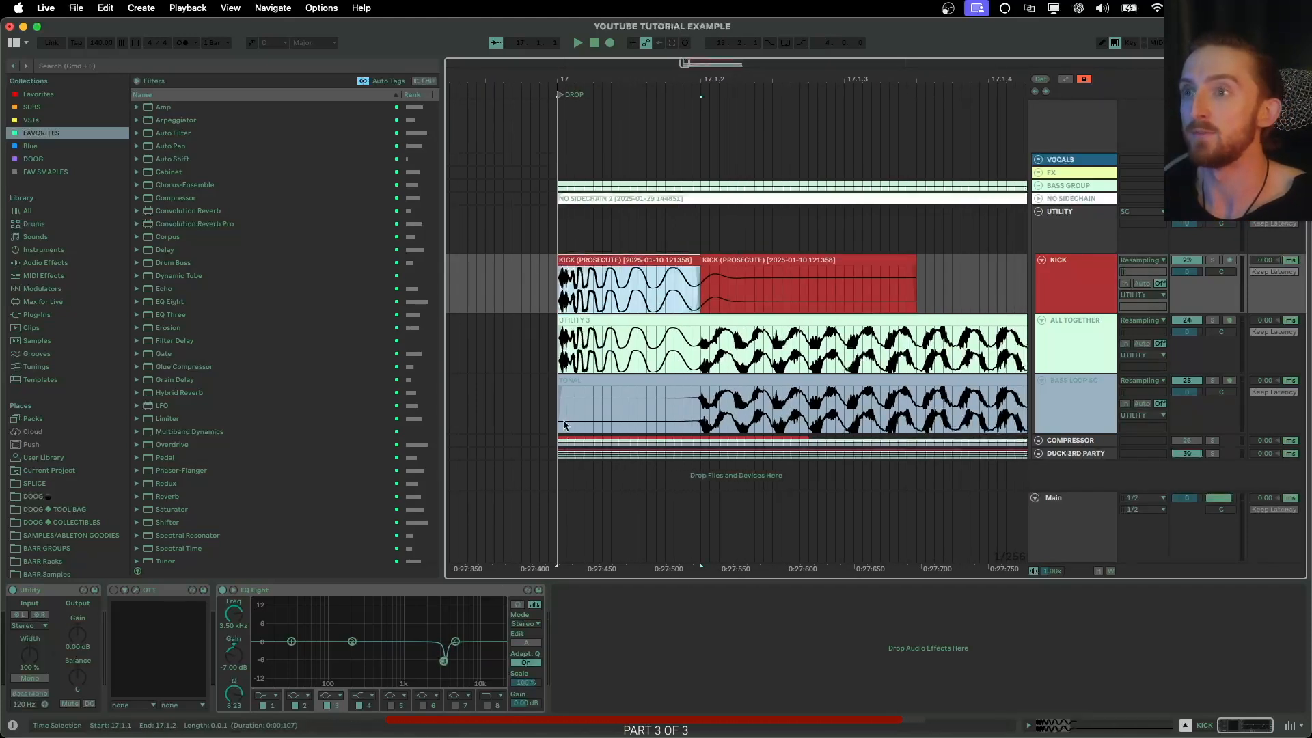
click(559, 413)
key(super+z)
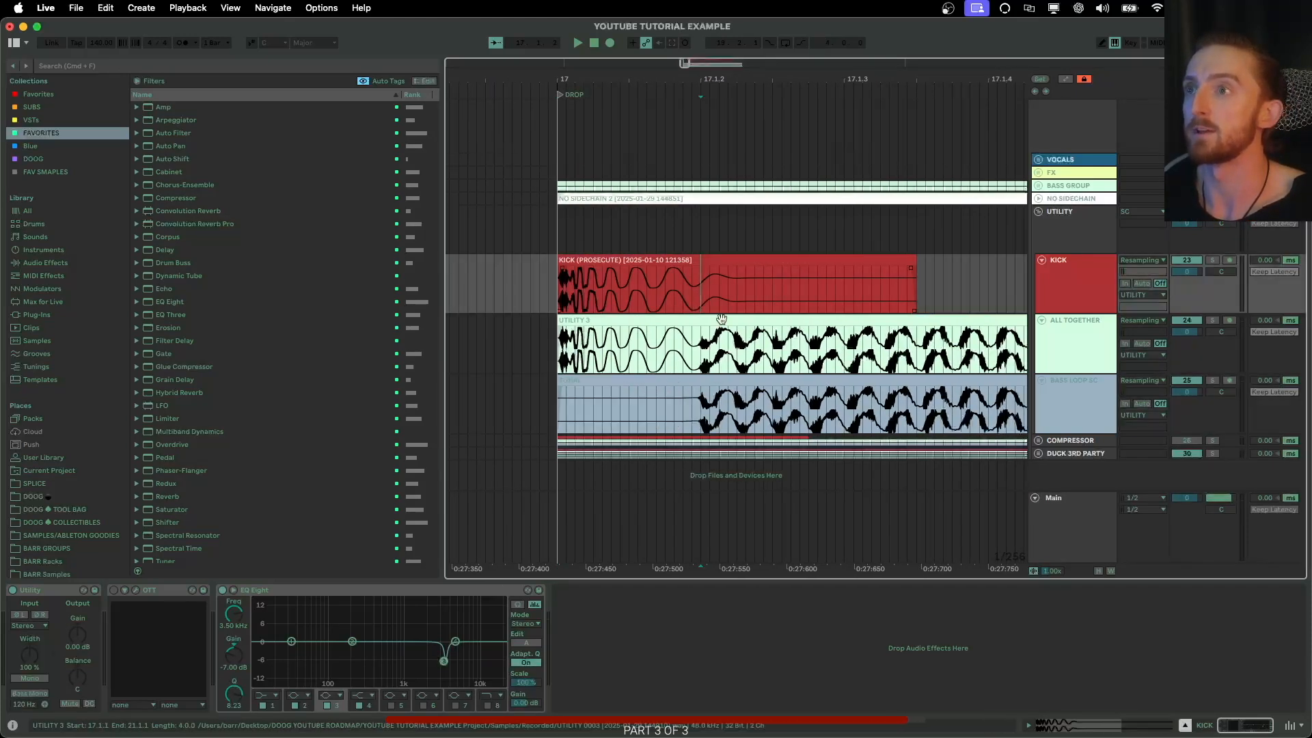
Select the SC group to bring its Utility, Compressor and Duck chain back into view.
scroll(939, 370, up, 8)
scroll(941, 372, down, 3)
scroll(944, 371, up, 1)
click(1084, 316)
scroll(948, 325, right, 4)
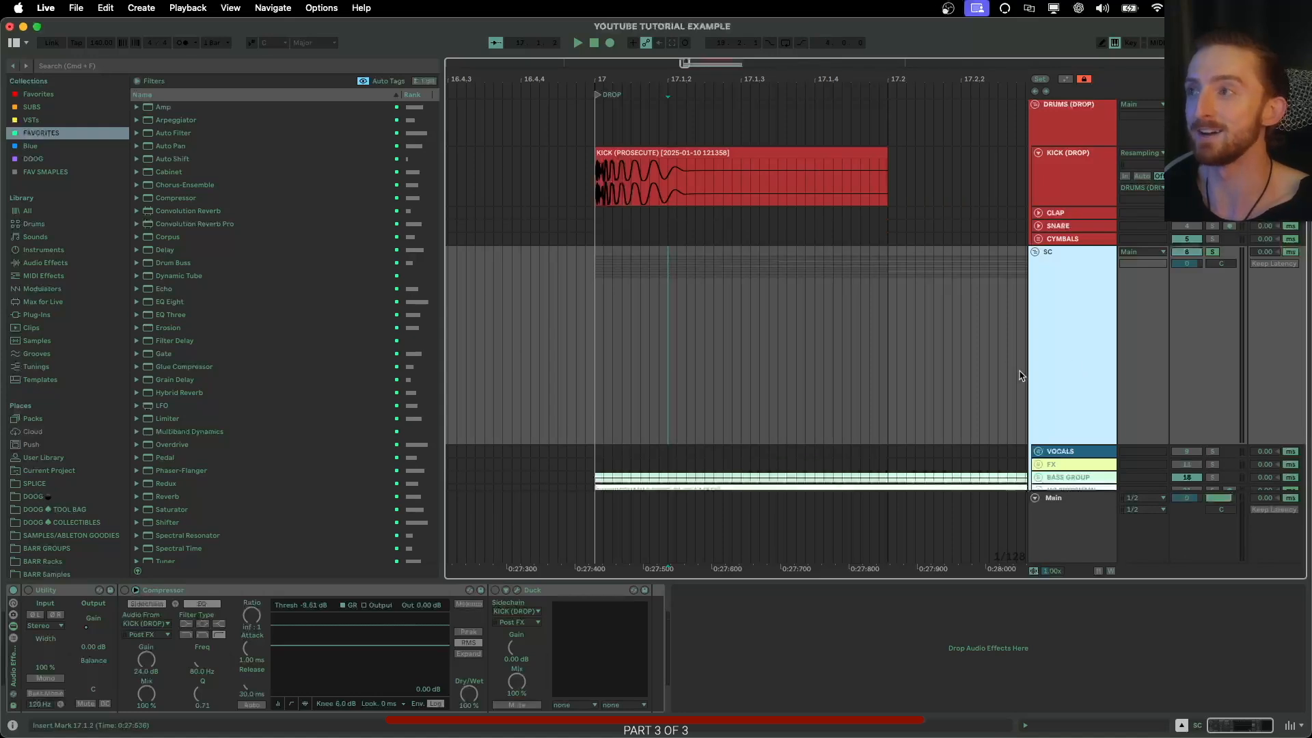
scroll(1019, 375, left, 1)
scroll(811, 381, down, 2)
scroll(811, 382, up, 2)
scroll(811, 384, right, 1)
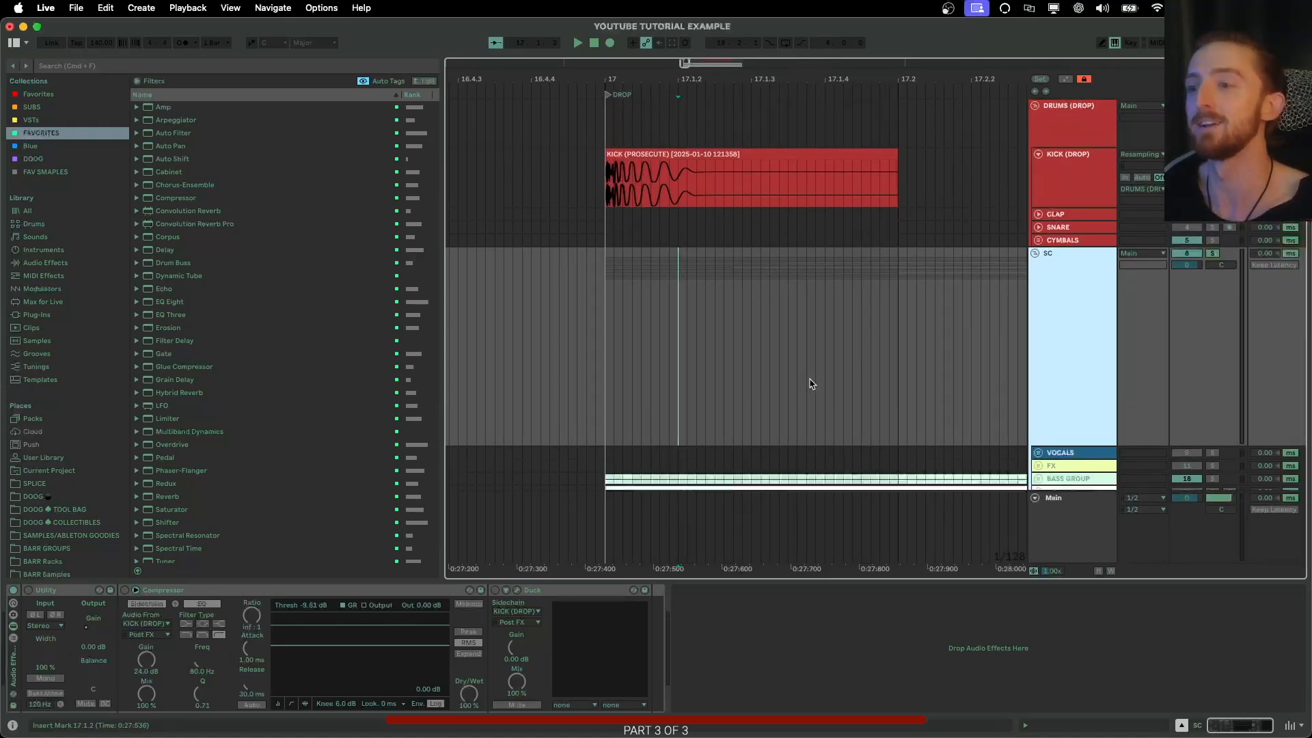